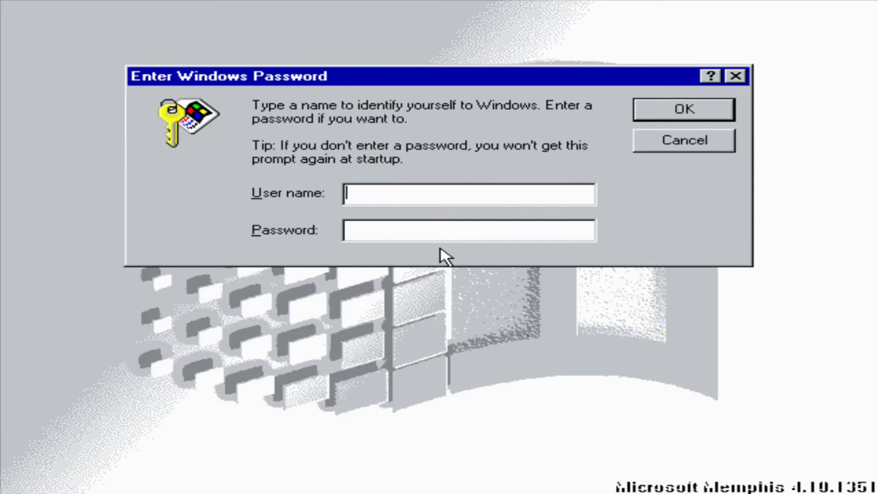
Create the Windows logon by entering a user name and password, and confirm the new password.
{"action": "type", "text": "Billy"}
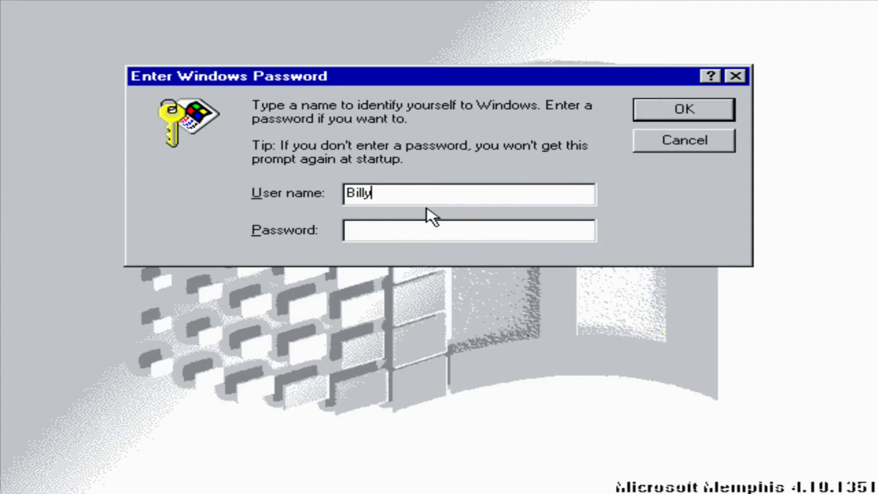
{"action": "left_click", "coordinate": [429, 224]}
{"action": "type", "text": "***"}
{"action": "key", "text": "Return"}
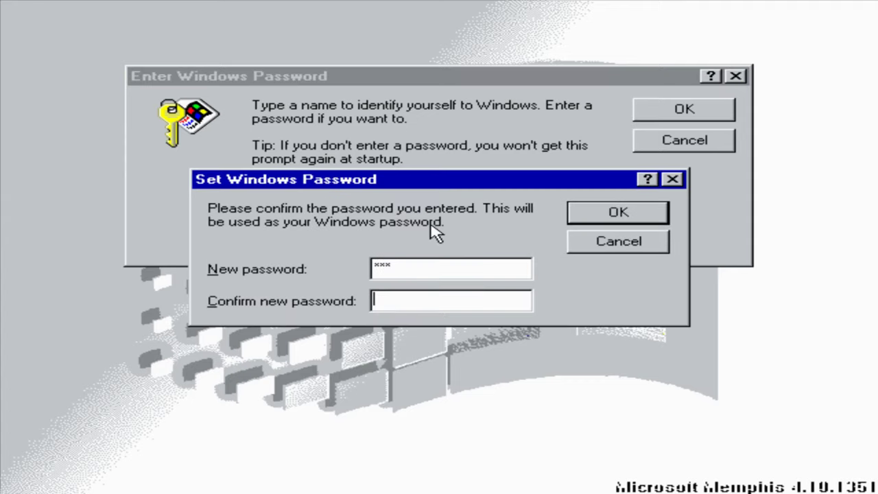
{"action": "type", "text": "***"}
{"action": "key", "text": "Return"}
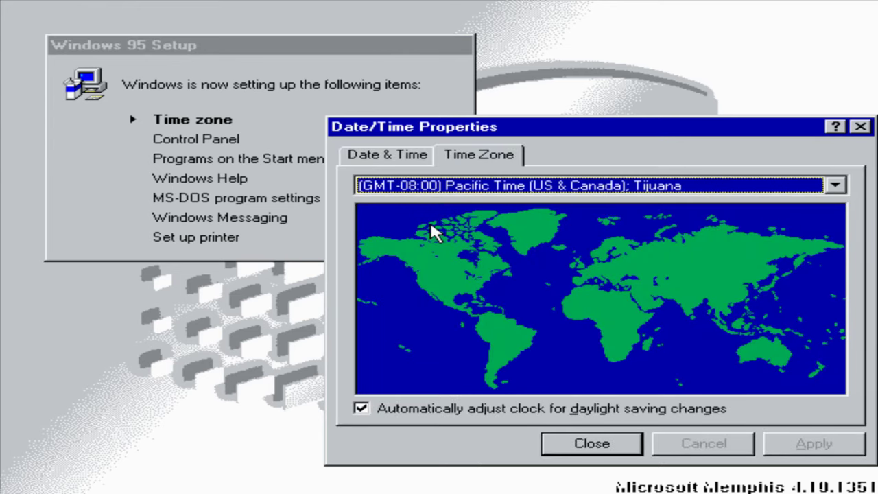
Set the time zone to (GMT-05:00) Eastern Time (US & Canada), apply it and close the date and time properties.
{"action": "key", "text": "Down"}
{"action": "key", "text": "Down"}
{"action": "key", "text": "Down"}
{"action": "key", "text": "Down"}
{"action": "key", "text": "Down"}
{"action": "key", "text": "Down"}
{"action": "key", "text": "Down"}
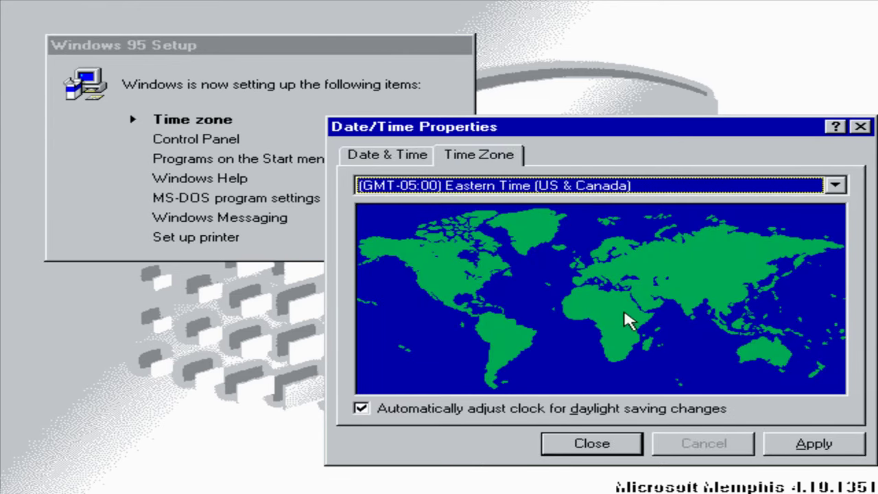
{"action": "left_click", "coordinate": [818, 446]}
{"action": "left_click", "coordinate": [555, 447]}
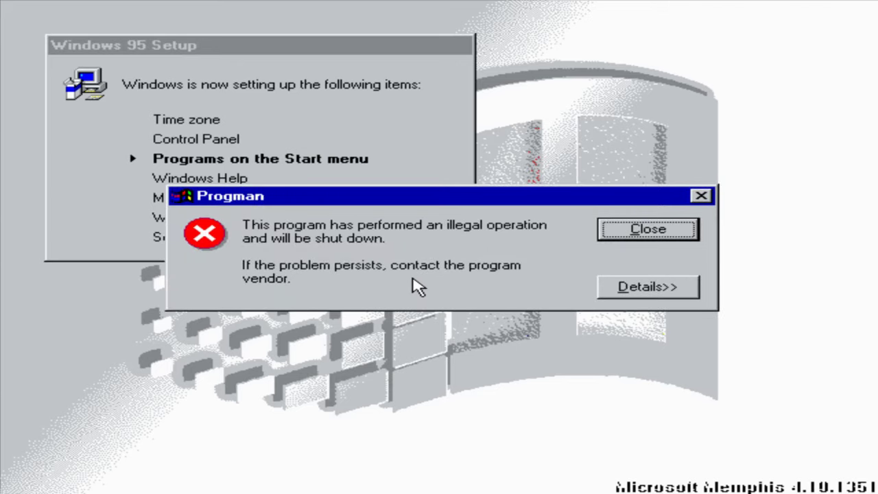
Dismiss the Progman error and cancel the setup of Windows Messaging.
{"action": "left_click", "coordinate": [648, 230]}
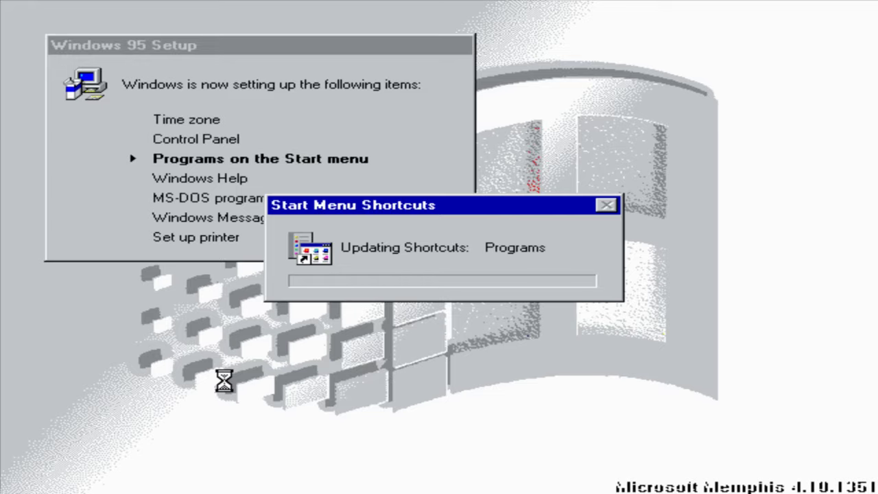
{"action": "left_click_drag", "start_coordinate": [384, 208], "coordinate": [576, 299]}
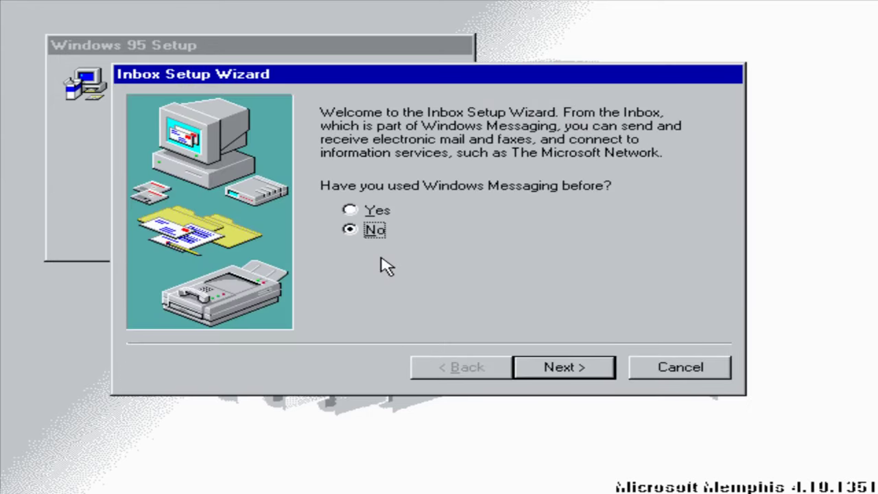
{"action": "left_click", "coordinate": [707, 368]}
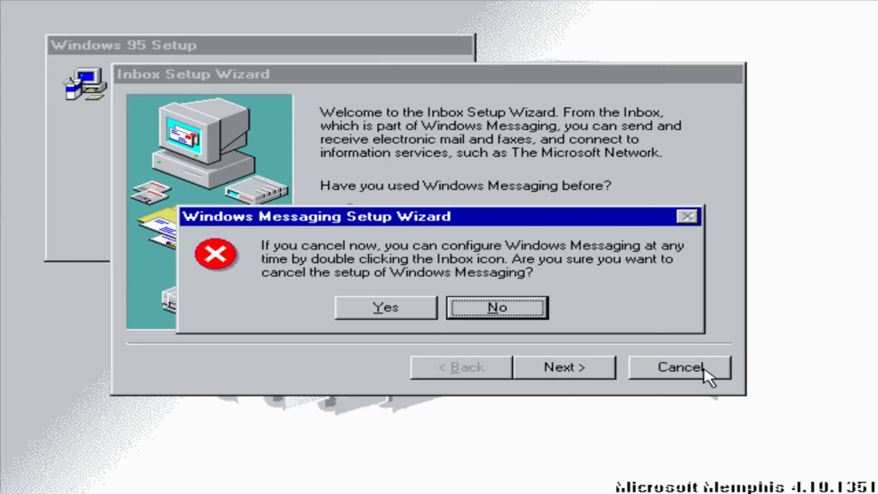
{"action": "left_click", "coordinate": [345, 308]}
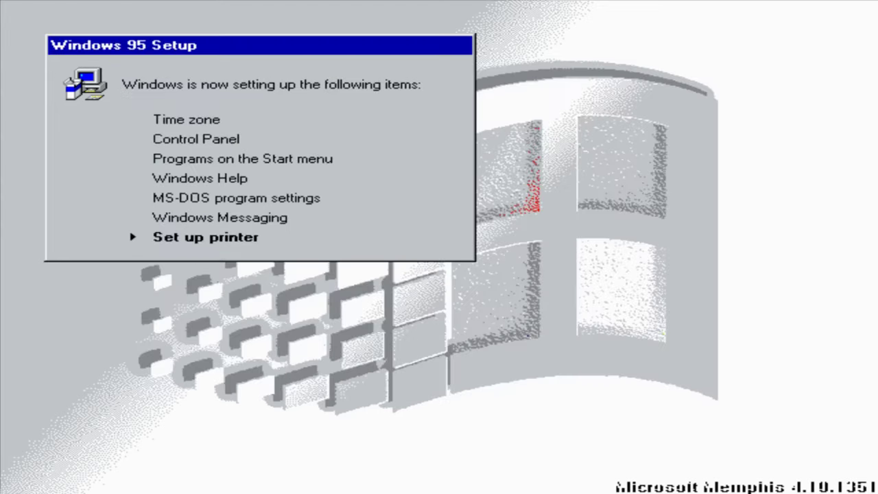
Skip the printer setup and restart the computer to complete Windows Setup.
{"action": "left_click", "coordinate": [678, 385]}
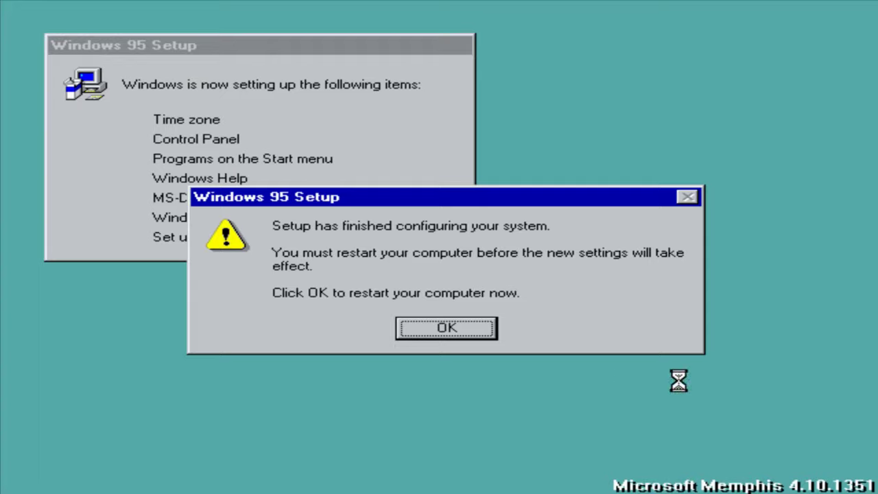
{"action": "left_click", "coordinate": [449, 330]}
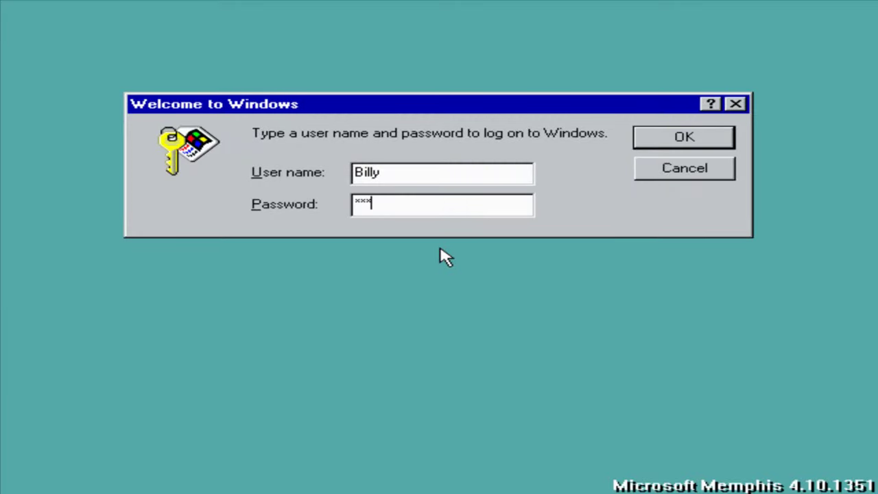
Log on to Windows with the account password and close the Welcome window.
{"action": "key", "text": "Return"}
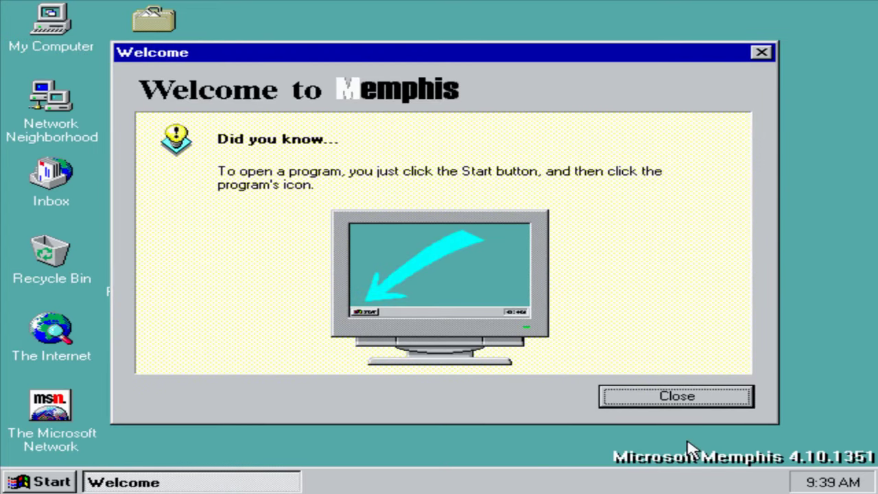
{"action": "left_click", "coordinate": [679, 398]}
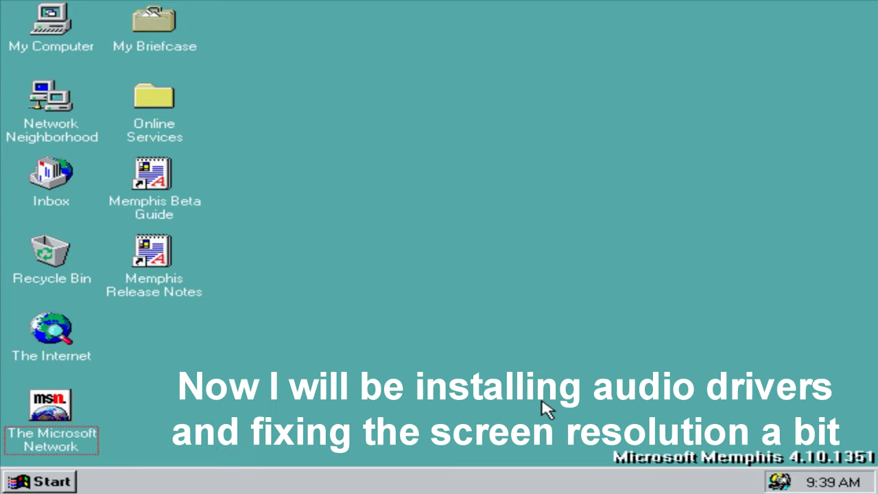
Run the Sbpci128 installer from Soundcard (E:), accept its license, and install the Creative Sound Blaster PCI128 driver located in C:\WINDOWS\INF.
{"action": "double_click", "coordinate": [48, 45]}
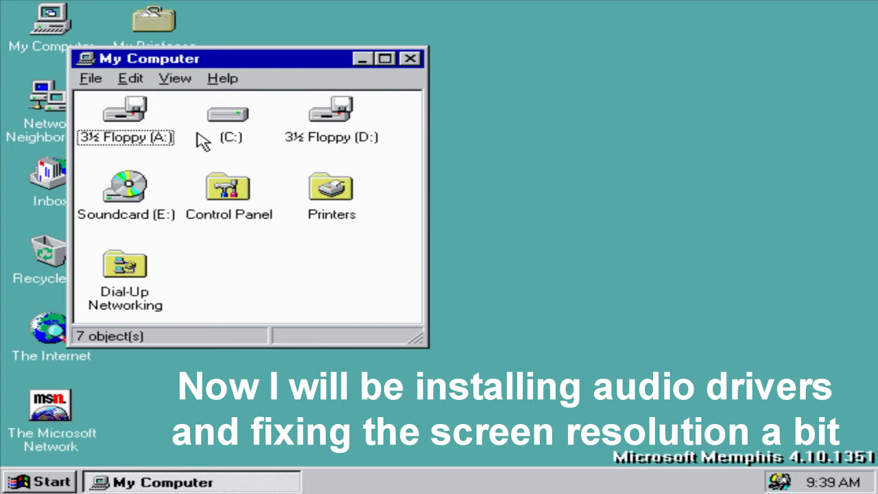
{"action": "double_click", "coordinate": [130, 185]}
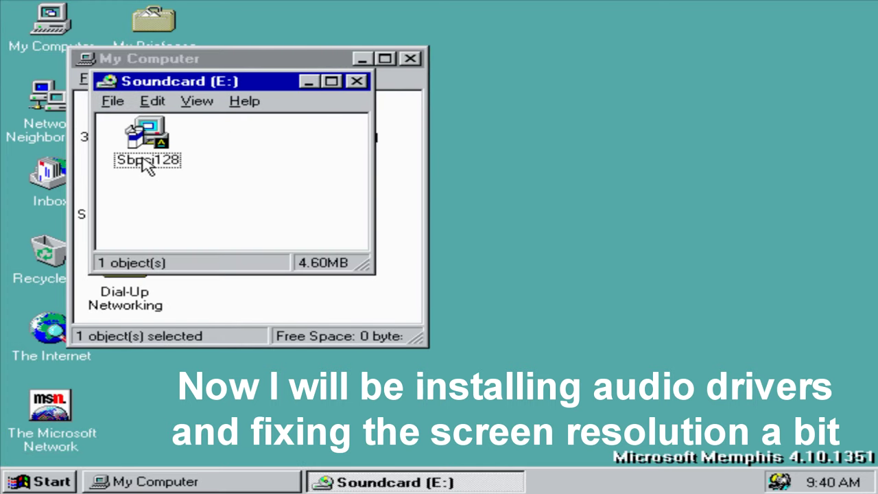
{"action": "double_click", "coordinate": [147, 164]}
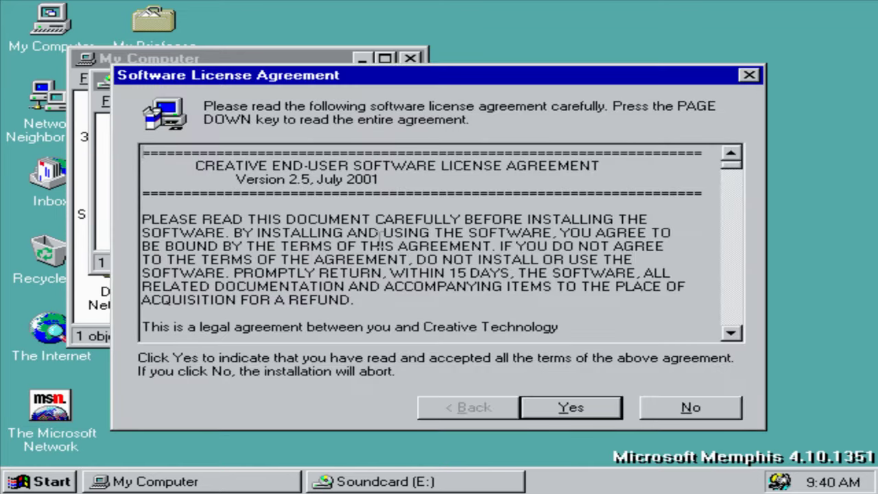
{"action": "left_click", "coordinate": [533, 411]}
{"action": "left_click", "coordinate": [533, 412]}
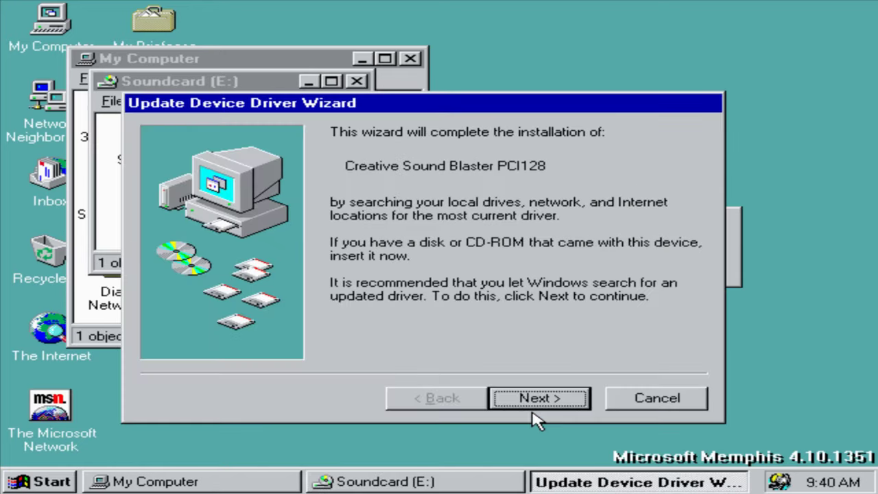
{"action": "left_click", "coordinate": [523, 398]}
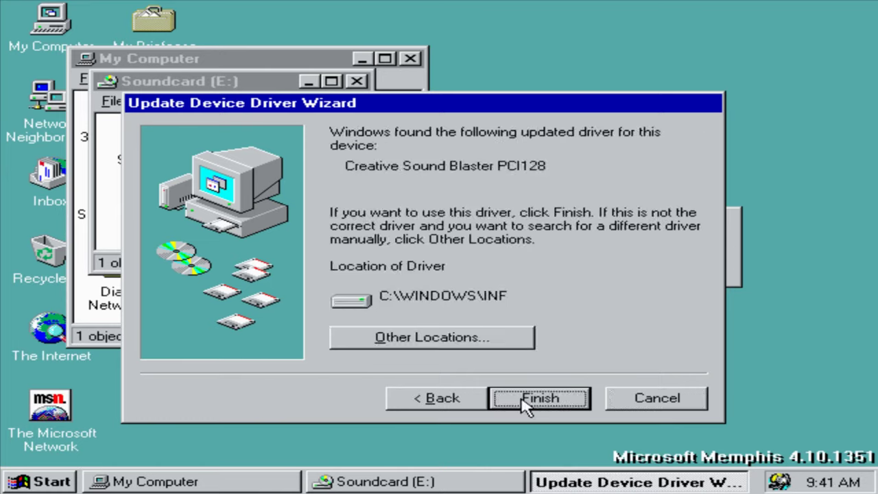
{"action": "left_click", "coordinate": [526, 398]}
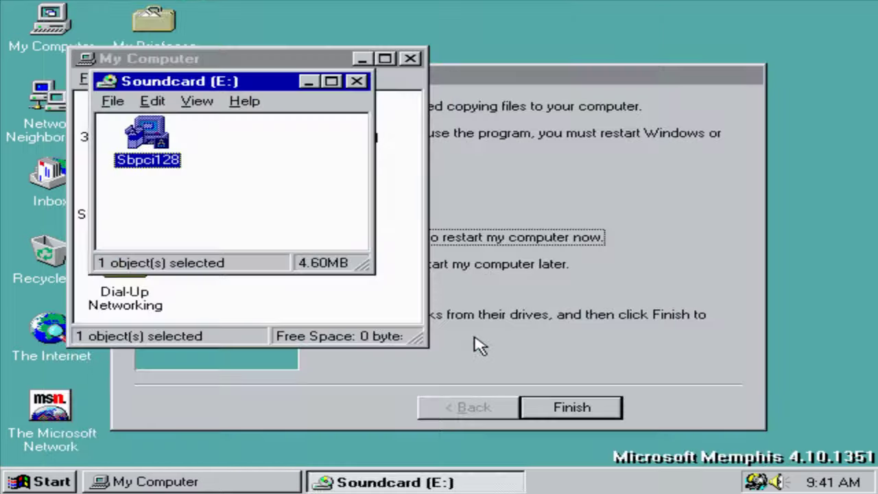
Open the Sounds properties from Control Panel and assign a sound to the Start Windows event.
{"action": "left_click", "coordinate": [28, 481]}
{"action": "left_click", "coordinate": [265, 289]}
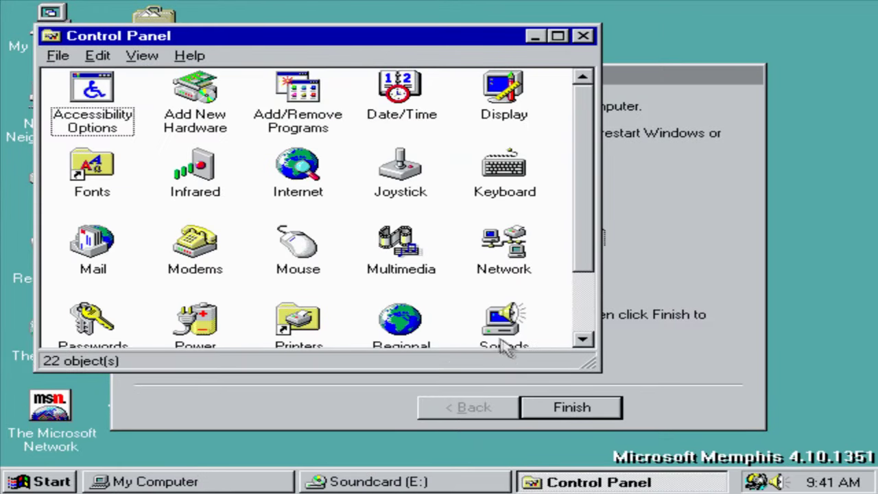
{"action": "double_click", "coordinate": [499, 349]}
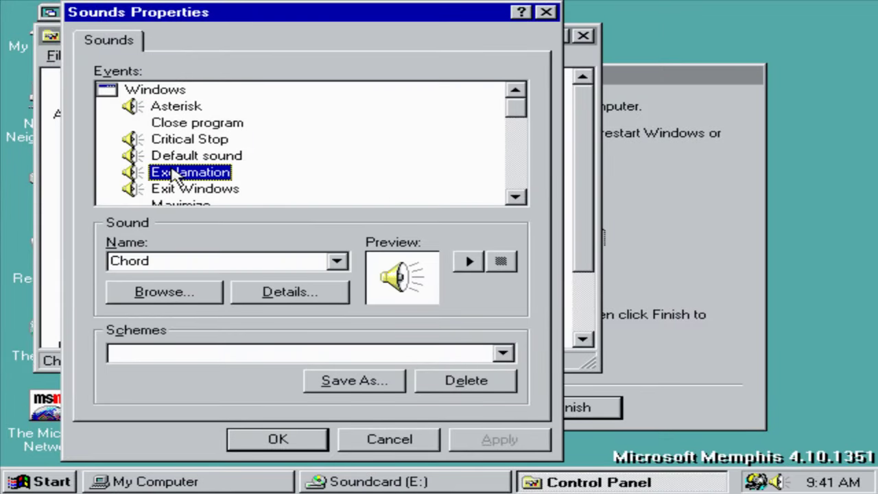
{"action": "left_click", "coordinate": [179, 188]}
{"action": "key", "text": "Down"}
{"action": "key", "text": "Down"}
{"action": "key", "text": "Down"}
{"action": "key", "text": "Down"}
{"action": "left_click", "coordinate": [504, 288]}
{"action": "left_click", "coordinate": [337, 261]}
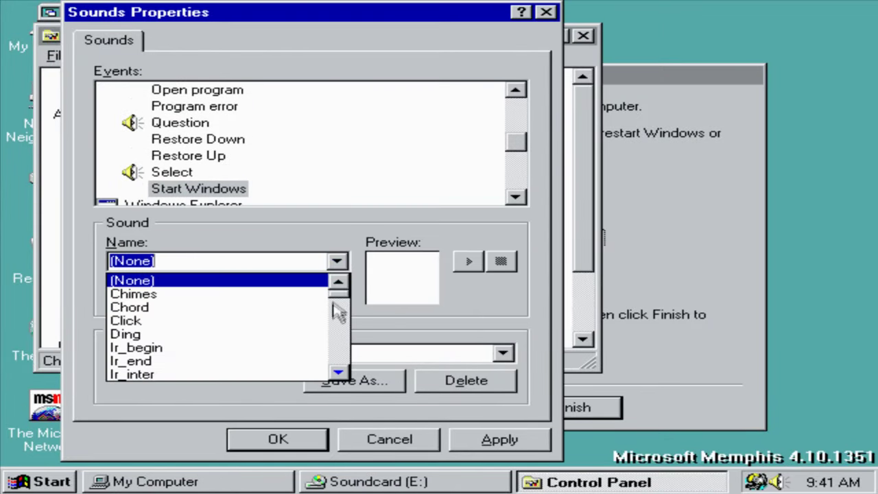
{"action": "left_click_drag", "start_coordinate": [334, 309], "coordinate": [319, 353]}
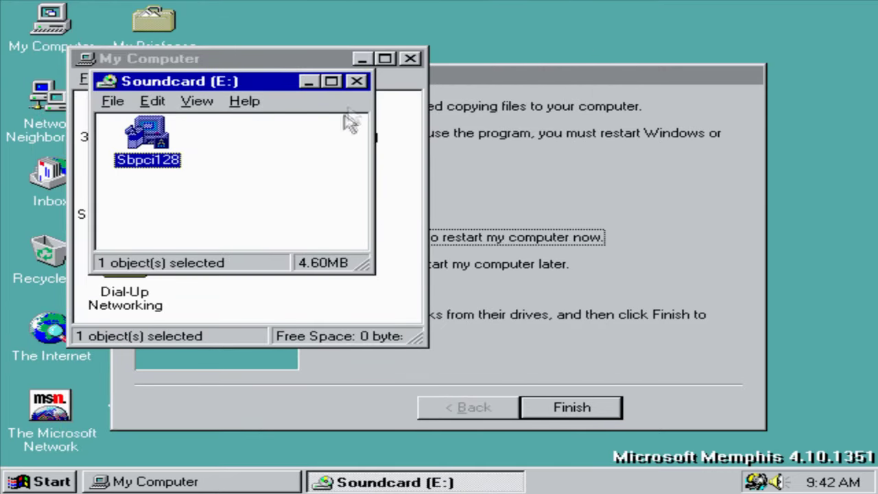
Close the open drive windows, choose True Color (24 bit) and a larger desktop area in the display settings, and restart without specifying a monitor.
{"action": "left_click", "coordinate": [356, 81]}
{"action": "left_click", "coordinate": [410, 59]}
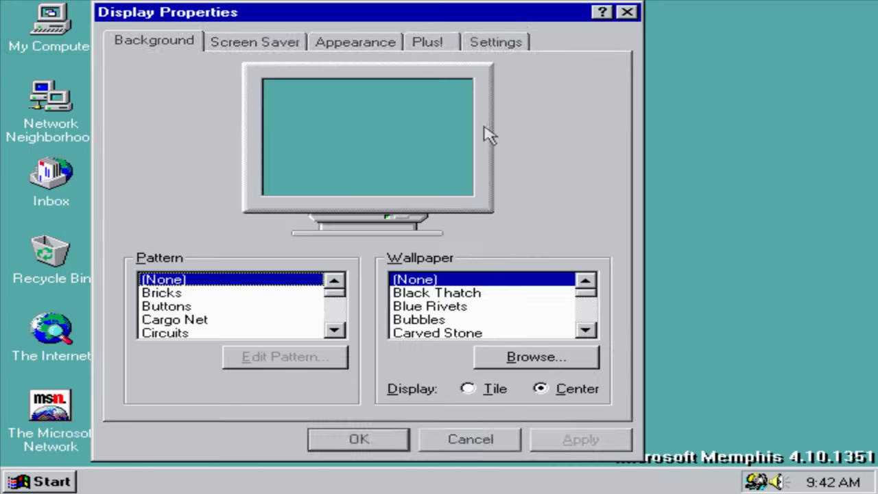
{"action": "left_click", "coordinate": [515, 46]}
{"action": "left_click", "coordinate": [261, 271]}
{"action": "left_click", "coordinate": [261, 333]}
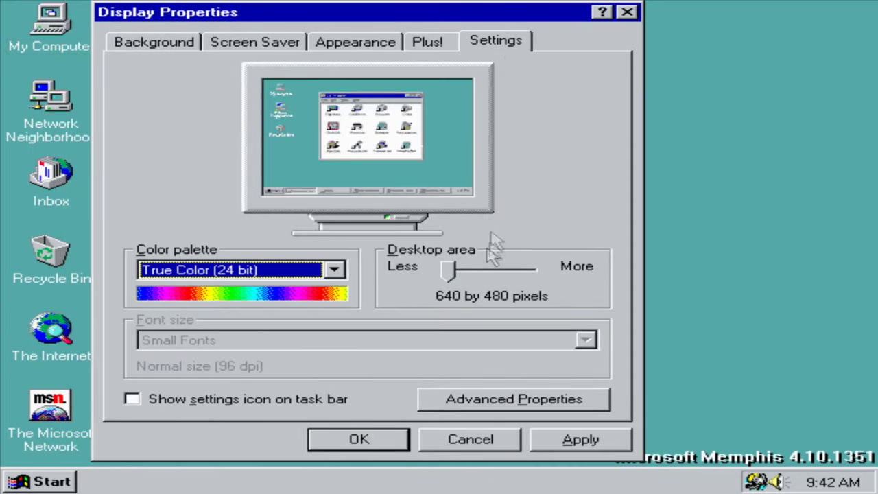
{"action": "left_click", "coordinate": [501, 274]}
{"action": "left_click", "coordinate": [360, 439]}
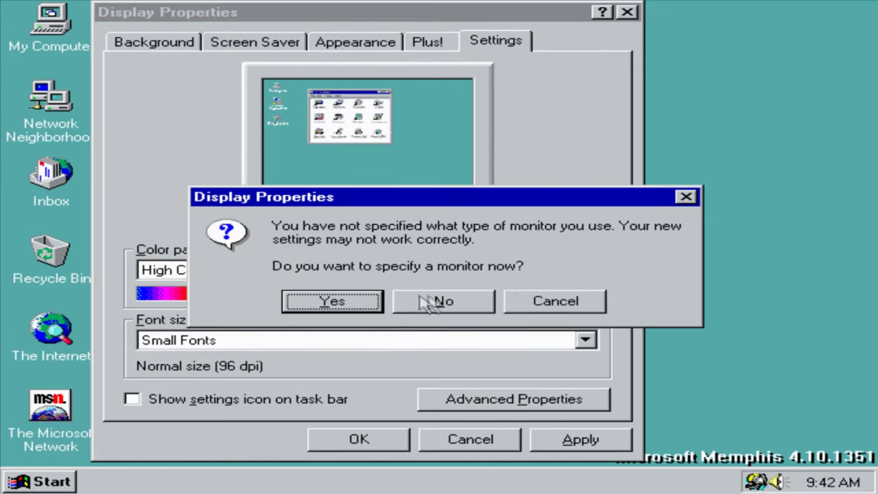
{"action": "left_click", "coordinate": [421, 299]}
{"action": "left_click", "coordinate": [347, 305]}
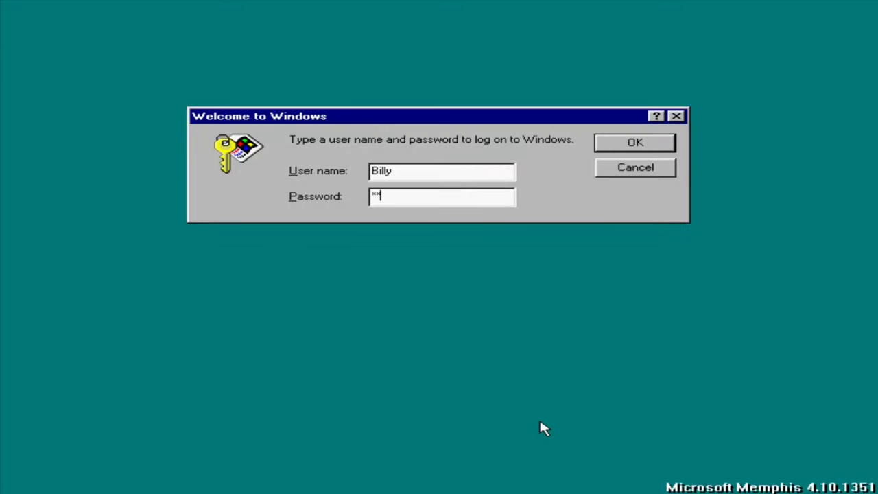
Log back on with the account password after the restart and dismiss the Welcome window.
{"action": "key", "text": "Return"}
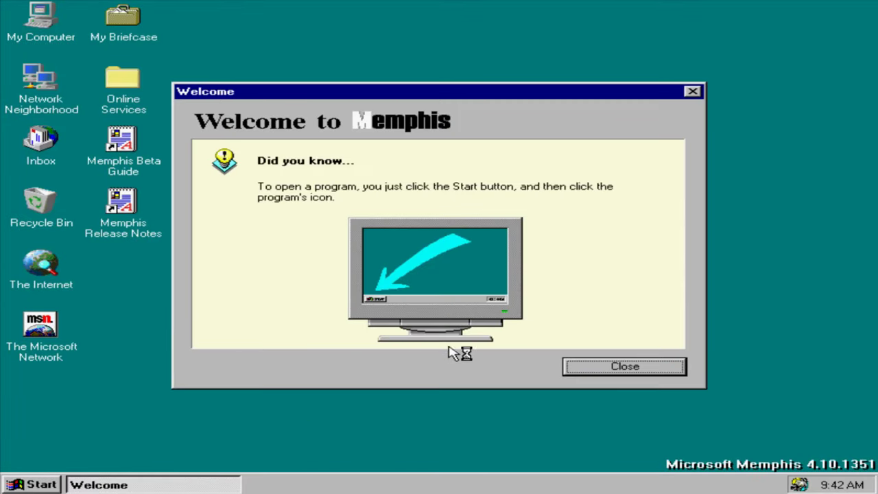
{"action": "left_click", "coordinate": [652, 371]}
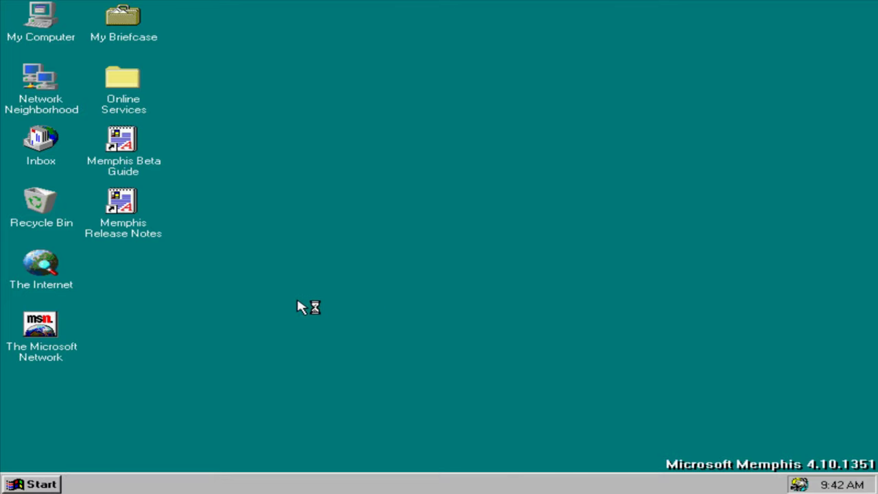
Move the Memphis Release Notes shortcut below The Microsoft Network and line up the desktop icons.
{"action": "left_click_drag", "start_coordinate": [134, 199], "coordinate": [48, 402]}
{"action": "right_click", "coordinate": [325, 310]}
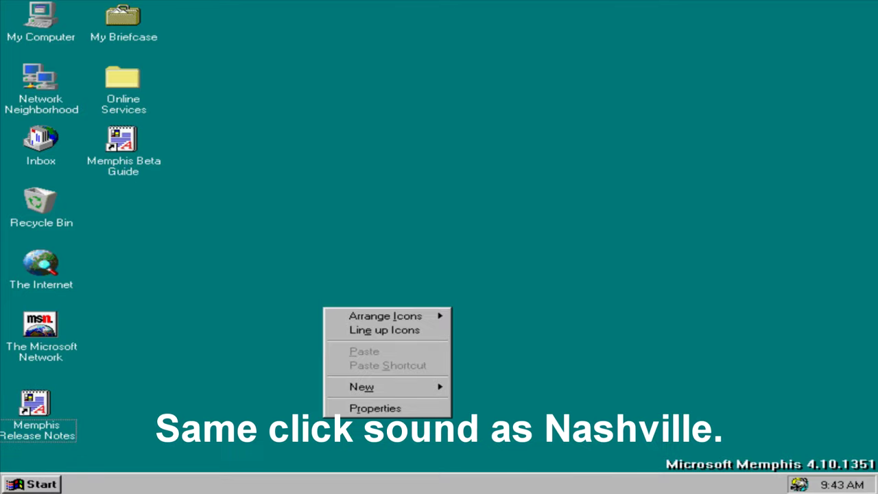
{"action": "left_click", "coordinate": [424, 332]}
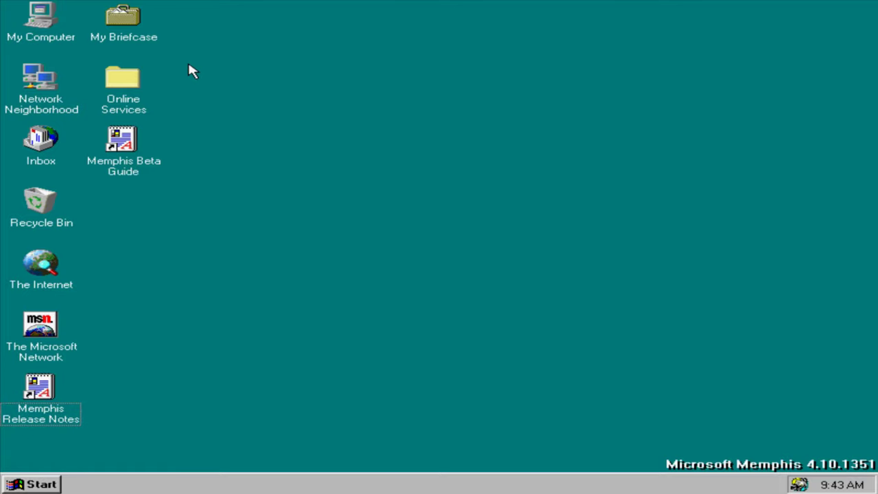
Run winver to view the Windows version information, and close its dialog.
{"action": "key", "text": "super+r"}
{"action": "key", "text": "super"}
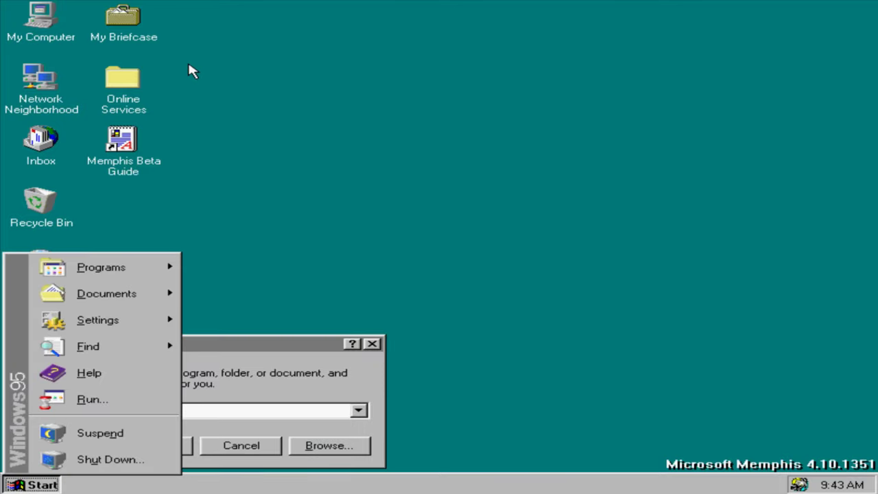
{"action": "left_click", "coordinate": [224, 428]}
{"action": "type", "text": "winv"}
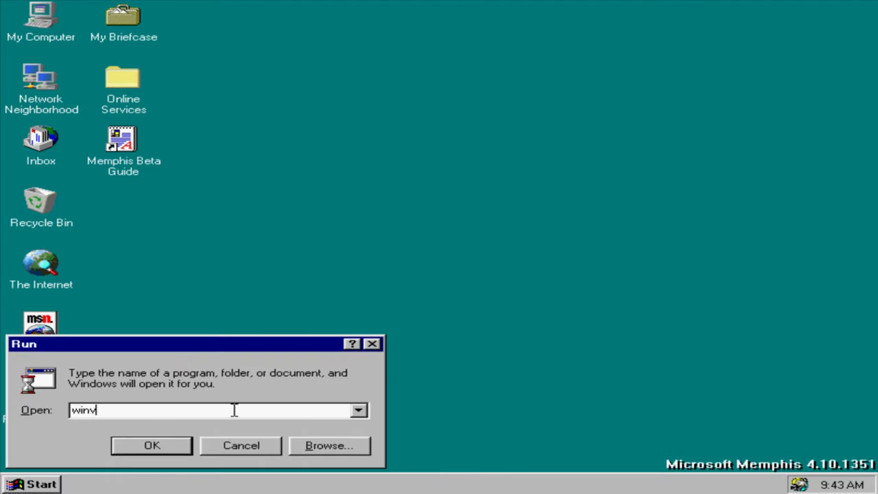
{"action": "type", "text": "er"}
{"action": "key", "text": "Return"}
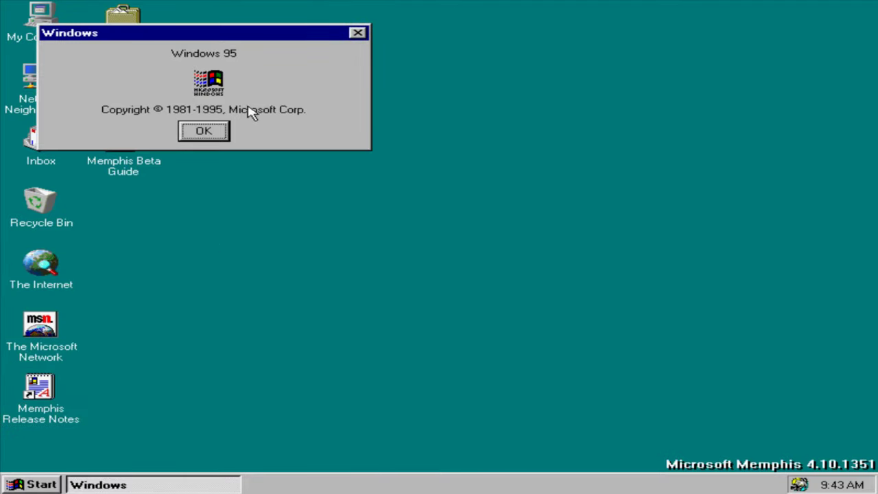
{"action": "left_click", "coordinate": [219, 143]}
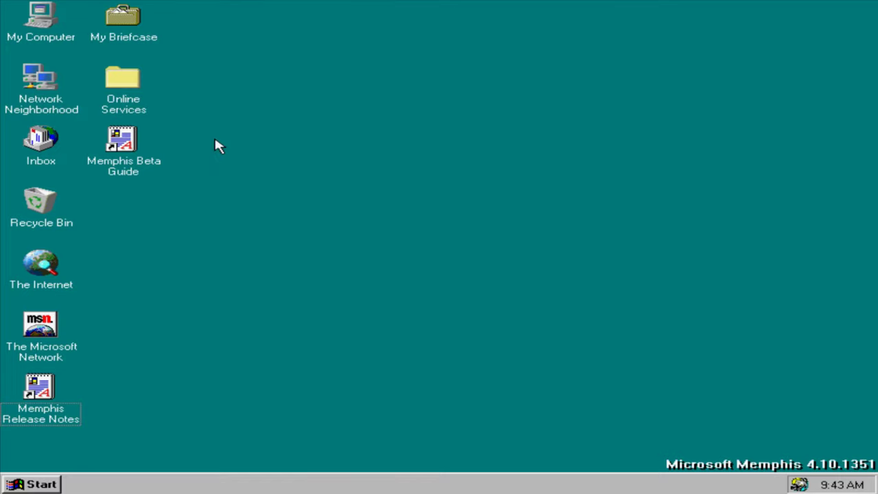
Review the general, Device Manager, Hardware Profiles and Performance information in the System Properties of My Computer, and close the dialog.
{"action": "right_click", "coordinate": [39, 41]}
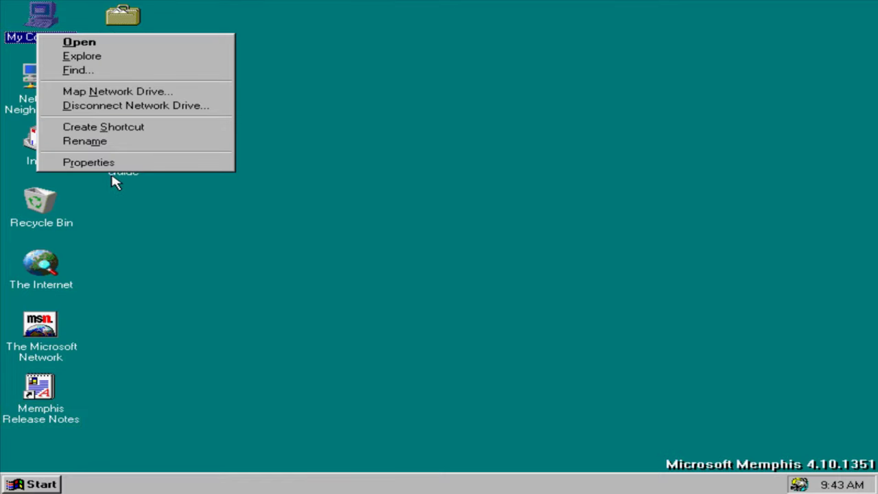
{"action": "left_click", "coordinate": [113, 164]}
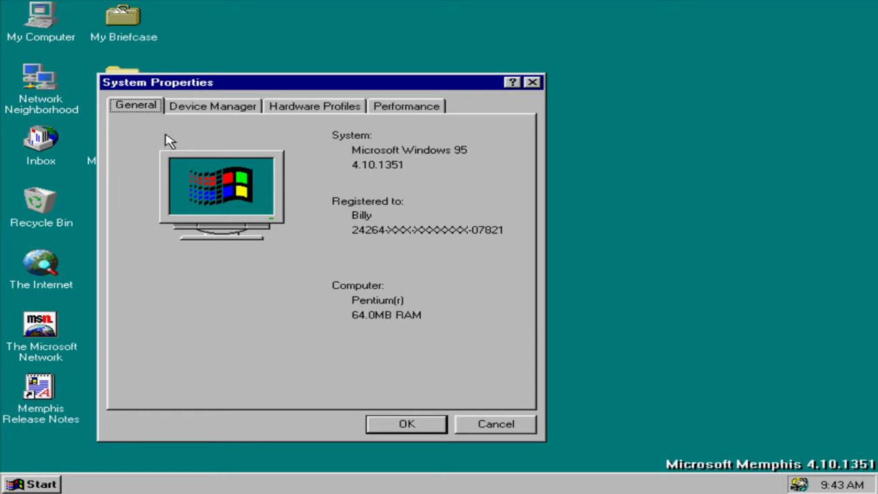
{"action": "left_click", "coordinate": [180, 110]}
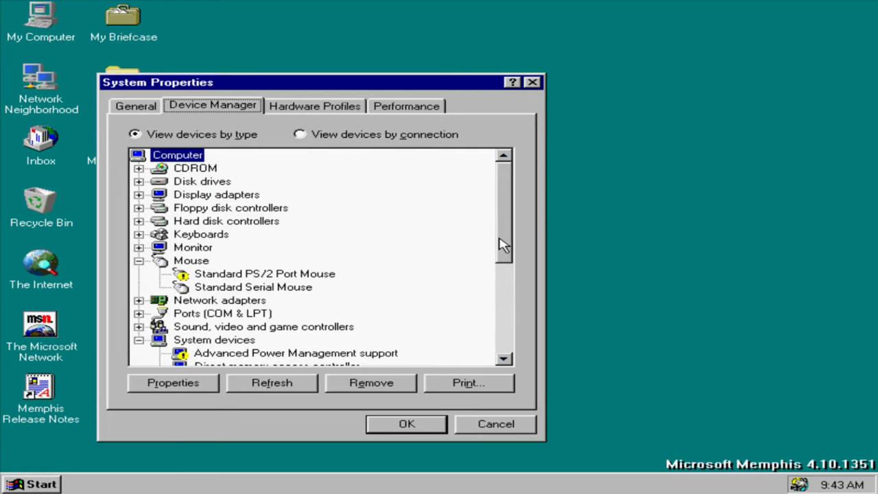
{"action": "left_click_drag", "start_coordinate": [504, 246], "coordinate": [506, 332]}
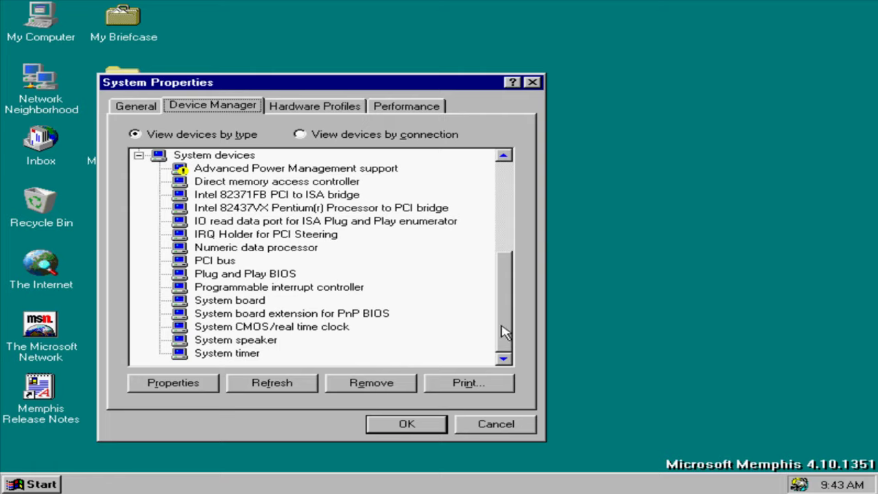
{"action": "left_click", "coordinate": [307, 109]}
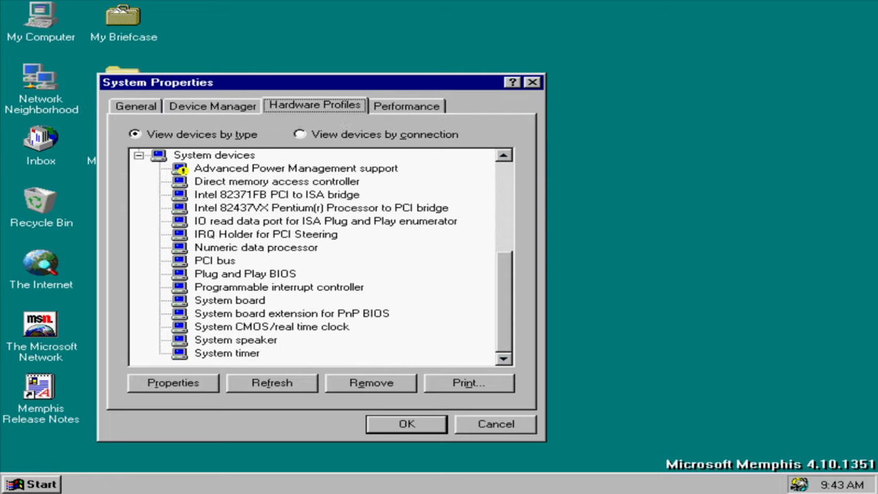
{"action": "left_click", "coordinate": [418, 112]}
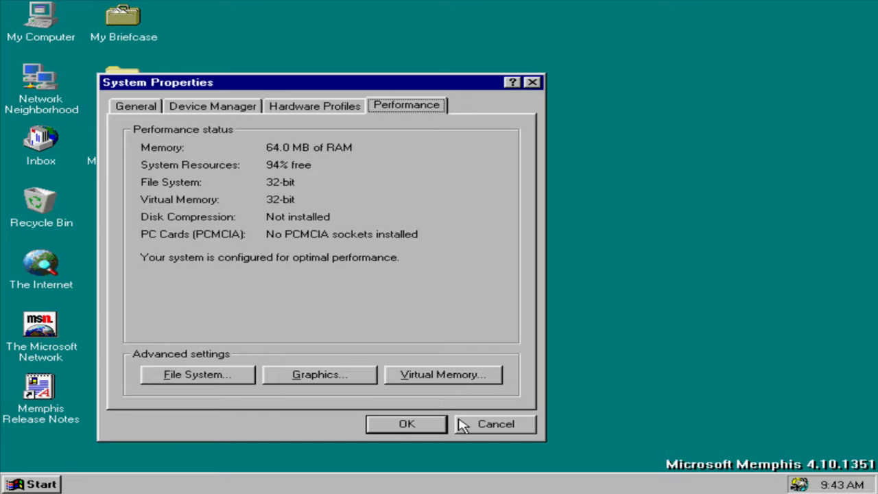
{"action": "left_click", "coordinate": [408, 423]}
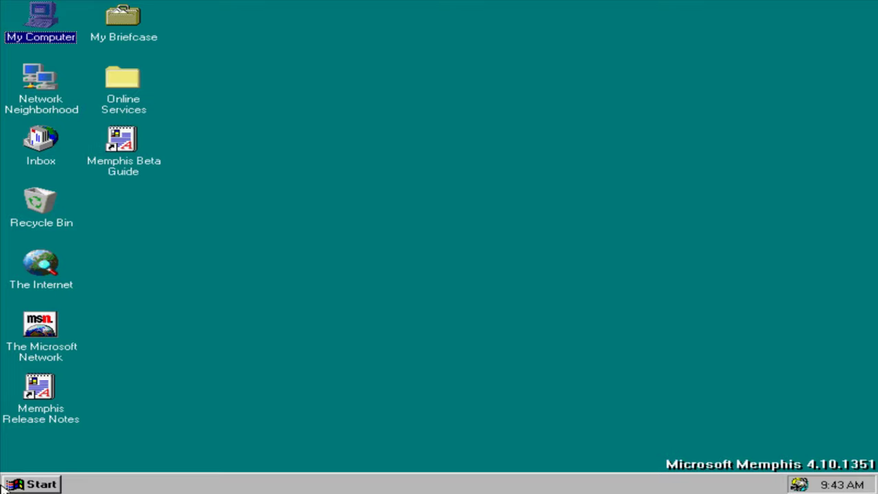
Open the Memphis Release Notes, page through the document up to the FAT32 section, and close it.
{"action": "double_click", "coordinate": [55, 383]}
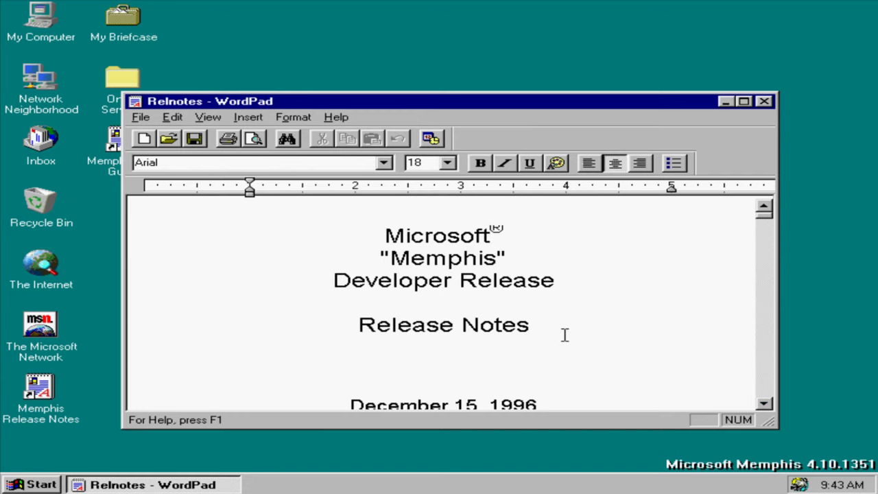
{"action": "key", "text": "Page_Down"}
{"action": "key", "text": "ctrl+Home"}
{"action": "key", "text": "Page_Down"}
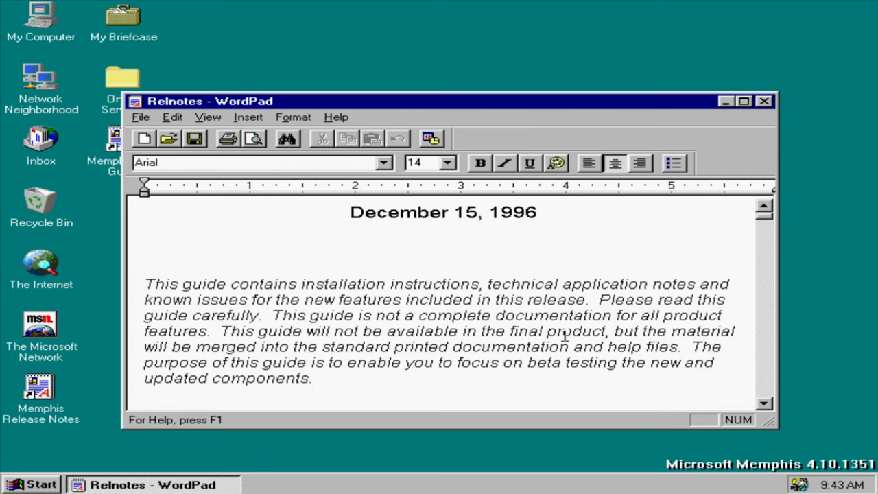
{"action": "key", "text": "Page_Up"}
{"action": "key", "text": "Page_Down"}
{"action": "key", "text": "Page_Down"}
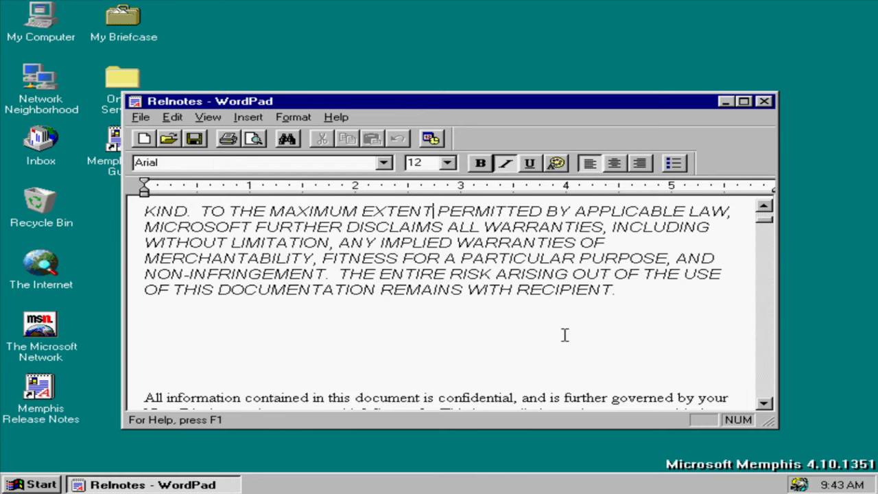
{"action": "key", "text": "Page_Down"}
{"action": "key", "text": "Page_Down"}
{"action": "key", "text": "Page_Down"}
{"action": "key", "text": "Page_Down"}
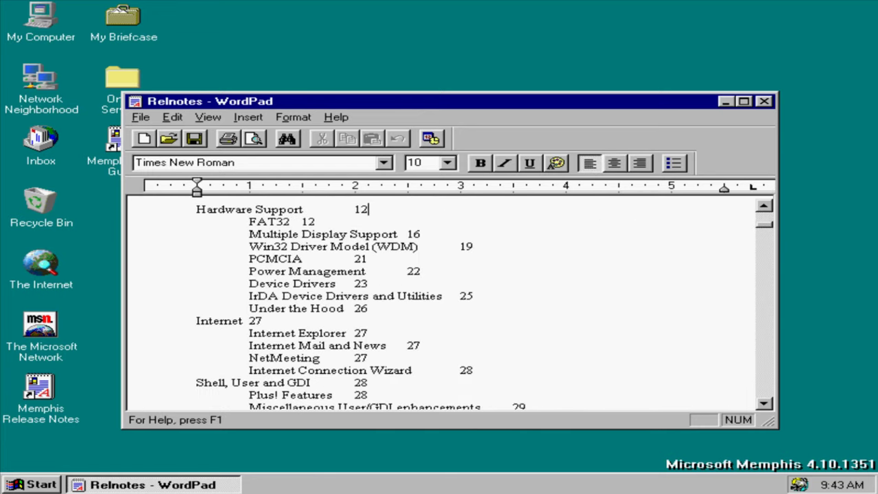
{"action": "key", "text": "Page_Down"}
{"action": "key", "text": "Page_Down"}
{"action": "key", "text": "Page_Down"}
{"action": "key", "text": "Page_Down"}
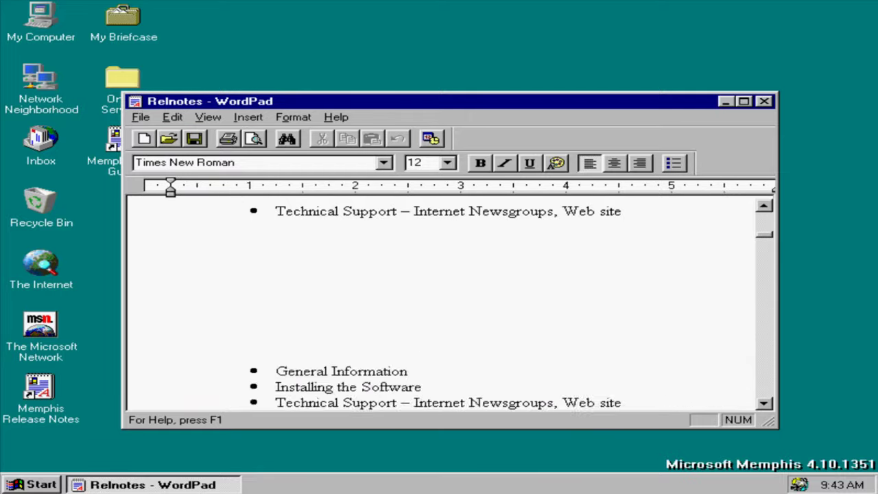
{"action": "key", "text": "Page_Down"}
{"action": "key", "text": "Page_Down"}
{"action": "key", "text": "Page_Down"}
{"action": "key", "text": "Page_Down"}
{"action": "key", "text": "Page_Down"}
{"action": "key", "text": "Page_Down"}
{"action": "key", "text": "Page_Down"}
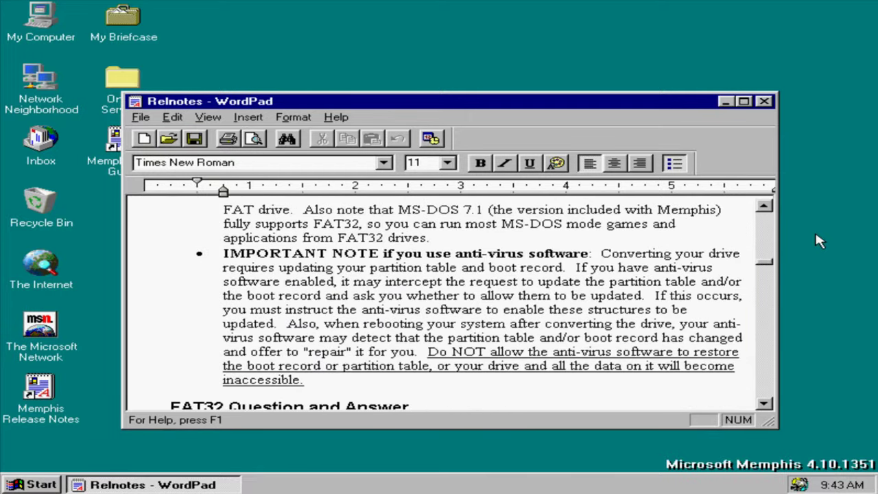
{"action": "left_click", "coordinate": [764, 101]}
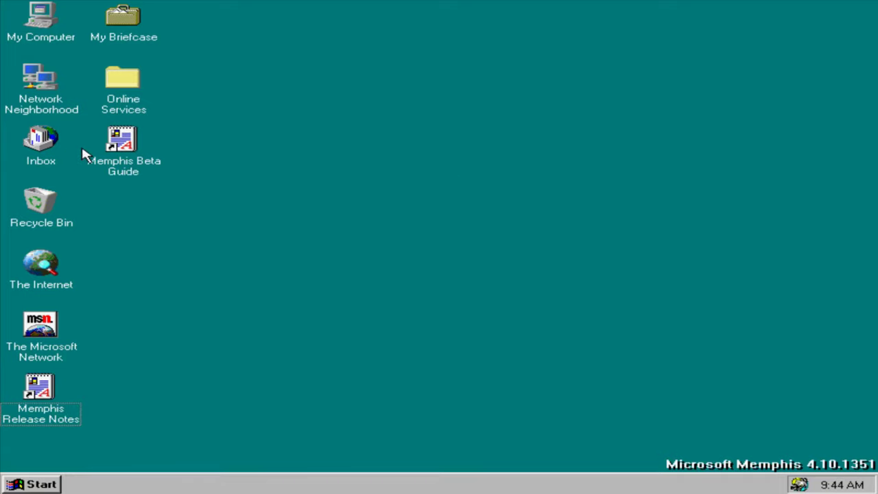
Open the Memphis Beta Guide, page through its contents, and close the document.
{"action": "double_click", "coordinate": [121, 142]}
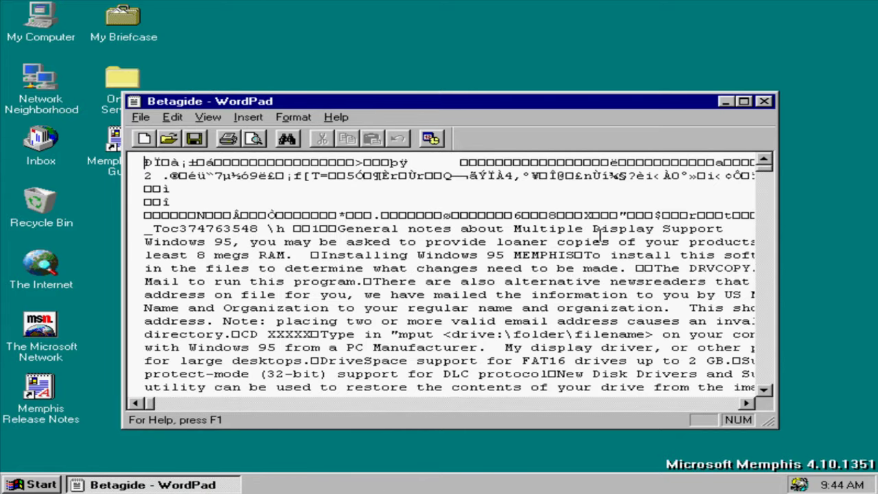
{"action": "key", "text": "Page_Down"}
{"action": "key", "text": "Page_Down"}
{"action": "key", "text": "Page_Down"}
{"action": "key", "text": "Page_Down"}
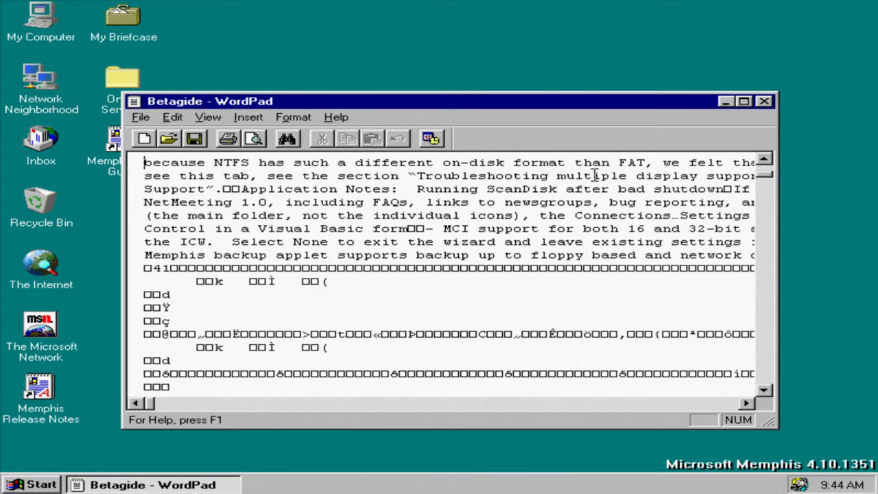
{"action": "key", "text": "Page_Down"}
{"action": "key", "text": "Page_Down"}
{"action": "key", "text": "Page_Down"}
{"action": "key", "text": "Page_Down"}
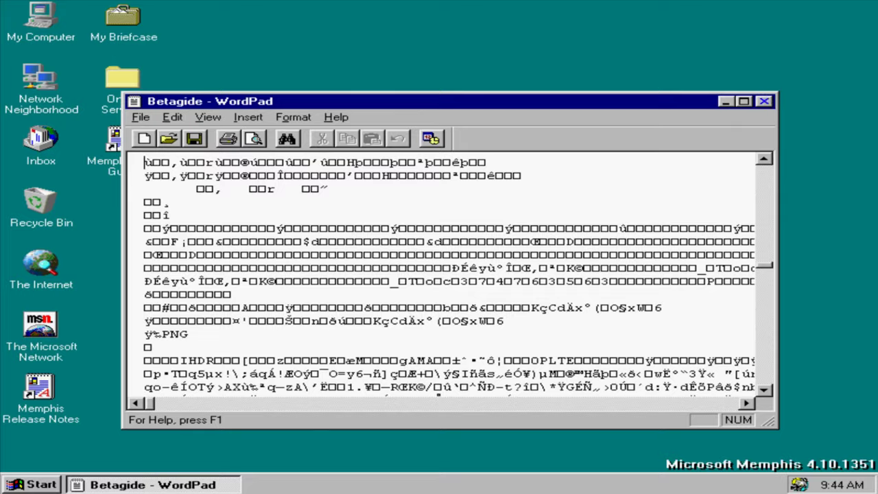
{"action": "left_click", "coordinate": [763, 101]}
{"action": "left_click", "coordinate": [212, 219]}
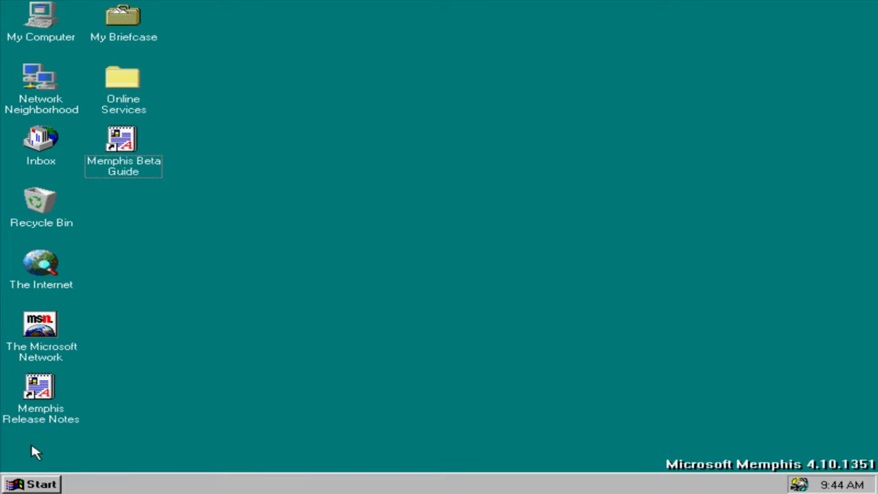
Browse the accessory programs, launch Compose New Fax, and cancel the Windows Messaging setup.
{"action": "left_click", "coordinate": [29, 486]}
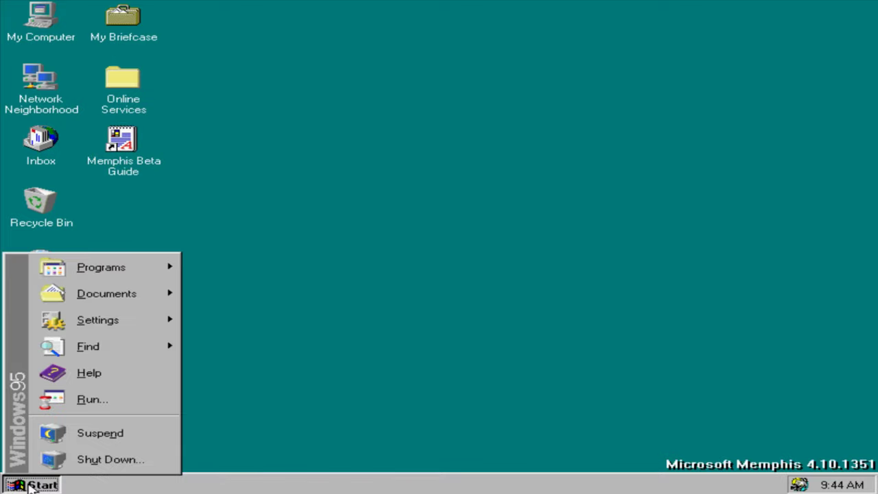
{"action": "mouse_move", "coordinate": [84, 267]}
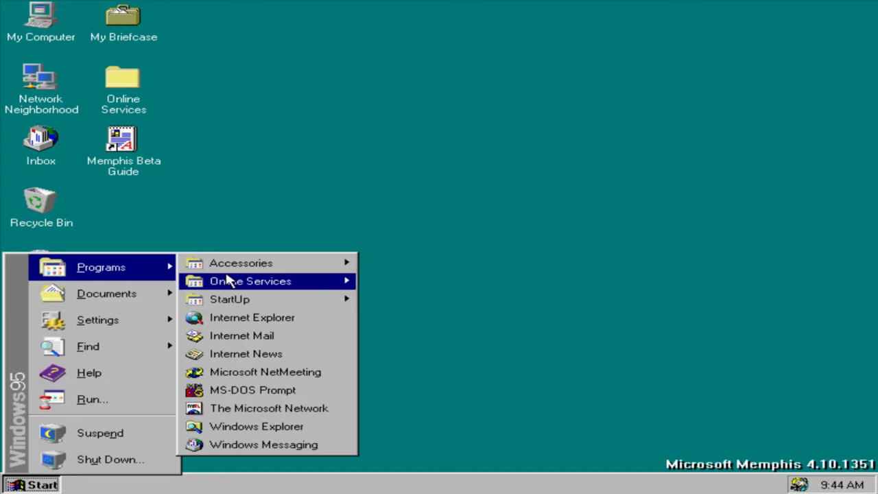
{"action": "mouse_move", "coordinate": [270, 266]}
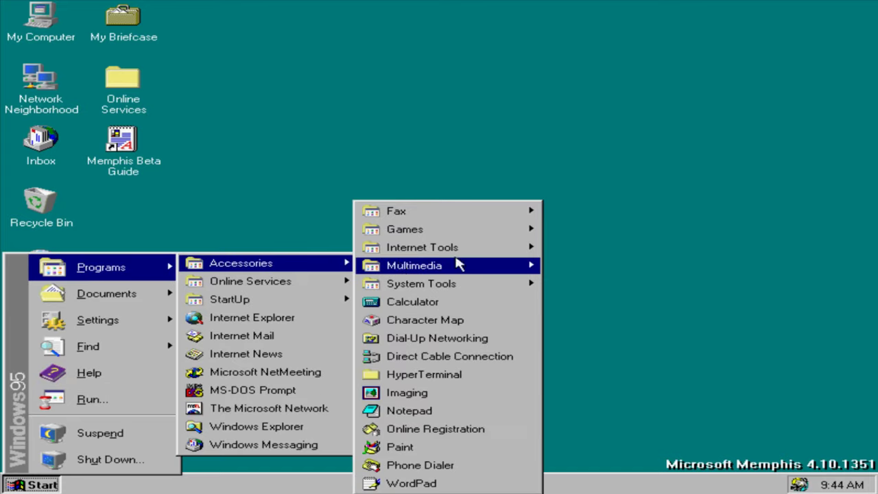
{"action": "mouse_move", "coordinate": [506, 218]}
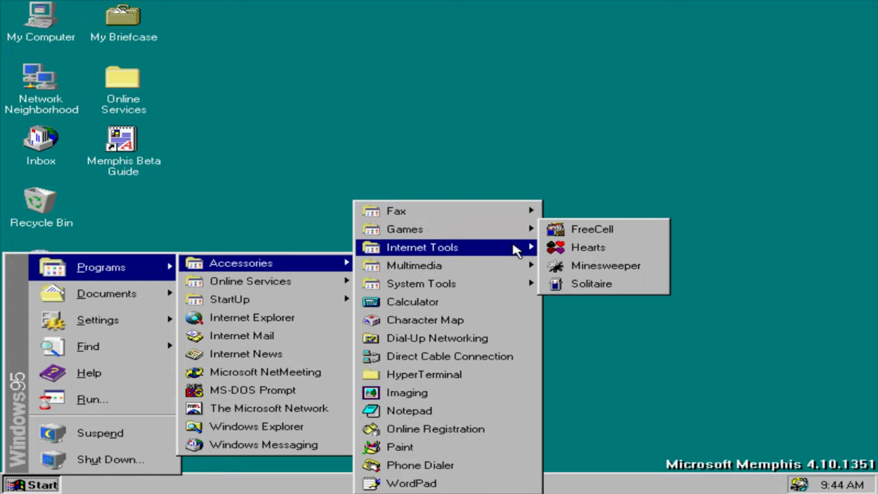
{"action": "mouse_move", "coordinate": [514, 248]}
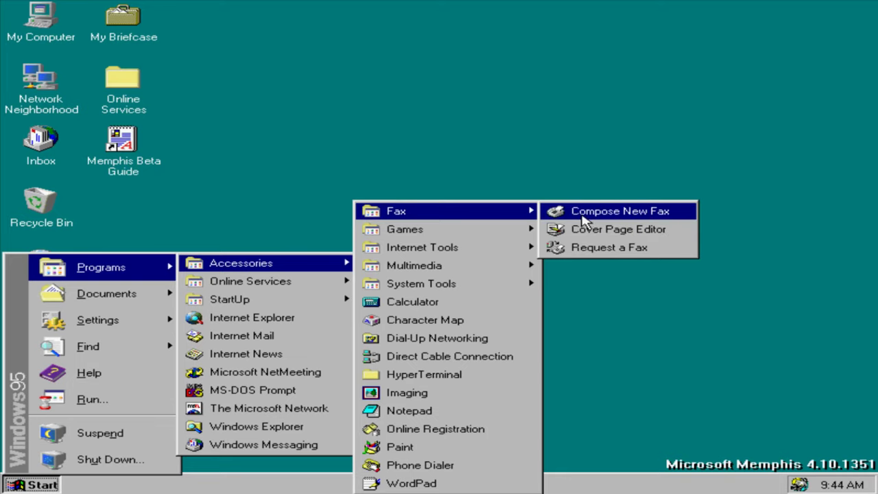
{"action": "left_click", "coordinate": [583, 213]}
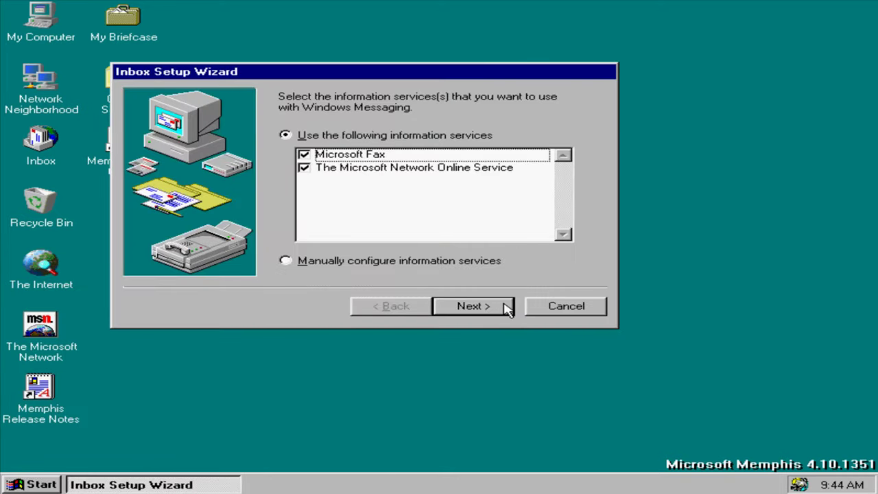
{"action": "left_click", "coordinate": [562, 309]}
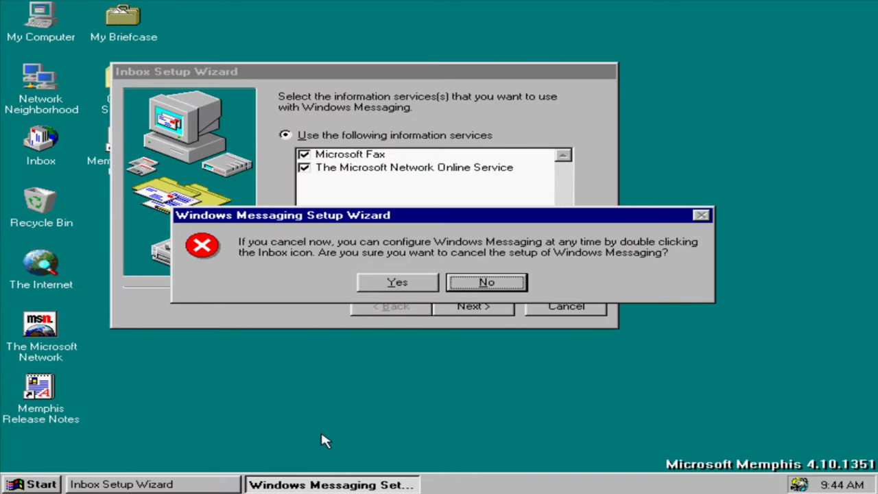
{"action": "left_click", "coordinate": [398, 284]}
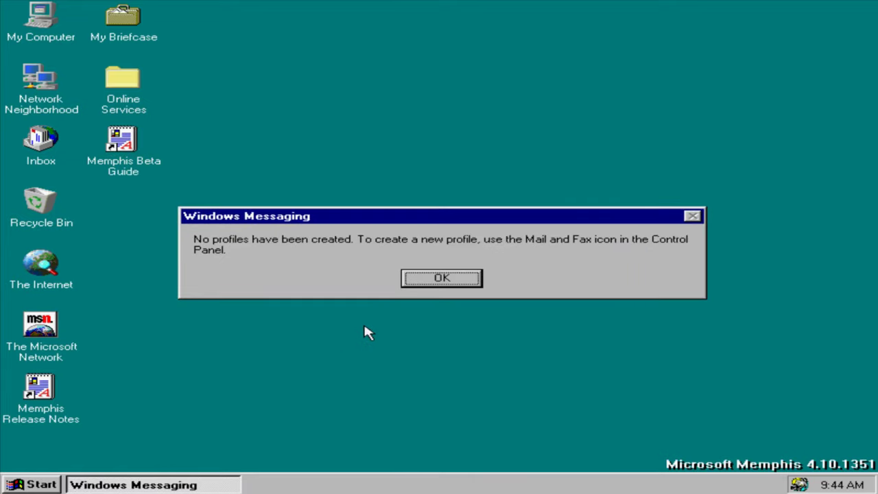
{"action": "left_click", "coordinate": [477, 277]}
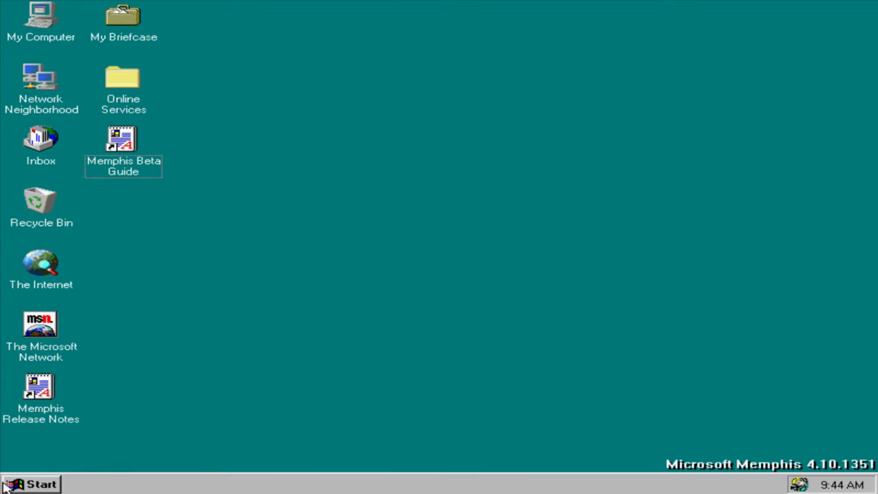
Launch the FreeCell game to view it, and close its window.
{"action": "left_click", "coordinate": [4, 484]}
{"action": "left_click", "coordinate": [16, 486]}
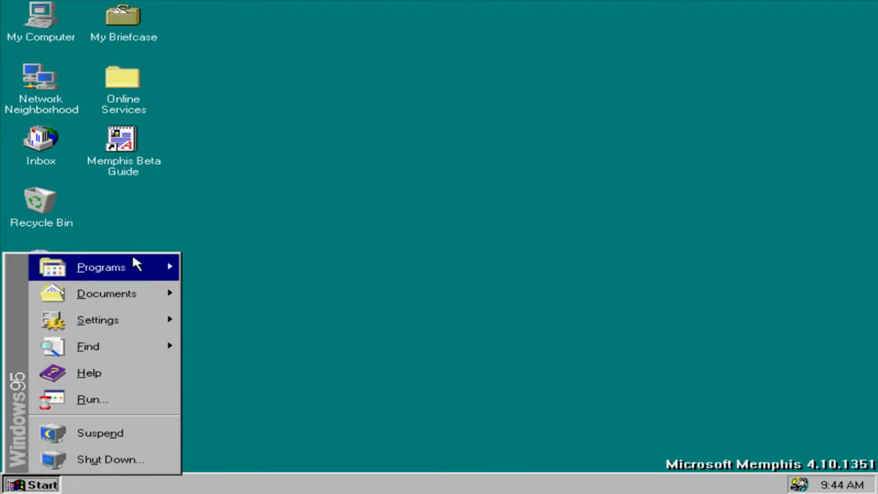
{"action": "mouse_move", "coordinate": [138, 262]}
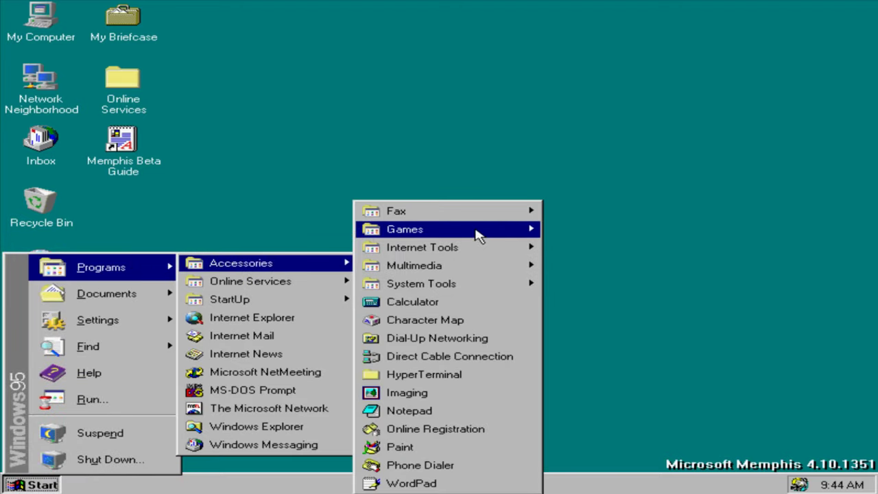
{"action": "mouse_move", "coordinate": [476, 231]}
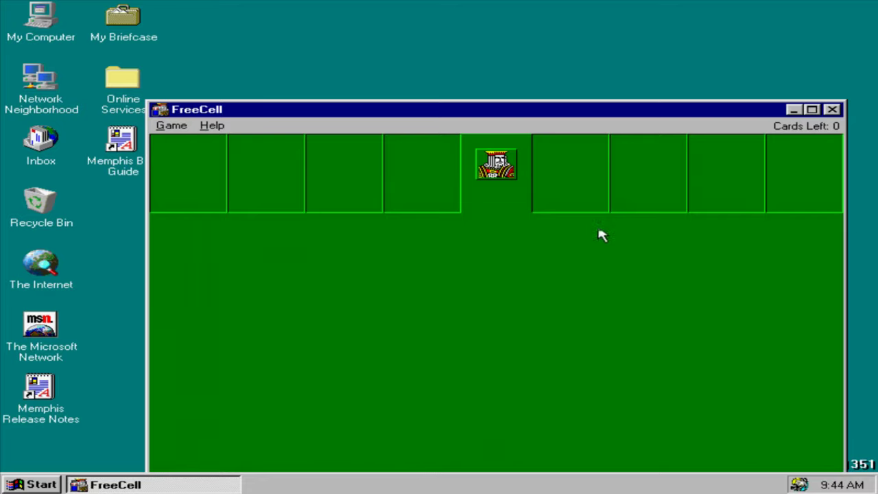
{"action": "left_click", "coordinate": [832, 109]}
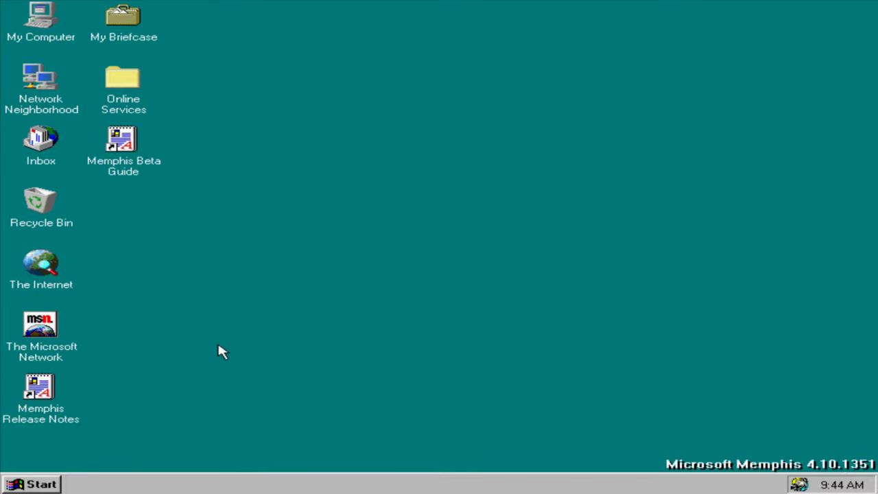
Launch the Hearts game from the accessory games.
{"action": "left_click", "coordinate": [17, 485]}
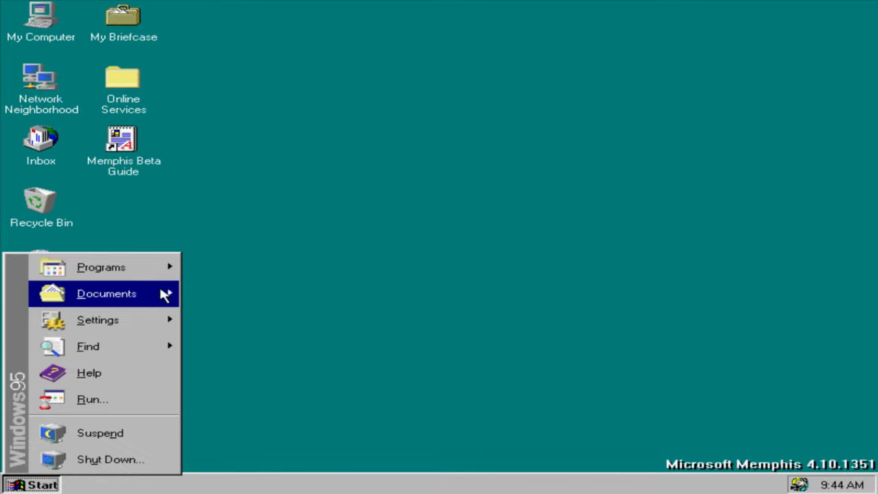
{"action": "mouse_move", "coordinate": [162, 289]}
{"action": "mouse_move", "coordinate": [175, 266]}
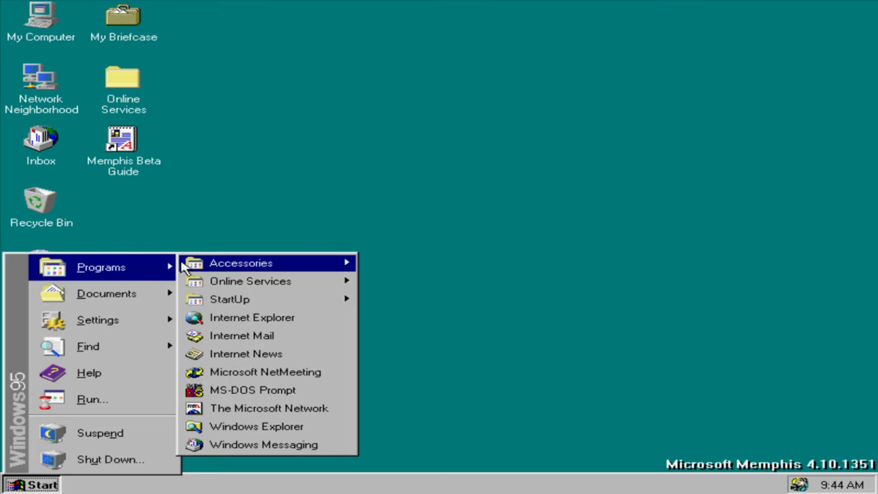
{"action": "mouse_move", "coordinate": [204, 267]}
{"action": "mouse_move", "coordinate": [487, 237]}
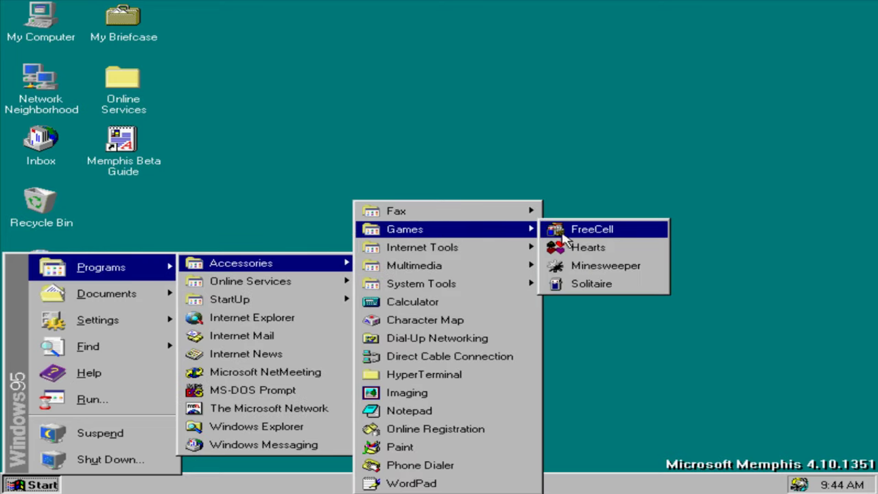
{"action": "left_click", "coordinate": [588, 248]}
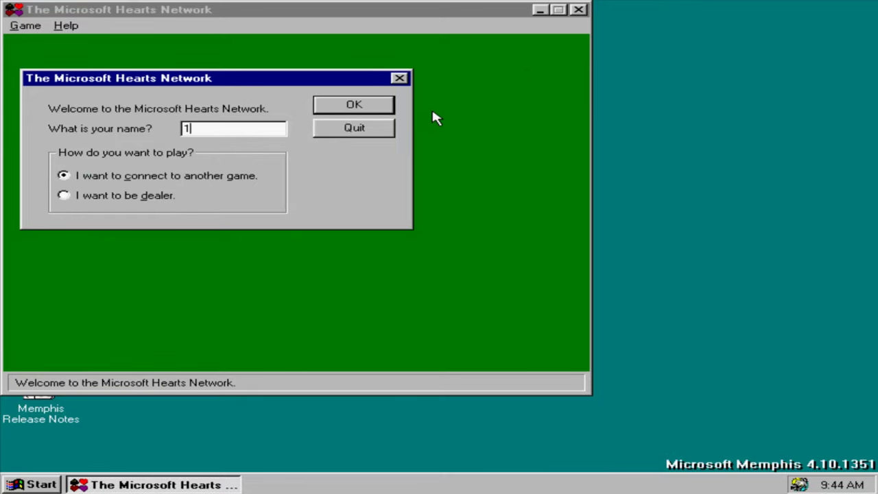
Try to connect to another Hearts game with player name 1 and dealer computer name 1, and dismiss the resulting dialog.
{"action": "type", "text": "1"}
{"action": "left_click", "coordinate": [340, 104]}
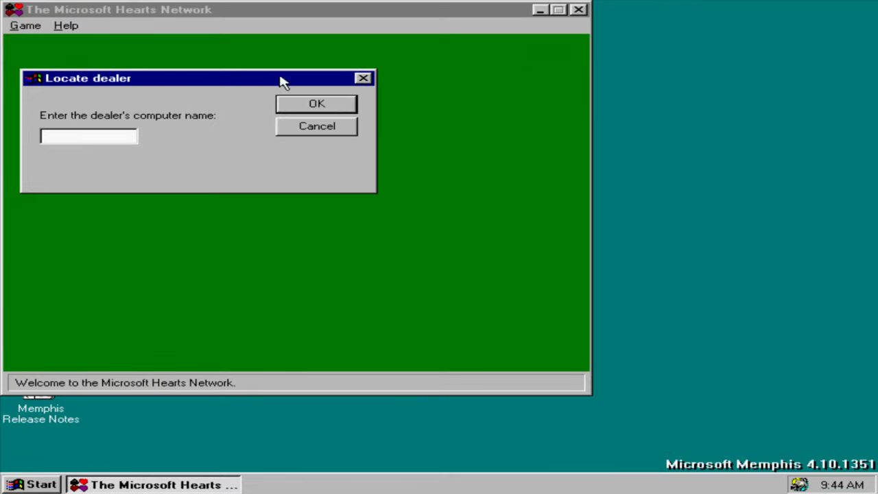
{"action": "type", "text": "1"}
{"action": "left_click", "coordinate": [315, 107]}
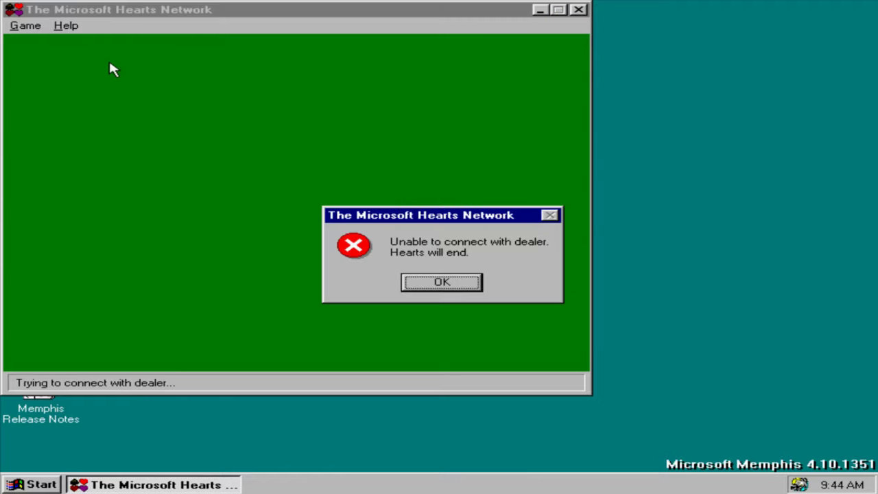
{"action": "left_click", "coordinate": [442, 283]}
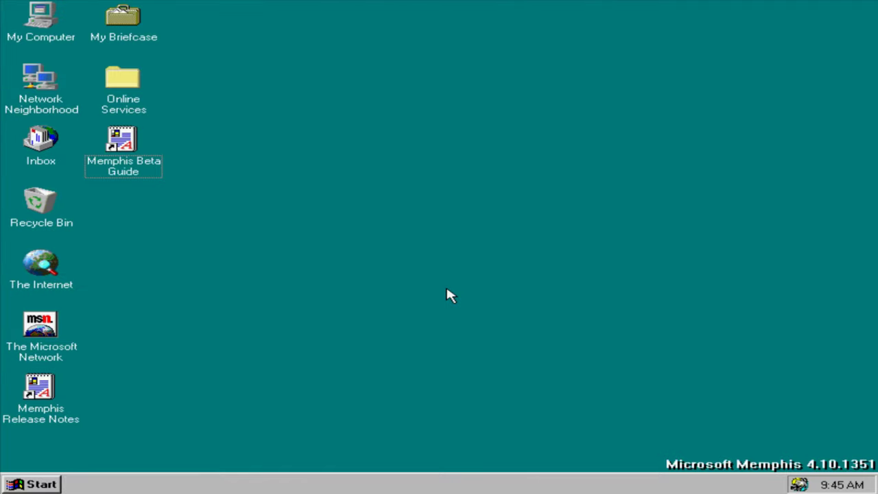
Launch Minesweeper from the accessory games and uncover the upper-left, upper-right and lower-right areas of the board.
{"action": "left_click", "coordinate": [3, 484]}
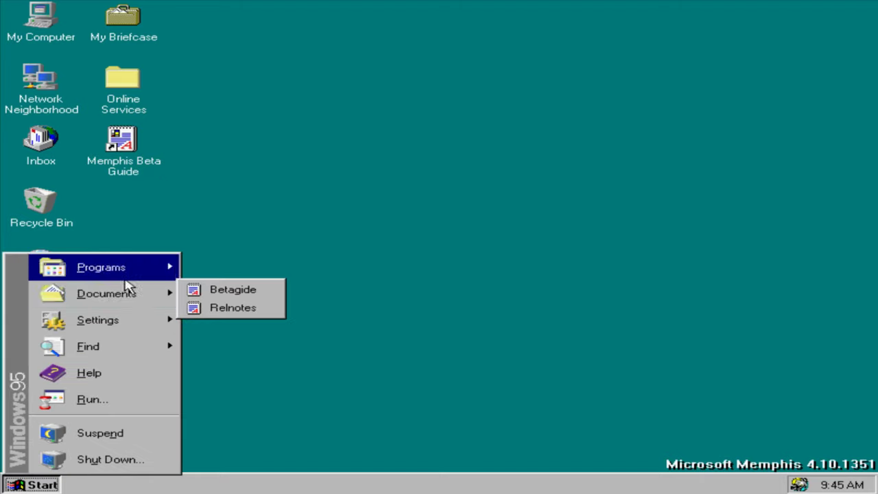
{"action": "mouse_move", "coordinate": [124, 281]}
{"action": "mouse_move", "coordinate": [231, 266]}
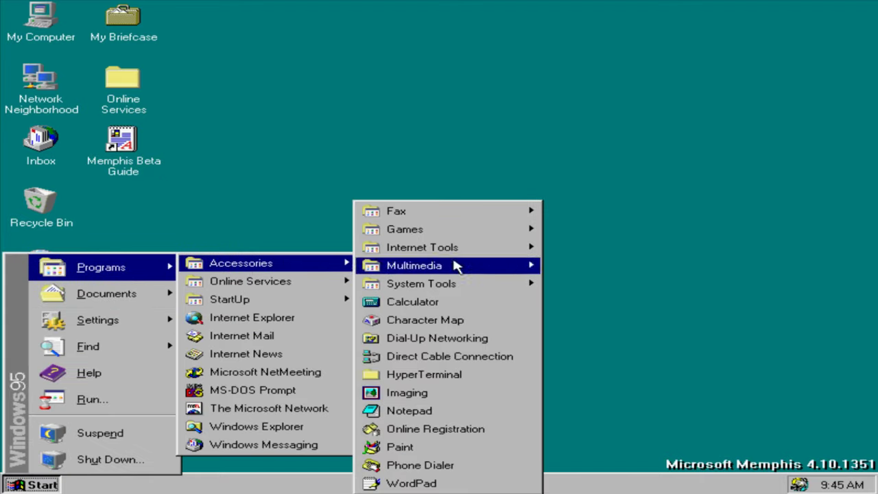
{"action": "mouse_move", "coordinate": [539, 235]}
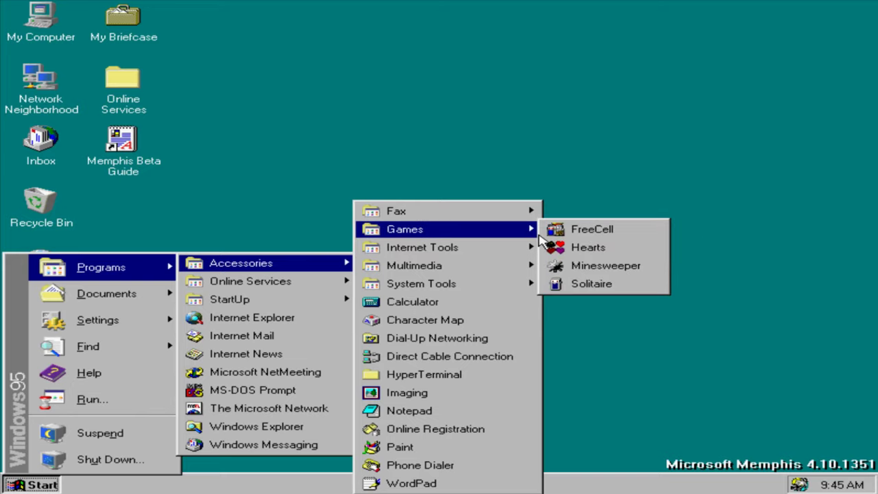
{"action": "left_click", "coordinate": [607, 269]}
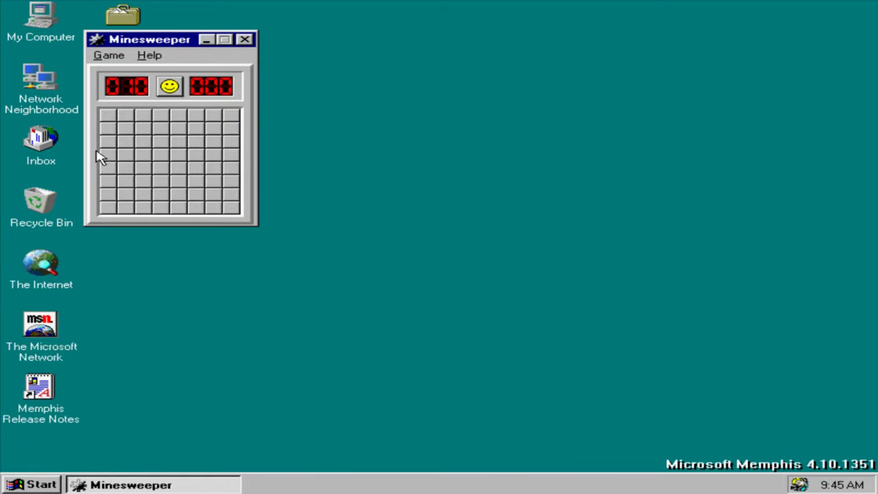
{"action": "left_click", "coordinate": [107, 115]}
{"action": "left_click", "coordinate": [225, 115]}
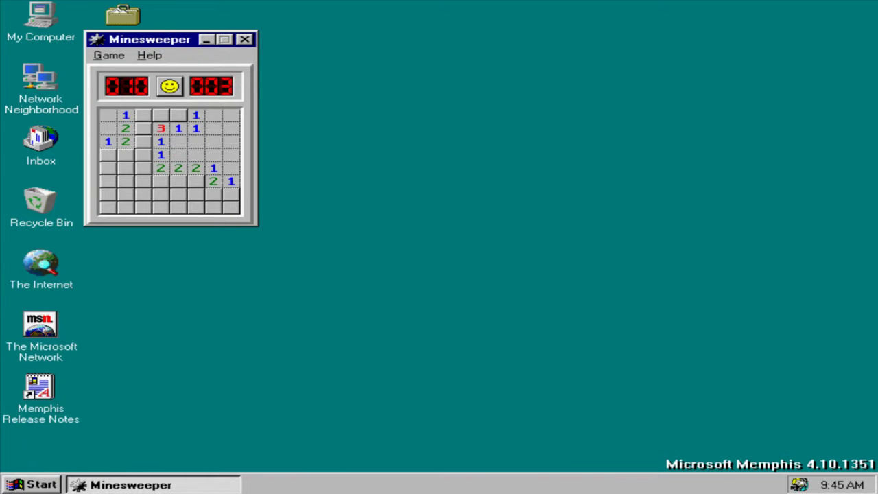
{"action": "left_click", "coordinate": [231, 207]}
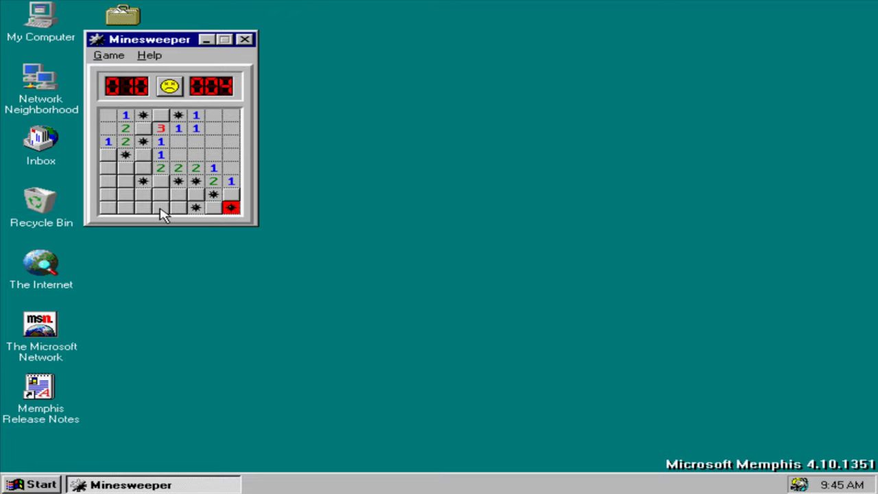
View the version information for Minesweeper, and close the game.
{"action": "left_click", "coordinate": [151, 58]}
{"action": "left_click", "coordinate": [160, 92]}
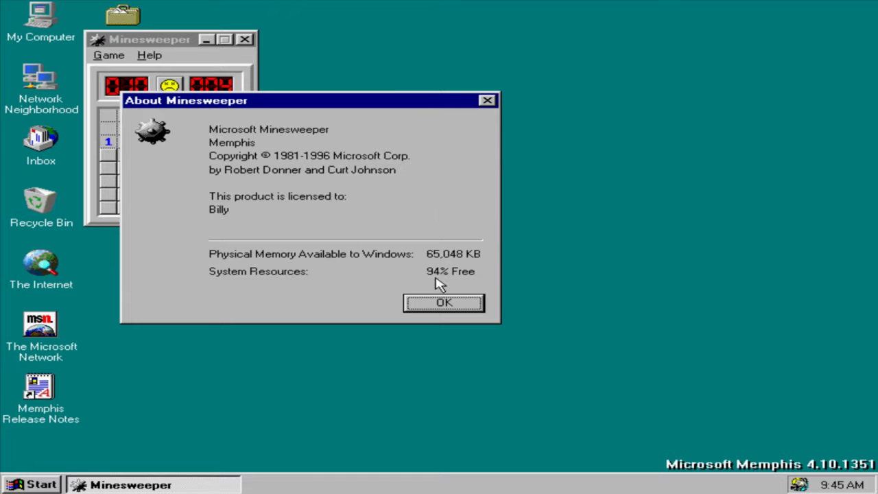
{"action": "left_click", "coordinate": [434, 315]}
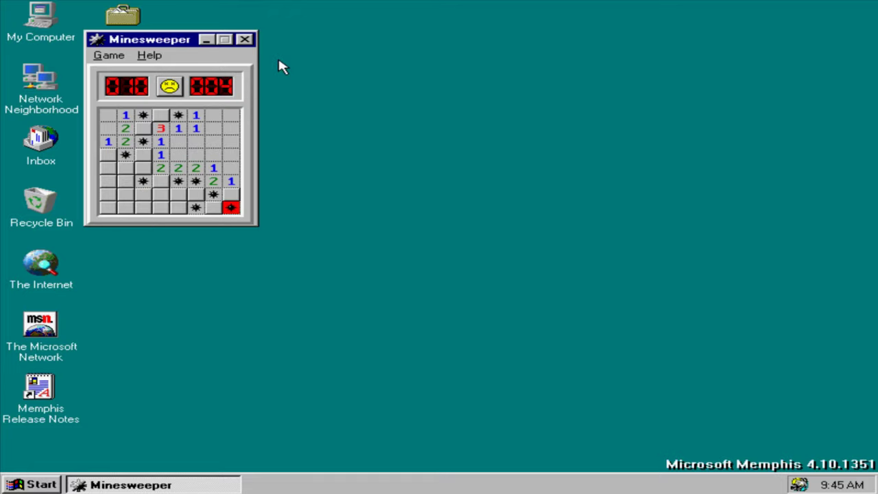
{"action": "left_click", "coordinate": [245, 39]}
Launch the Solitaire game from the accessory games.
{"action": "left_click", "coordinate": [53, 487]}
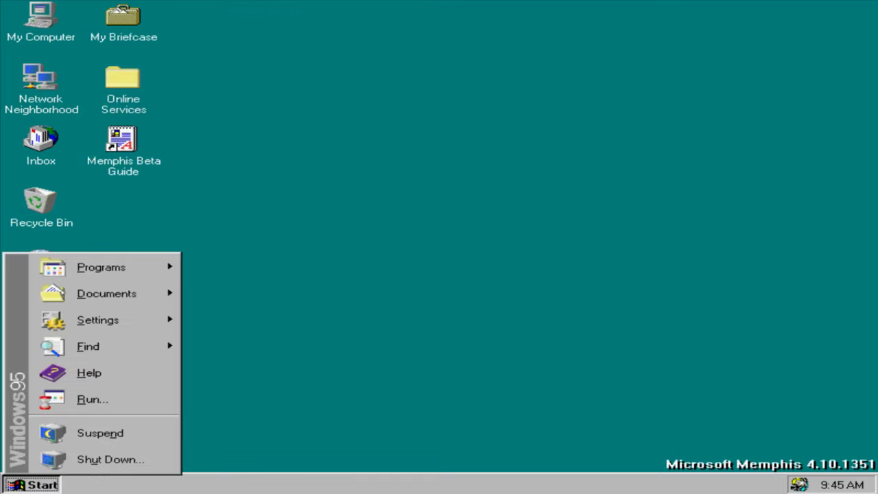
{"action": "mouse_move", "coordinate": [164, 319]}
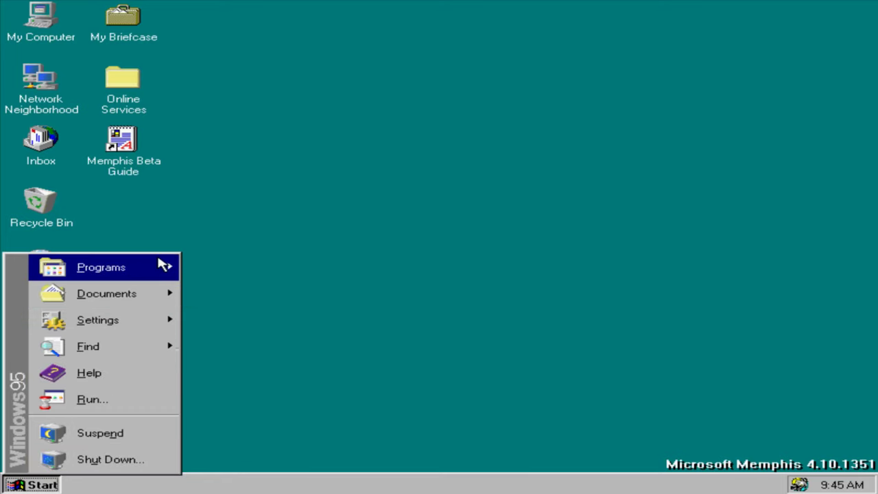
{"action": "mouse_move", "coordinate": [165, 267]}
{"action": "mouse_move", "coordinate": [240, 262]}
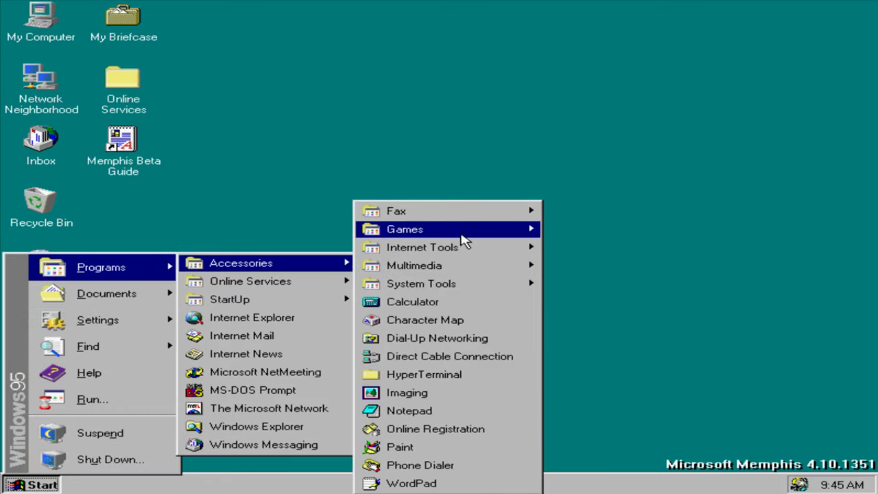
{"action": "mouse_move", "coordinate": [465, 237]}
{"action": "left_click", "coordinate": [591, 284]}
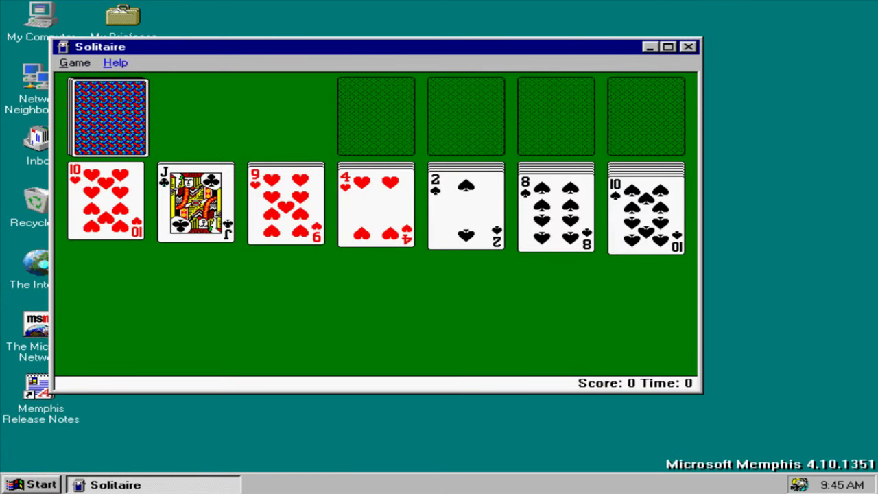
View the version information for Solitaire, and close the game.
{"action": "left_click", "coordinate": [115, 62]}
{"action": "left_click", "coordinate": [147, 100]}
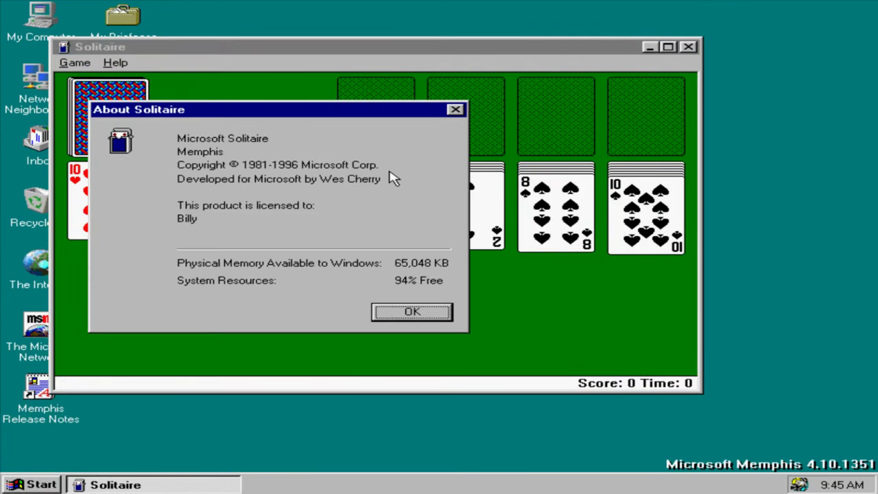
{"action": "left_click", "coordinate": [398, 313]}
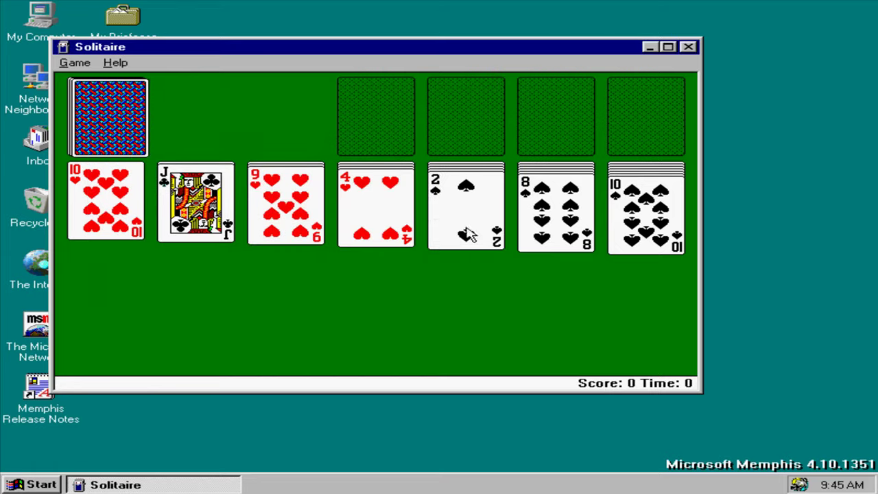
{"action": "left_click", "coordinate": [688, 47]}
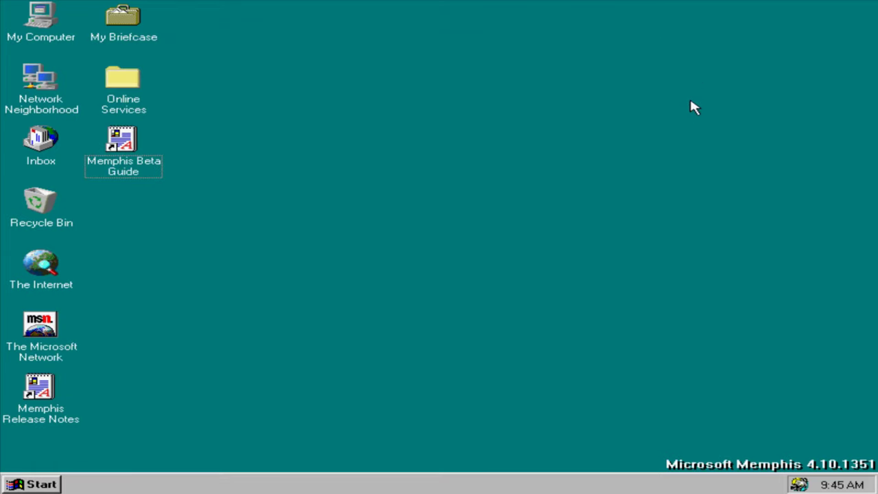
Launch Get on the Internet from the accessory Internet Tools.
{"action": "left_click", "coordinate": [15, 485]}
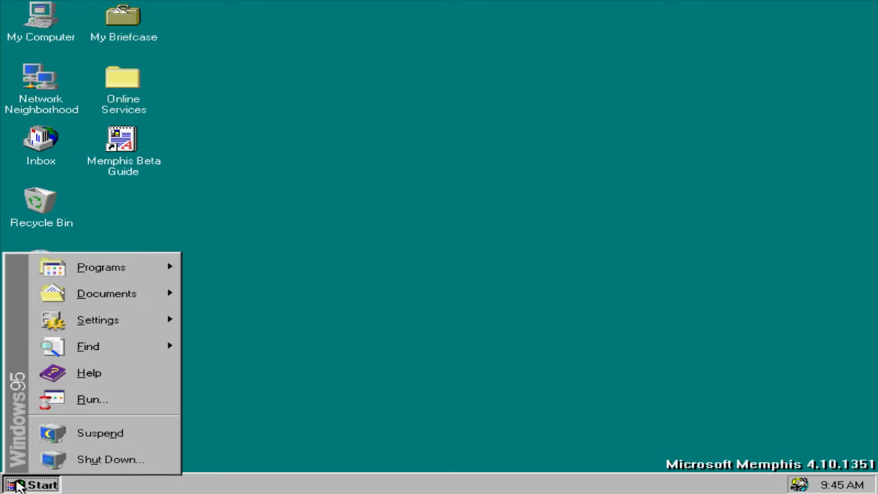
{"action": "mouse_move", "coordinate": [117, 269]}
{"action": "mouse_move", "coordinate": [281, 269]}
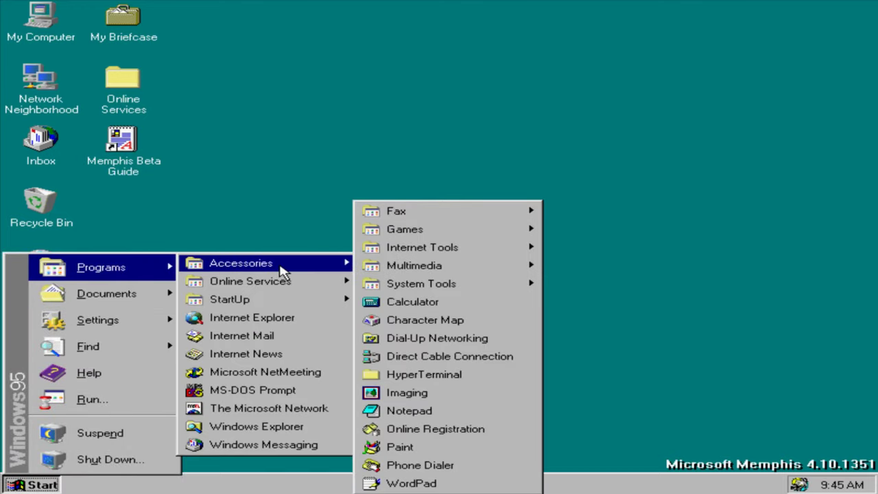
{"action": "mouse_move", "coordinate": [474, 252]}
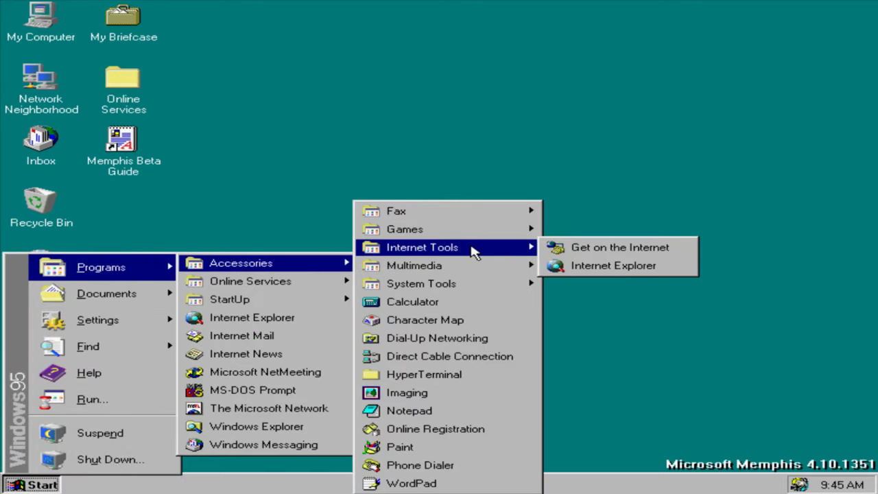
{"action": "left_click", "coordinate": [598, 248]}
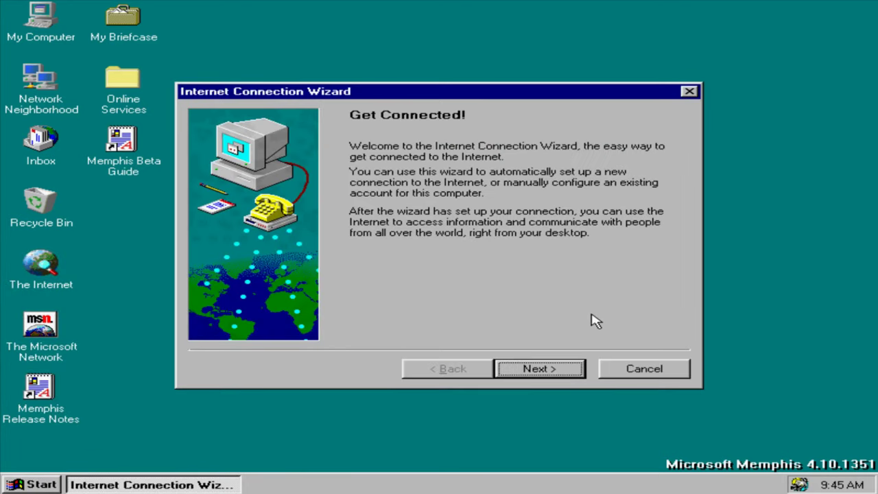
Go through the Internet Connection Wizard with the Automatic setup option, and cancel at the Installing Files stage.
{"action": "left_click", "coordinate": [570, 370]}
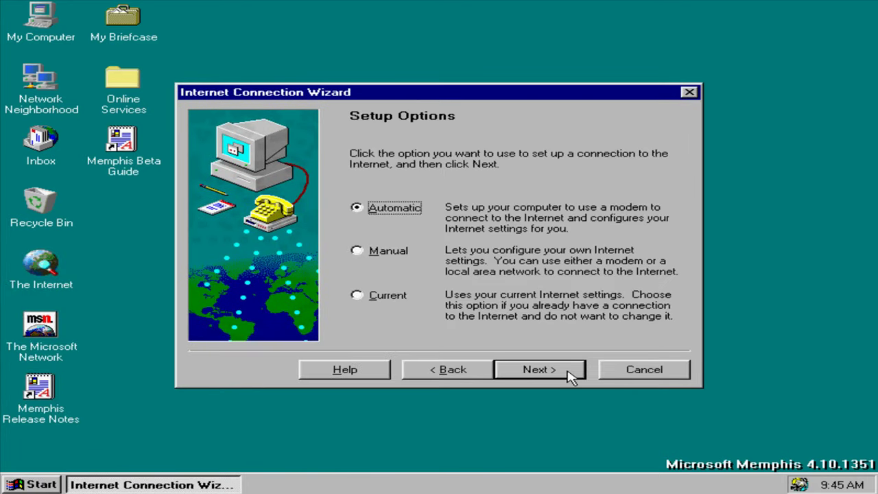
{"action": "left_click", "coordinate": [569, 373]}
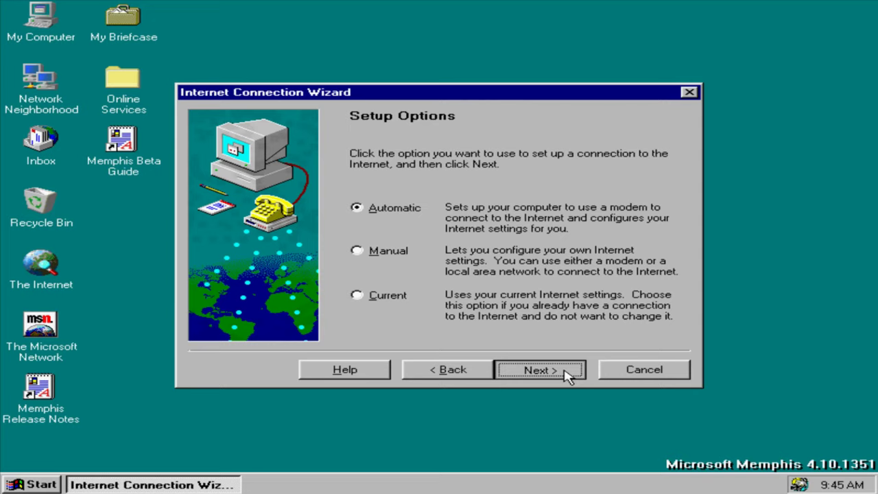
{"action": "left_click", "coordinate": [565, 371]}
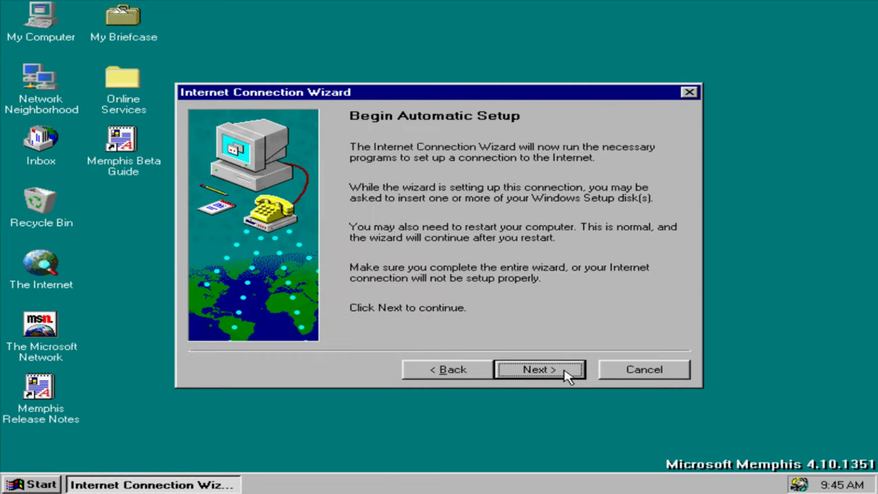
{"action": "left_click", "coordinate": [567, 374]}
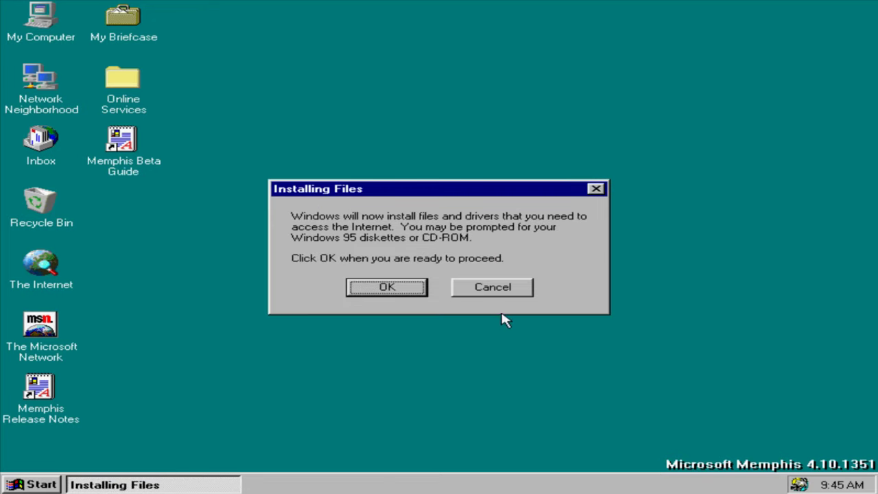
{"action": "left_click", "coordinate": [511, 288]}
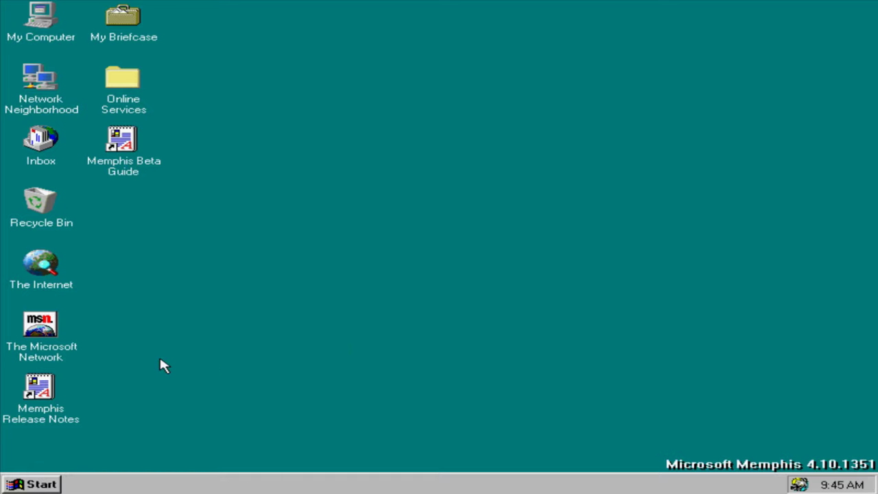
Launch Internet Explorer from the accessory Internet Tools, dismiss its error message, and close the browser.
{"action": "left_click", "coordinate": [35, 483]}
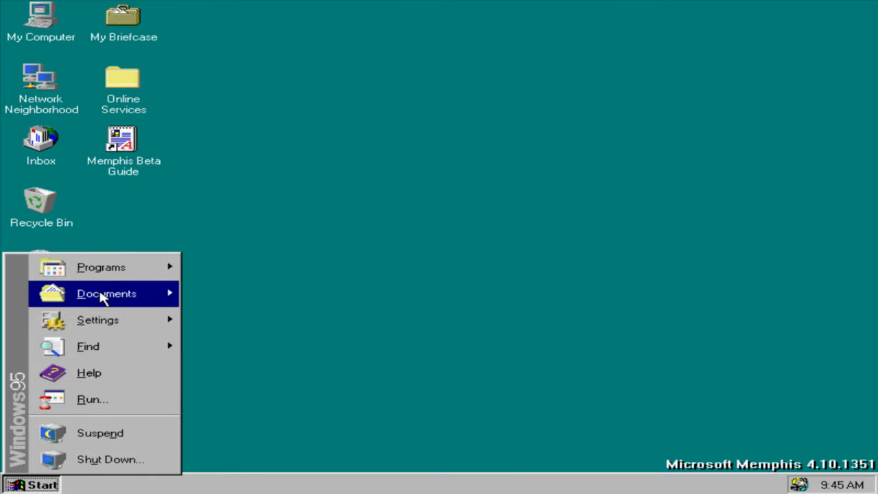
{"action": "mouse_move", "coordinate": [168, 269]}
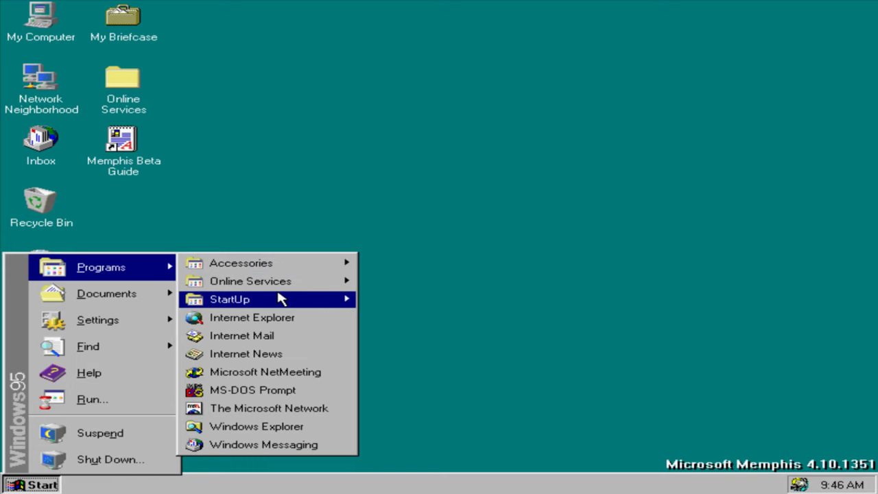
{"action": "mouse_move", "coordinate": [304, 263]}
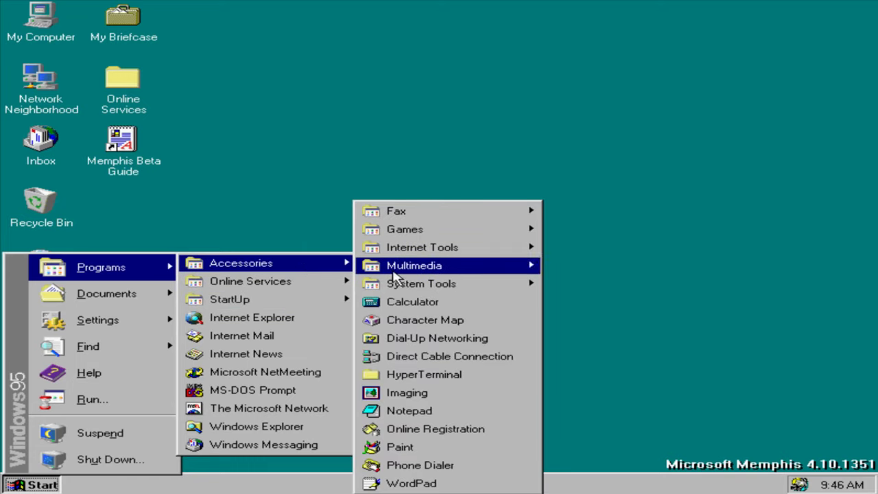
{"action": "mouse_move", "coordinate": [400, 273]}
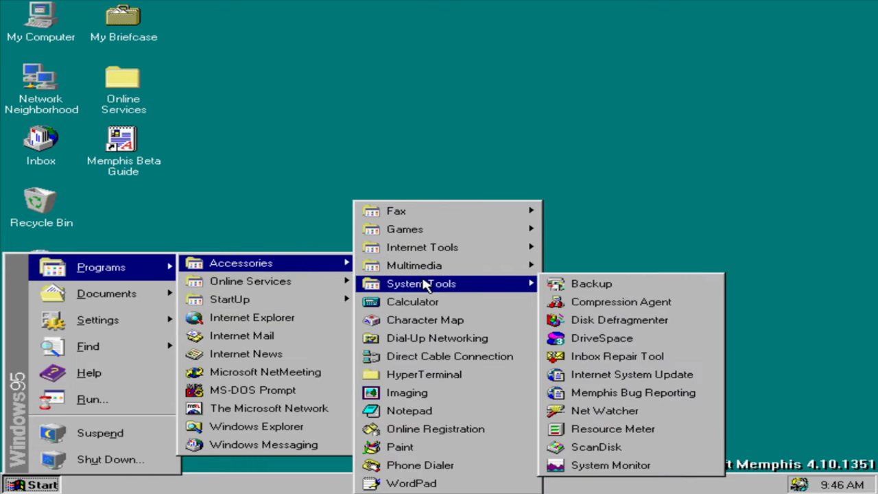
{"action": "mouse_move", "coordinate": [473, 249]}
{"action": "left_click", "coordinate": [660, 268]}
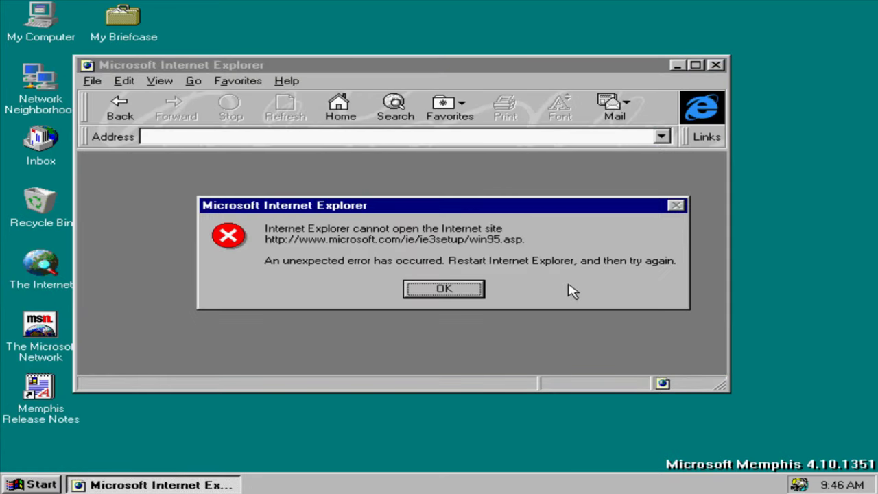
{"action": "left_click", "coordinate": [445, 288]}
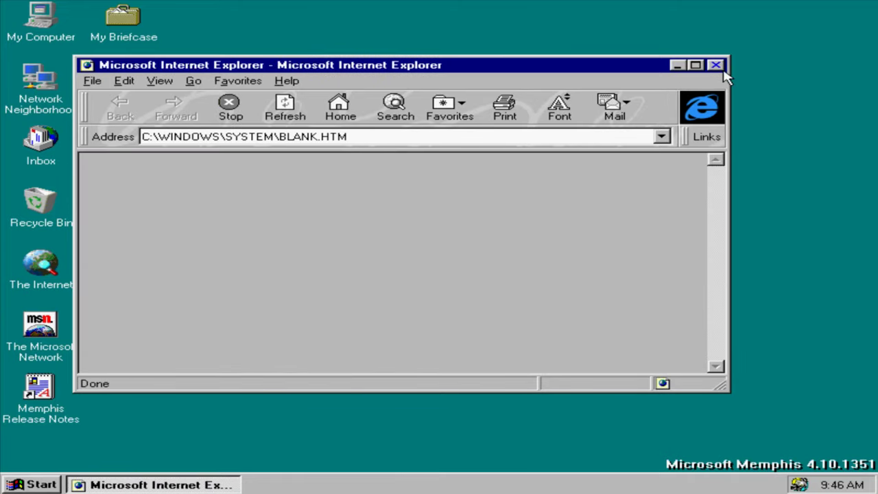
{"action": "left_click", "coordinate": [715, 65]}
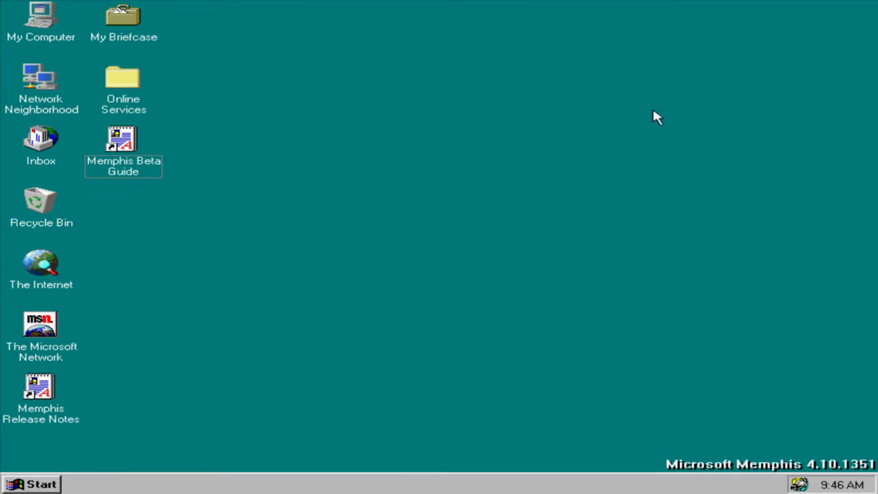
Launch ActiveMovie Control from the accessory Multimedia group, and cancel its file-opening dialog.
{"action": "left_click", "coordinate": [27, 485]}
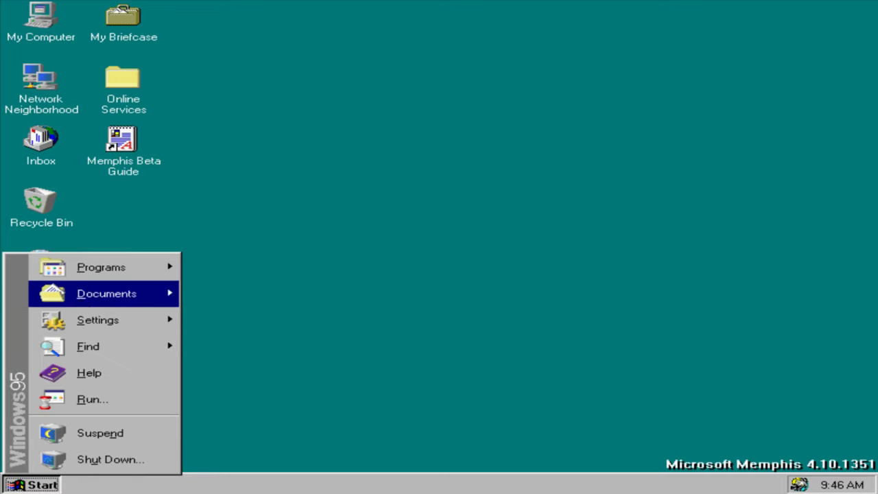
{"action": "mouse_move", "coordinate": [100, 273]}
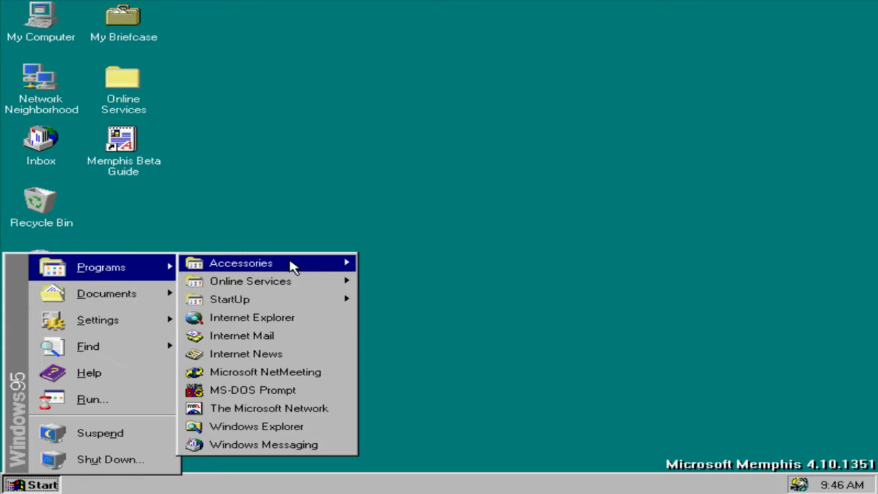
{"action": "mouse_move", "coordinate": [292, 265]}
{"action": "mouse_move", "coordinate": [461, 260]}
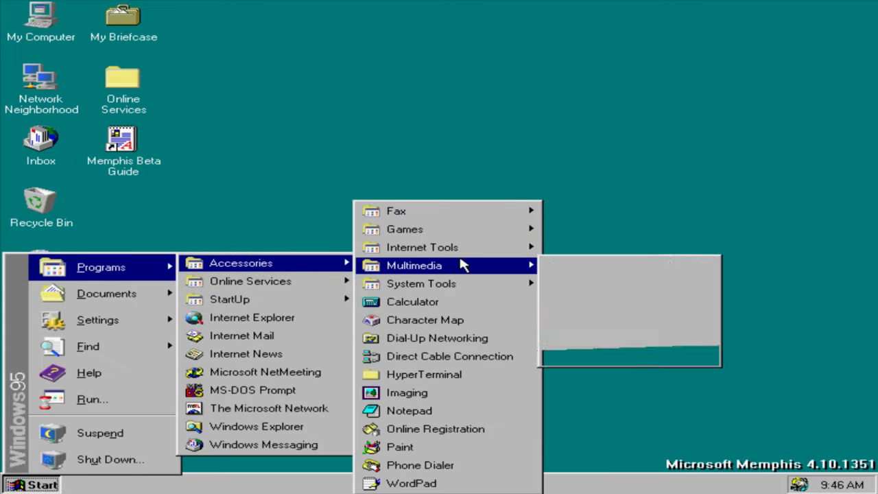
{"action": "left_click", "coordinate": [556, 268]}
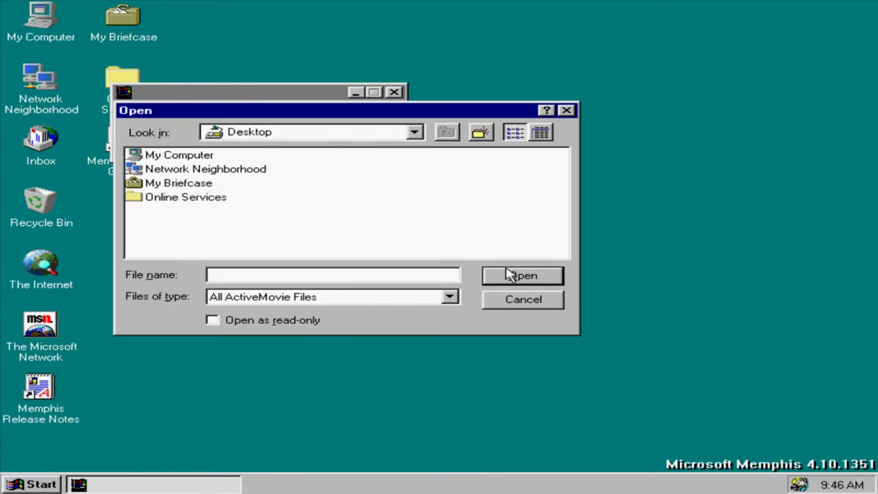
{"action": "left_click", "coordinate": [509, 293]}
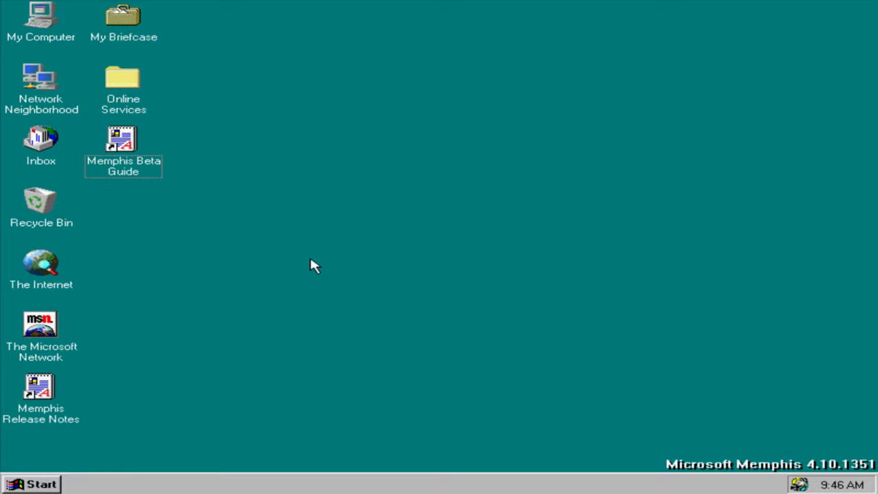
Open ActiveMovie File Types from the accessory Multimedia group, view its Options settings, and cancel the dialog.
{"action": "left_click", "coordinate": [14, 488]}
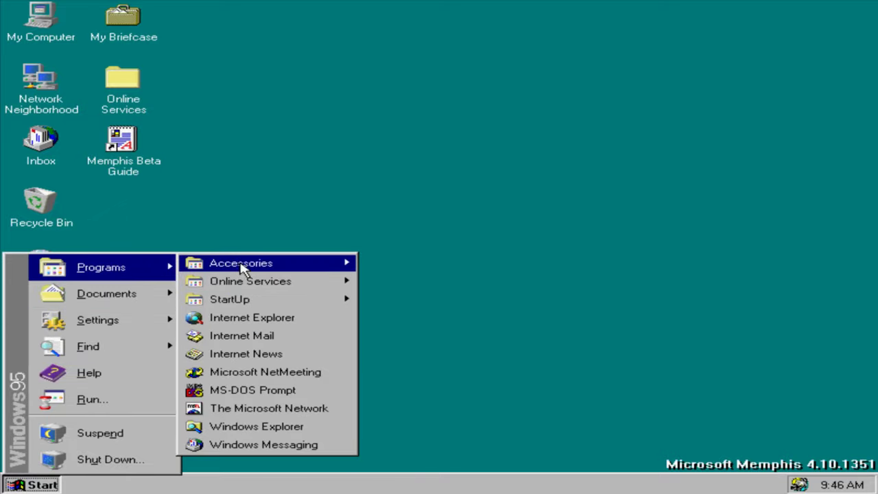
{"action": "mouse_move", "coordinate": [241, 265]}
{"action": "mouse_move", "coordinate": [442, 273]}
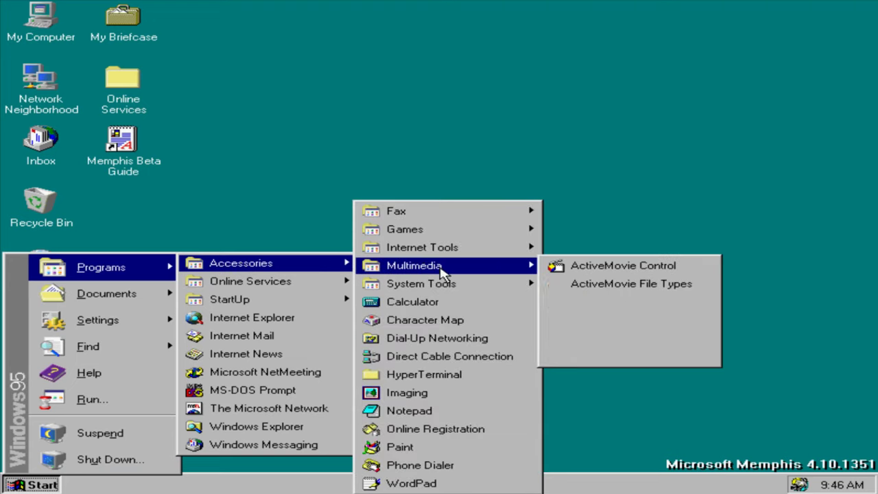
{"action": "left_click", "coordinate": [583, 284]}
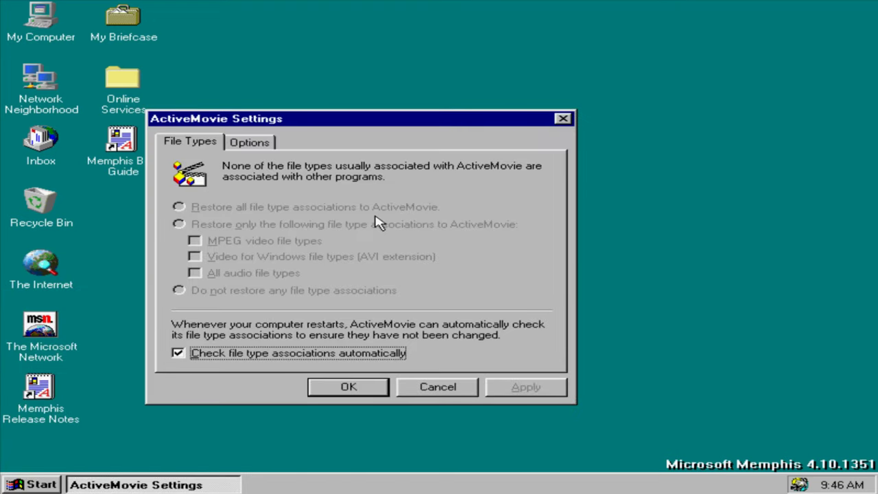
{"action": "left_click", "coordinate": [273, 150]}
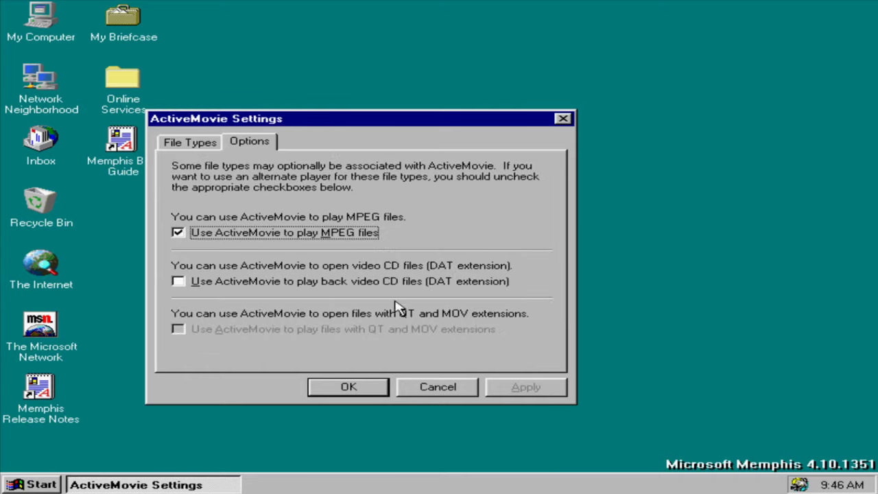
{"action": "left_click", "coordinate": [439, 387]}
Launch CD Player from the accessory Multimedia group.
{"action": "left_click", "coordinate": [31, 483]}
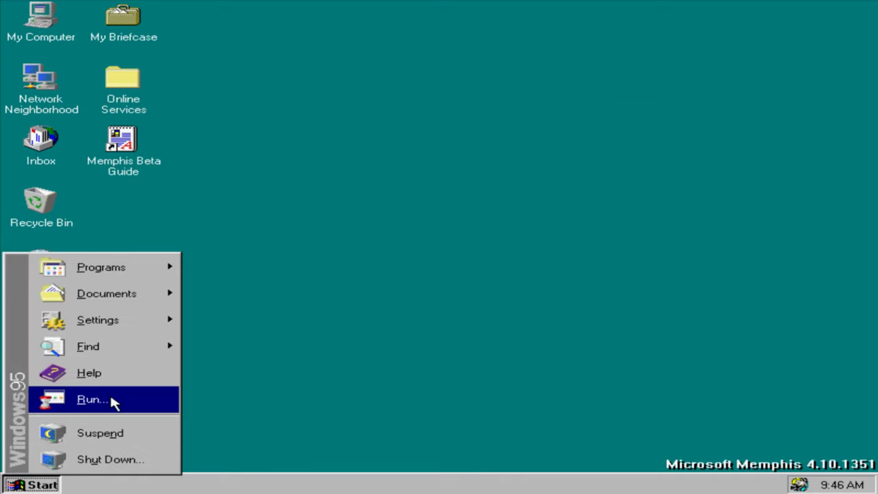
{"action": "mouse_move", "coordinate": [154, 275]}
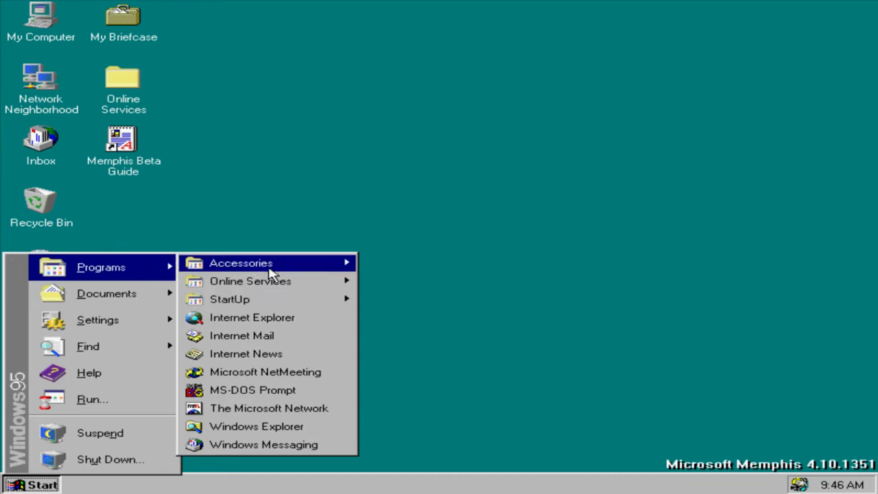
{"action": "mouse_move", "coordinate": [271, 274]}
{"action": "mouse_move", "coordinate": [450, 289]}
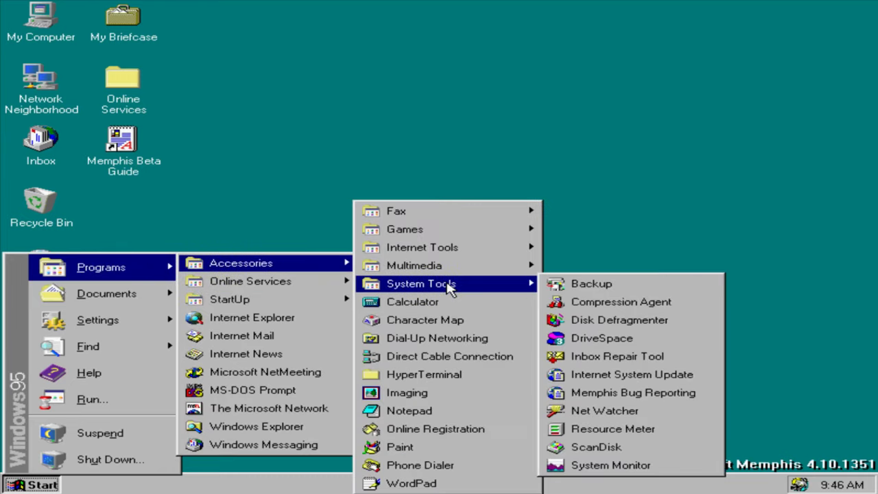
{"action": "mouse_move", "coordinate": [466, 269]}
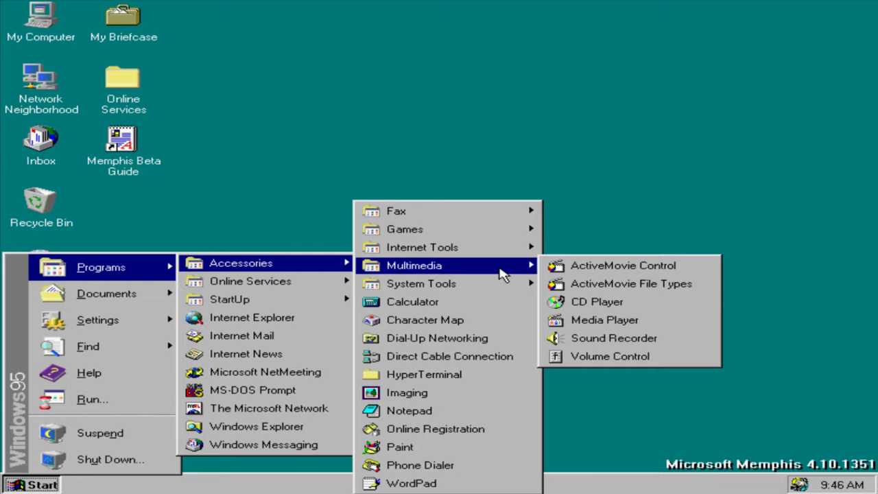
{"action": "left_click", "coordinate": [580, 302]}
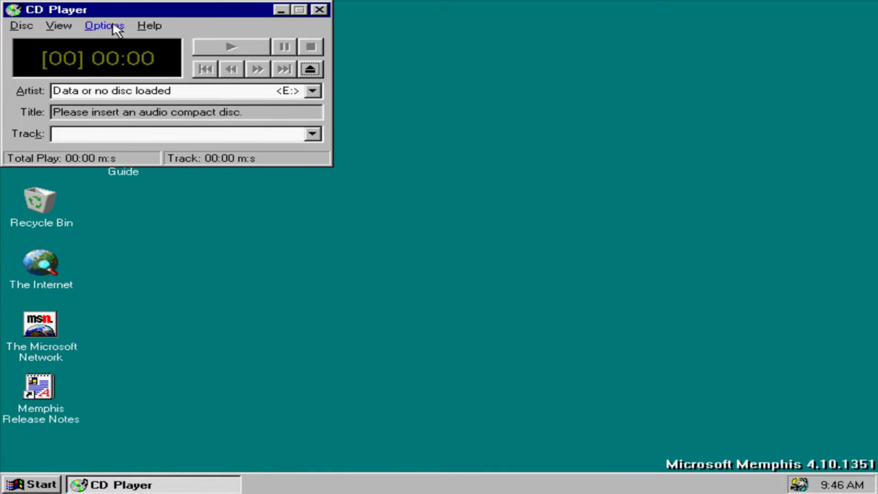
View the version information for CD Player, and close the player.
{"action": "left_click", "coordinate": [149, 25]}
{"action": "left_click", "coordinate": [158, 63]}
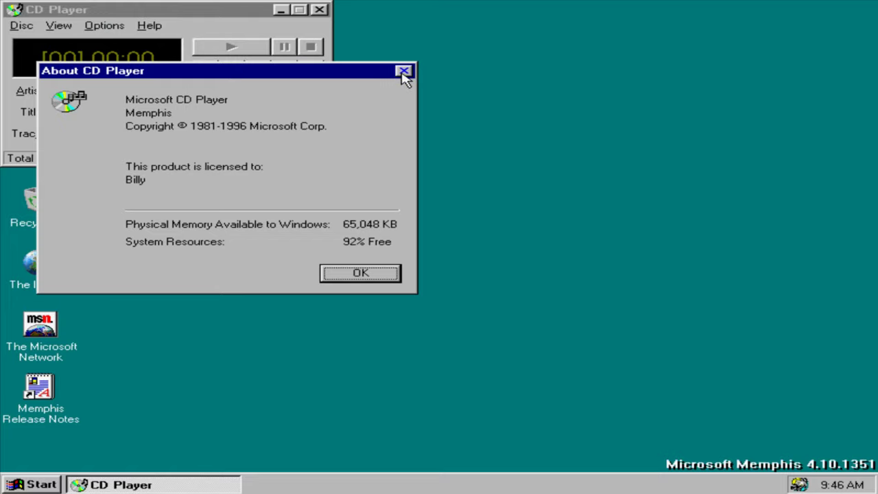
{"action": "left_click", "coordinate": [403, 71]}
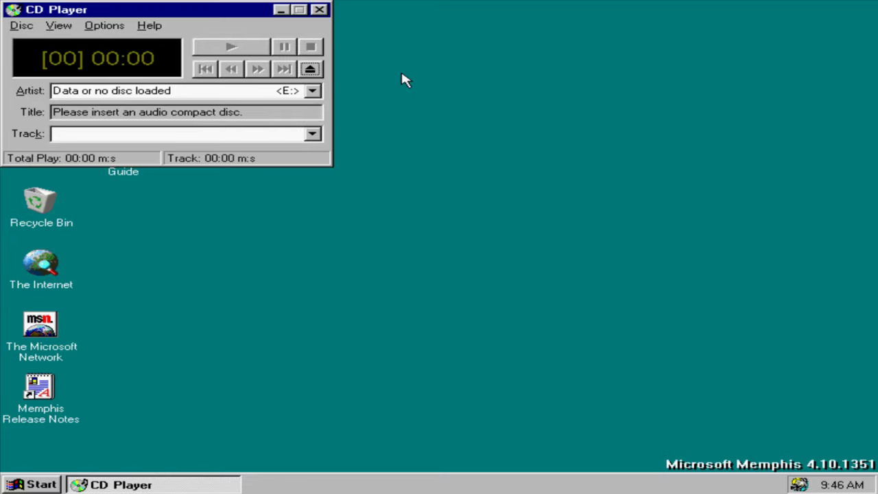
{"action": "left_click", "coordinate": [319, 9]}
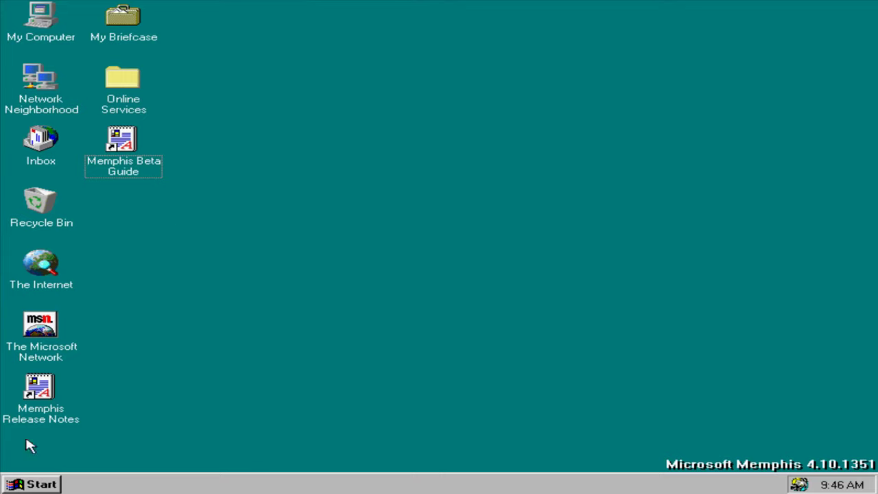
Launch CD Player again from the accessory Multimedia group.
{"action": "left_click", "coordinate": [31, 484]}
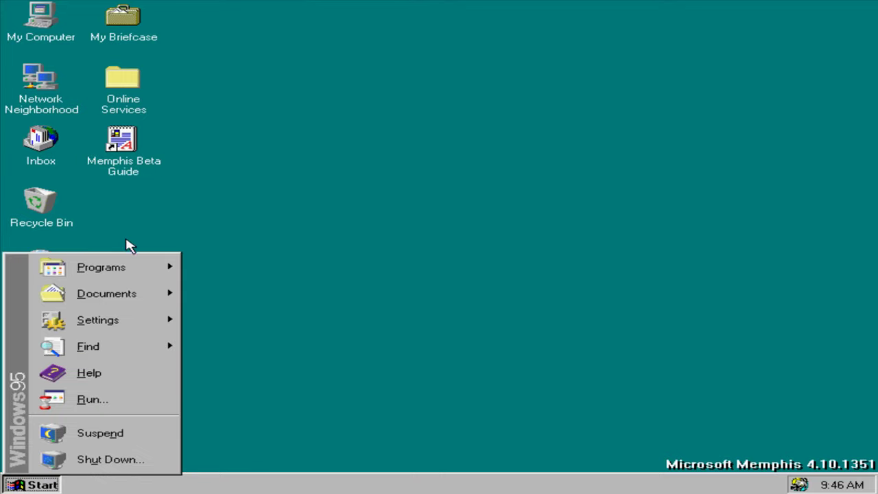
{"action": "mouse_move", "coordinate": [140, 268]}
{"action": "mouse_move", "coordinate": [268, 265]}
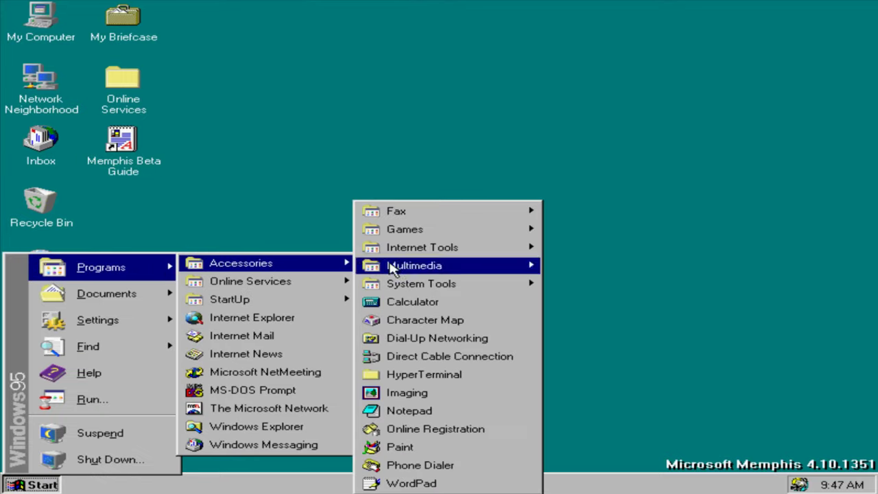
{"action": "mouse_move", "coordinate": [450, 272]}
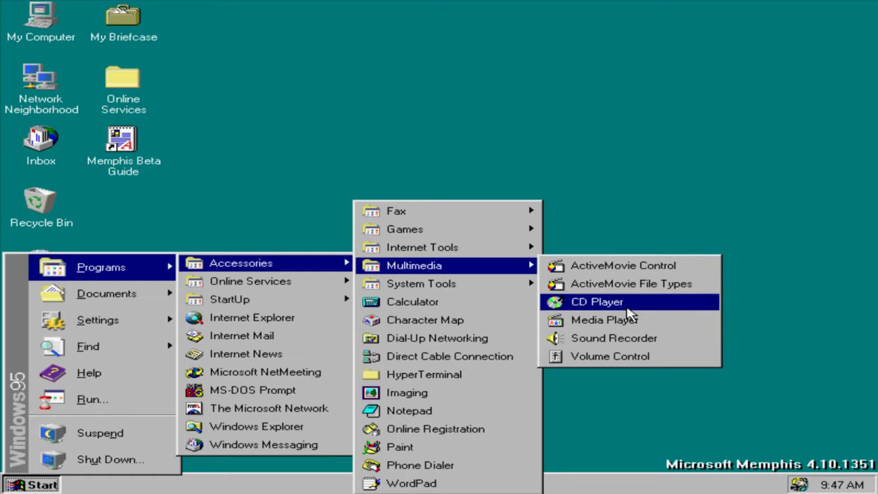
{"action": "left_click", "coordinate": [626, 308]}
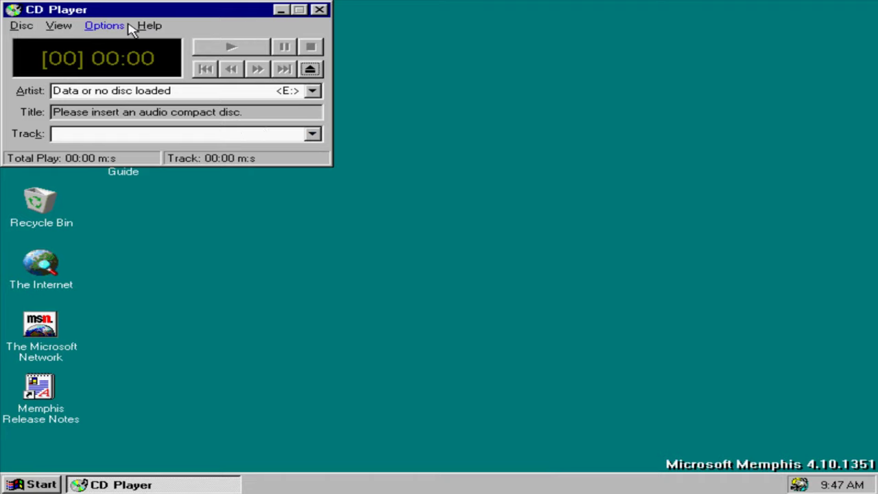
View the CD Player version information once more, and close the program.
{"action": "left_click", "coordinate": [148, 25]}
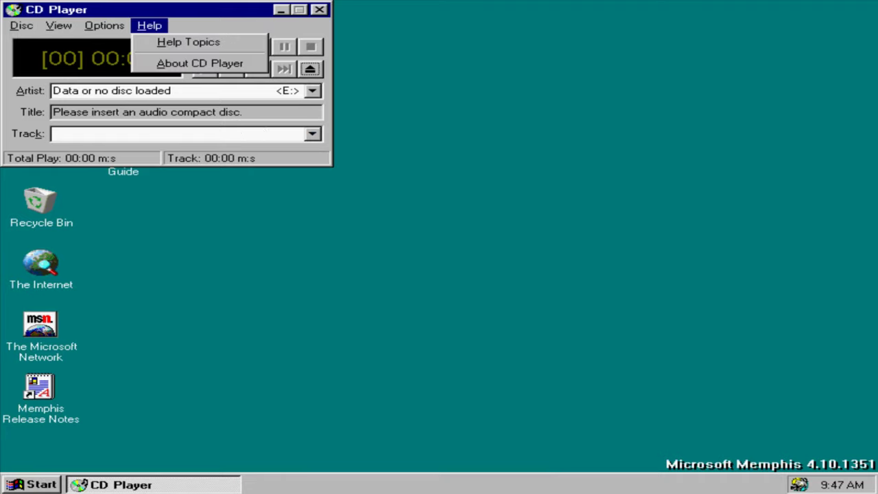
{"action": "left_click", "coordinate": [148, 68]}
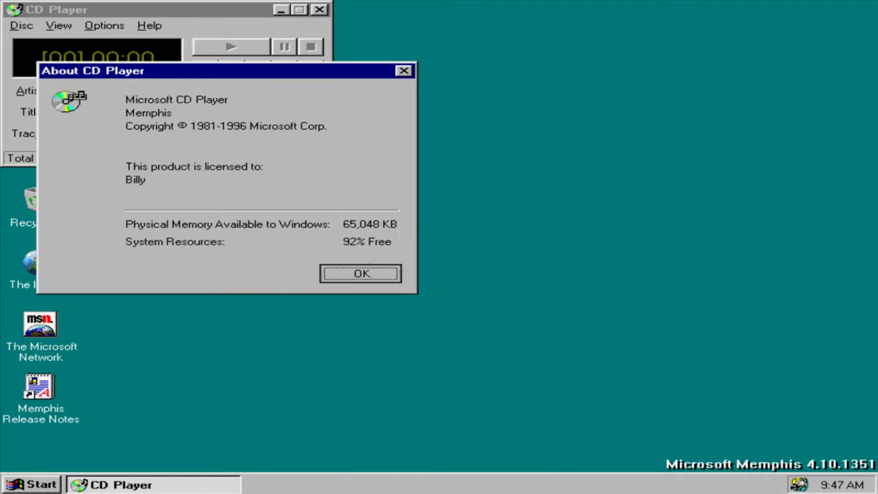
{"action": "left_click", "coordinate": [371, 273]}
{"action": "left_click", "coordinate": [319, 9]}
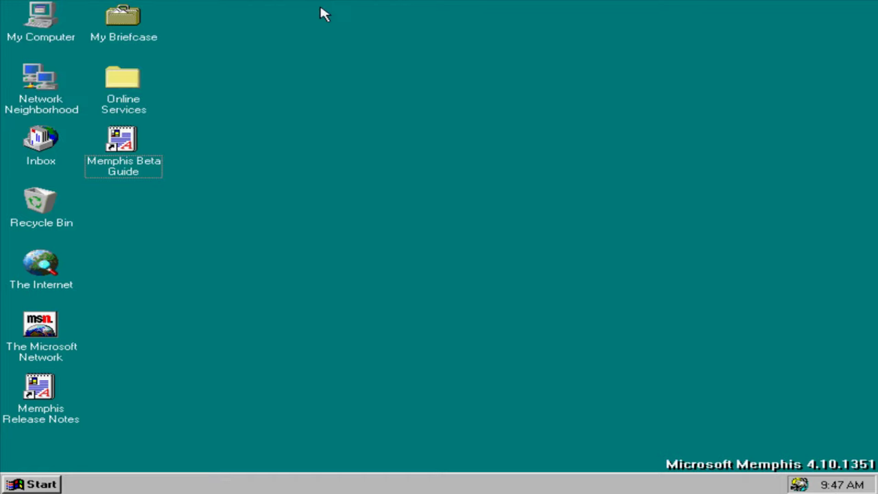
Launch Media Player from the accessory Multimedia group.
{"action": "left_click", "coordinate": [46, 488]}
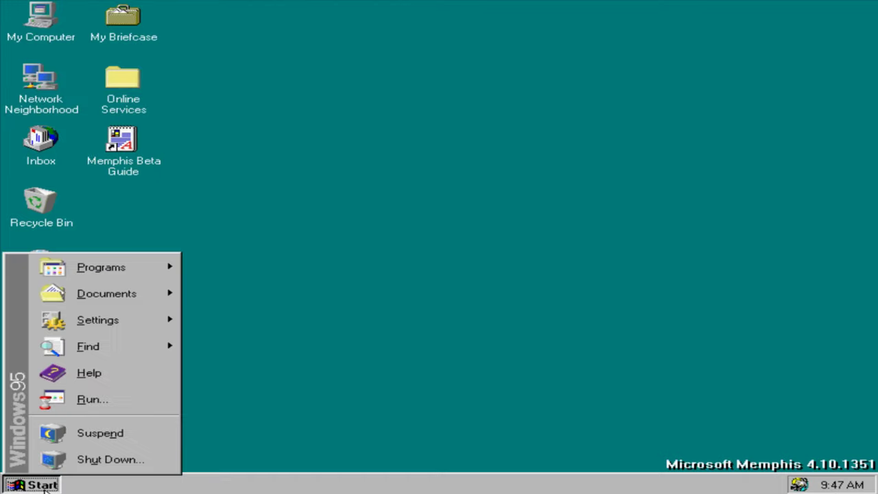
{"action": "mouse_move", "coordinate": [202, 268]}
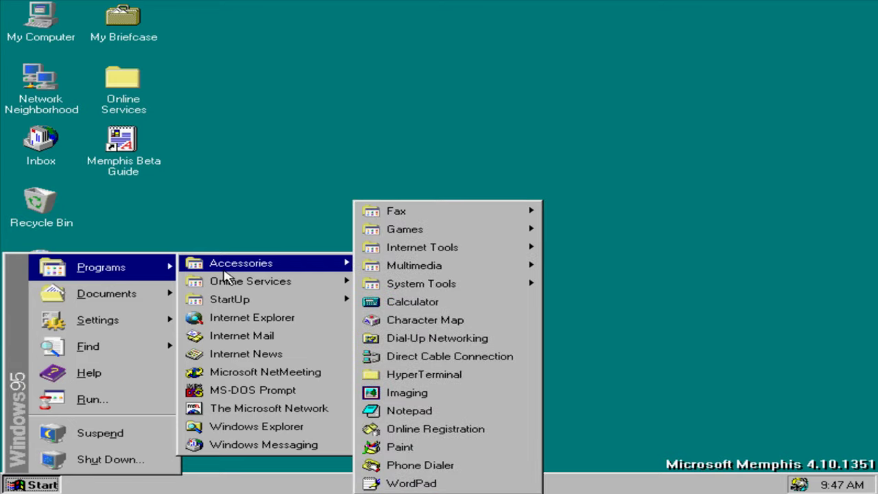
{"action": "mouse_move", "coordinate": [528, 268]}
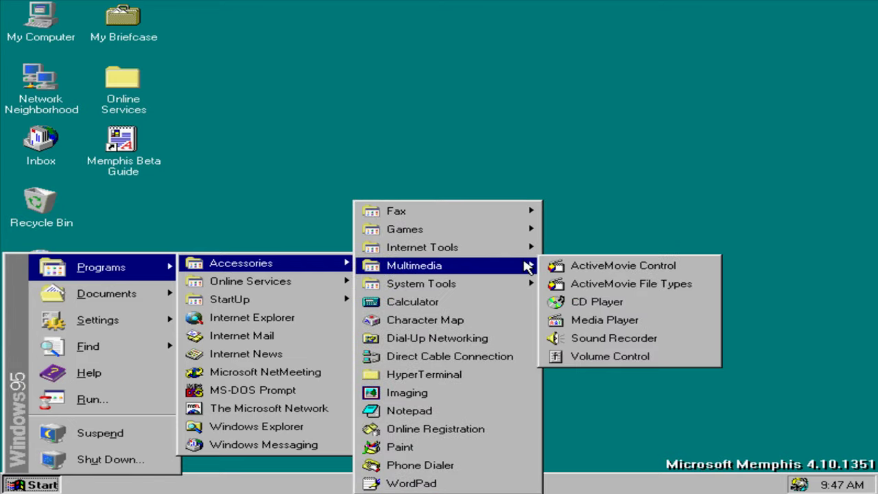
{"action": "left_click", "coordinate": [600, 321]}
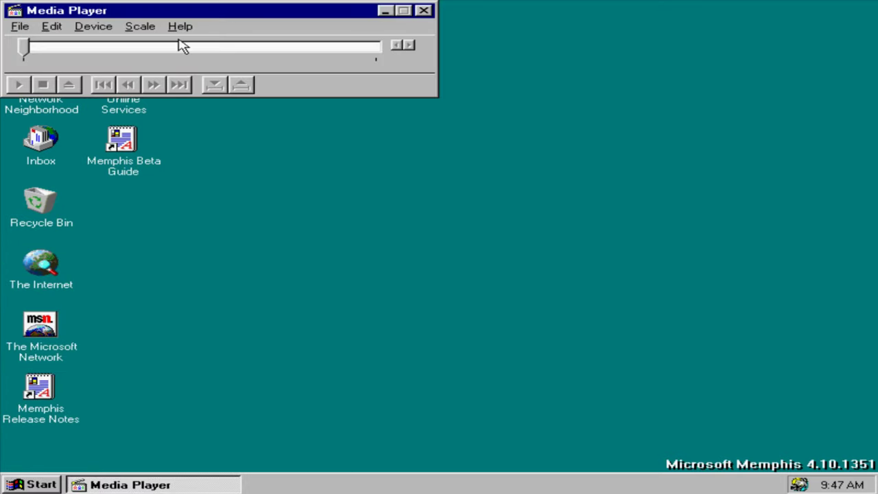
View the version information for Media Player, and close the player.
{"action": "left_click", "coordinate": [180, 26]}
{"action": "left_click", "coordinate": [202, 64]}
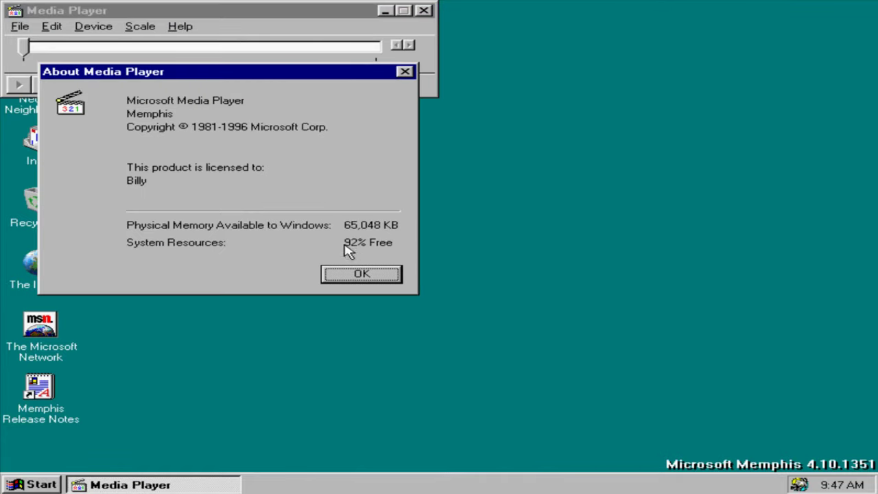
{"action": "left_click", "coordinate": [356, 274]}
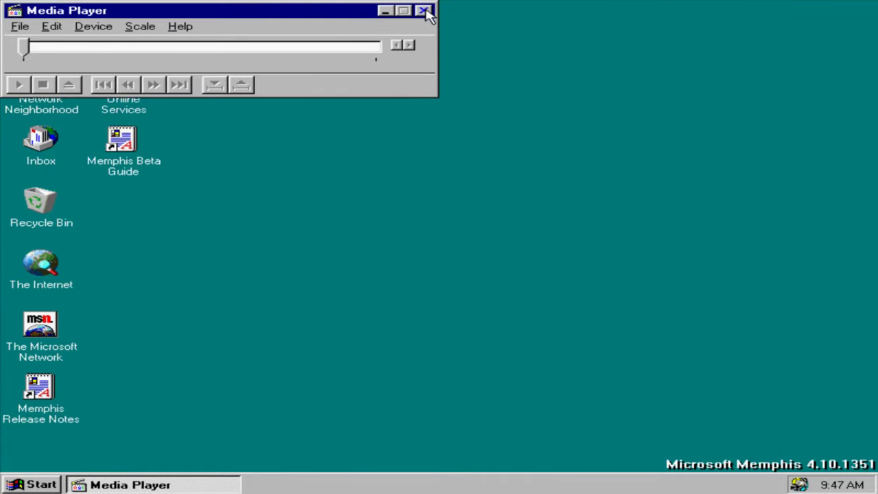
{"action": "left_click", "coordinate": [424, 11]}
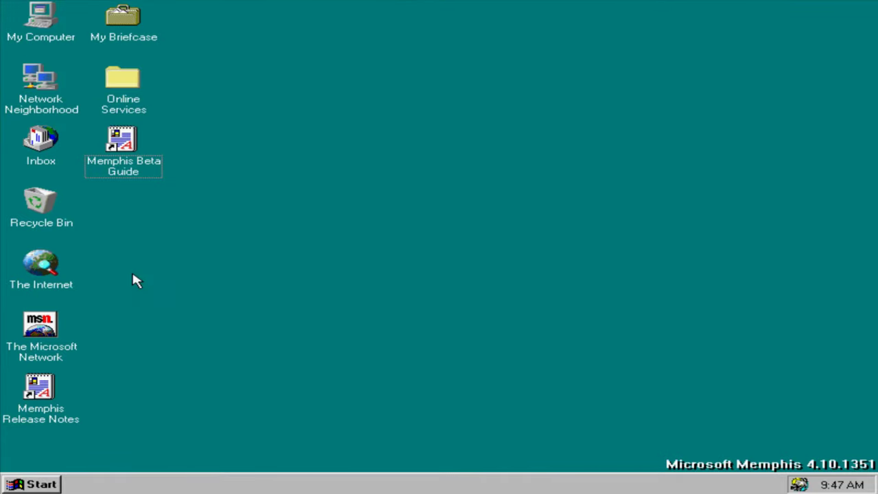
Launch Sound Recorder from the accessory Multimedia group, and view its version information.
{"action": "left_click", "coordinate": [41, 485]}
{"action": "mouse_move", "coordinate": [112, 274]}
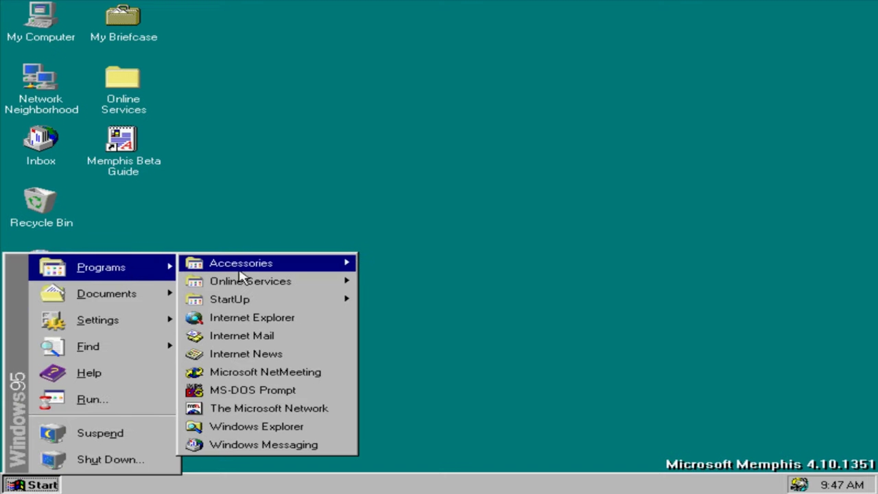
{"action": "mouse_move", "coordinate": [240, 268]}
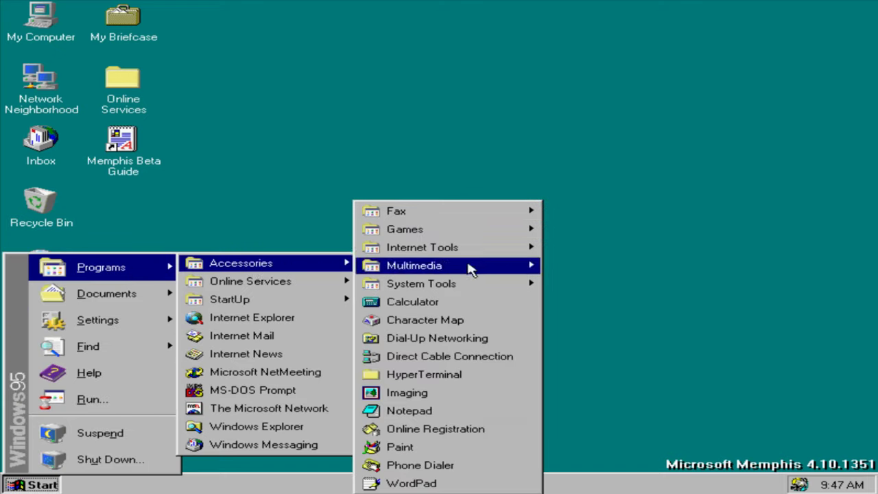
{"action": "mouse_move", "coordinate": [522, 272]}
{"action": "left_click", "coordinate": [675, 341]}
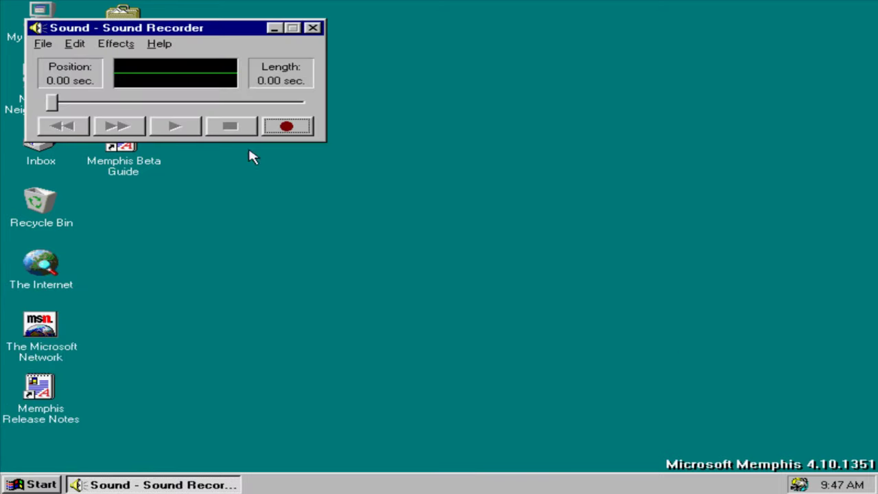
{"action": "left_click", "coordinate": [162, 45]}
{"action": "left_click", "coordinate": [171, 84]}
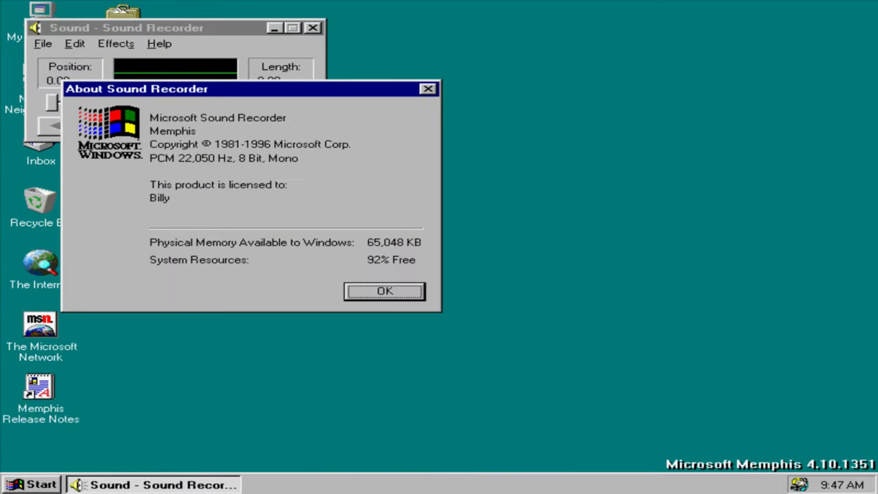
Close Sound Recorder with its version information, and launch Backup from the accessory System Tools group.
{"action": "left_click", "coordinate": [371, 294]}
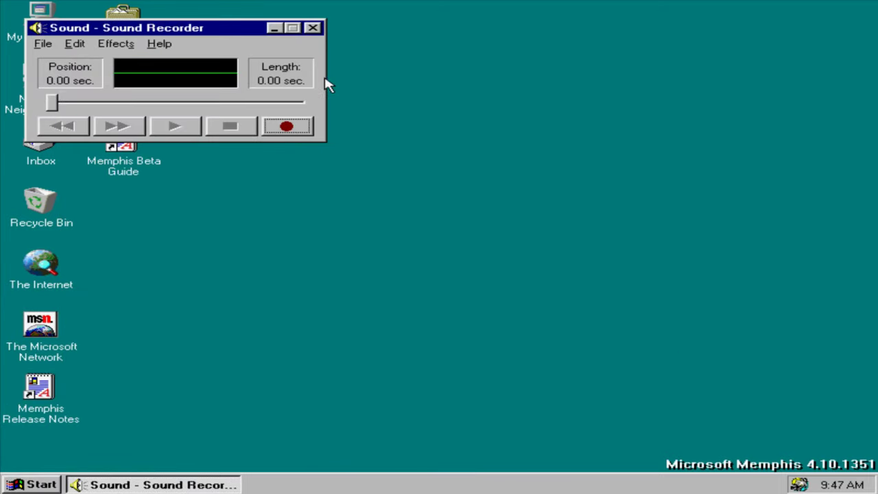
{"action": "left_click", "coordinate": [312, 28]}
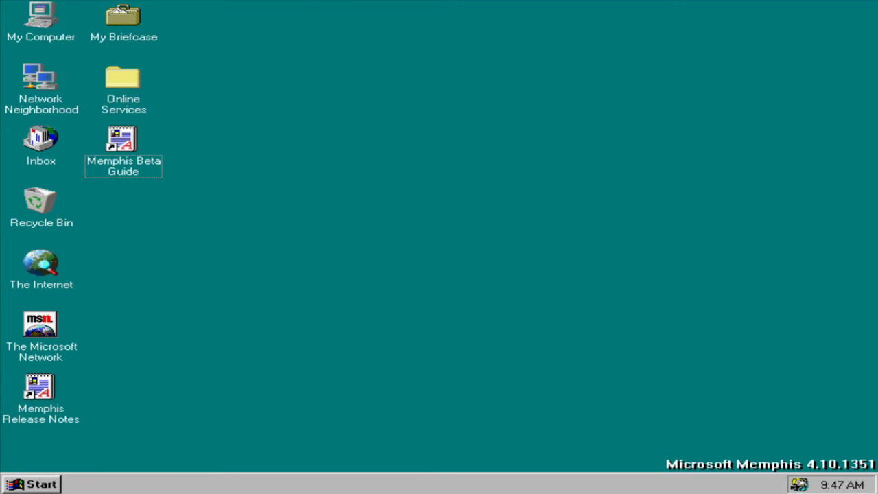
{"action": "left_click", "coordinate": [32, 483]}
{"action": "mouse_move", "coordinate": [170, 267]}
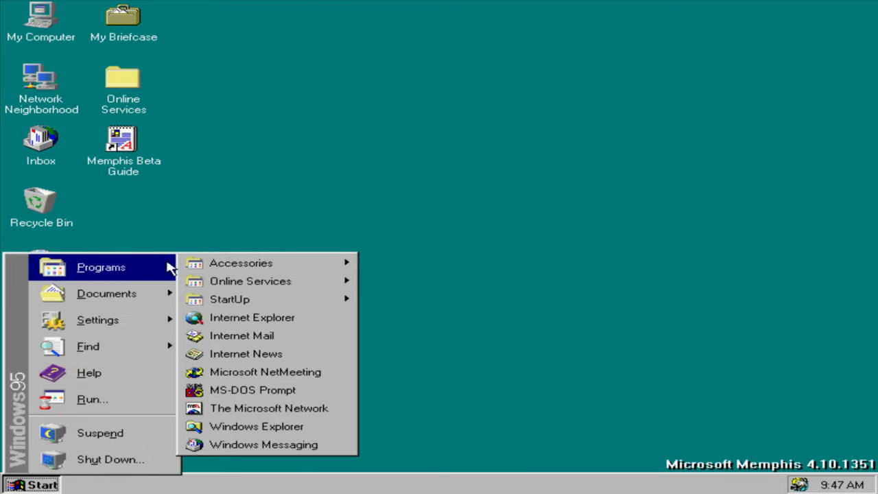
{"action": "mouse_move", "coordinate": [206, 262]}
{"action": "mouse_move", "coordinate": [492, 287]}
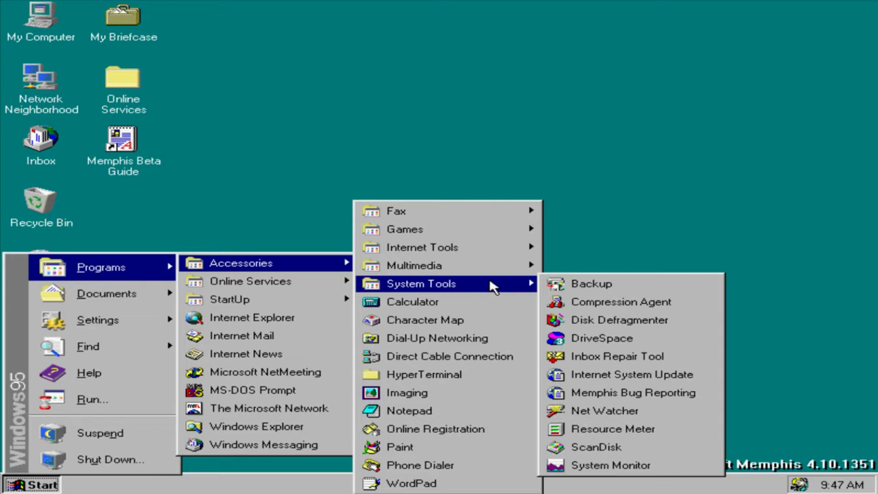
{"action": "left_click", "coordinate": [563, 287]}
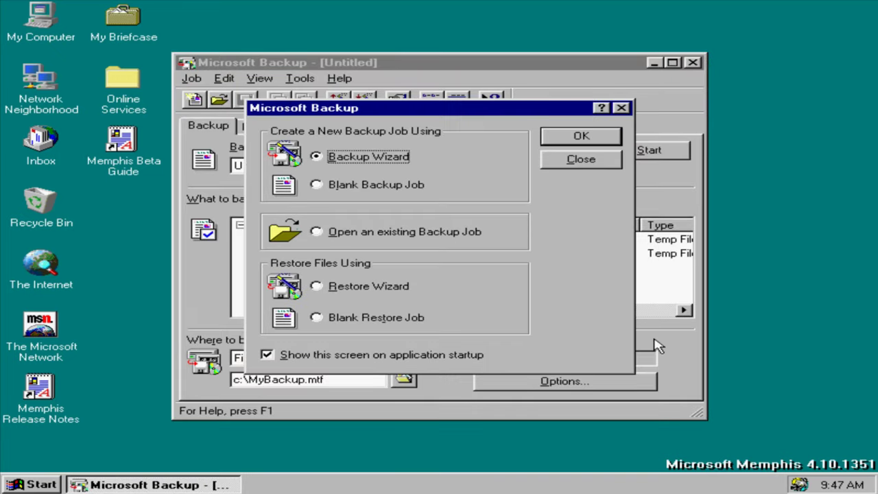
Dismiss the Microsoft Backup startup choices, view the program's version information, and close it.
{"action": "left_click", "coordinate": [597, 163]}
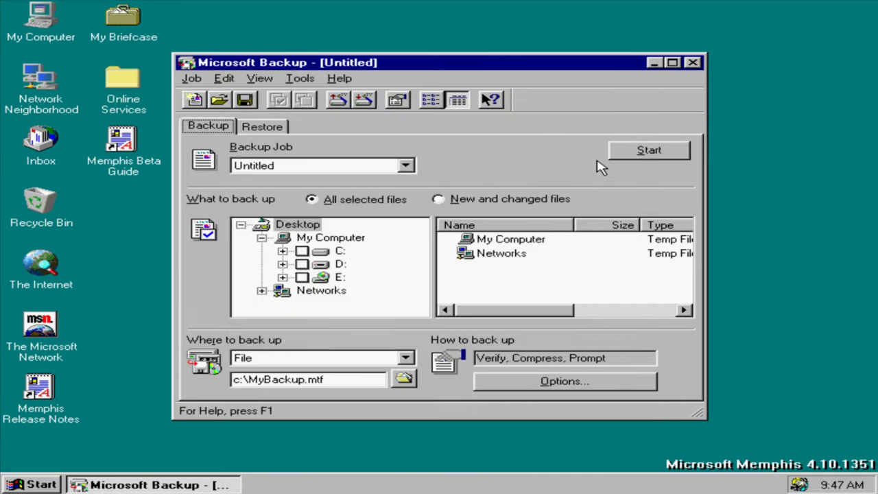
{"action": "left_click", "coordinate": [347, 81]}
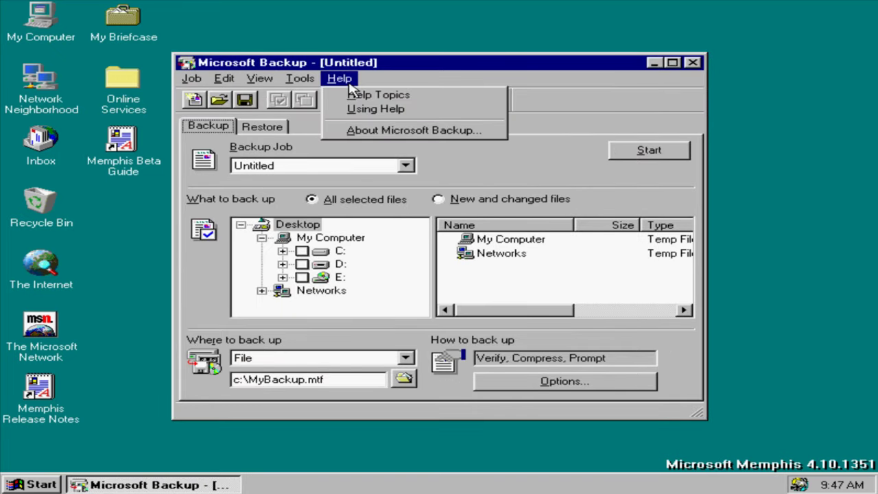
{"action": "left_click", "coordinate": [370, 130]}
{"action": "left_click", "coordinate": [589, 153]}
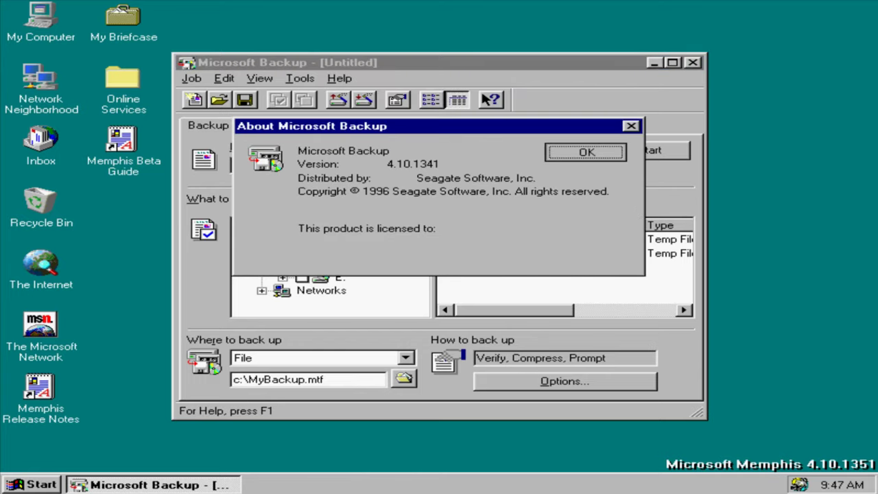
{"action": "left_click", "coordinate": [693, 62]}
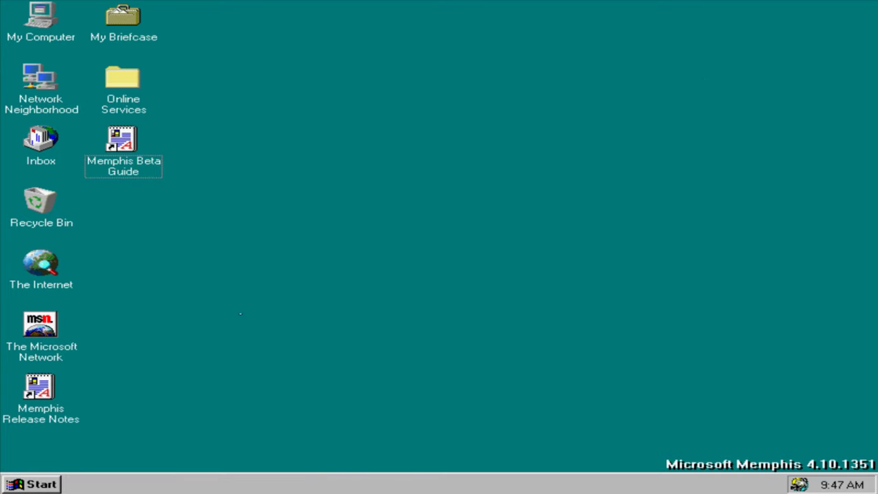
Launch Compression Agent from the accessory System Tools group, and agree to run DriveSpace 3.
{"action": "left_click", "coordinate": [40, 487]}
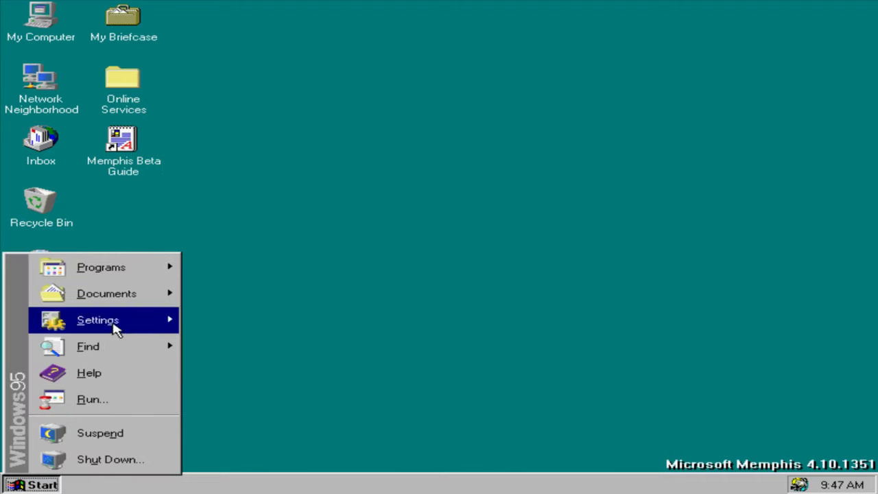
{"action": "mouse_move", "coordinate": [125, 269]}
{"action": "mouse_move", "coordinate": [294, 267]}
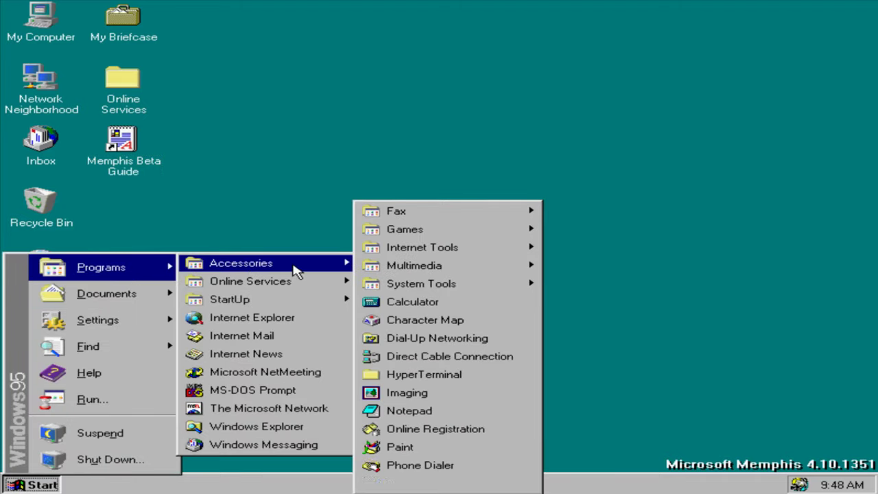
{"action": "mouse_move", "coordinate": [410, 284]}
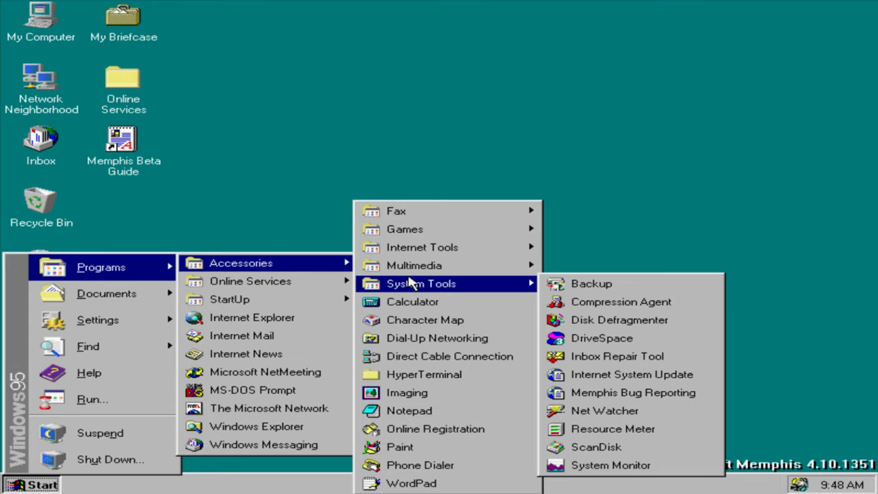
{"action": "mouse_move", "coordinate": [477, 288]}
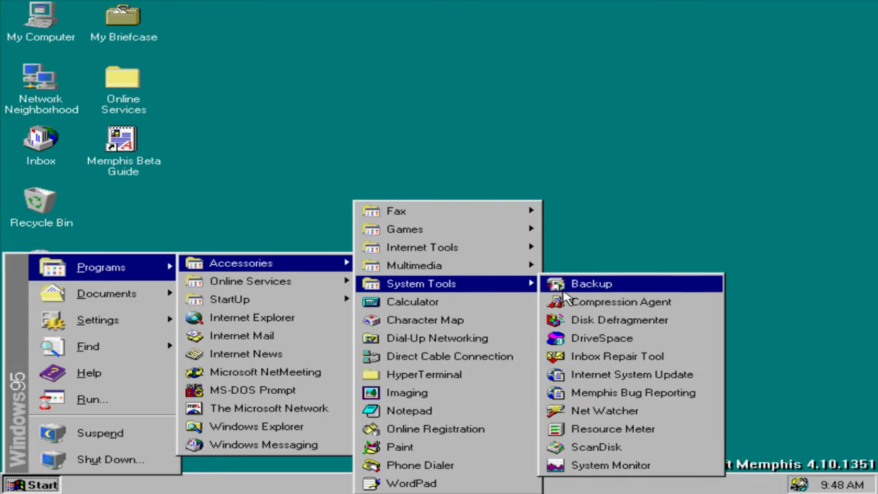
{"action": "left_click", "coordinate": [621, 302]}
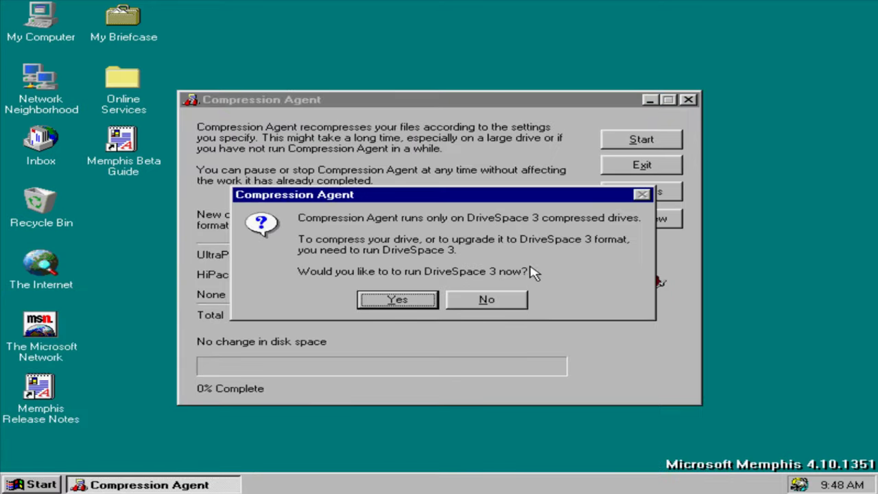
{"action": "left_click", "coordinate": [425, 298]}
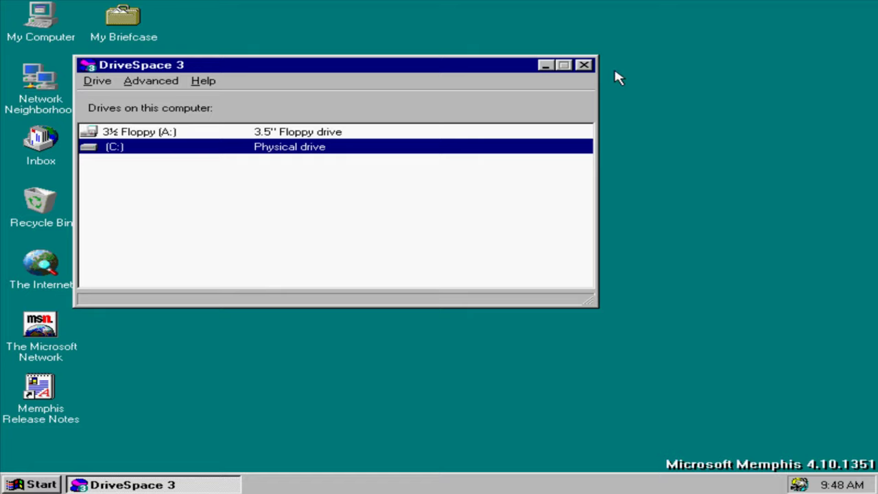
View the version information for DriveSpace 3, and close the program.
{"action": "left_click", "coordinate": [205, 83]}
{"action": "left_click", "coordinate": [242, 137]}
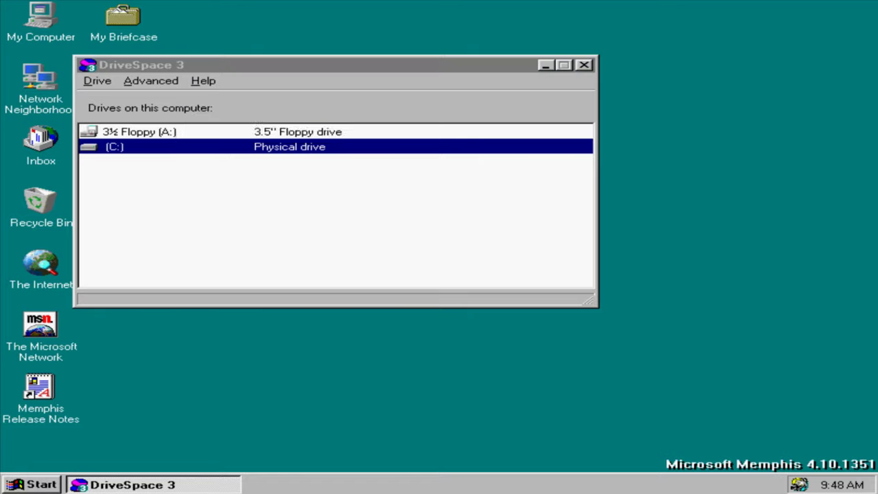
{"action": "left_click", "coordinate": [422, 327]}
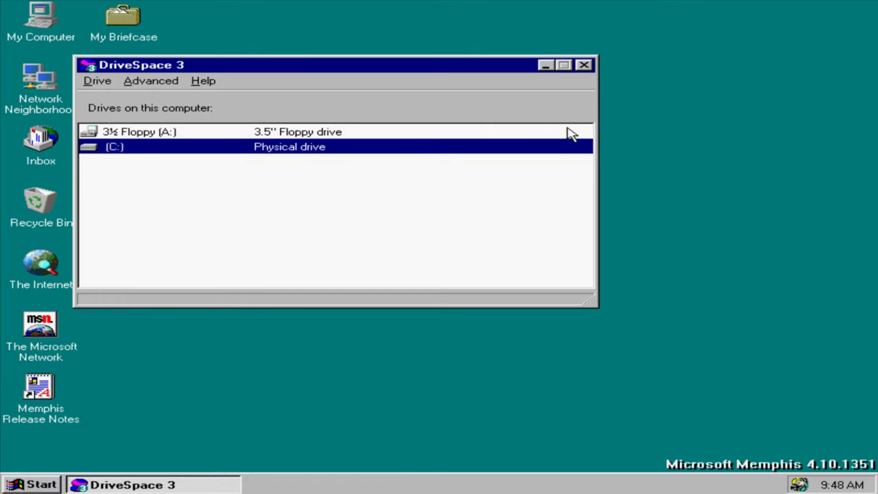
{"action": "left_click", "coordinate": [584, 65]}
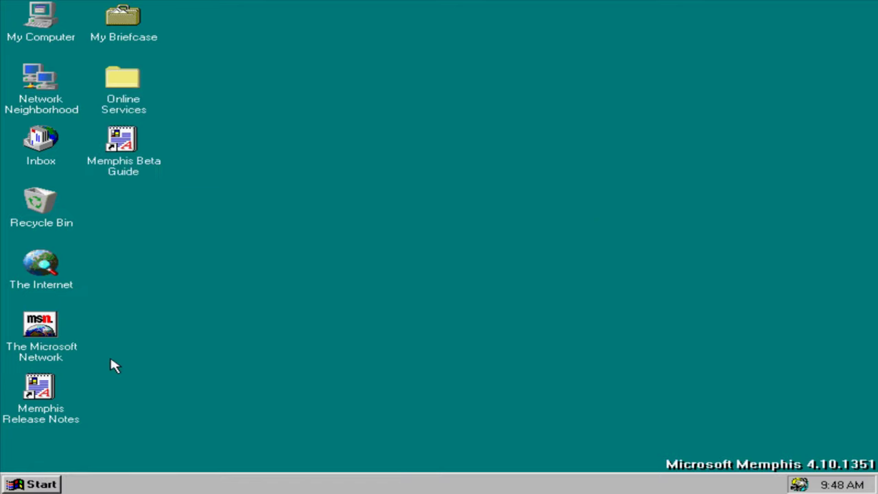
Launch Disk Defragmenter from the accessory System Tools group, and exit at the drive selection without defragmenting.
{"action": "left_click", "coordinate": [39, 484]}
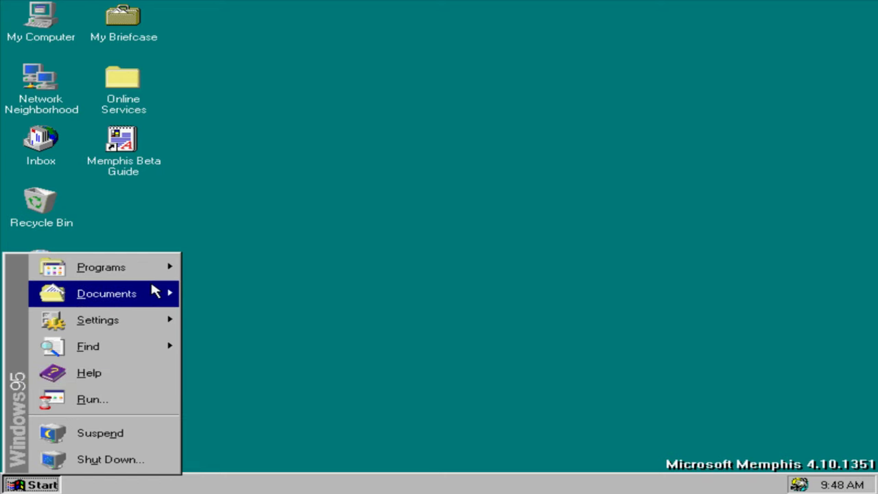
{"action": "mouse_move", "coordinate": [165, 280]}
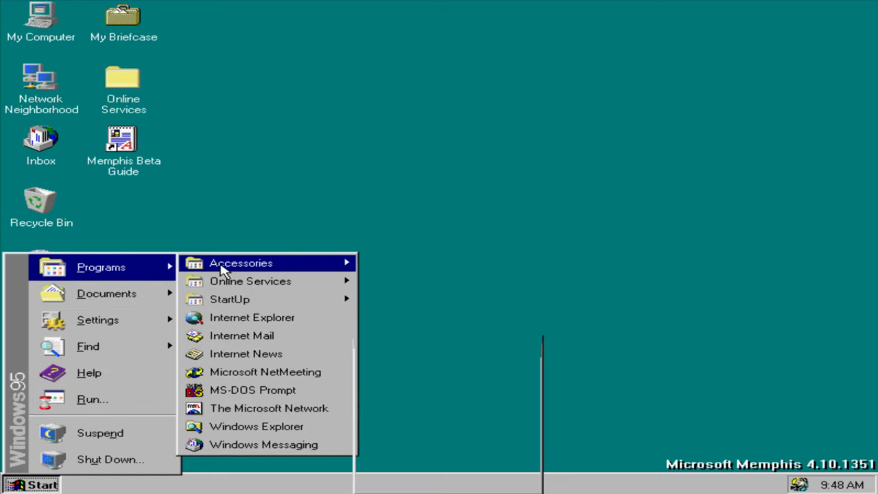
{"action": "mouse_move", "coordinate": [260, 266]}
{"action": "mouse_move", "coordinate": [532, 283]}
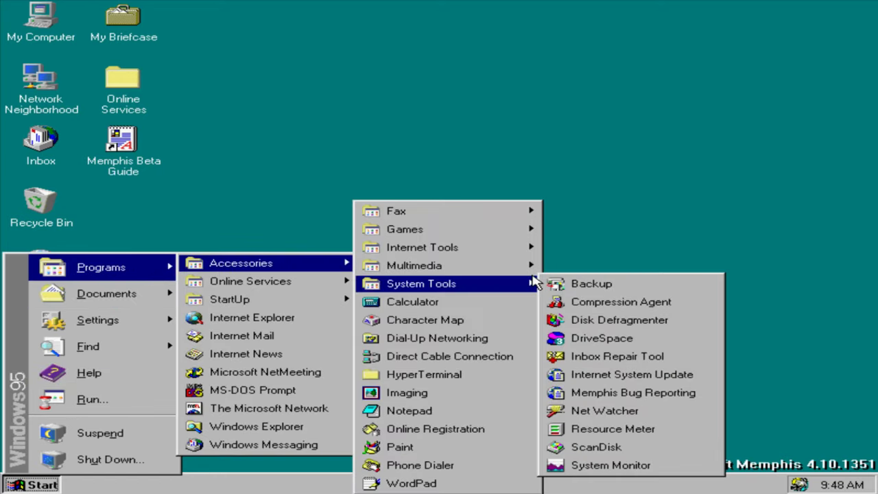
{"action": "left_click", "coordinate": [601, 320]}
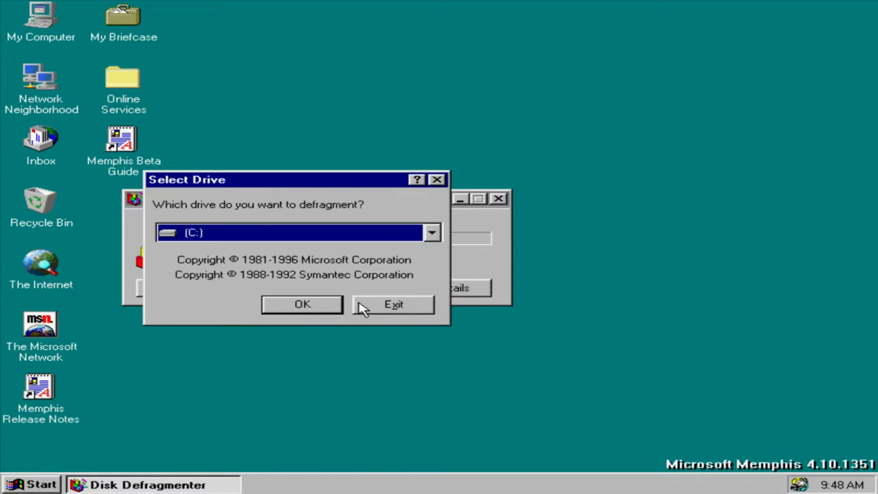
{"action": "left_click", "coordinate": [388, 309]}
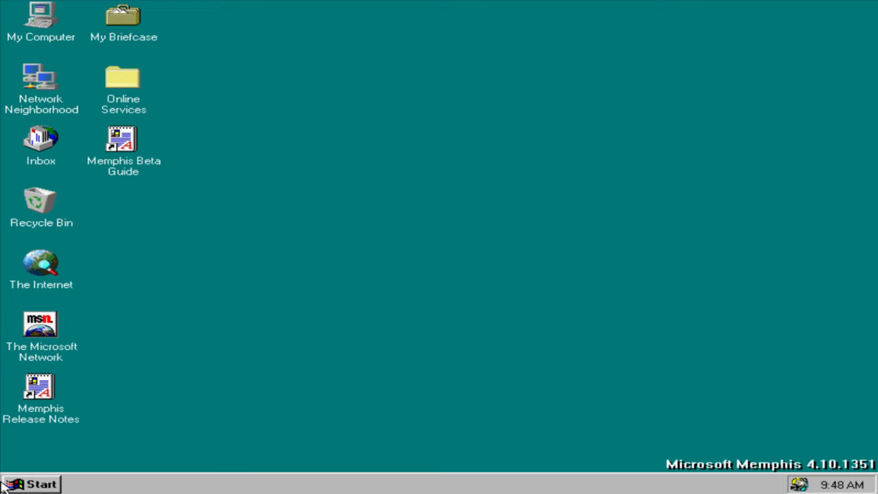
Launch DriveSpace directly from the accessory System Tools group, look at its drive list, and close it.
{"action": "left_click", "coordinate": [35, 482]}
{"action": "mouse_move", "coordinate": [148, 278]}
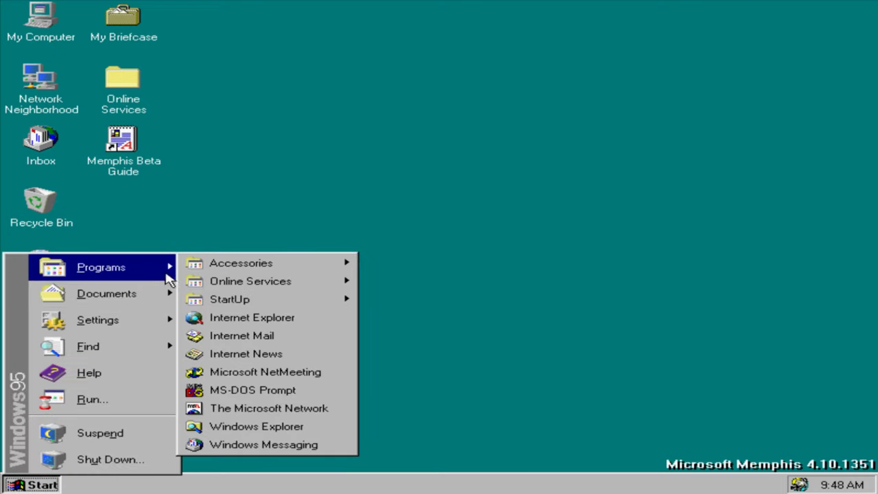
{"action": "mouse_move", "coordinate": [234, 268]}
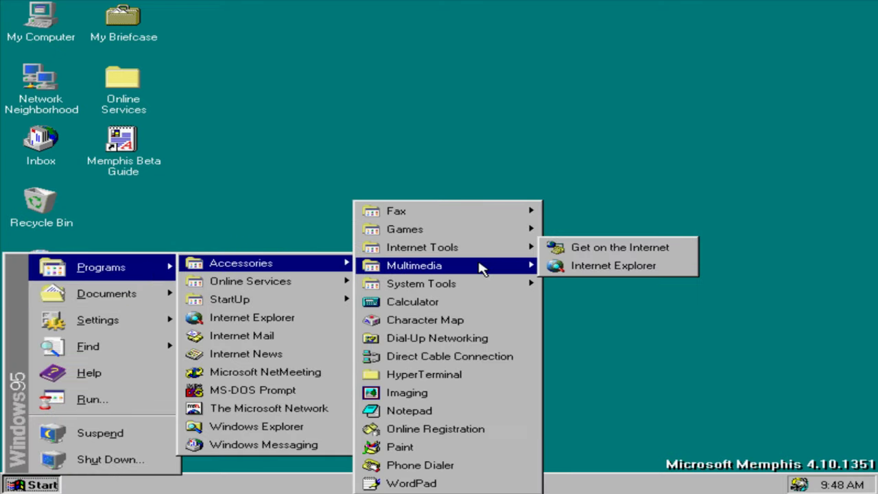
{"action": "mouse_move", "coordinate": [484, 284]}
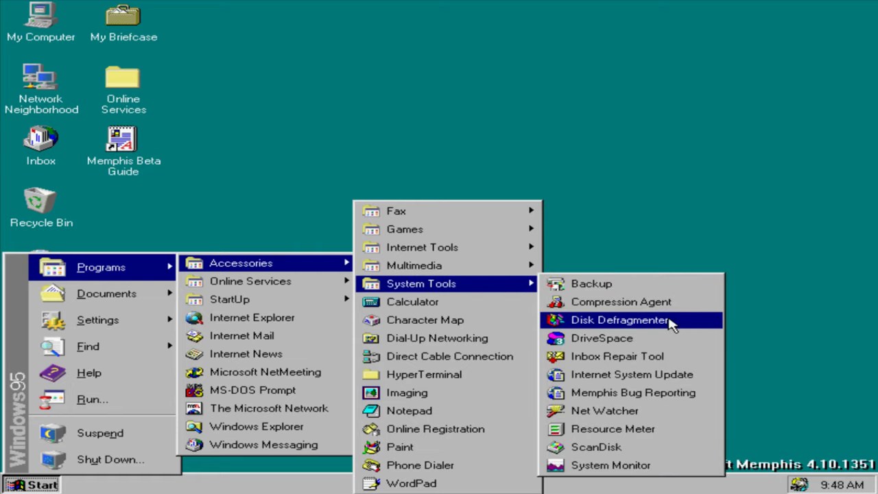
{"action": "left_click", "coordinate": [666, 338]}
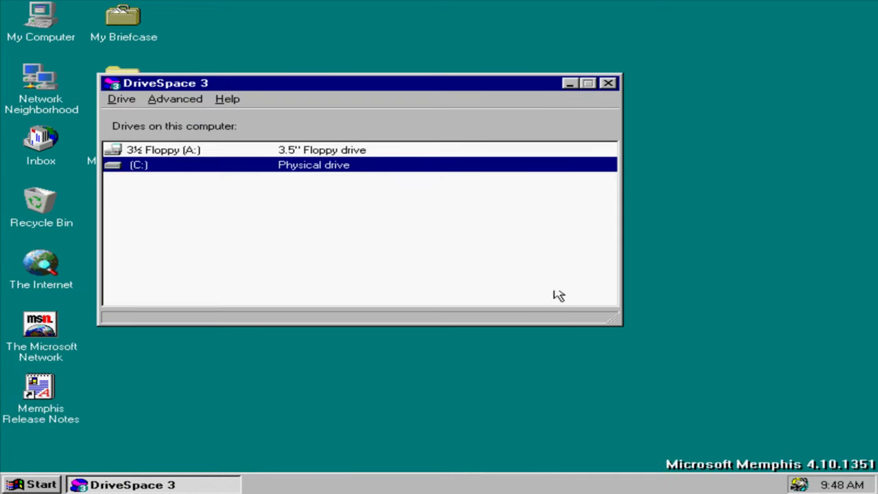
{"action": "left_click", "coordinate": [608, 84]}
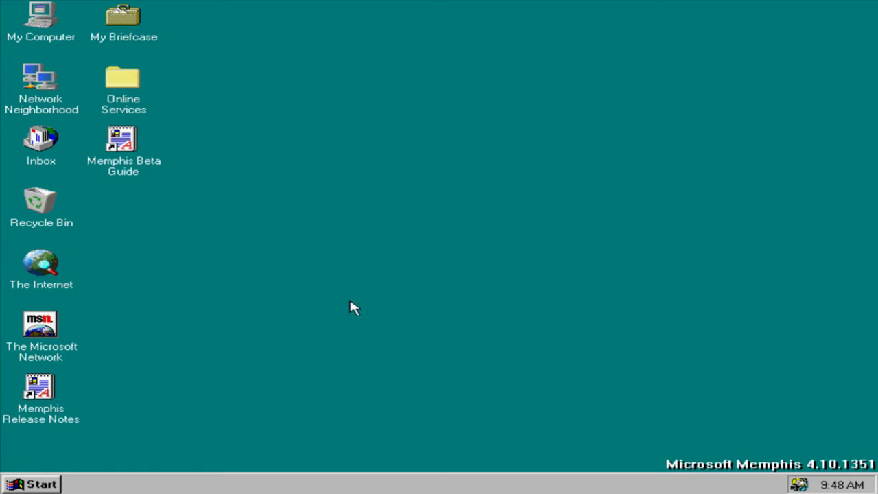
Launch Inbox Repair Tool from the accessory System Tools group, and close it without scanning a file.
{"action": "left_click", "coordinate": [33, 485]}
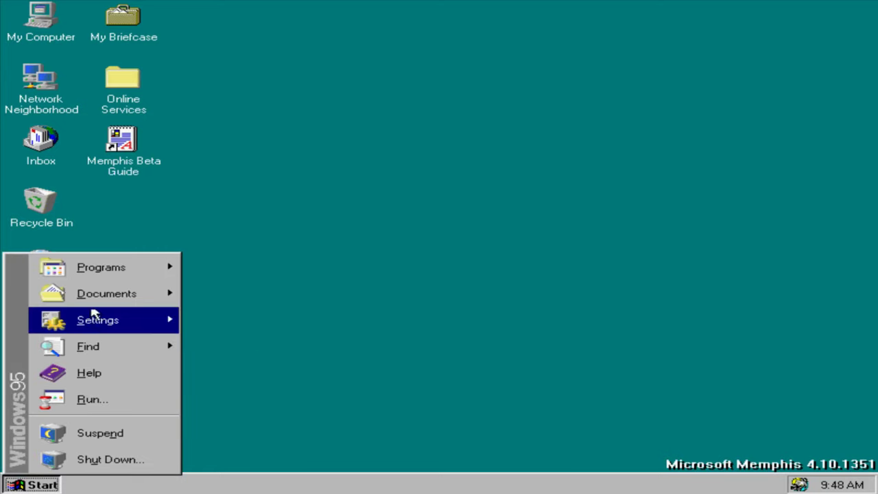
{"action": "mouse_move", "coordinate": [176, 273]}
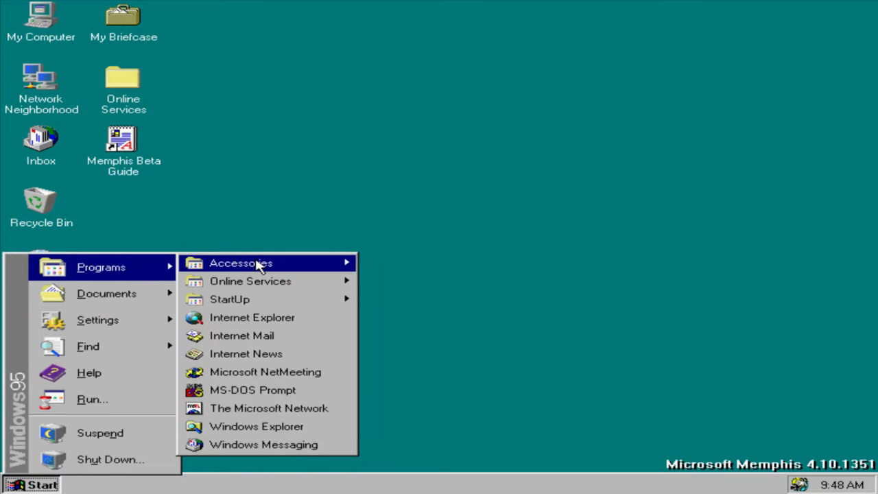
{"action": "mouse_move", "coordinate": [261, 263]}
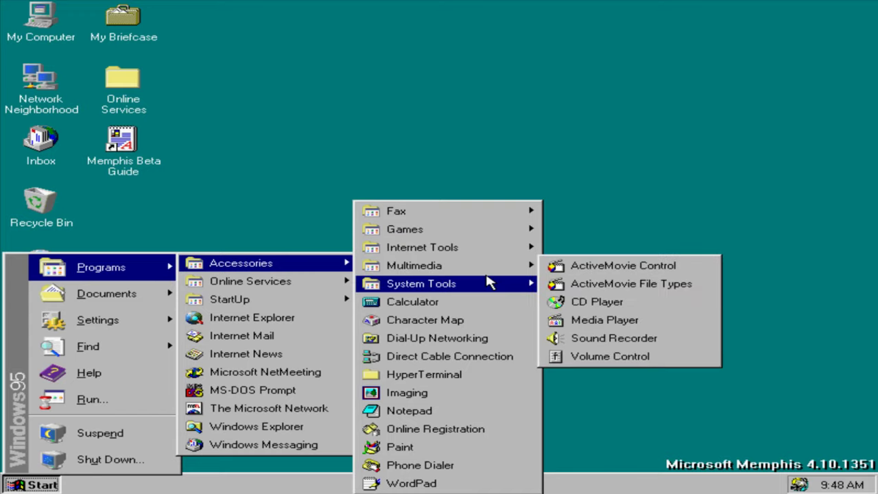
{"action": "mouse_move", "coordinate": [487, 280]}
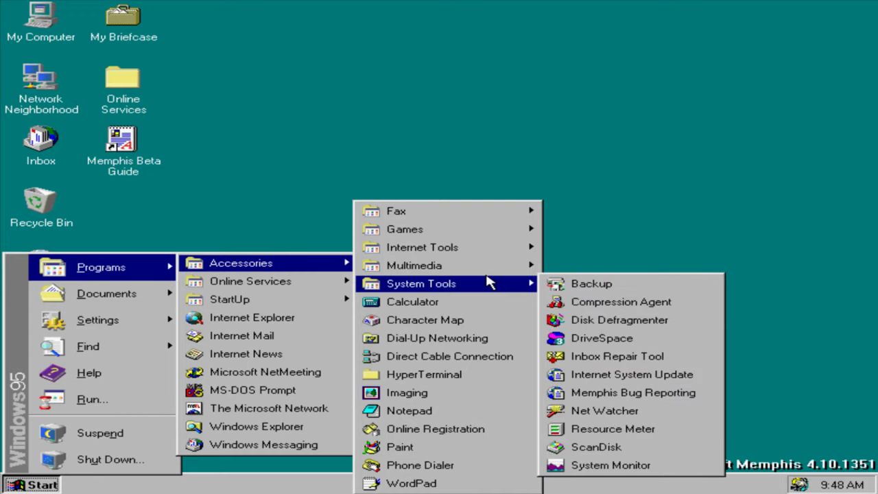
{"action": "left_click", "coordinate": [609, 357]}
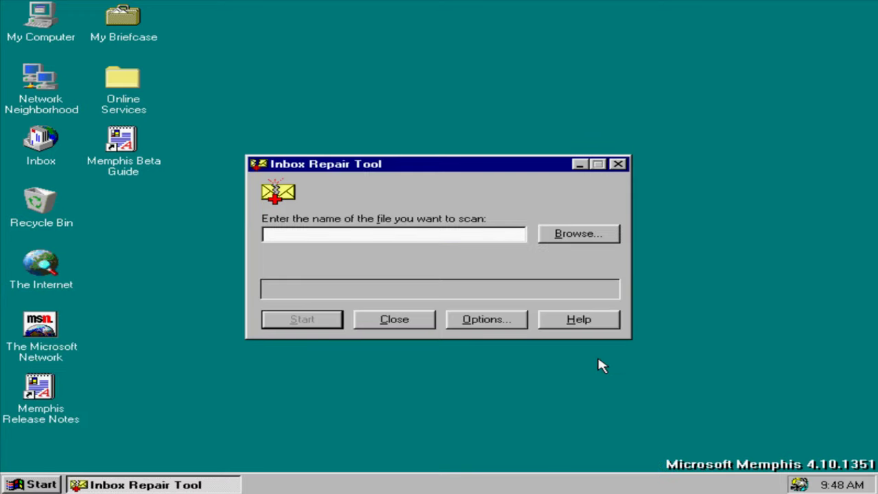
{"action": "left_click", "coordinate": [395, 324]}
Launch Internet System Update from the accessory System Tools group, dismiss the message, and close the browser window.
{"action": "left_click", "coordinate": [41, 482]}
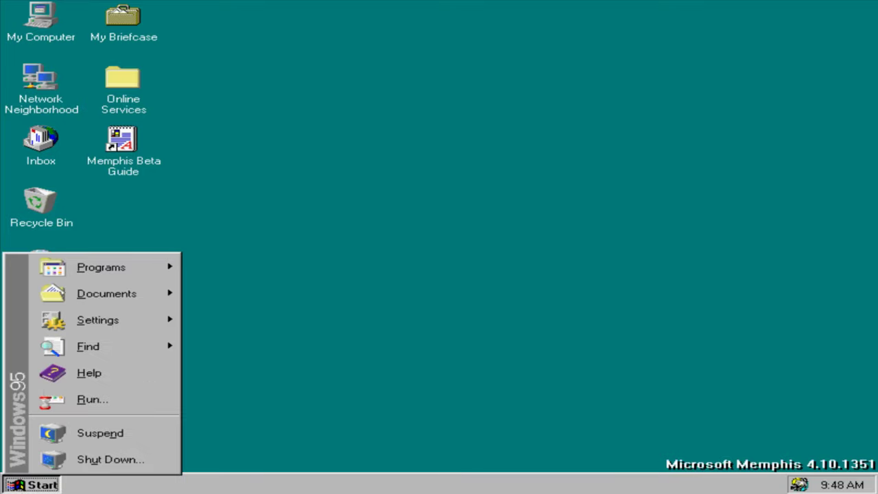
{"action": "mouse_move", "coordinate": [130, 277]}
{"action": "mouse_move", "coordinate": [243, 267]}
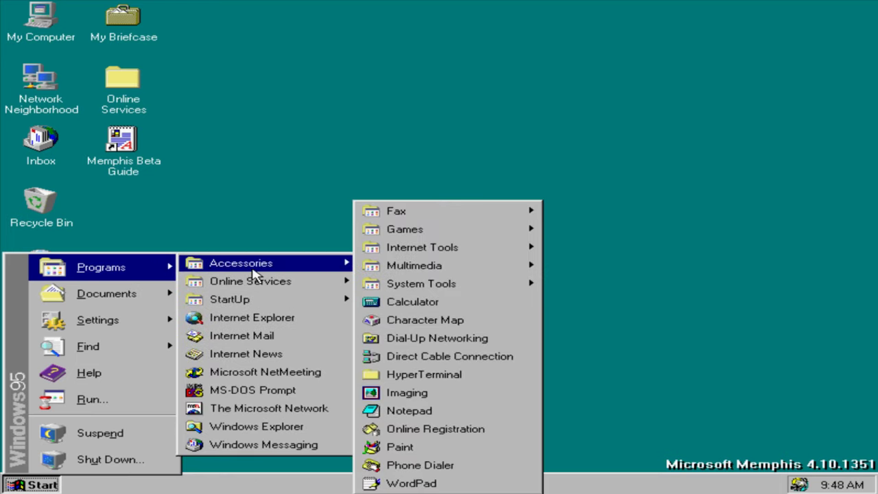
{"action": "mouse_move", "coordinate": [508, 284]}
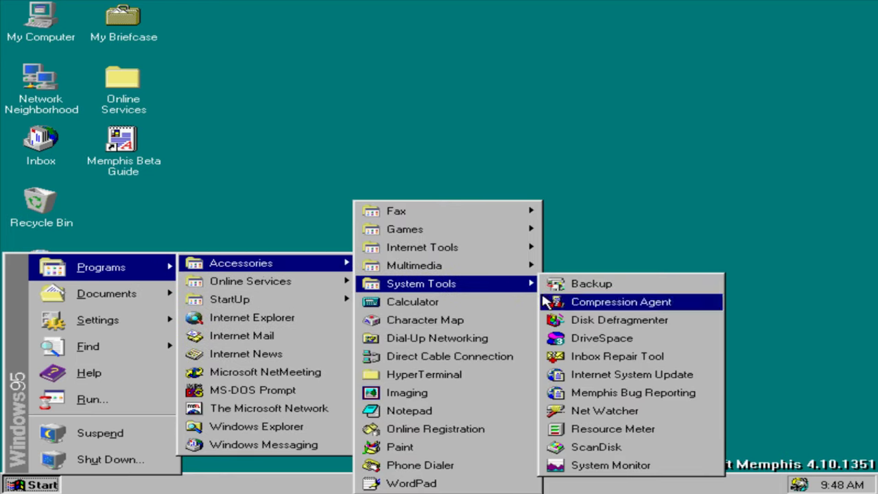
{"action": "left_click", "coordinate": [592, 382]}
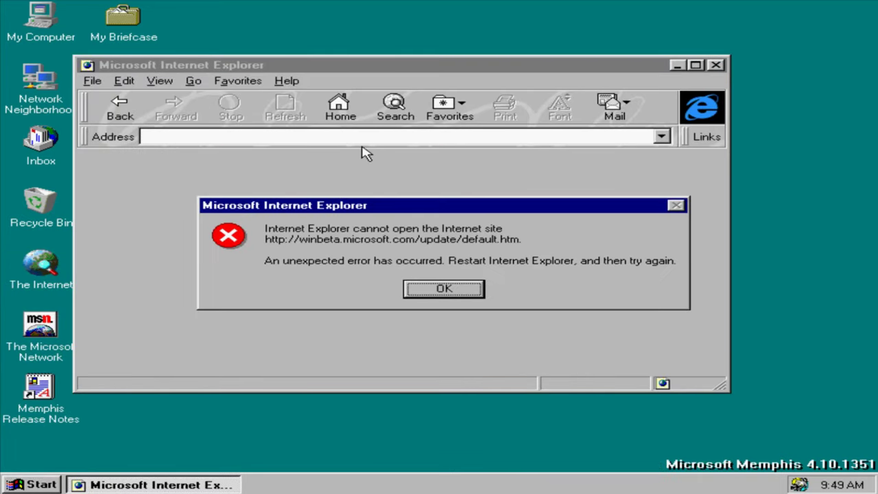
{"action": "left_click", "coordinate": [454, 296]}
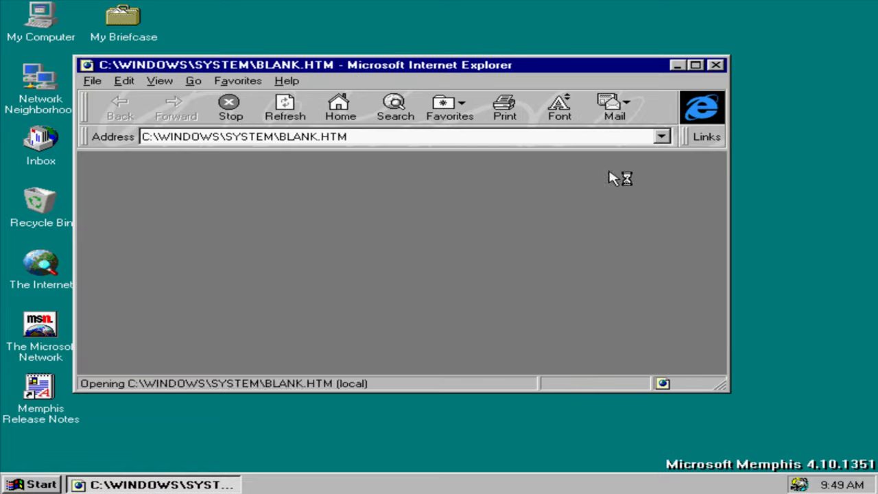
{"action": "left_click", "coordinate": [715, 65]}
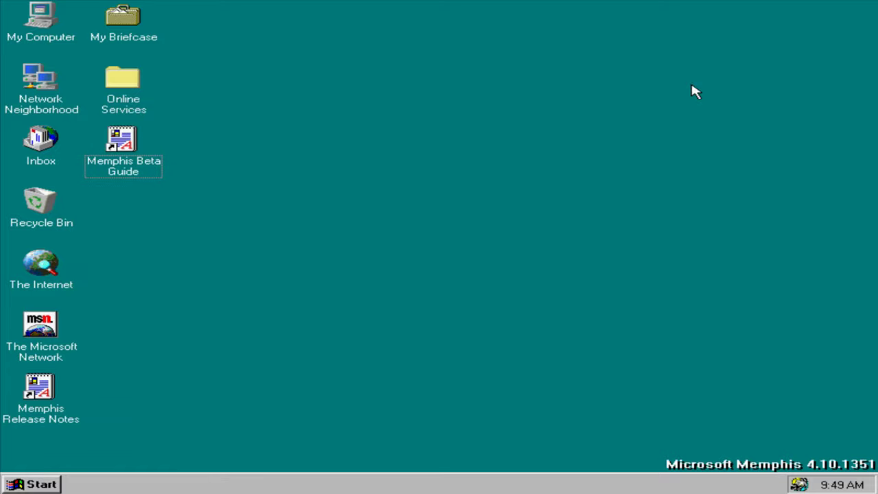
Launch Memphis Bug Reporting from the accessory System Tools group, and dismiss the message in the browser.
{"action": "left_click", "coordinate": [52, 487]}
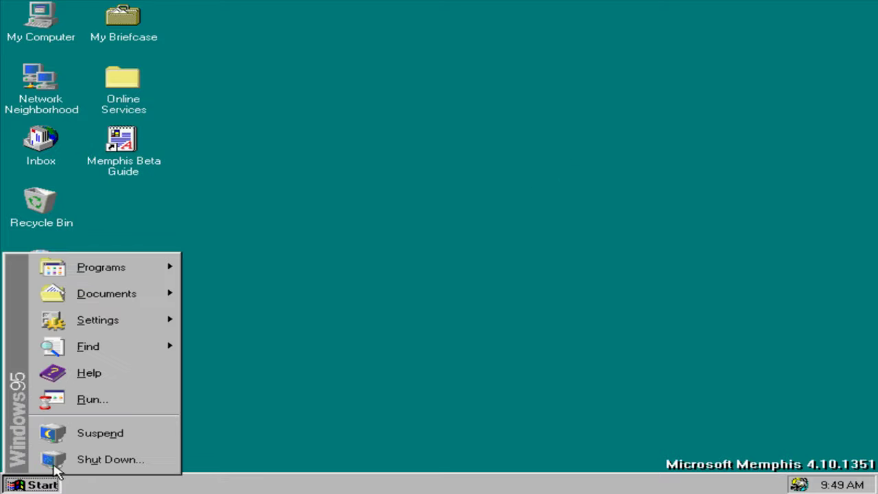
{"action": "mouse_move", "coordinate": [244, 266]}
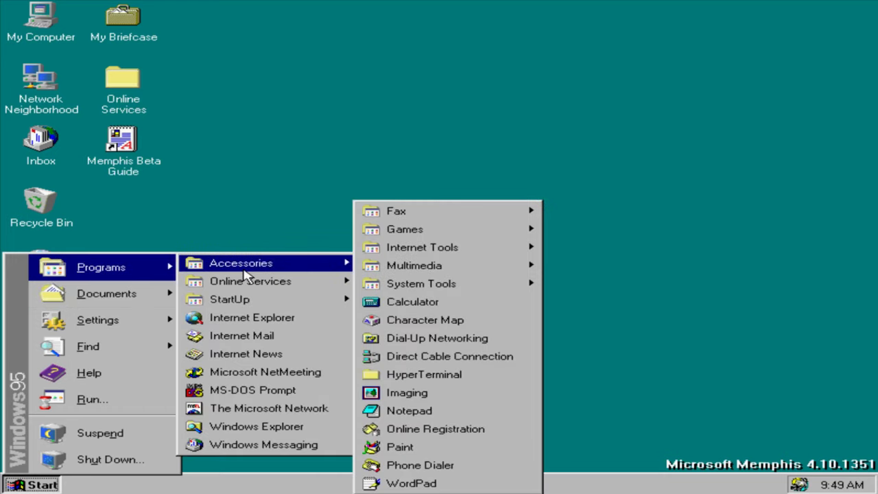
{"action": "mouse_move", "coordinate": [429, 283]}
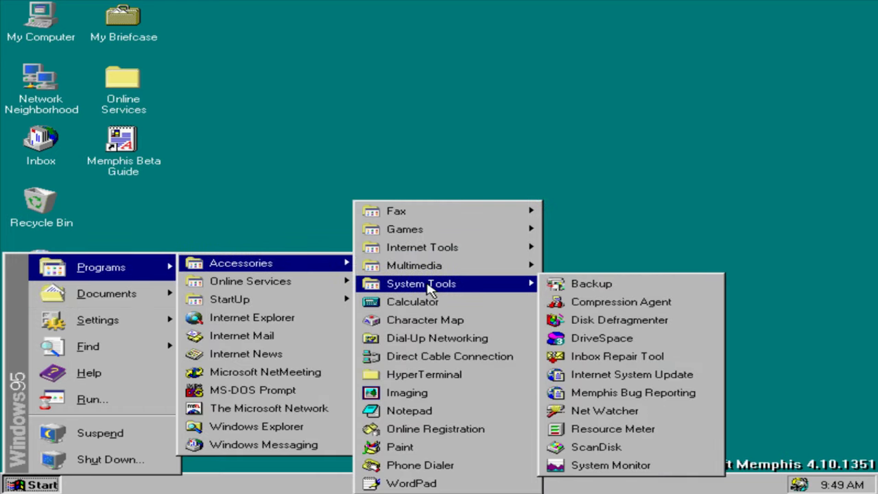
{"action": "key", "text": "Right"}
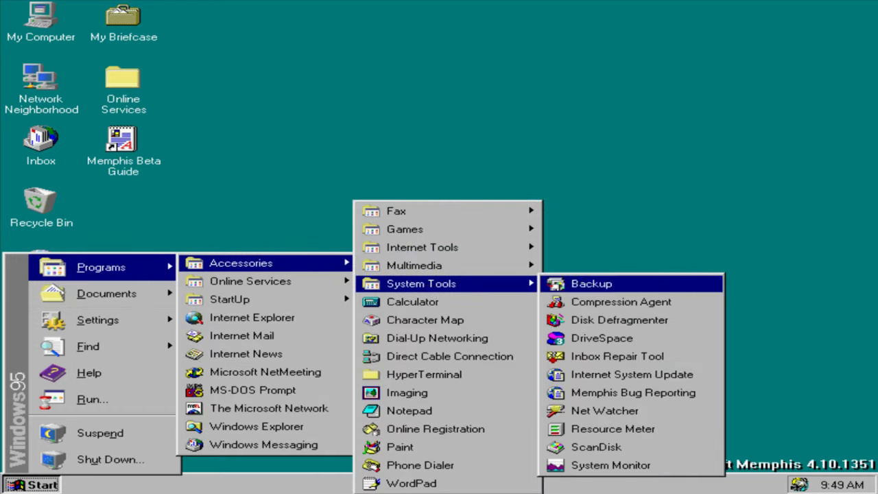
{"action": "left_click", "coordinate": [597, 402]}
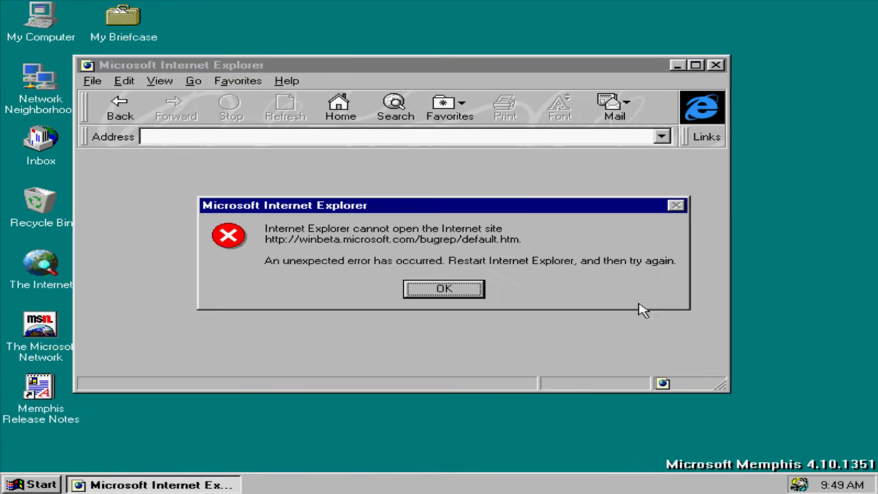
{"action": "left_click", "coordinate": [472, 298]}
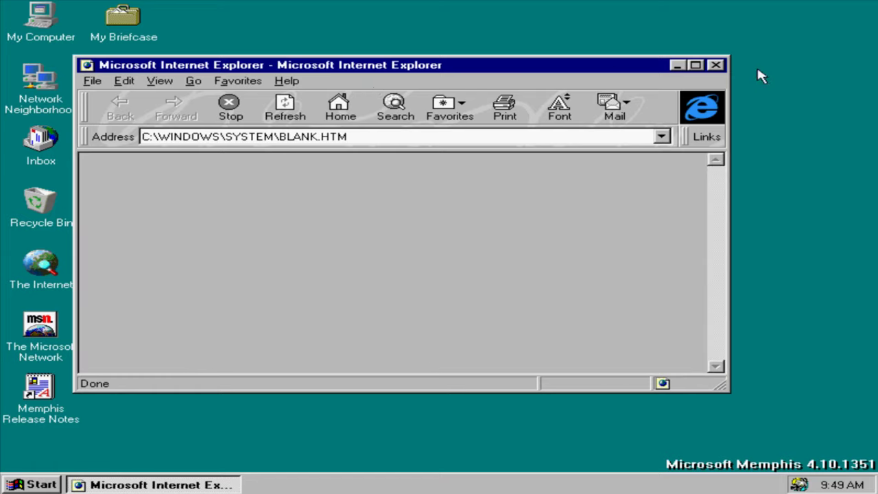
View the version information for Internet Explorer, and close the browser.
{"action": "left_click", "coordinate": [286, 80]}
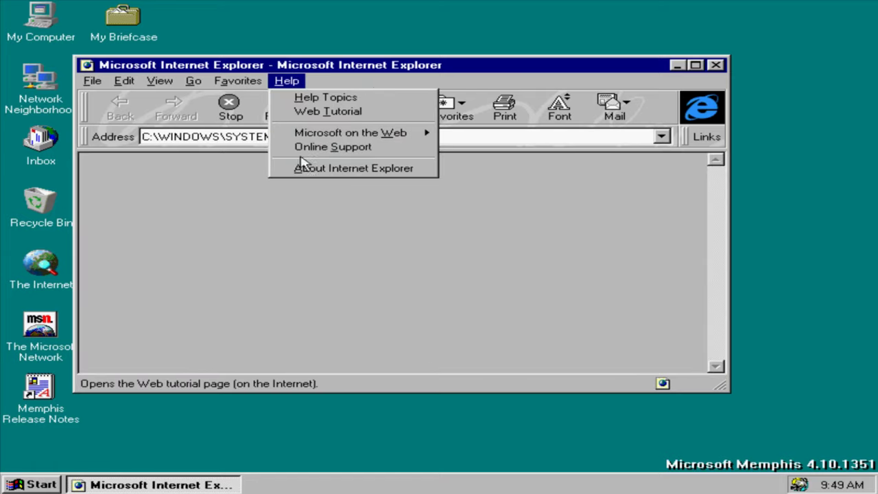
{"action": "left_click", "coordinate": [317, 173]}
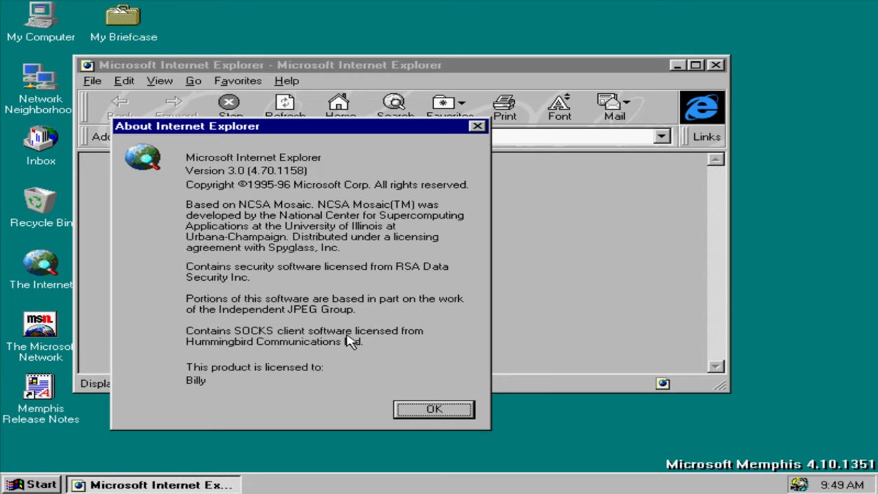
{"action": "left_click", "coordinate": [439, 412]}
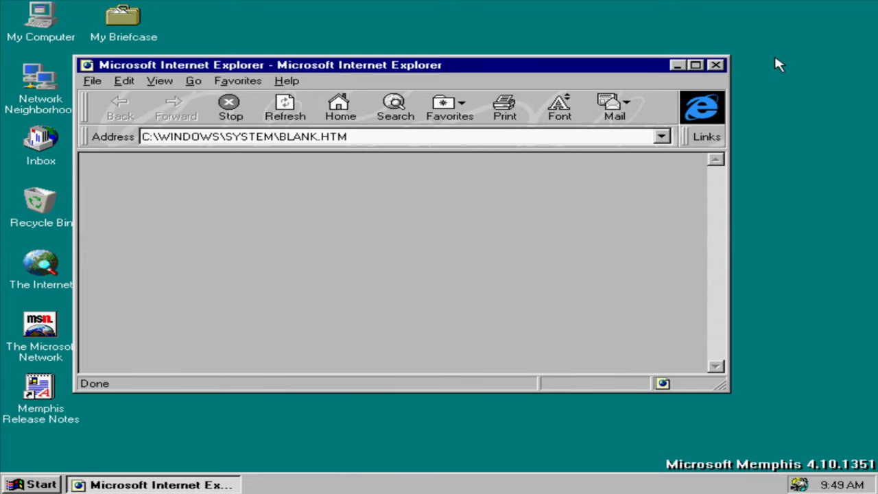
{"action": "left_click", "coordinate": [716, 64]}
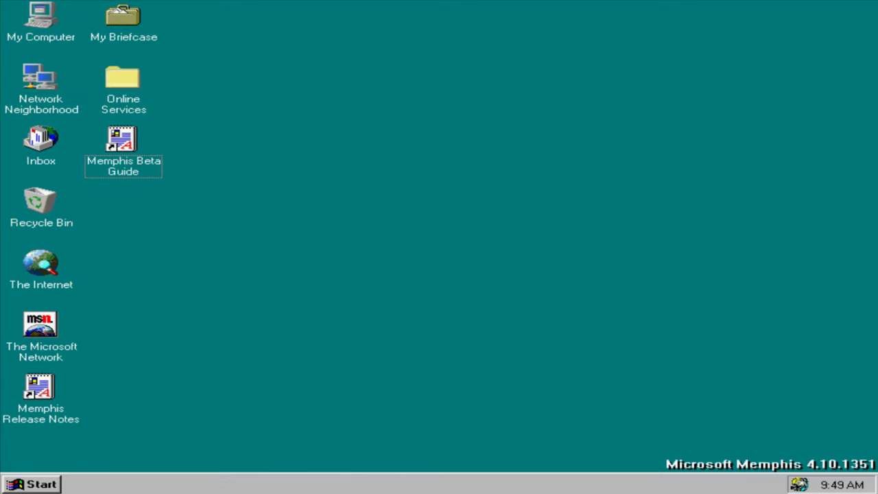
Launch Net Watcher from the accessory System Tools group, and dismiss its message.
{"action": "key", "text": "super"}
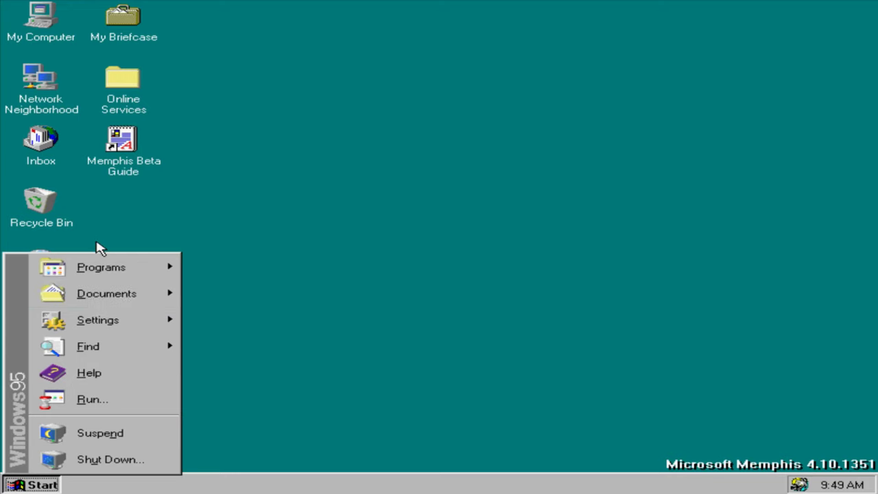
{"action": "mouse_move", "coordinate": [243, 266]}
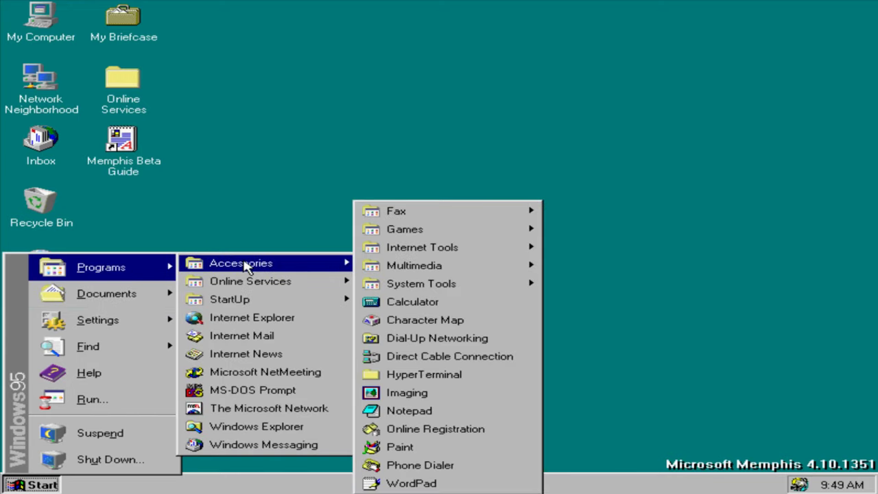
{"action": "mouse_move", "coordinate": [514, 293]}
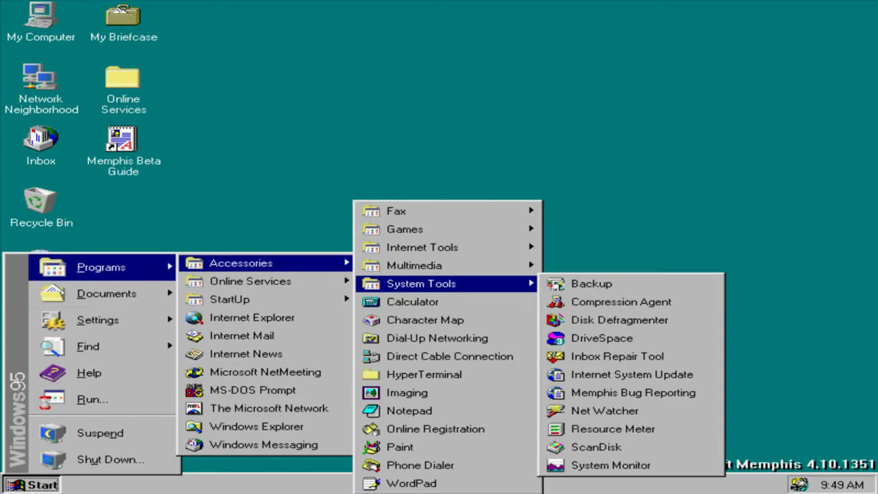
{"action": "left_click", "coordinate": [607, 410]}
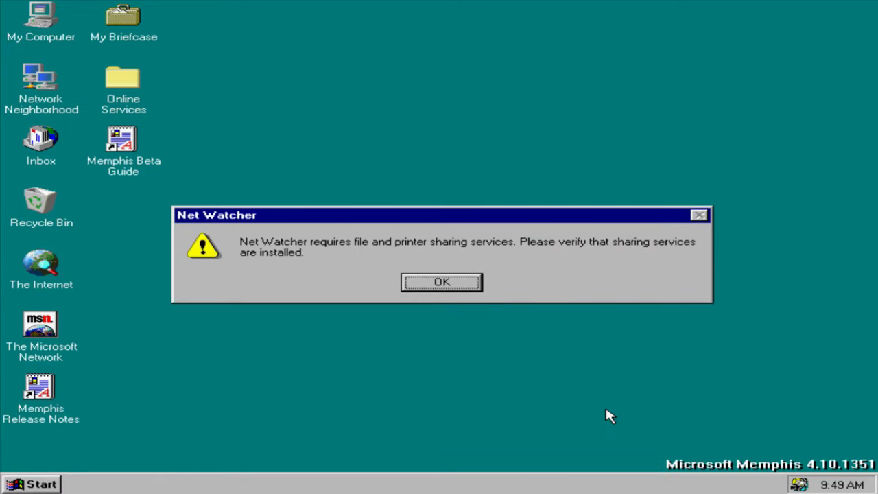
{"action": "key", "text": "Return"}
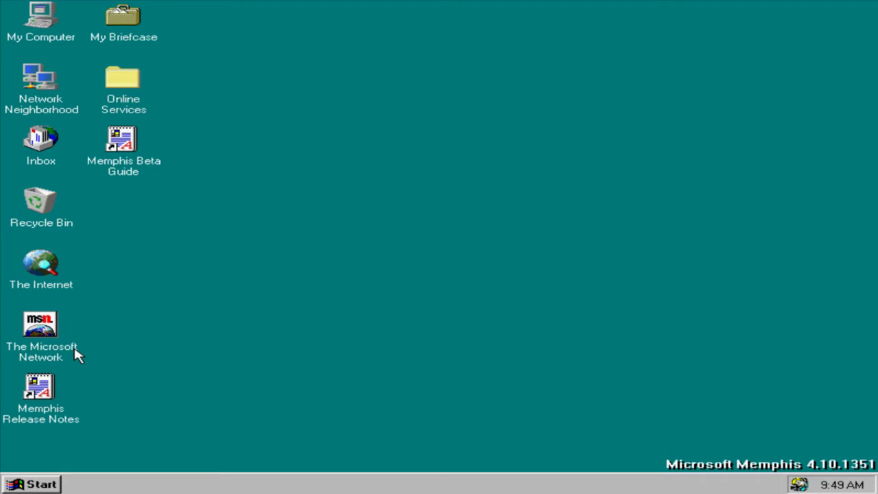
Launch Resource Meter from the accessory System Tools group, accept its introductory message, and open its resource details.
{"action": "key", "text": "ctrl+Escape"}
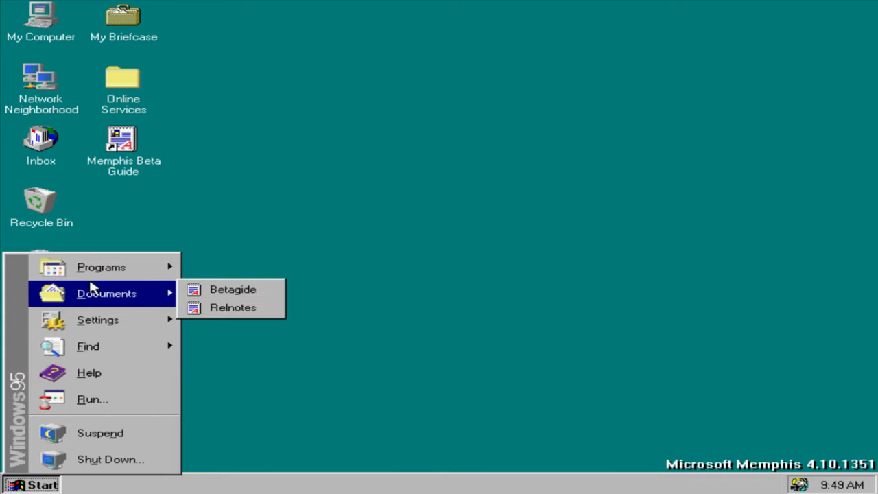
{"action": "mouse_move", "coordinate": [188, 264]}
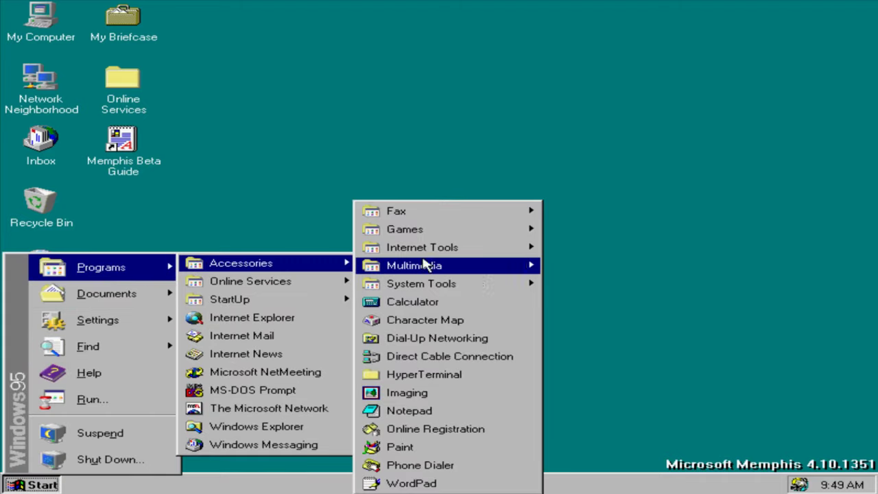
{"action": "mouse_move", "coordinate": [505, 284]}
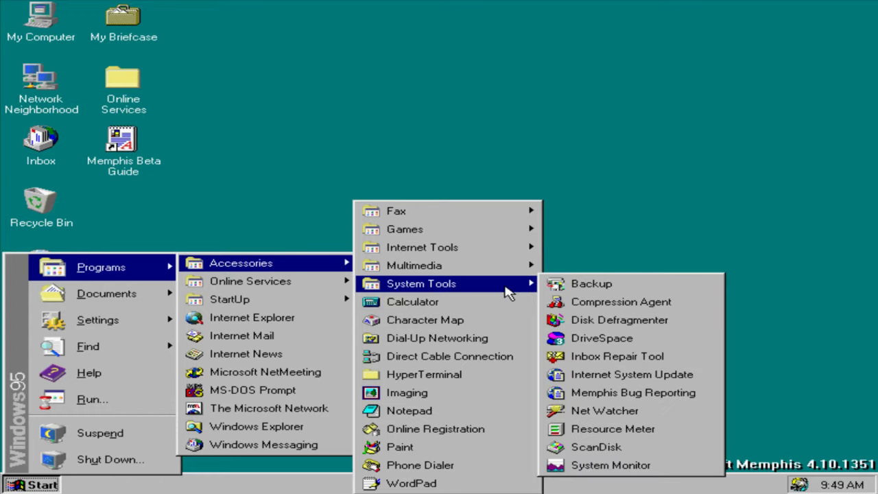
{"action": "left_click", "coordinate": [625, 428]}
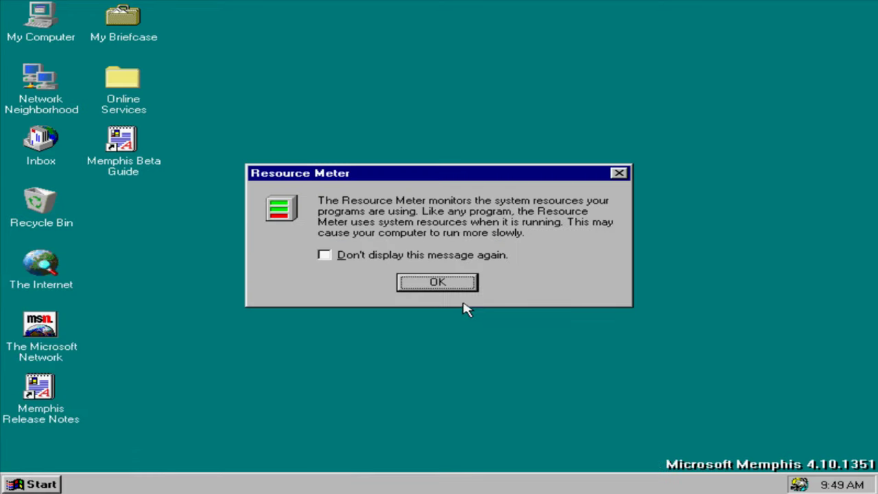
{"action": "left_click", "coordinate": [449, 257]}
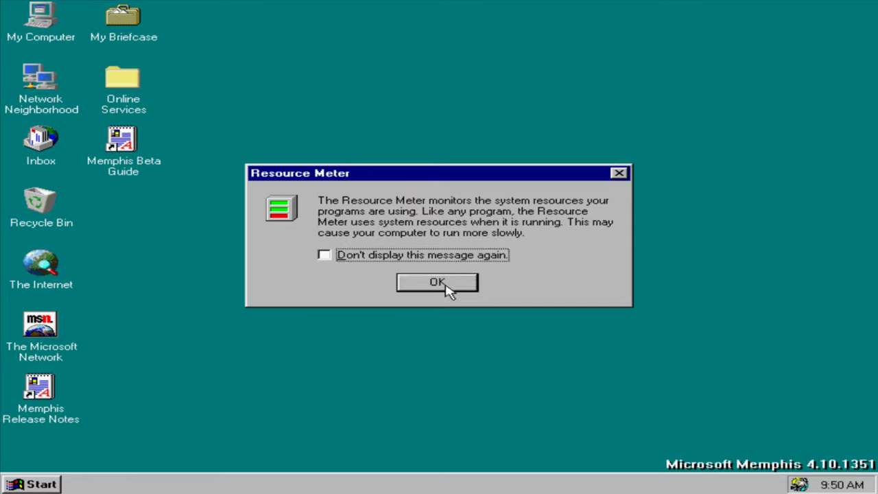
{"action": "left_click", "coordinate": [446, 284]}
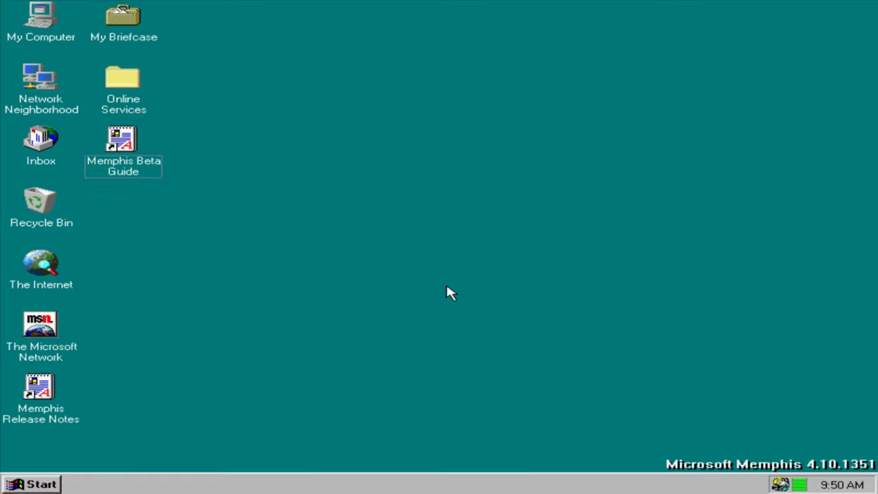
{"action": "right_click", "coordinate": [799, 485]}
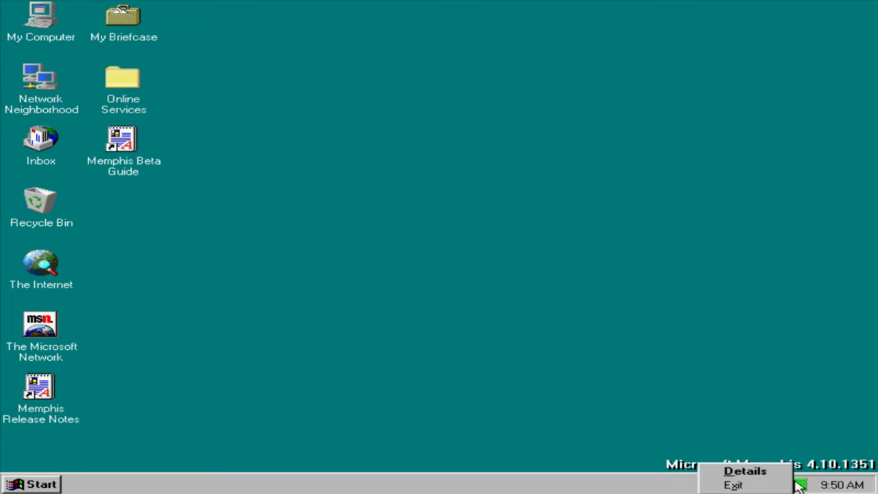
{"action": "left_click", "coordinate": [744, 471]}
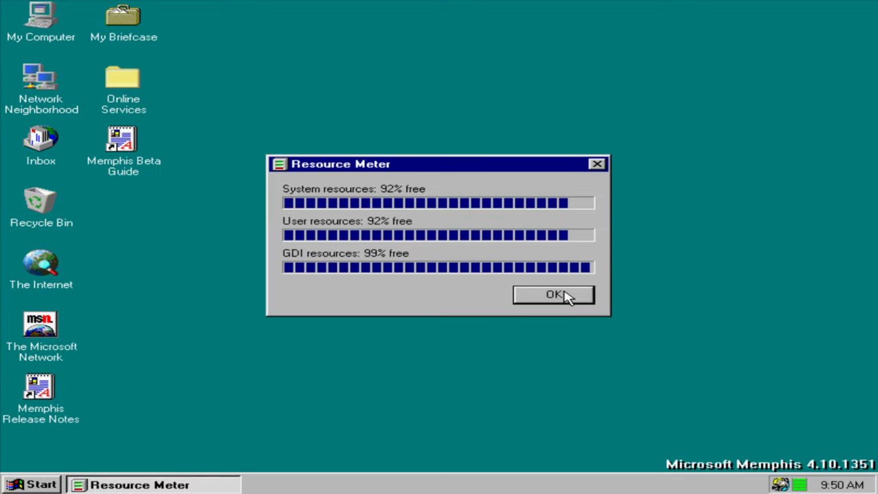
Launch ScanDisk from the accessory System Tools group, look at its drive and test options, and close it without scanning.
{"action": "key", "text": "ctrl+Escape"}
{"action": "mouse_move", "coordinate": [113, 267]}
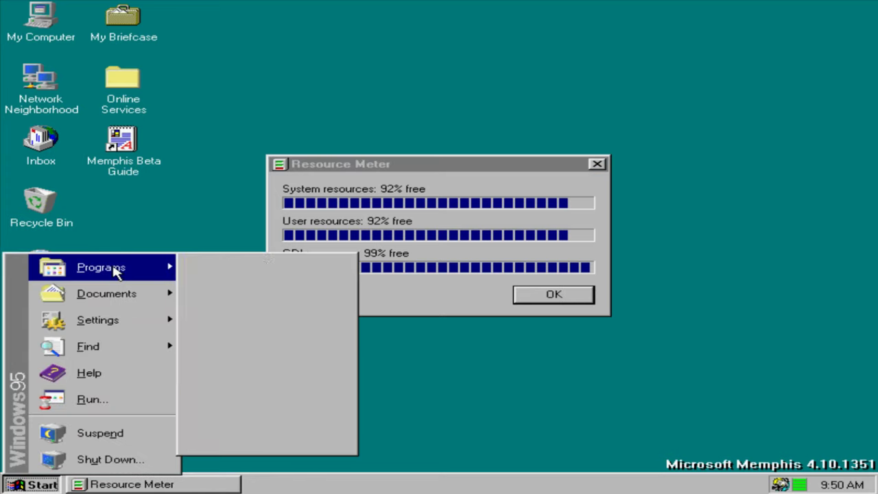
{"action": "mouse_move", "coordinate": [257, 268]}
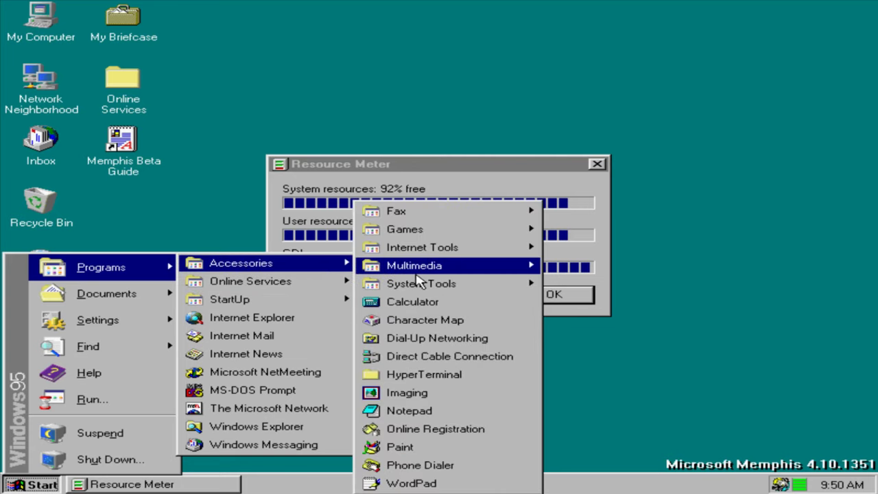
{"action": "mouse_move", "coordinate": [450, 292]}
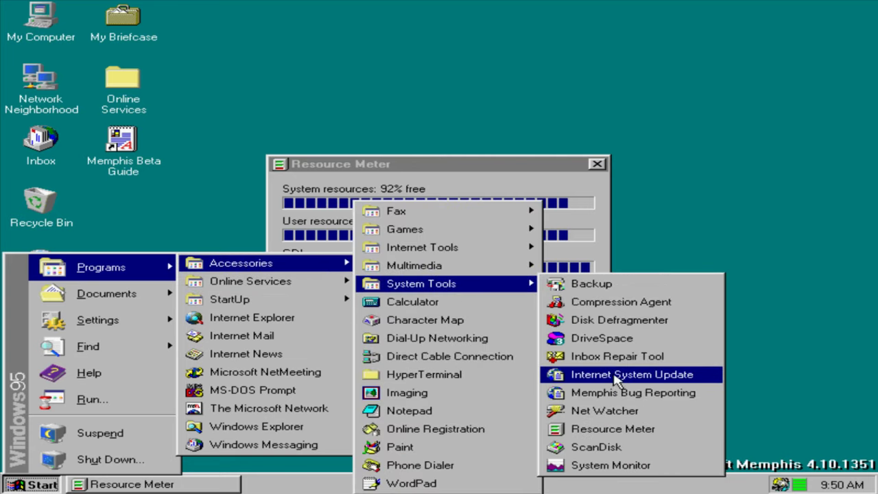
{"action": "left_click", "coordinate": [621, 447]}
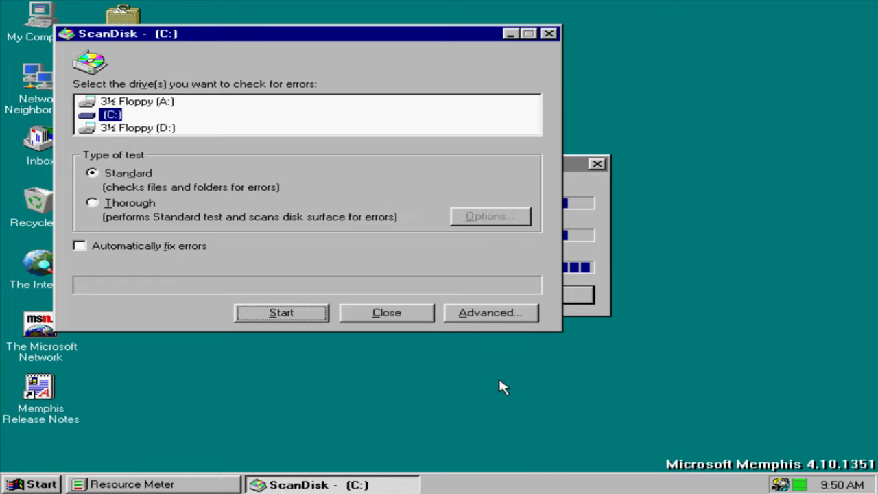
{"action": "left_click", "coordinate": [421, 313]}
Launch System Monitor from the accessory System Tools group.
{"action": "left_click", "coordinate": [3, 485]}
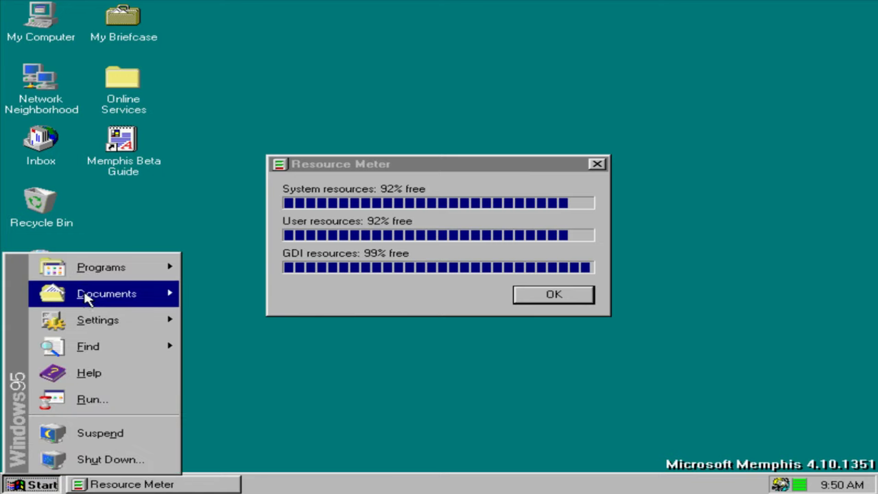
{"action": "mouse_move", "coordinate": [95, 278]}
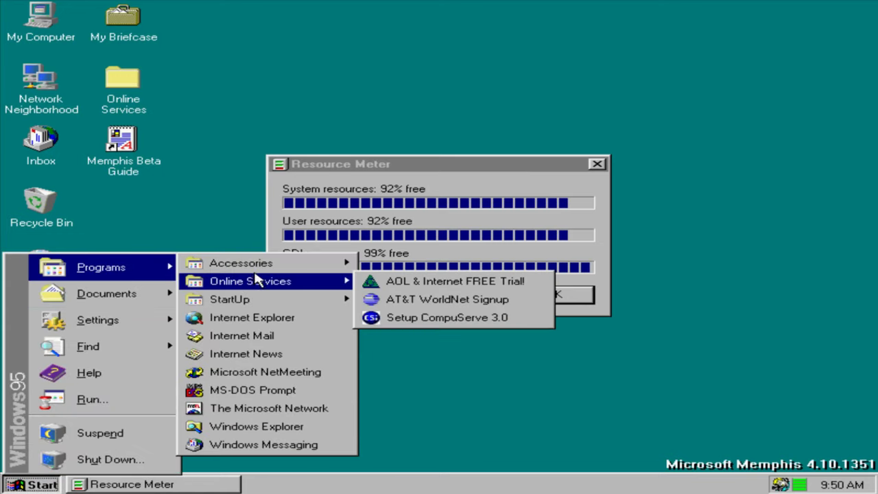
{"action": "mouse_move", "coordinate": [431, 285]}
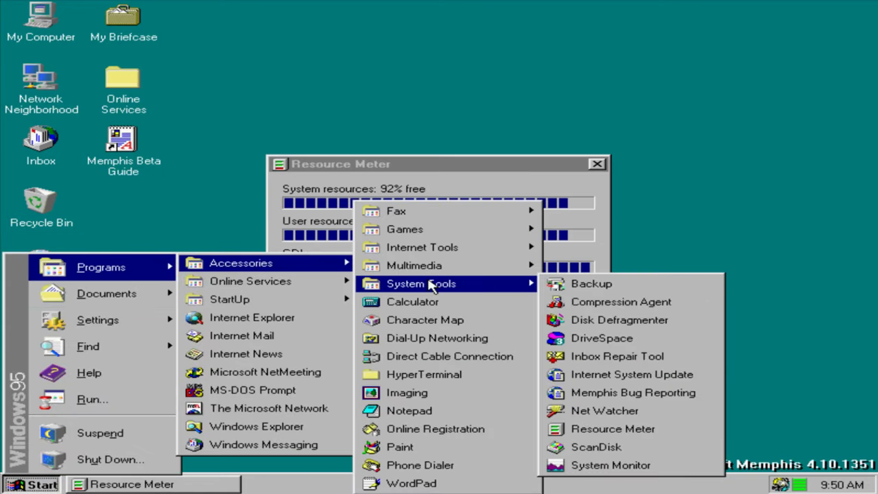
{"action": "left_click", "coordinate": [640, 465]}
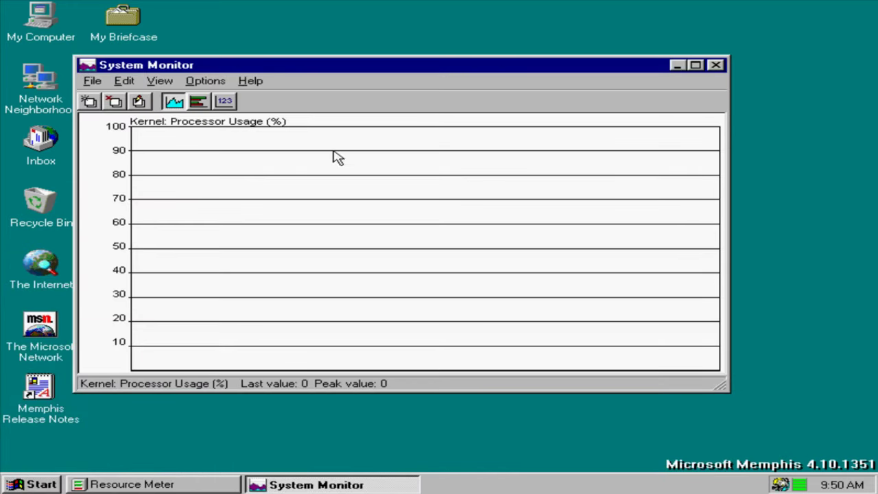
View the version information for System Monitor, and close the program.
{"action": "left_click", "coordinate": [252, 81]}
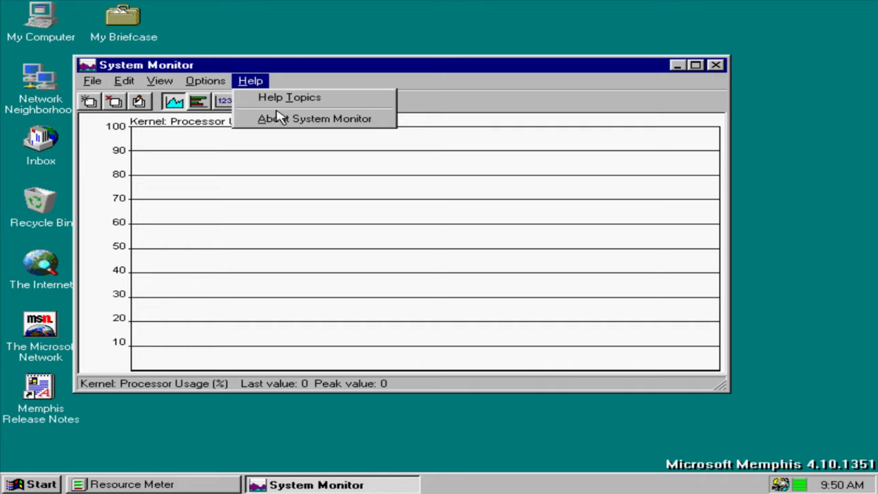
{"action": "left_click", "coordinate": [278, 118]}
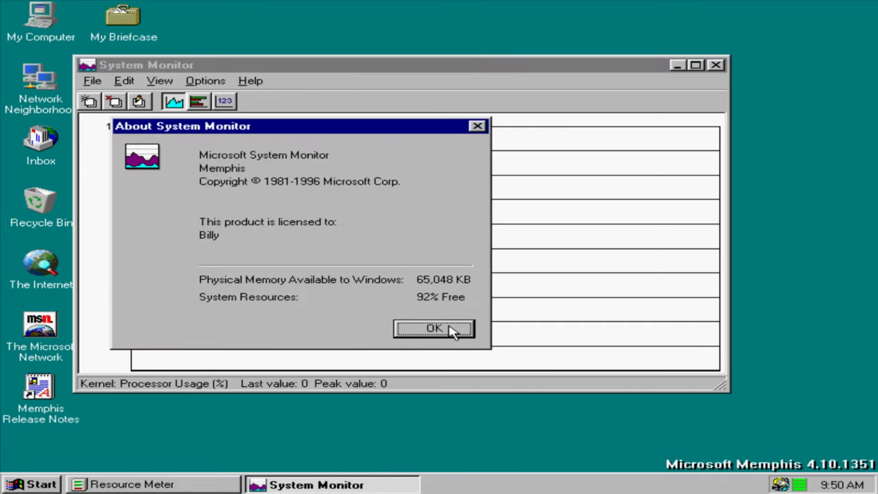
{"action": "left_click", "coordinate": [453, 330]}
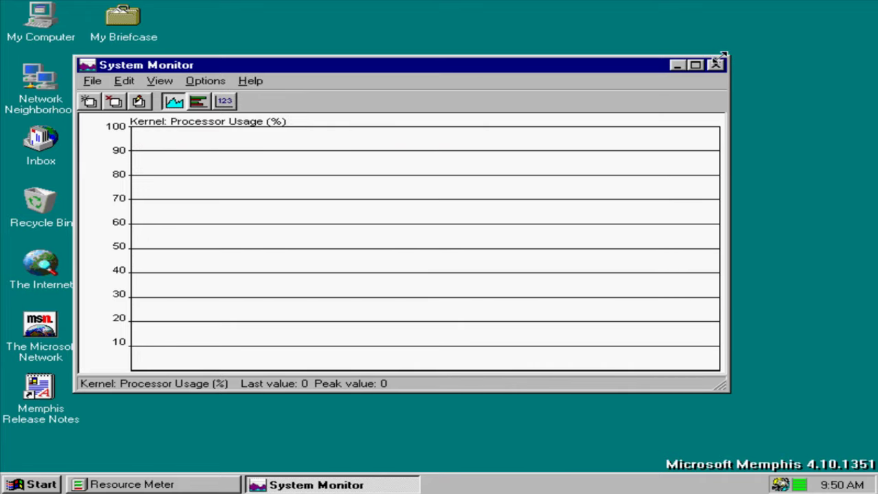
{"action": "left_click", "coordinate": [716, 64]}
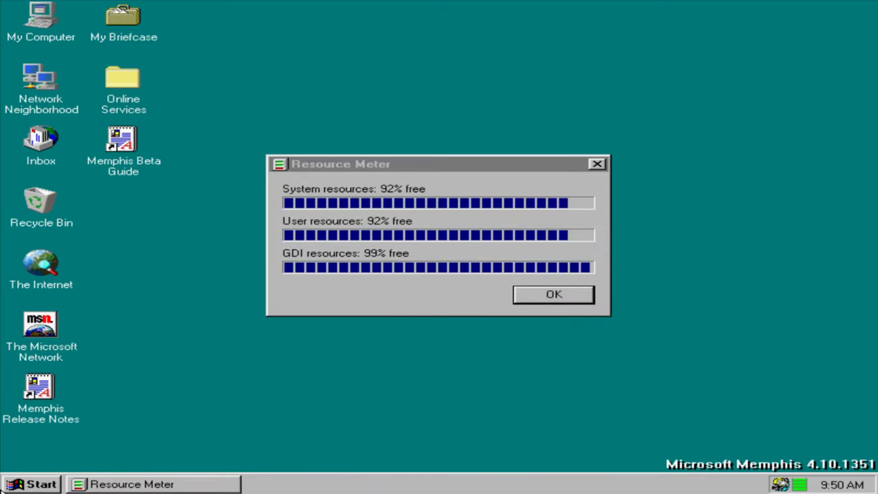
Launch Calculator from the Accessories group, look at its standard layout, and close it.
{"action": "left_click", "coordinate": [8, 482]}
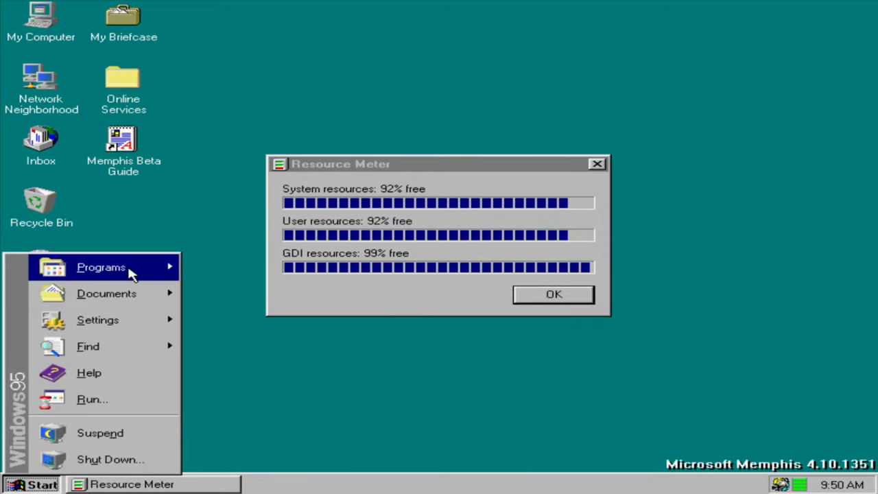
{"action": "mouse_move", "coordinate": [262, 267]}
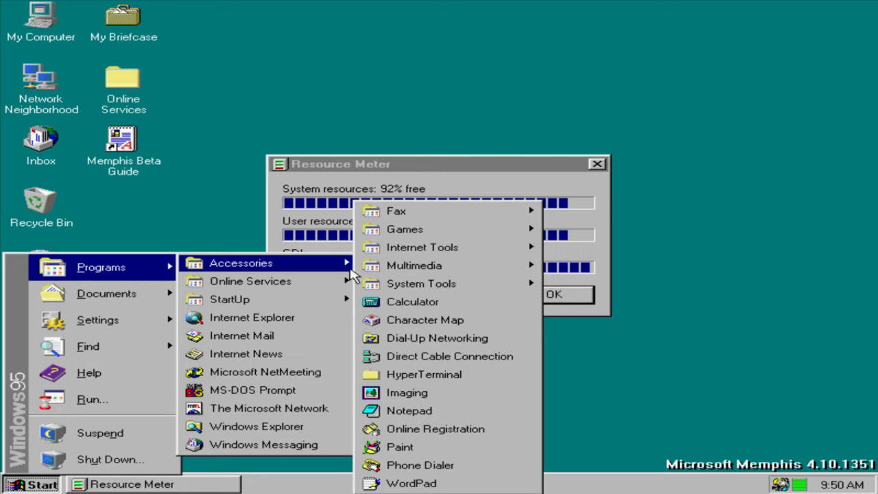
{"action": "left_click", "coordinate": [445, 302]}
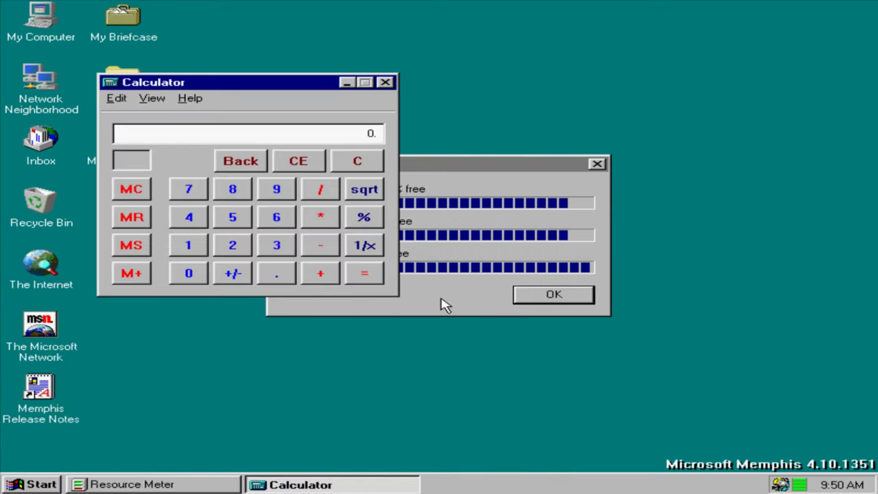
{"action": "left_click", "coordinate": [391, 83]}
Launch Character Map from the Accessories group, look at the Symbol font's characters, and close it.
{"action": "left_click", "coordinate": [31, 484]}
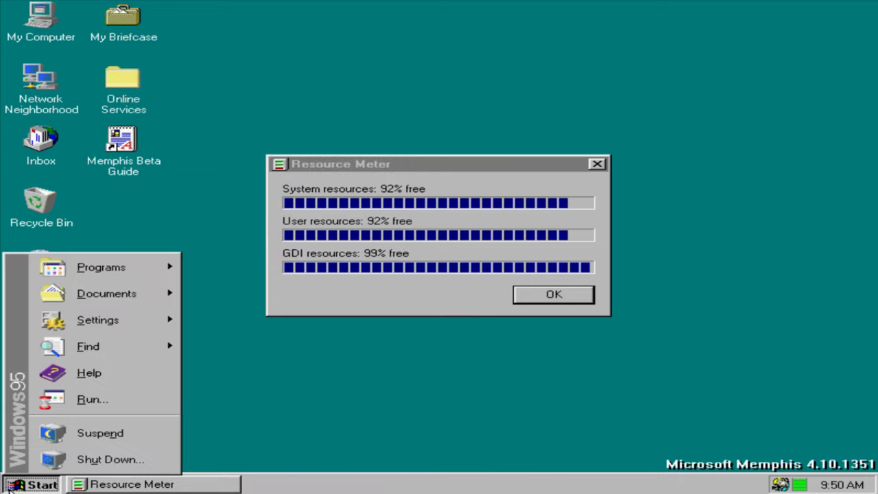
{"action": "mouse_move", "coordinate": [168, 275]}
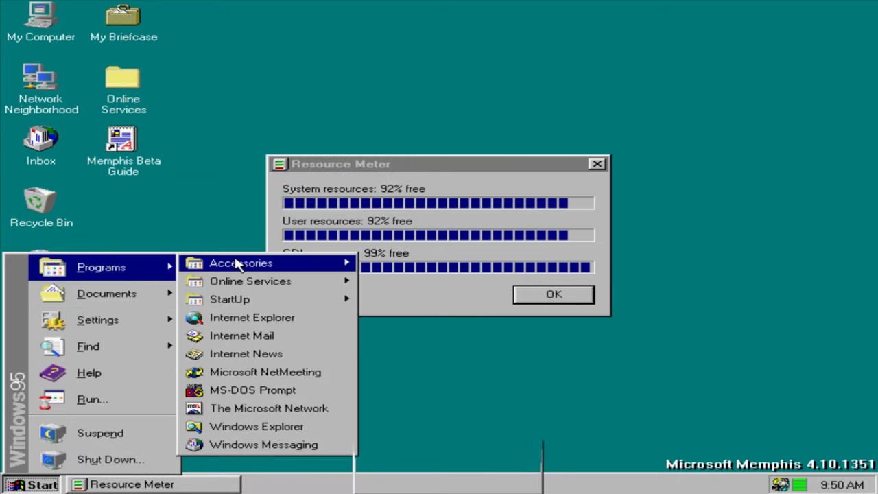
{"action": "mouse_move", "coordinate": [240, 262]}
{"action": "left_click", "coordinate": [491, 321]}
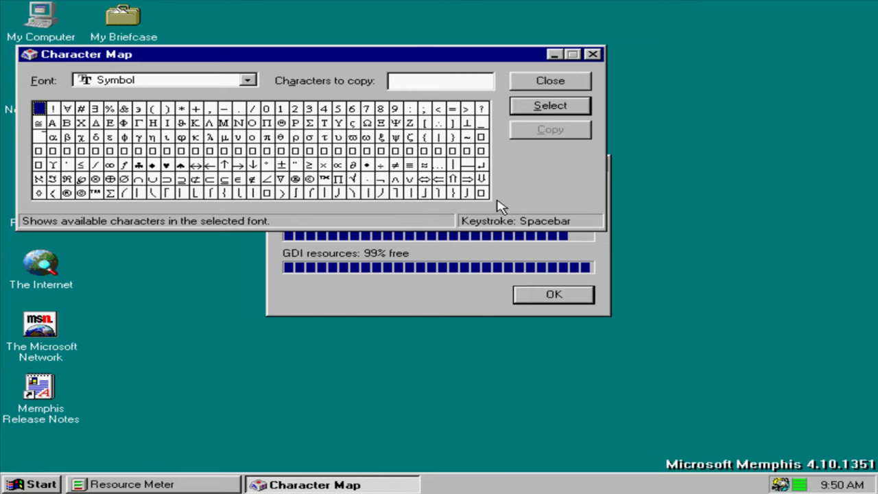
{"action": "left_click", "coordinate": [592, 56]}
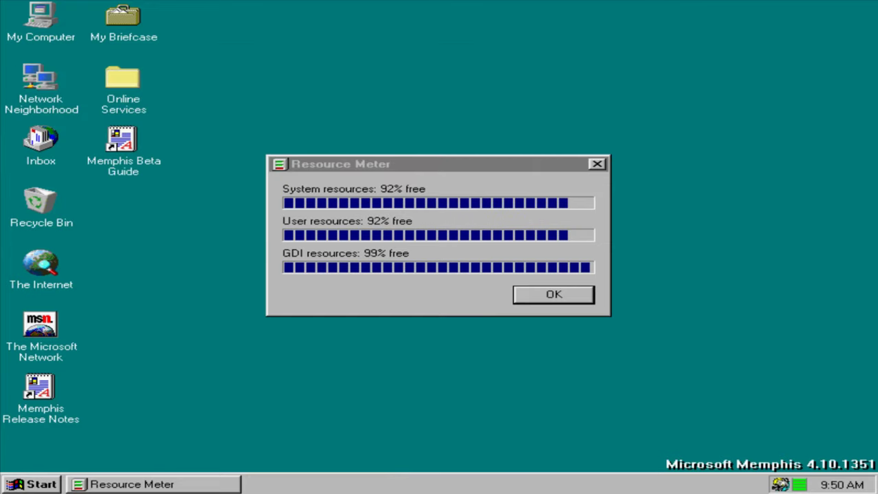
Open Dial-Up Networking from the Accessories group, cancel its welcome wizard, and close the folder.
{"action": "left_click", "coordinate": [28, 483]}
{"action": "mouse_move", "coordinate": [119, 274]}
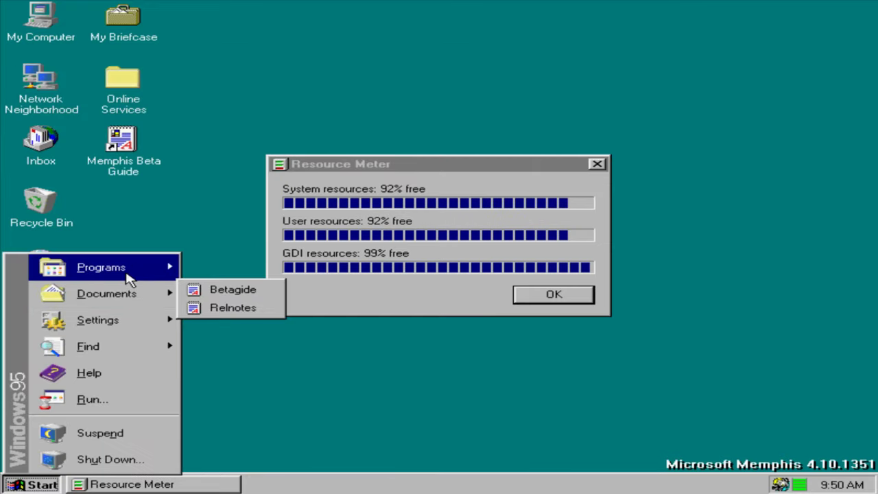
{"action": "mouse_move", "coordinate": [341, 262]}
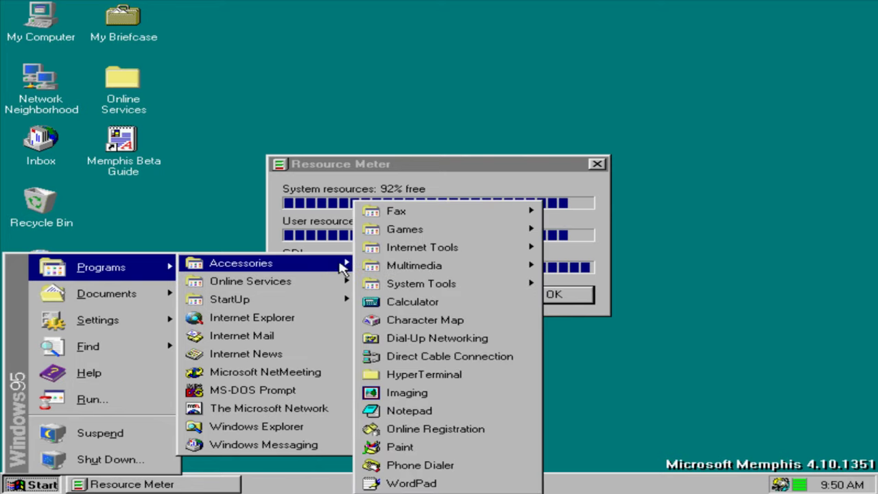
{"action": "left_click", "coordinate": [448, 334]}
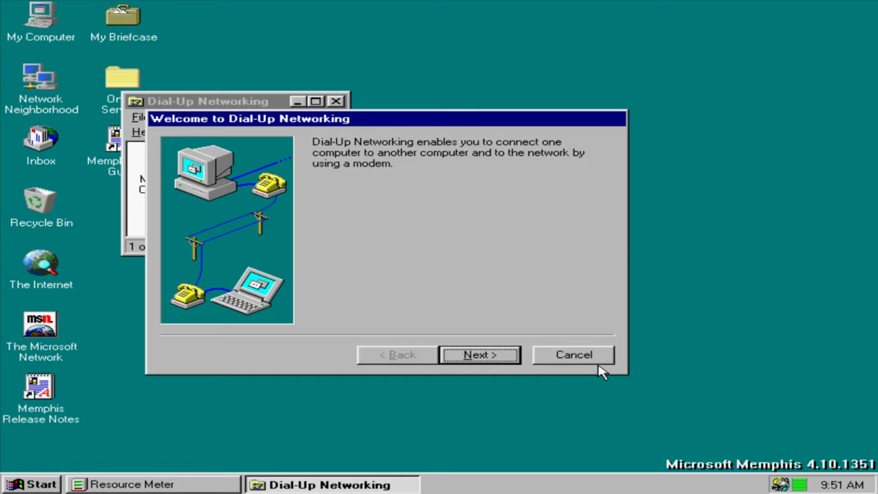
{"action": "left_click", "coordinate": [596, 361]}
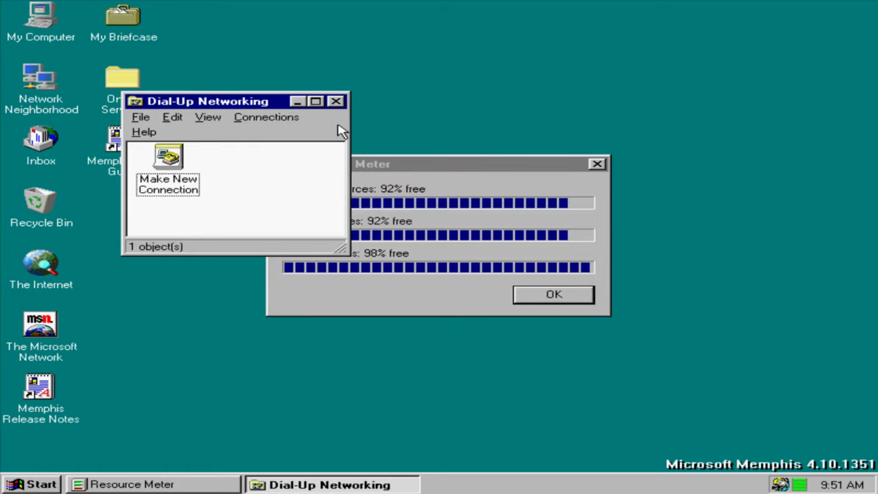
{"action": "left_click", "coordinate": [335, 101]}
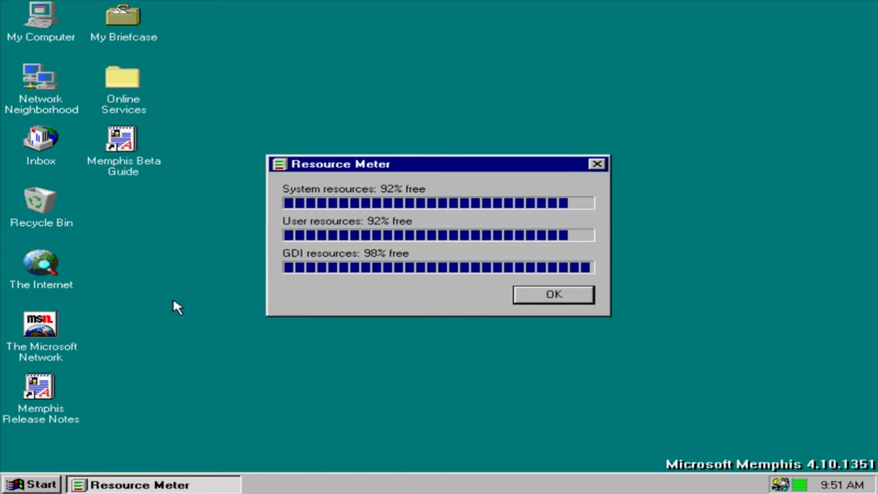
Launch Direct Cable Connection from the Accessories group, and try to set this computer up as the Guest.
{"action": "left_click", "coordinate": [20, 484]}
{"action": "mouse_move", "coordinate": [164, 267]}
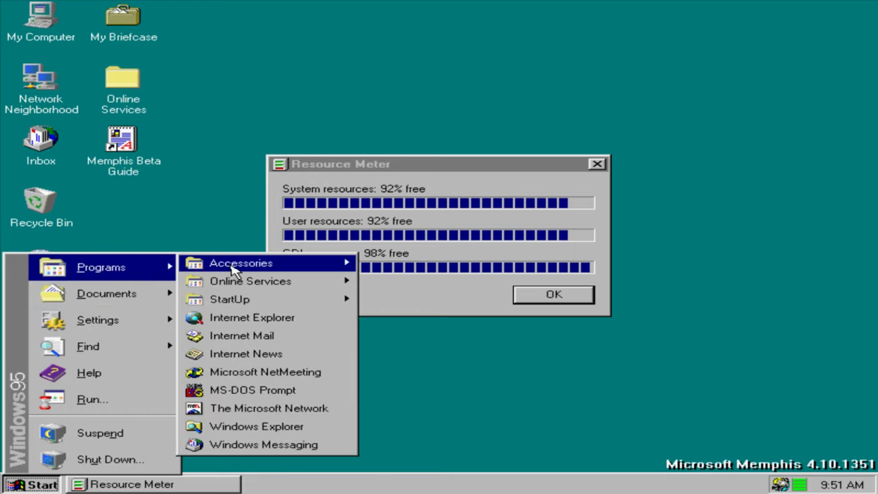
{"action": "mouse_move", "coordinate": [260, 266]}
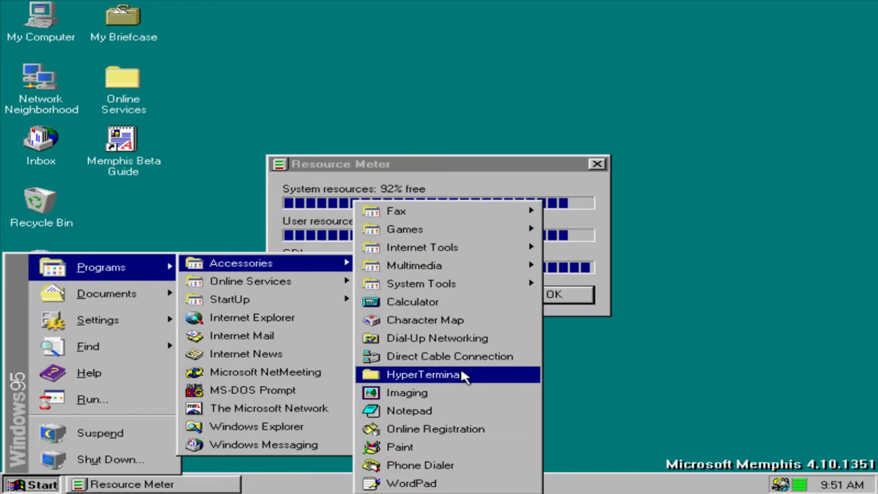
{"action": "left_click", "coordinate": [464, 358]}
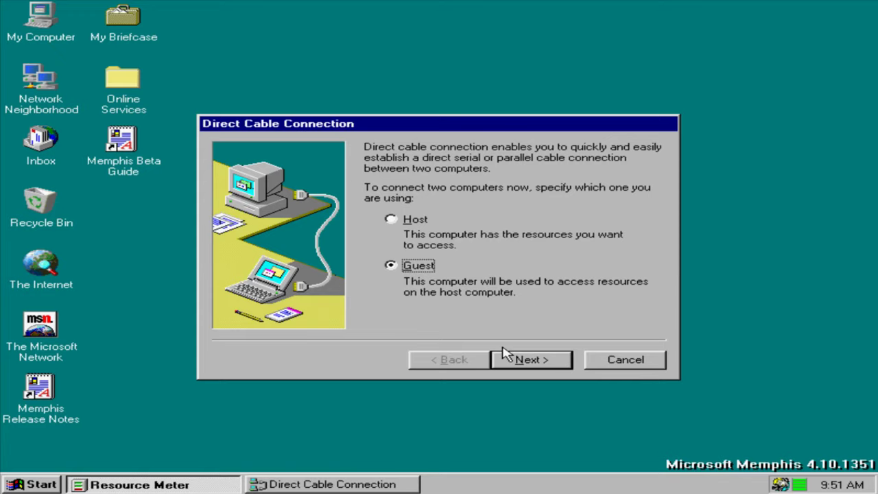
{"action": "left_click", "coordinate": [533, 359]}
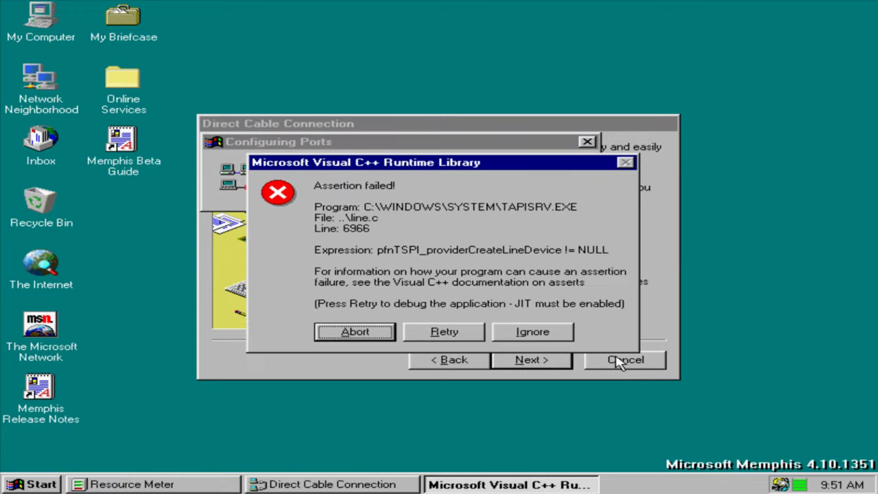
Ignore the assertion error, cancel the port configuration and the cable connection wizard, and close the Dr. Watson report.
{"action": "left_click", "coordinate": [568, 336]}
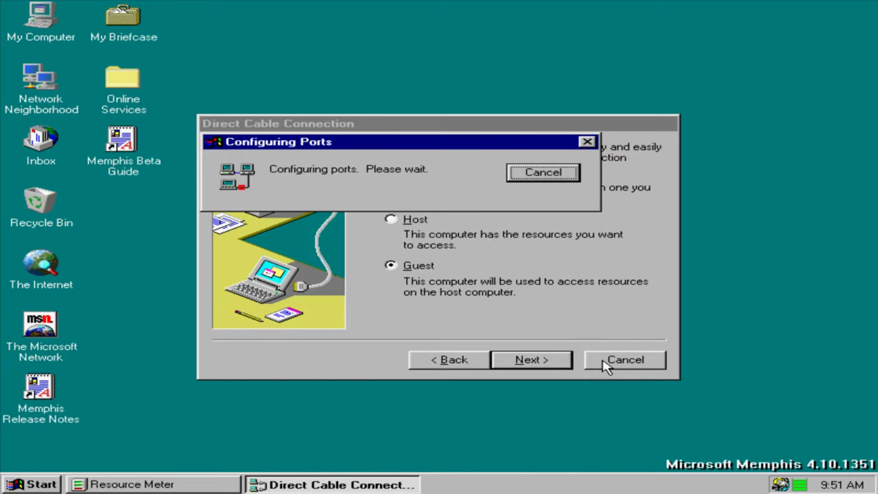
{"action": "left_click", "coordinate": [520, 173]}
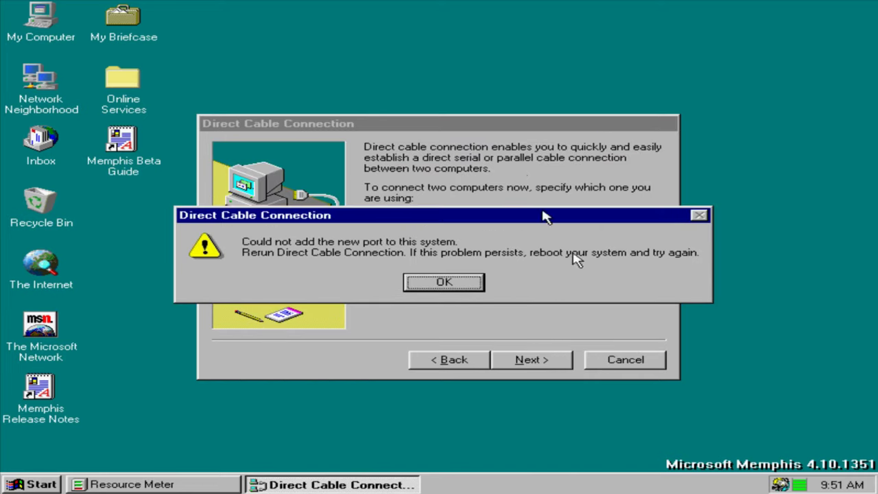
{"action": "left_click", "coordinate": [457, 280]}
{"action": "left_click", "coordinate": [643, 361]}
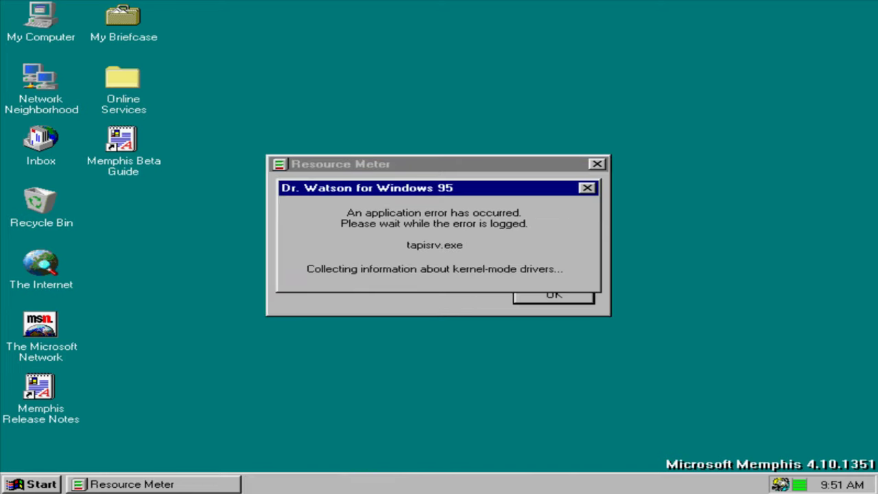
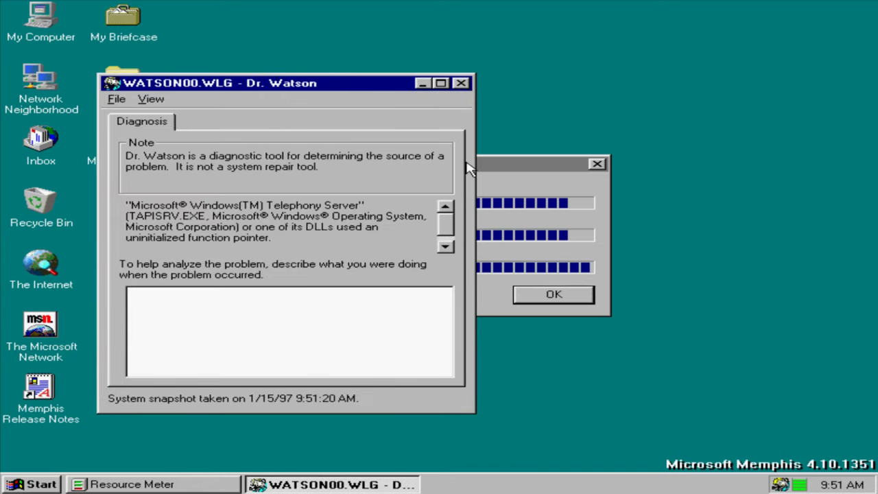
{"action": "left_click", "coordinate": [461, 83]}
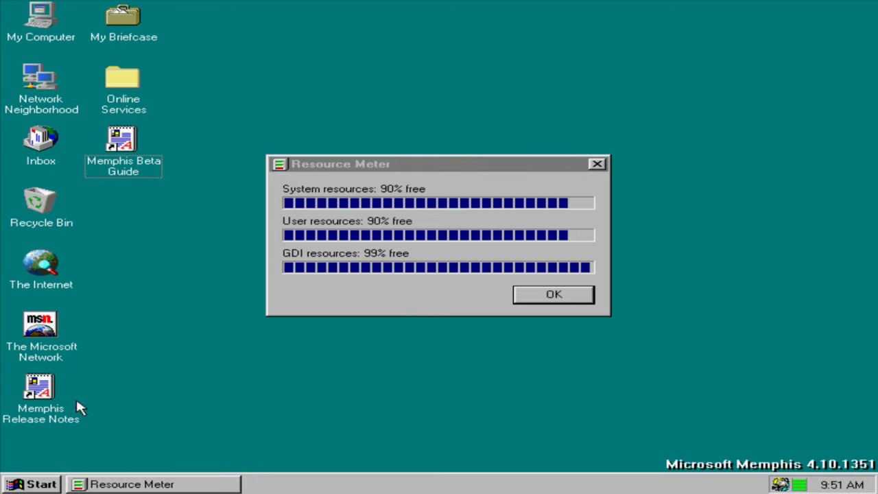
Open the HyperTerminal folder from the Accessories group.
{"action": "left_click", "coordinate": [31, 485]}
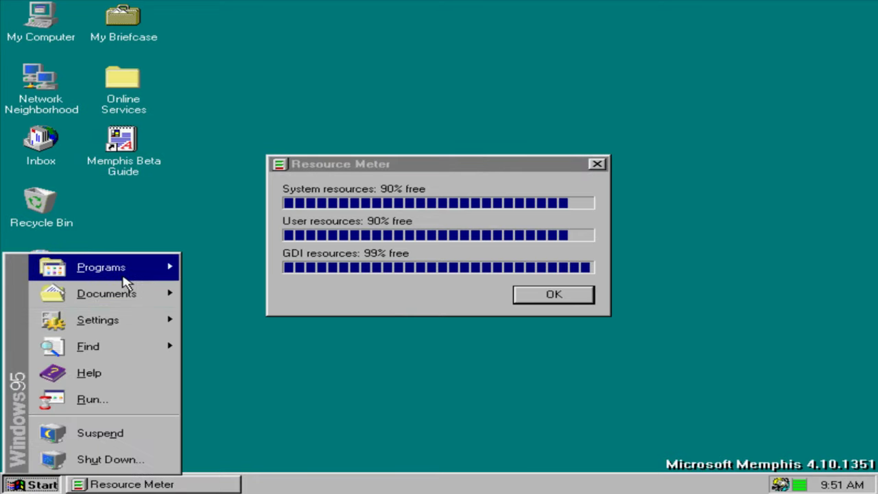
{"action": "mouse_move", "coordinate": [127, 282]}
{"action": "mouse_move", "coordinate": [243, 268]}
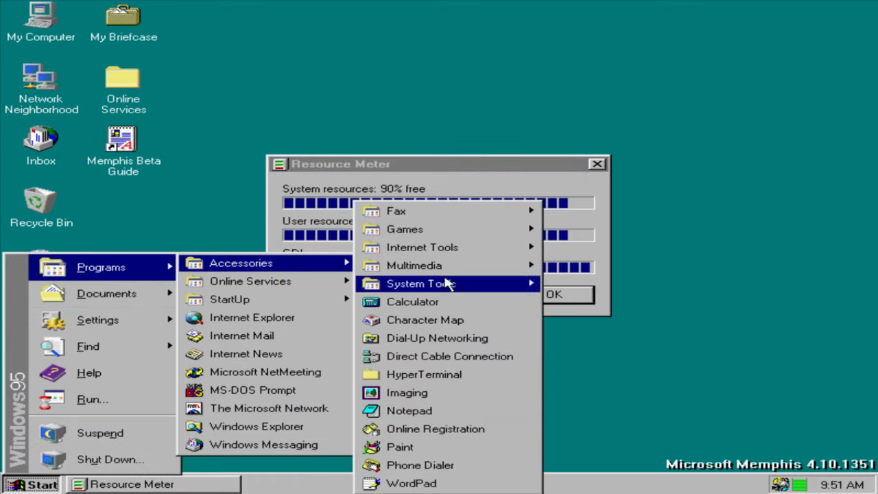
{"action": "left_click", "coordinate": [461, 375]}
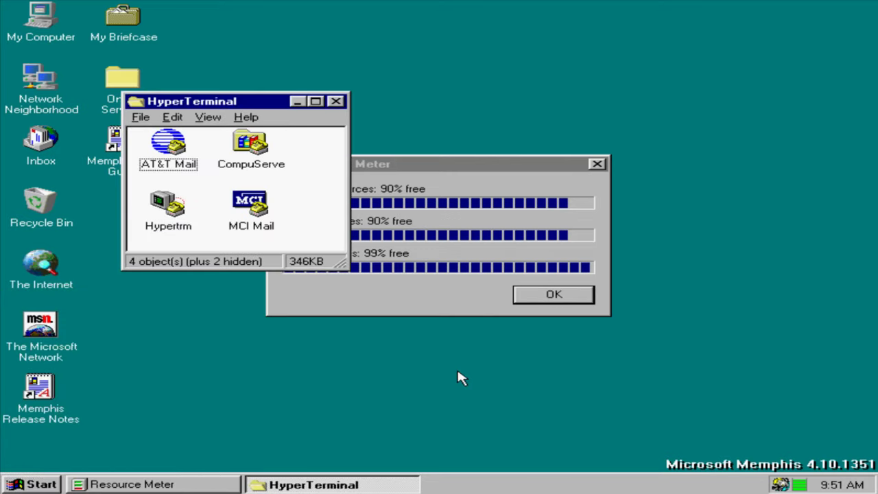
Launch the AT&T Mail connection and Hypertrm from the HyperTerminal folder, and decline the modem installation.
{"action": "double_click", "coordinate": [160, 152]}
{"action": "left_click", "coordinate": [165, 227]}
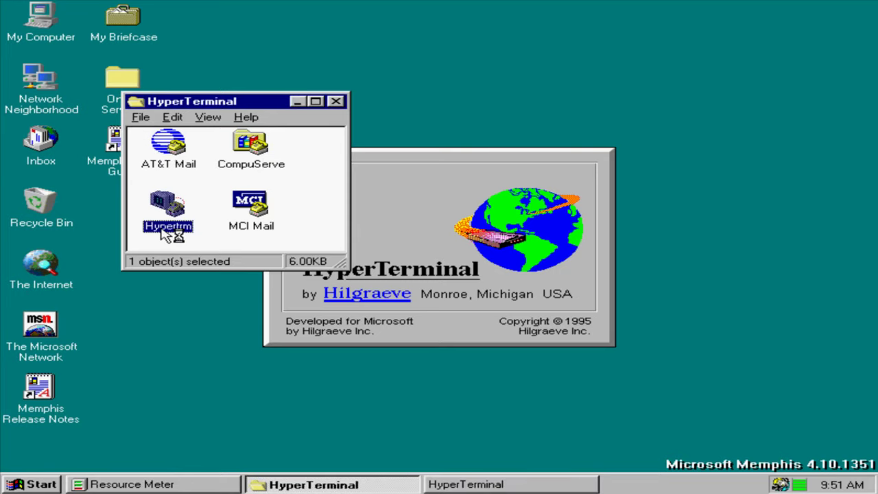
{"action": "left_click", "coordinate": [264, 212]}
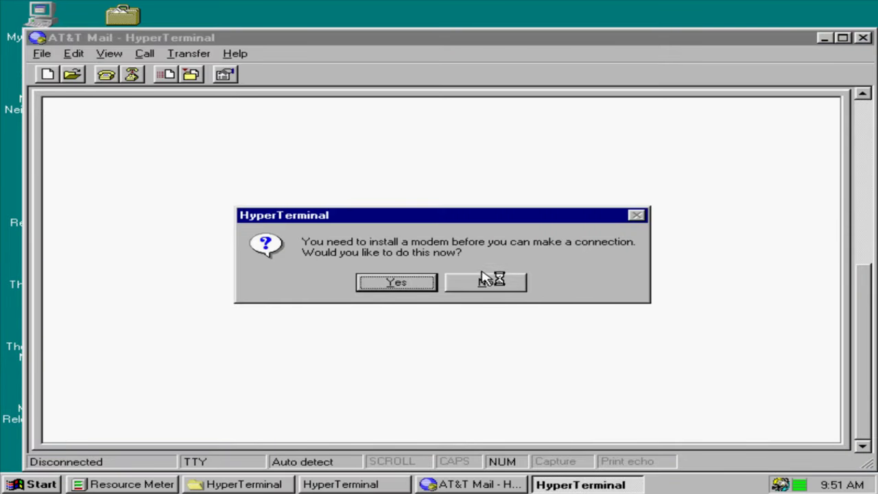
{"action": "left_click", "coordinate": [482, 277]}
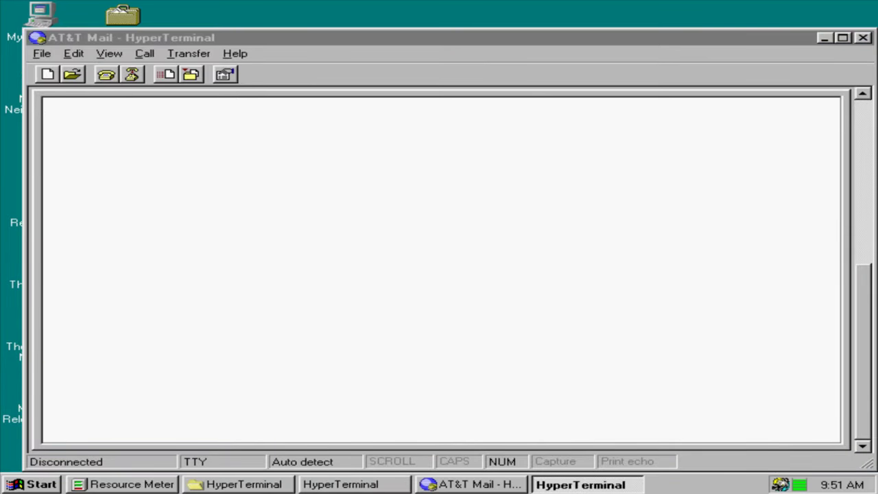
Decline the modem installation for the MCI Mail connection, acknowledge the port selection notice, and cancel the phone number setup.
{"action": "left_click", "coordinate": [445, 287]}
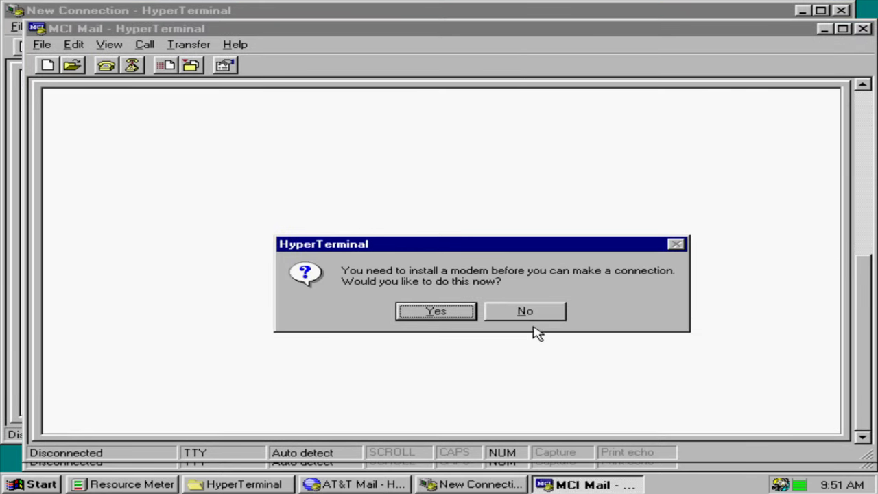
{"action": "left_click", "coordinate": [535, 317]}
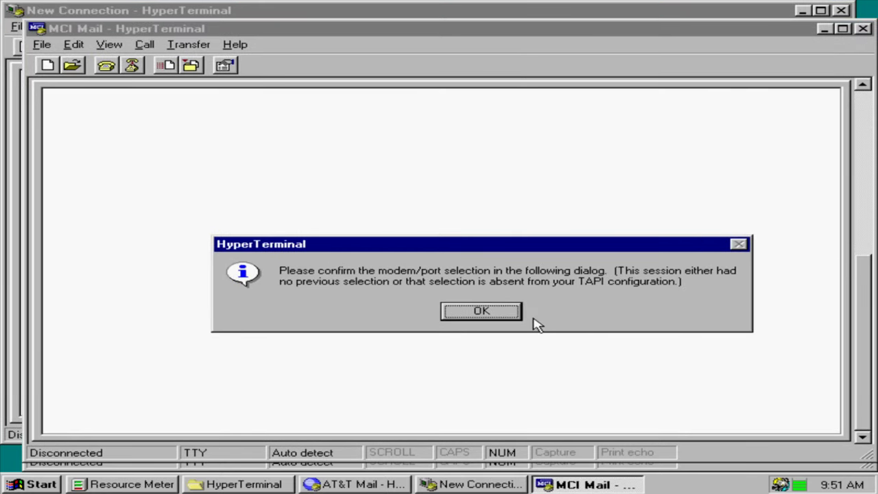
{"action": "left_click", "coordinate": [491, 322]}
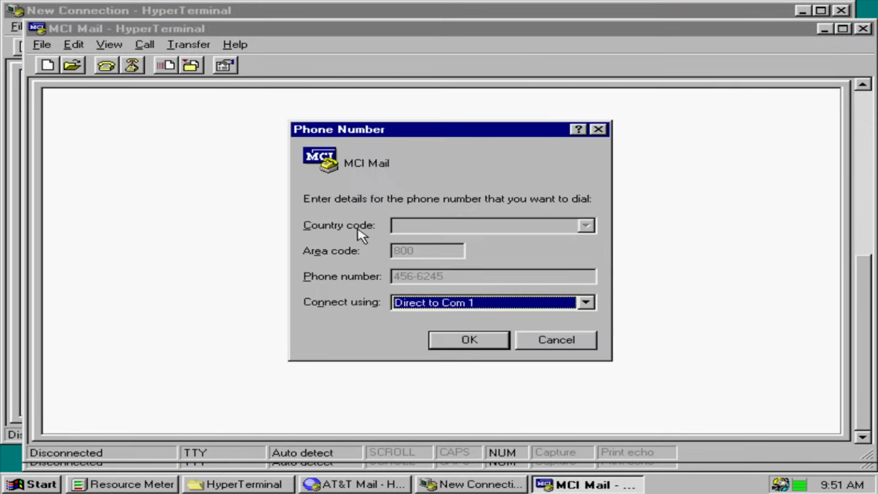
{"action": "left_click", "coordinate": [526, 338]}
View the About HyperTerminal information from the MCI Mail session.
{"action": "left_click", "coordinate": [234, 44]}
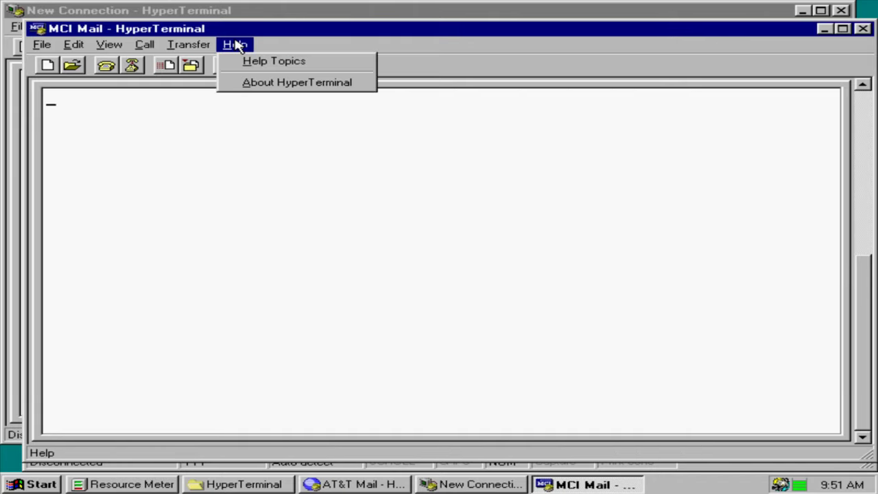
{"action": "left_click", "coordinate": [245, 85]}
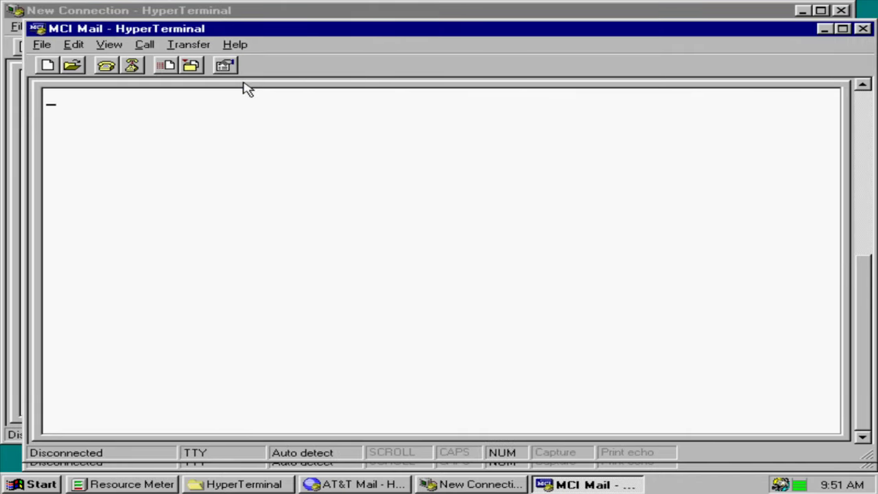
Close the MCI Mail session, decline the modem installation for the New Connection session, and dismiss its setup dialog.
{"action": "left_click", "coordinate": [863, 29]}
{"action": "left_click", "coordinate": [509, 302]}
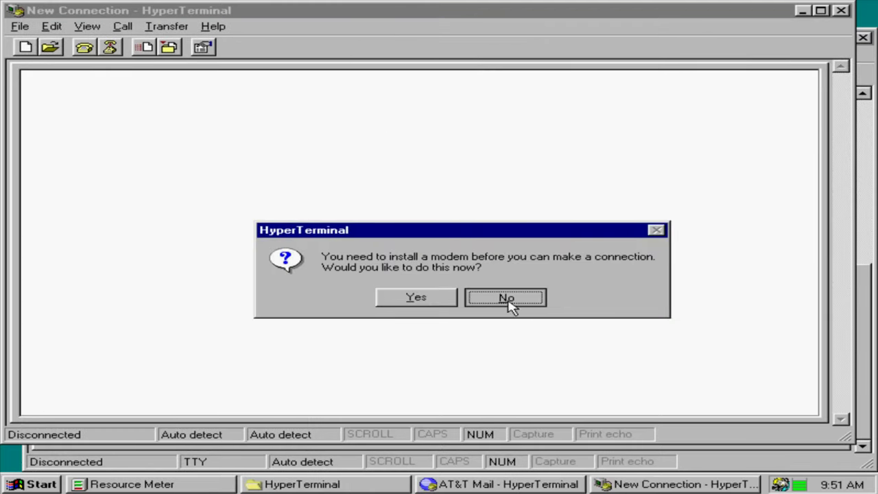
{"action": "left_click", "coordinate": [569, 314]}
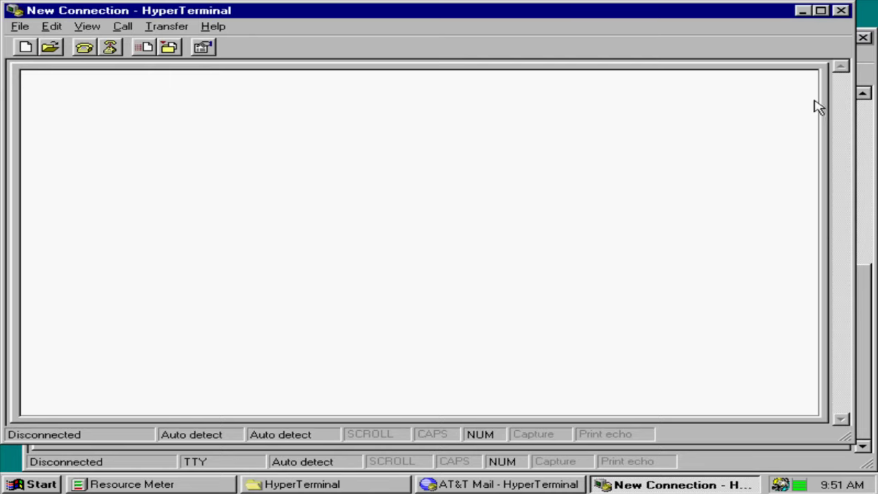
Close the New Connection window, acknowledge the modem/port notice and cancel the AT&T Mail phone number setup.
{"action": "left_click", "coordinate": [841, 10]}
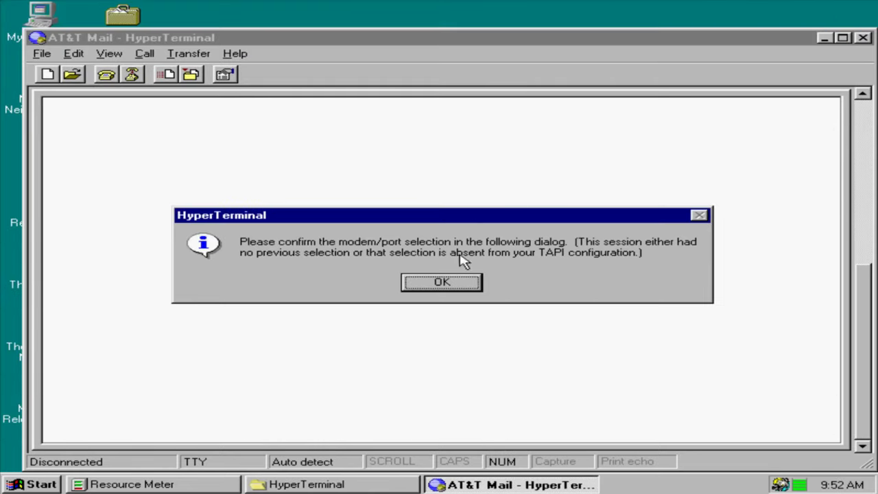
{"action": "left_click", "coordinate": [437, 283]}
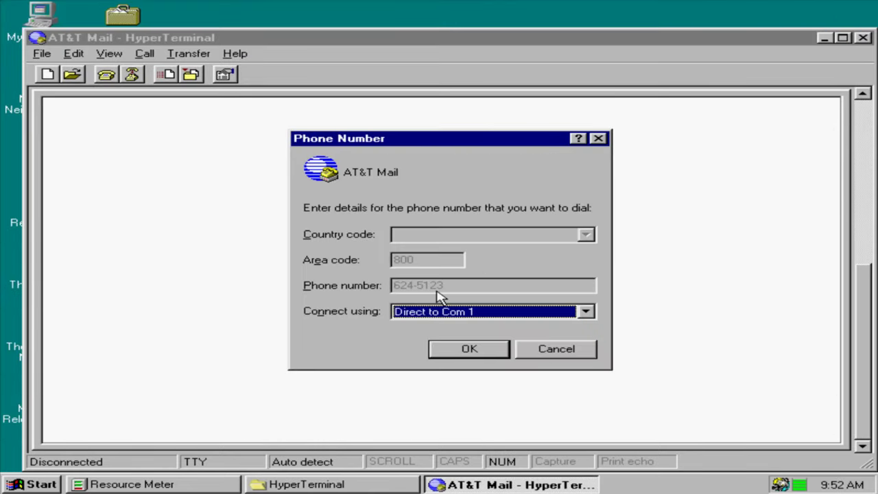
{"action": "left_click", "coordinate": [573, 350]}
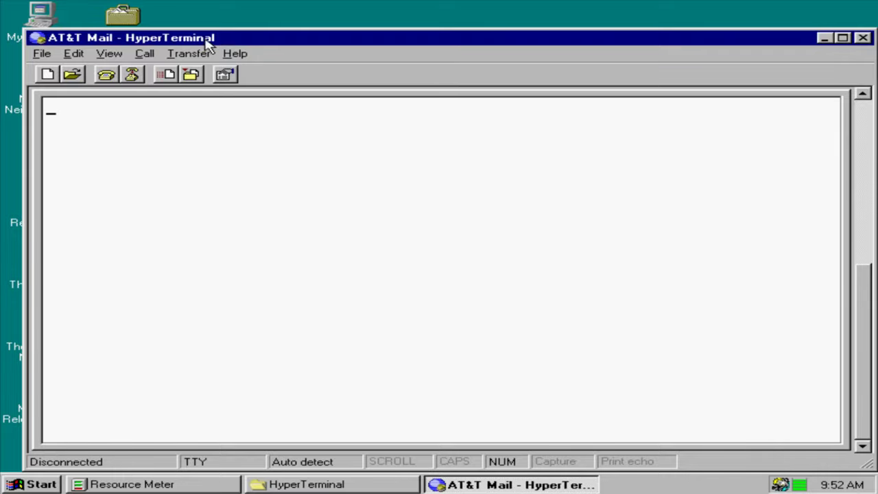
View the version information for HyperTerminal and close the AT&T Mail session.
{"action": "left_click", "coordinate": [235, 54]}
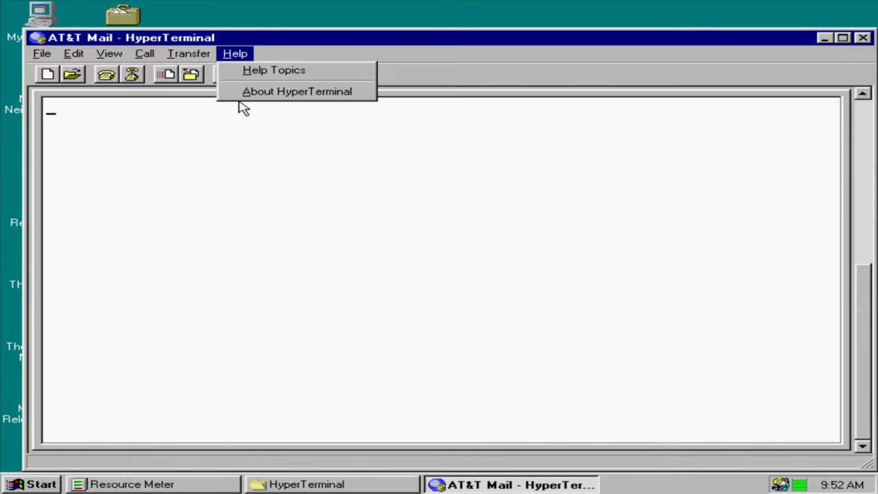
{"action": "left_click", "coordinate": [240, 92]}
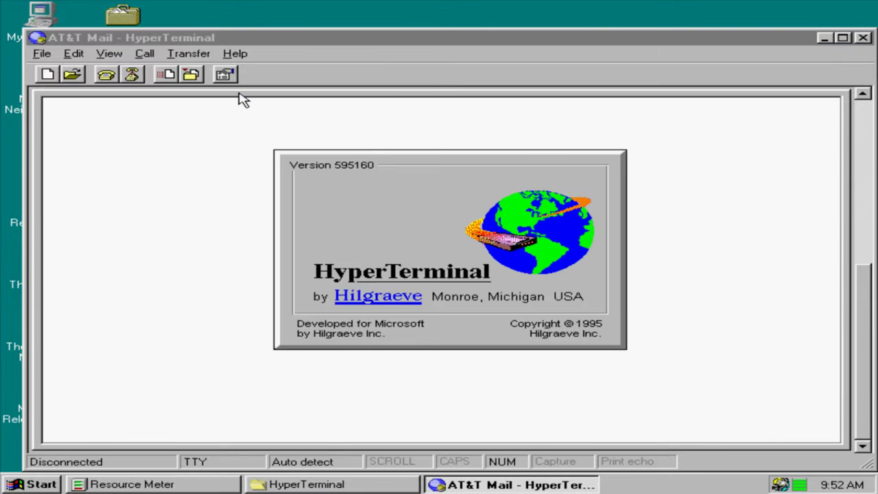
{"action": "left_click", "coordinate": [777, 115]}
{"action": "left_click", "coordinate": [862, 38]}
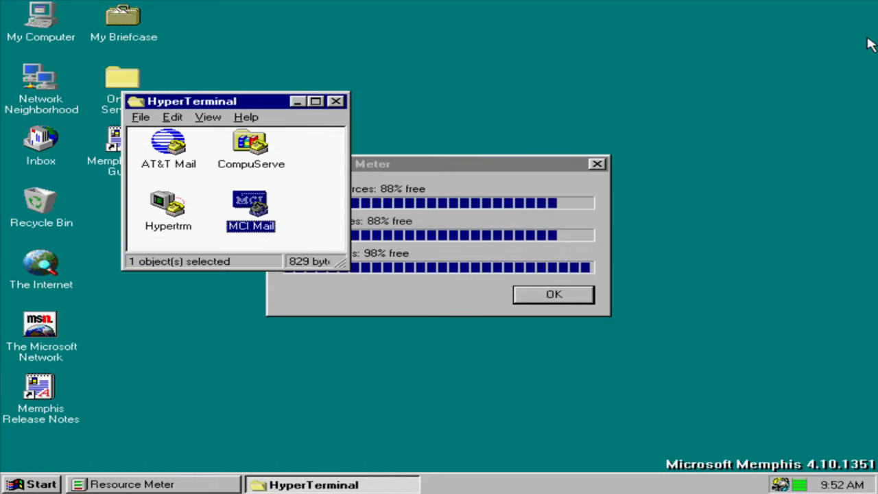
Open the MCI Mail and CompuServe connections, declining modem installation and acknowledging the modem/port notices.
{"action": "double_click", "coordinate": [251, 203]}
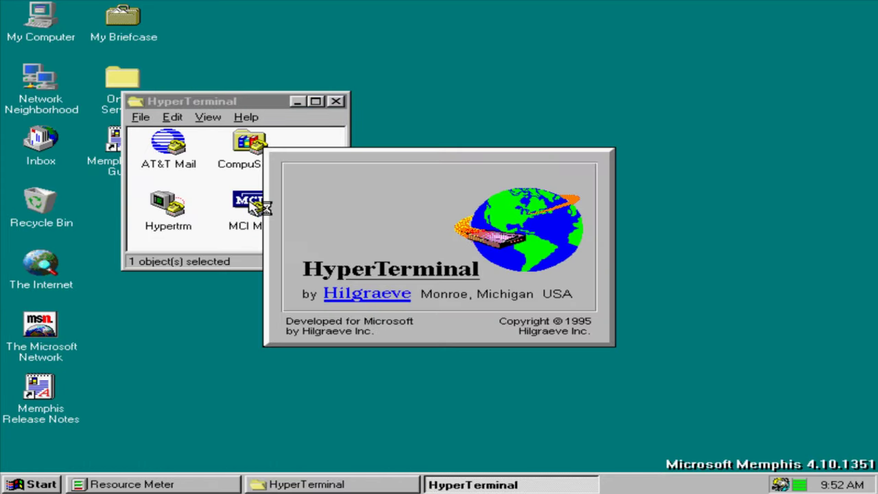
{"action": "left_click", "coordinate": [251, 164]}
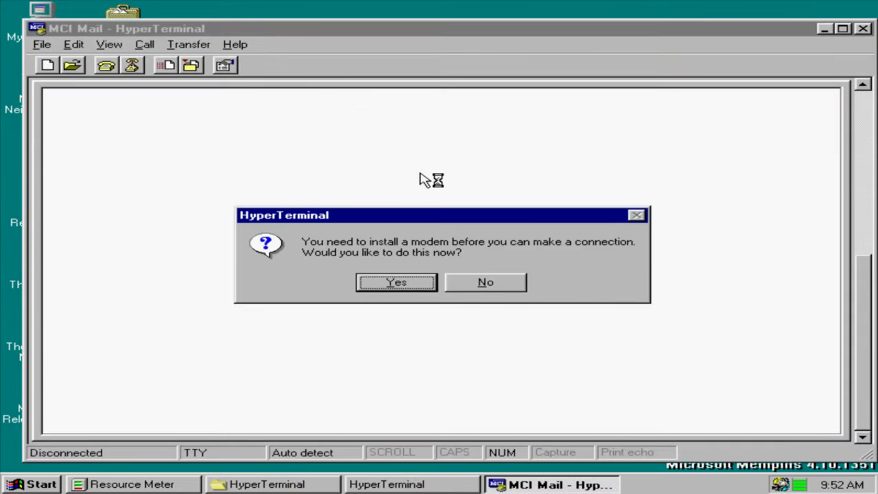
{"action": "left_click", "coordinate": [468, 282]}
{"action": "left_click", "coordinate": [464, 282]}
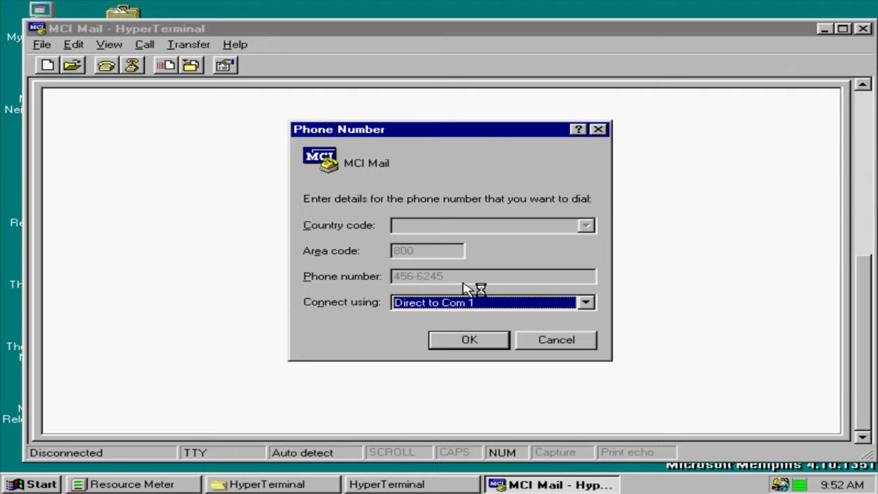
{"action": "left_click", "coordinate": [488, 286]}
{"action": "left_click", "coordinate": [442, 282]}
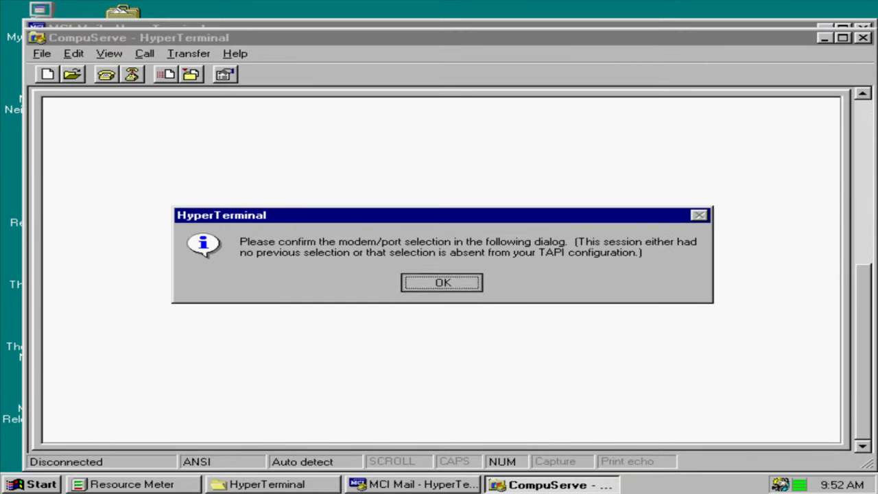
Cancel both phone number setups and close the CompuServe and MCI Mail sessions, the HyperTerminal folder and Resource Meter.
{"action": "left_click", "coordinate": [560, 348]}
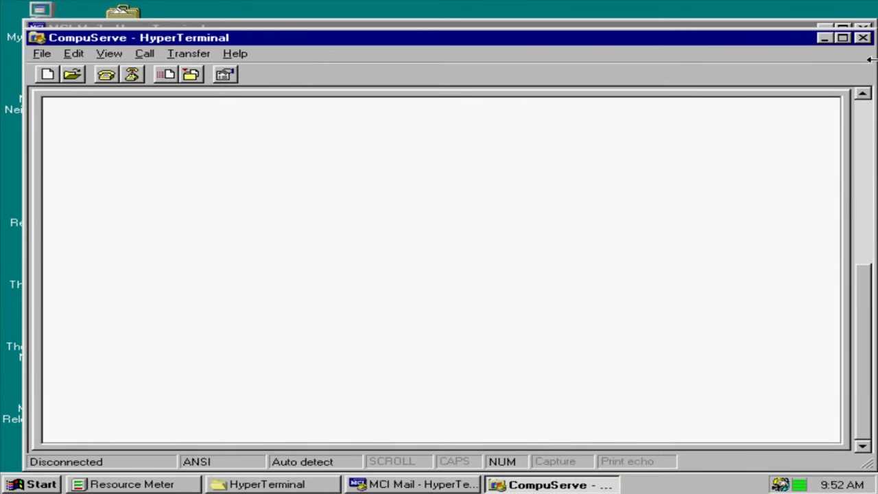
{"action": "left_click", "coordinate": [863, 37]}
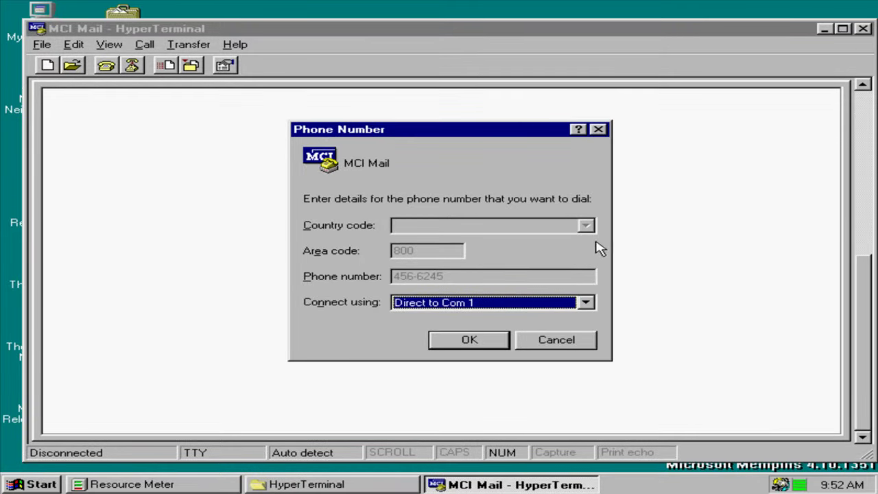
{"action": "left_click", "coordinate": [552, 343]}
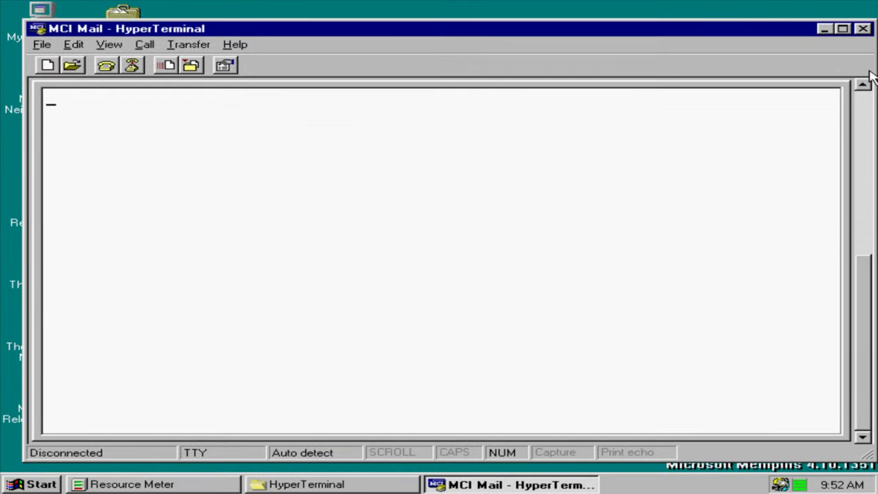
{"action": "left_click", "coordinate": [863, 28]}
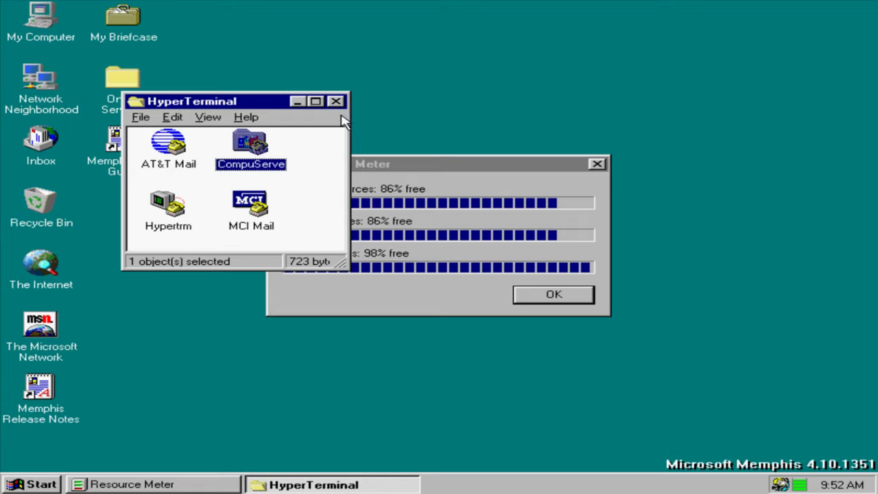
{"action": "left_click", "coordinate": [336, 101]}
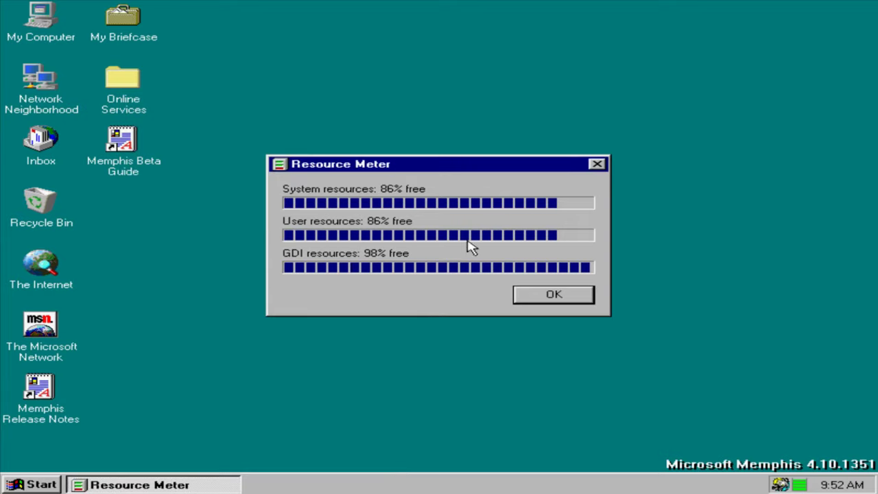
{"action": "left_click", "coordinate": [533, 295]}
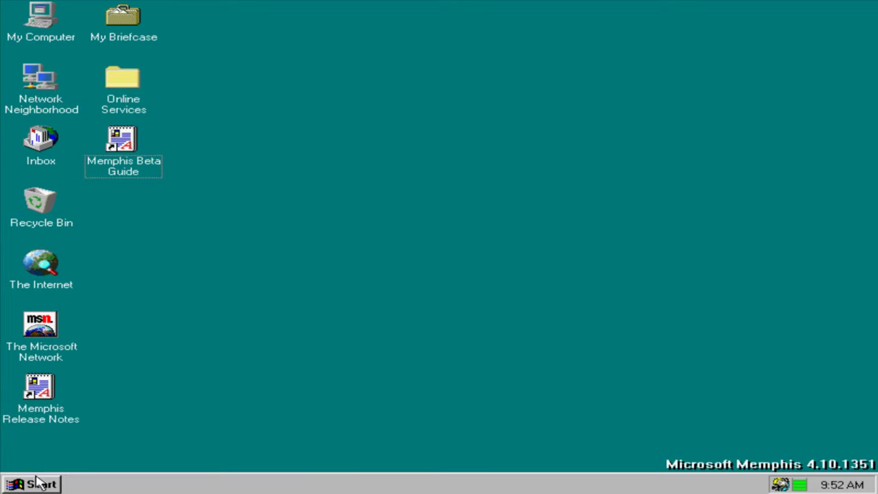
Launch the Imaging accessory.
{"action": "left_click", "coordinate": [39, 483]}
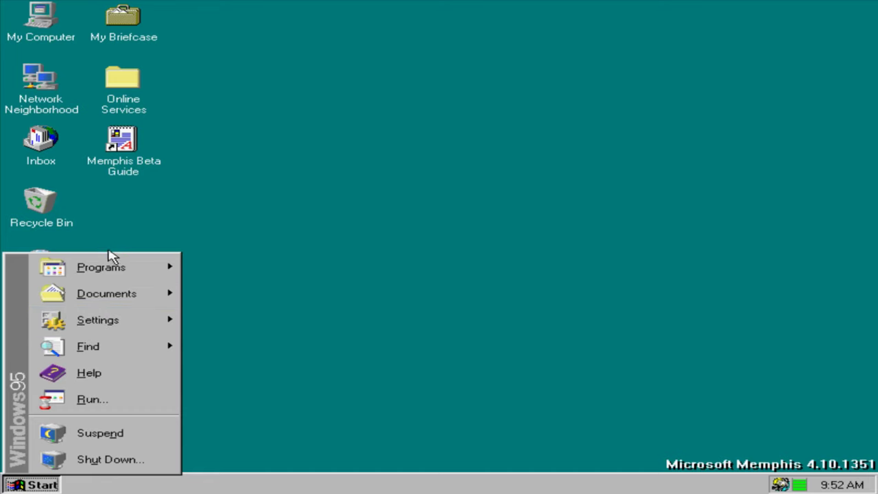
{"action": "mouse_move", "coordinate": [117, 261]}
{"action": "mouse_move", "coordinate": [259, 274]}
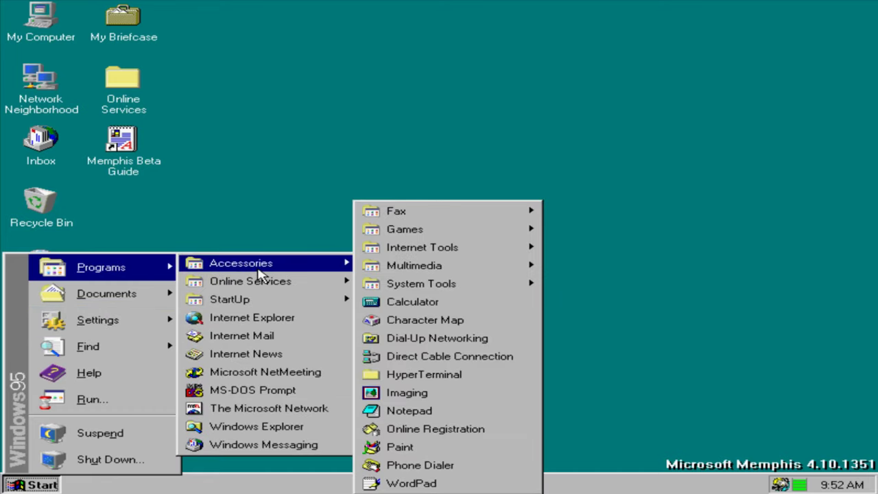
{"action": "left_click", "coordinate": [440, 394]}
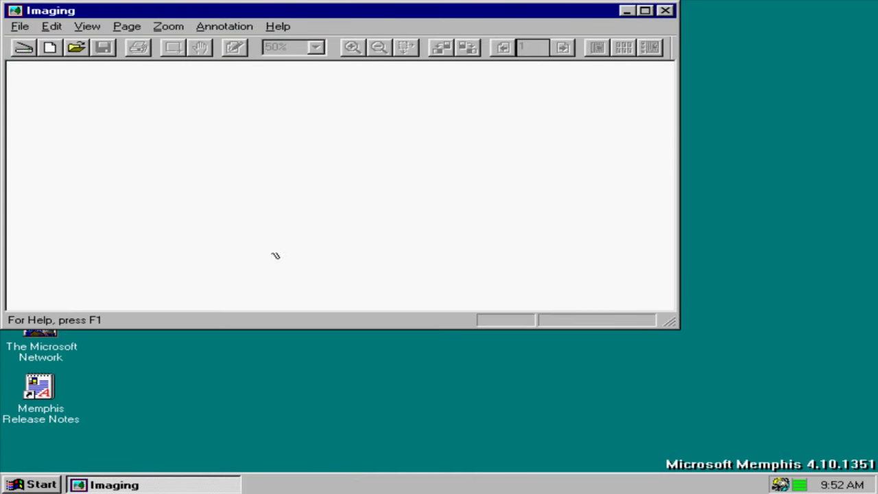
View the About information for Imaging and close the program.
{"action": "left_click", "coordinate": [288, 25]}
{"action": "left_click", "coordinate": [297, 63]}
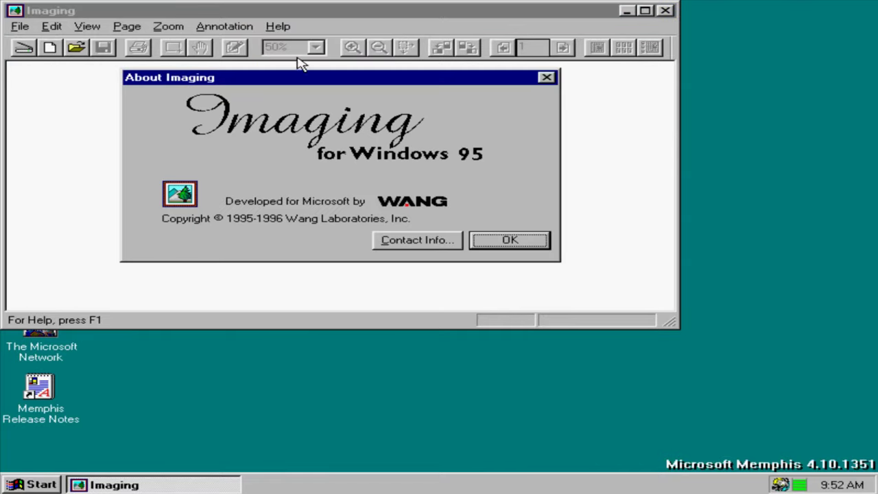
{"action": "key", "text": "Return"}
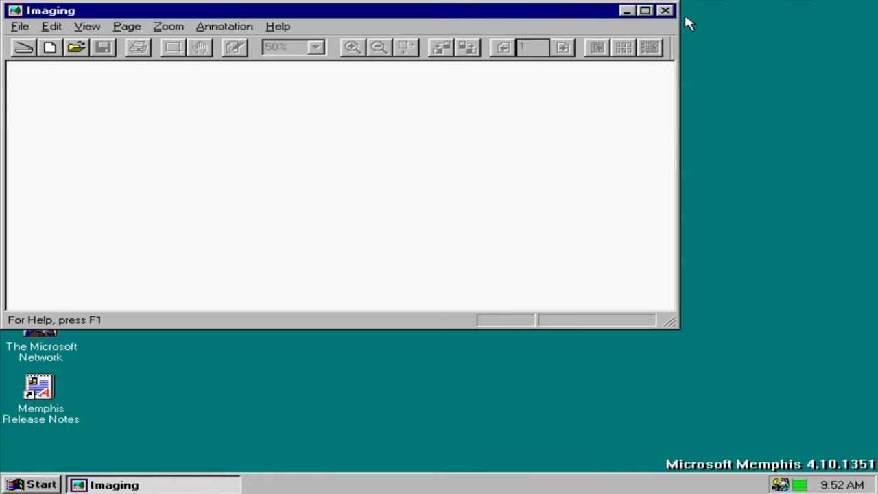
{"action": "left_click", "coordinate": [664, 11]}
Launch the Notepad accessory.
{"action": "left_click", "coordinate": [19, 483]}
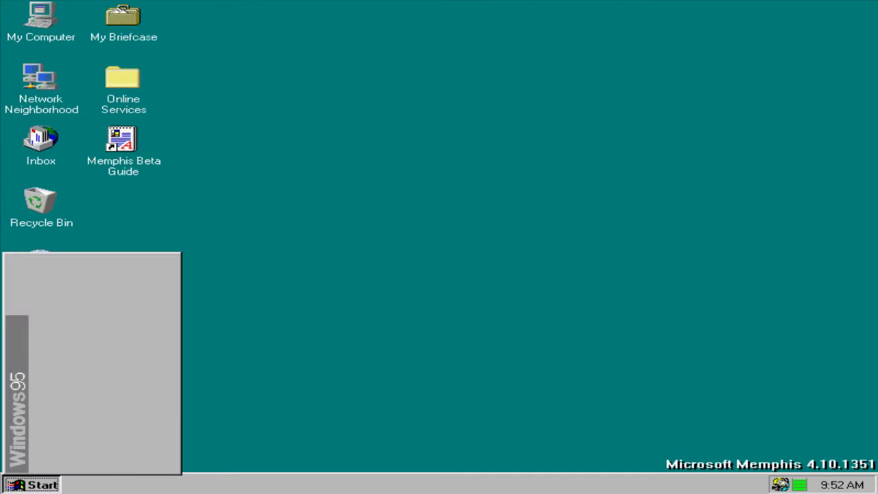
{"action": "mouse_move", "coordinate": [161, 275]}
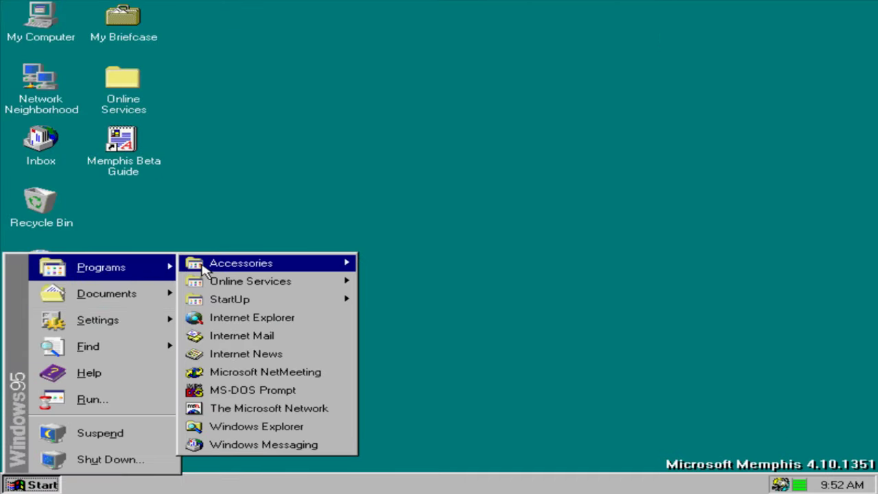
{"action": "mouse_move", "coordinate": [196, 263]}
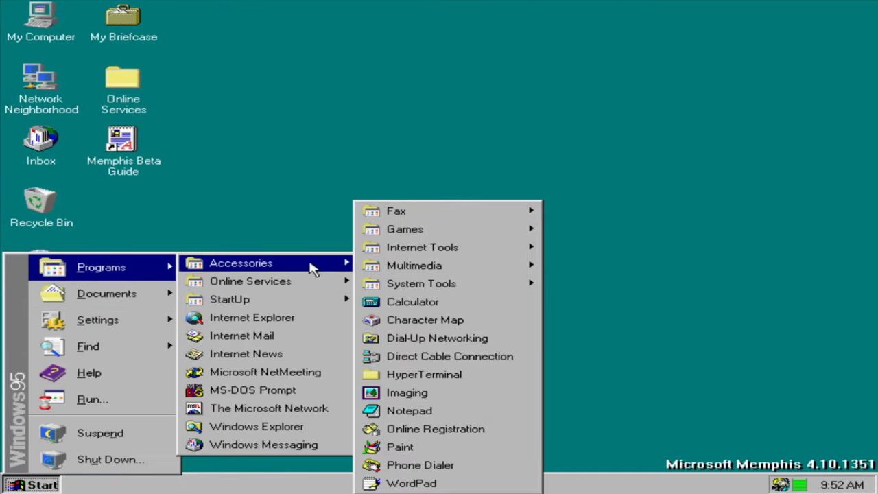
{"action": "left_click", "coordinate": [427, 411]}
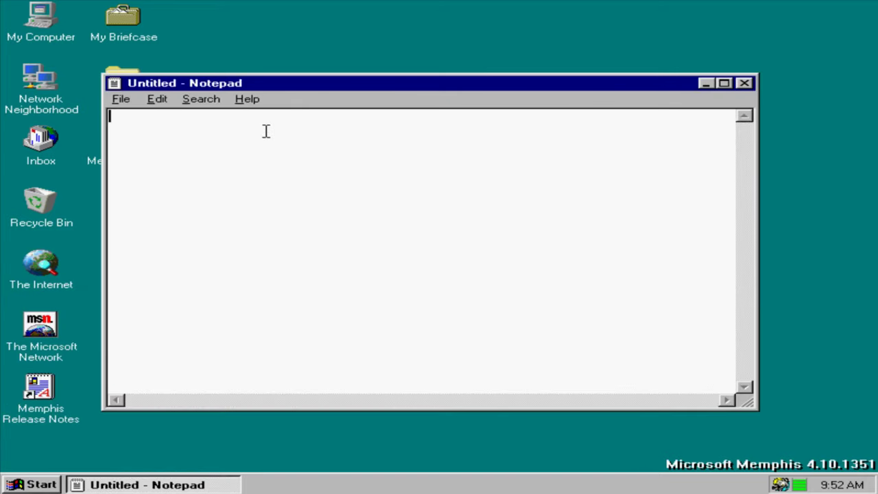
View the About information for Notepad and close the program.
{"action": "left_click", "coordinate": [247, 99]}
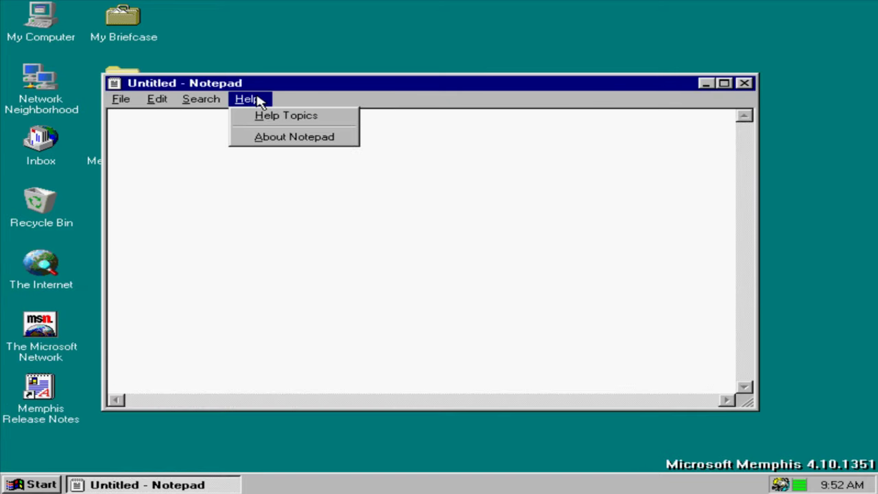
{"action": "left_click", "coordinate": [268, 140]}
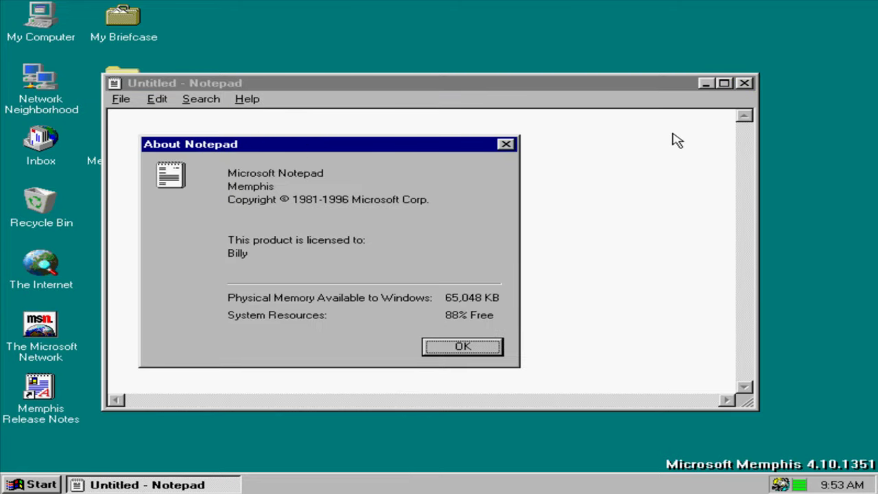
{"action": "left_click", "coordinate": [743, 83]}
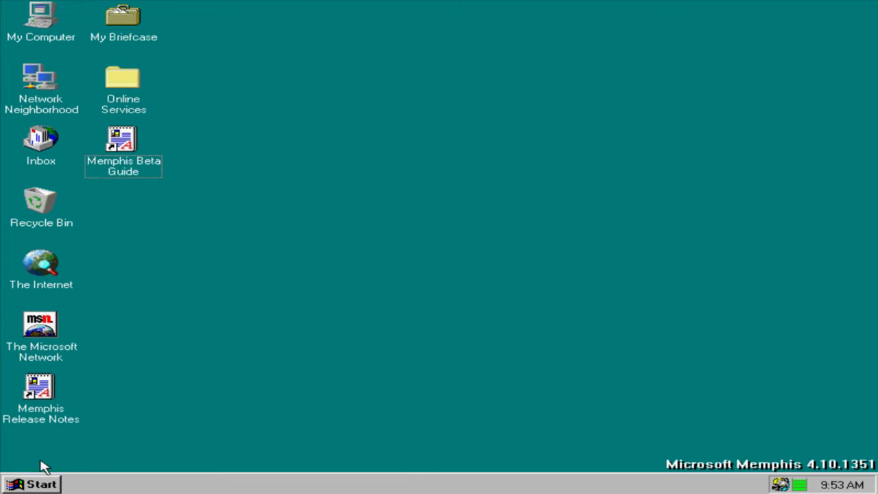
Launch the Online Registration accessory.
{"action": "left_click", "coordinate": [26, 482]}
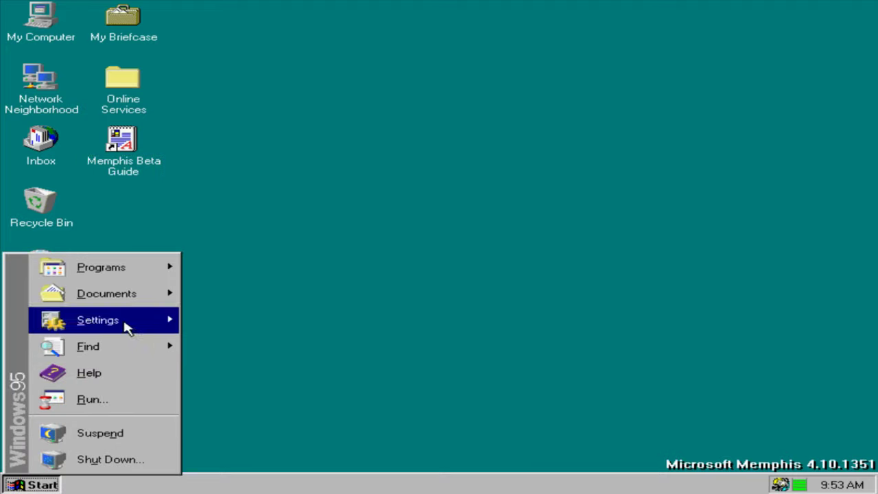
{"action": "mouse_move", "coordinate": [137, 266]}
{"action": "mouse_move", "coordinate": [216, 265]}
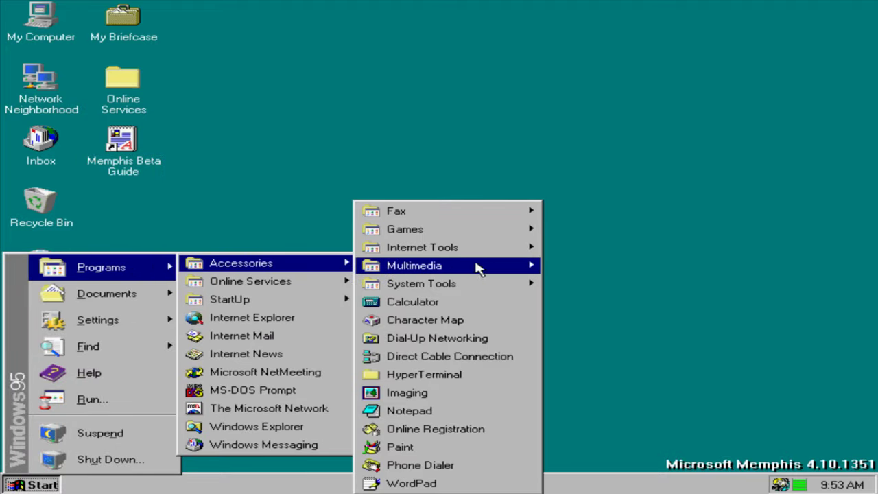
{"action": "left_click", "coordinate": [432, 429]}
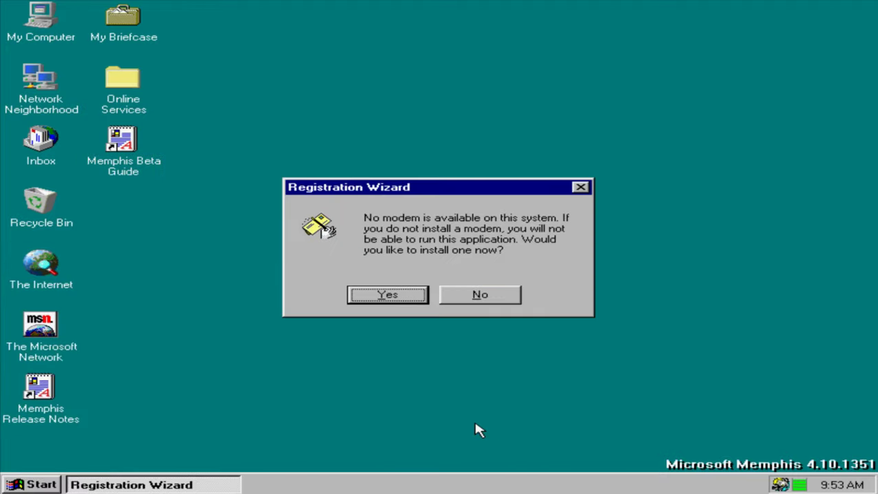
Decline installing a modem, cancel the Install New Modem wizard and dismiss the Registration Wizard.
{"action": "left_click", "coordinate": [472, 297]}
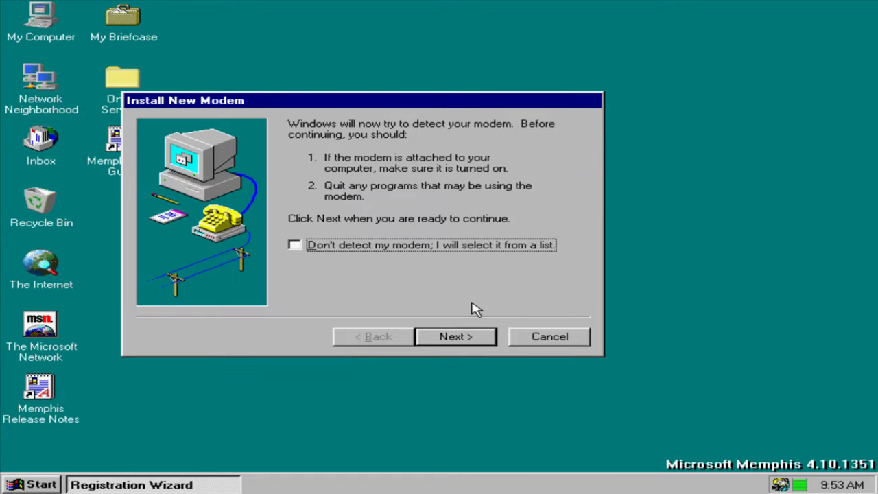
{"action": "key", "text": "Escape"}
{"action": "left_click", "coordinate": [481, 294]}
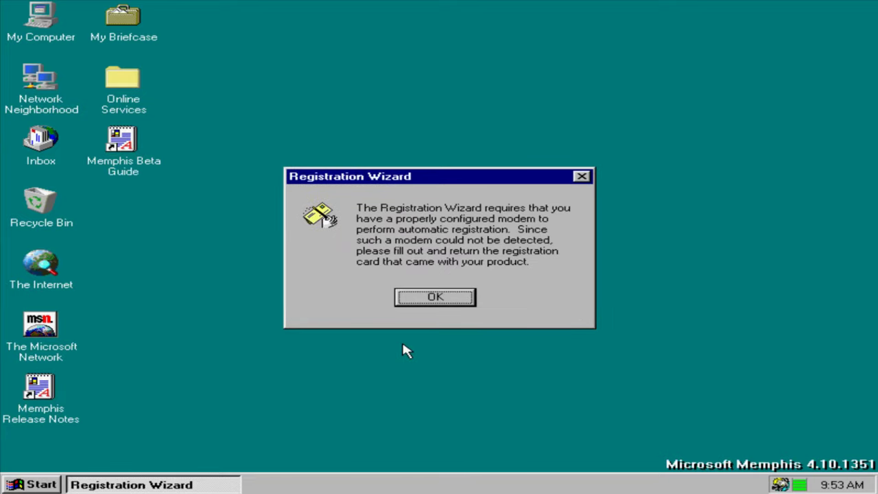
{"action": "key", "text": "Return"}
Launch the Paint accessory.
{"action": "left_click", "coordinate": [41, 485]}
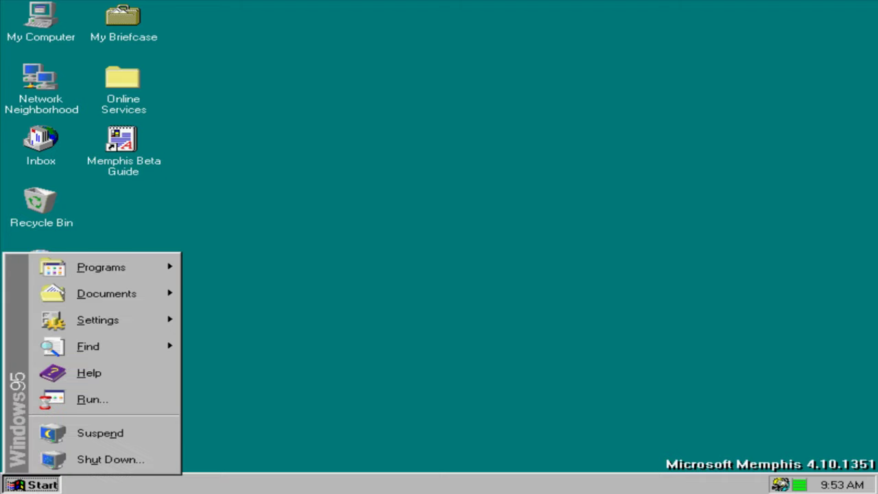
{"action": "mouse_move", "coordinate": [122, 278]}
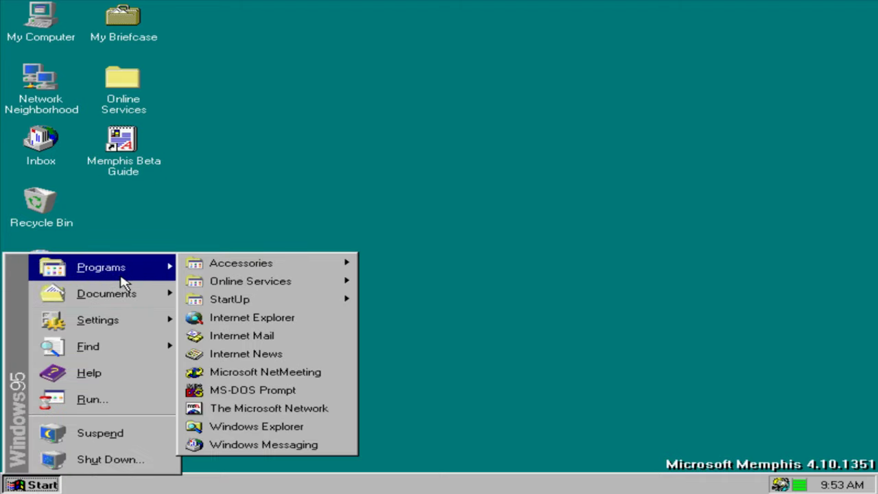
{"action": "mouse_move", "coordinate": [226, 269]}
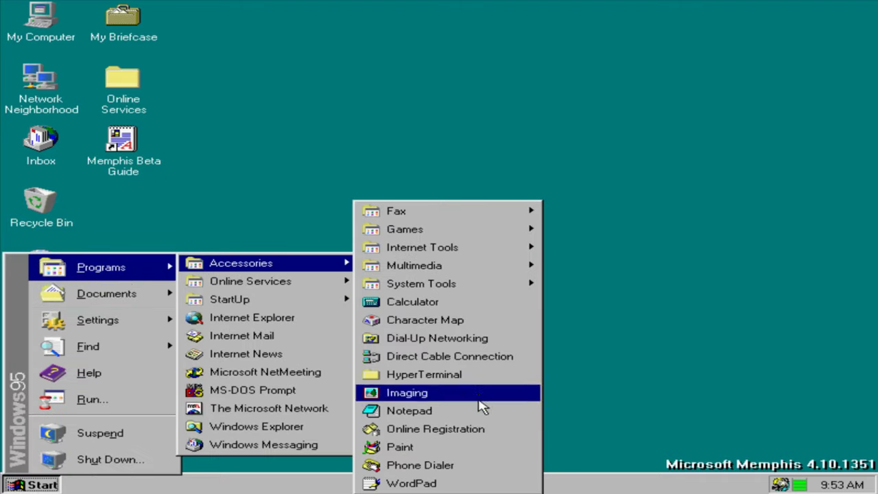
{"action": "left_click", "coordinate": [470, 459]}
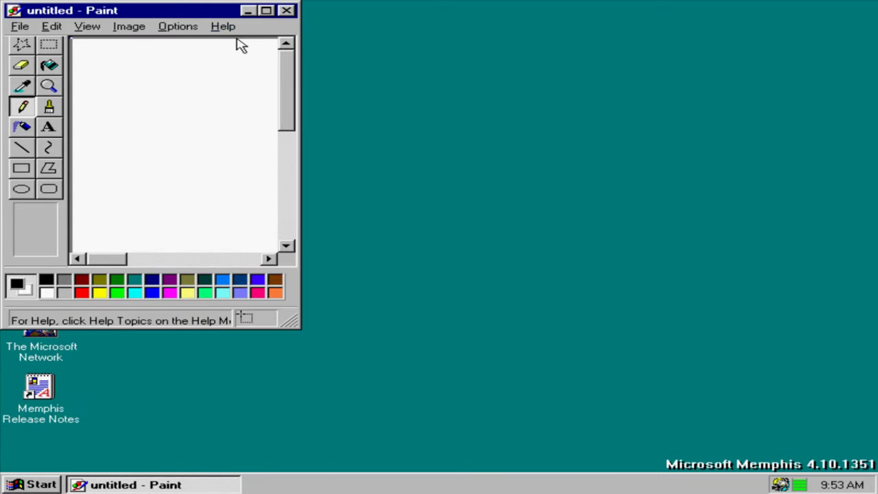
View the About information for Paint and dismiss it.
{"action": "left_click", "coordinate": [231, 29]}
{"action": "left_click", "coordinate": [260, 65]}
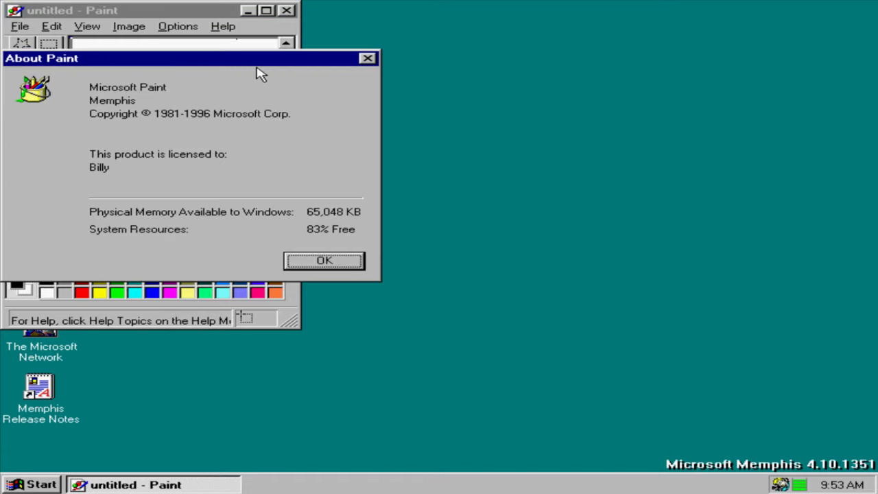
{"action": "key", "text": "Return"}
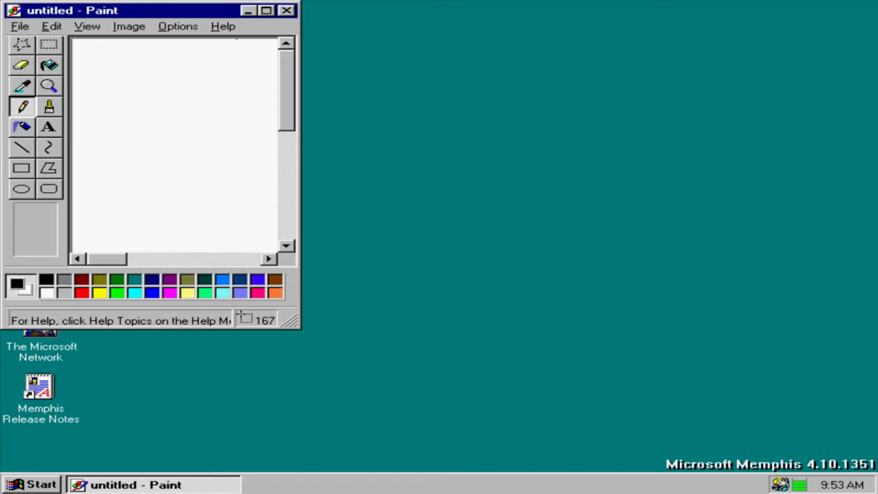
Scribble freehand pencil loops across the blank canvas and close Paint without saving the drawing.
{"action": "mouse_move", "coordinate": [256, 67]}
{"action": "left_mouse_down"}
{"action": "mouse_move", "coordinate": [239, 129]}
{"action": "mouse_move", "coordinate": [133, 199]}
{"action": "mouse_move", "coordinate": [100, 253]}
{"action": "left_mouse_up"}
{"action": "mouse_move", "coordinate": [211, 85]}
{"action": "left_mouse_down"}
{"action": "mouse_move", "coordinate": [186, 253]}
{"action": "mouse_move", "coordinate": [230, 36]}
{"action": "left_mouse_up"}
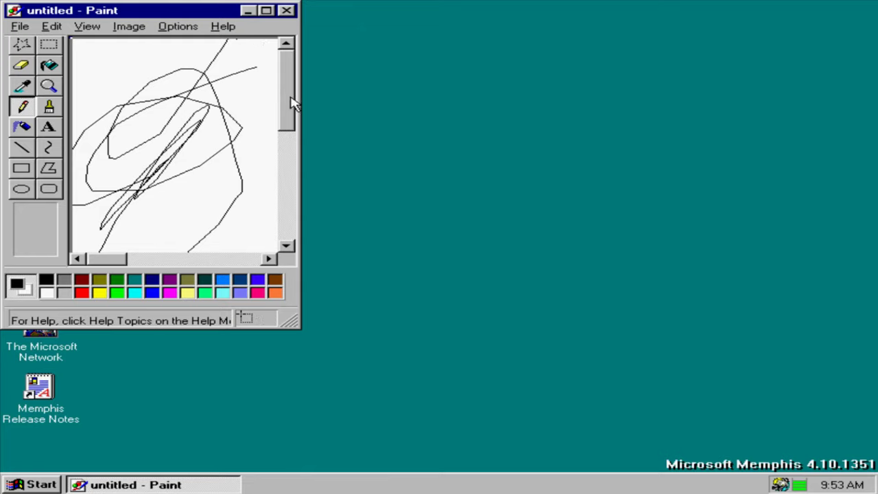
{"action": "left_click_drag", "start_coordinate": [291, 103], "coordinate": [310, 41]}
{"action": "left_click", "coordinate": [287, 11]}
{"action": "left_click", "coordinate": [149, 193]}
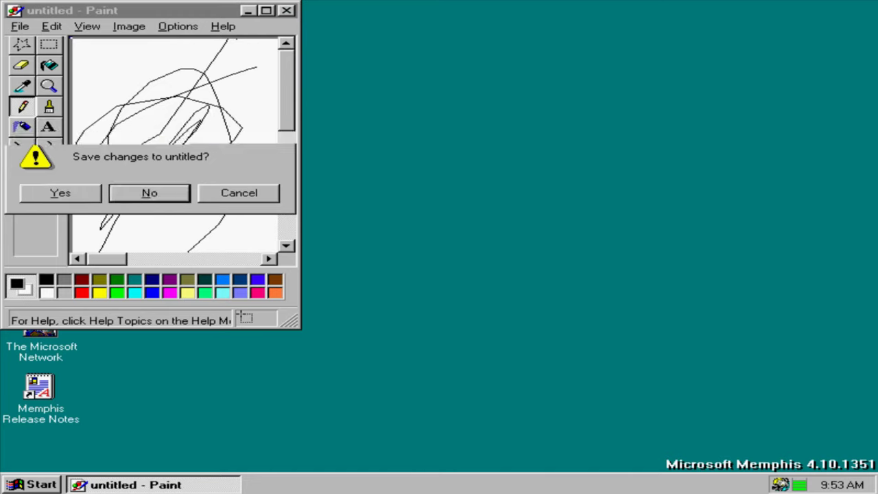
Launch the Phone Dialer accessory and dismiss its warning.
{"action": "left_click", "coordinate": [57, 487]}
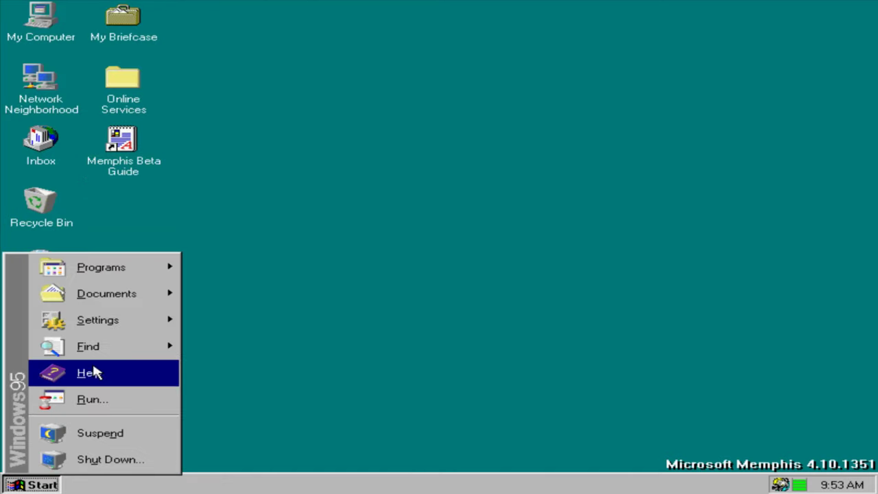
{"action": "mouse_move", "coordinate": [140, 273]}
{"action": "mouse_move", "coordinate": [275, 268]}
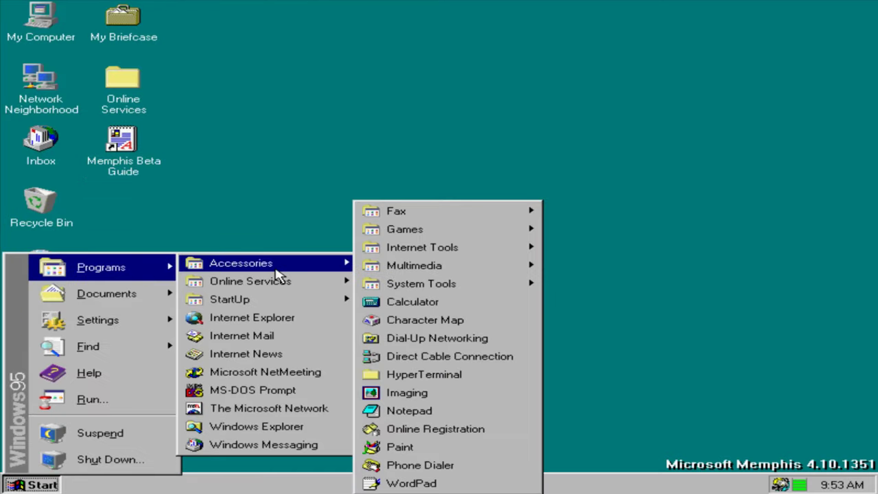
{"action": "left_click", "coordinate": [456, 465]}
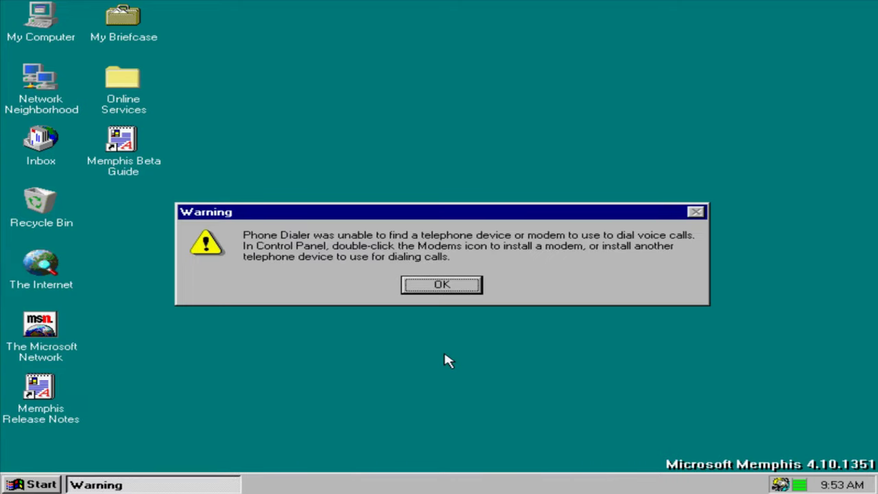
{"action": "key", "text": "Return"}
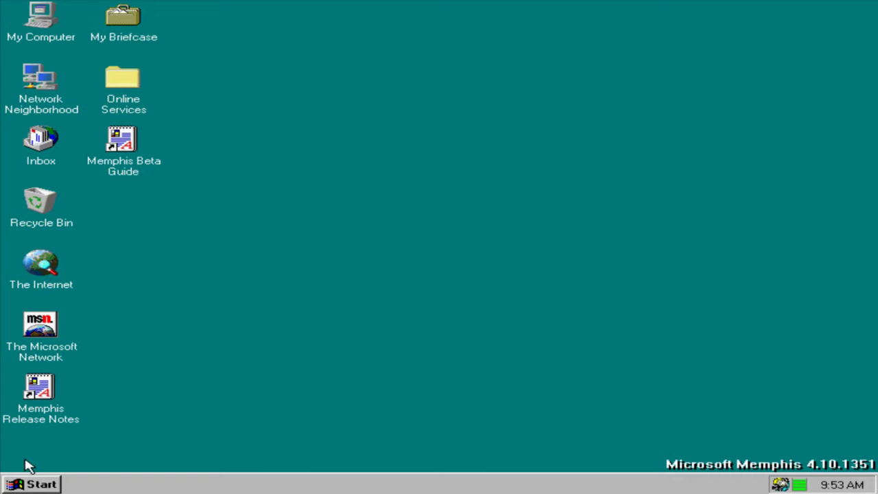
Launch the WordPad accessory.
{"action": "left_click", "coordinate": [31, 485]}
{"action": "mouse_move", "coordinate": [137, 266]}
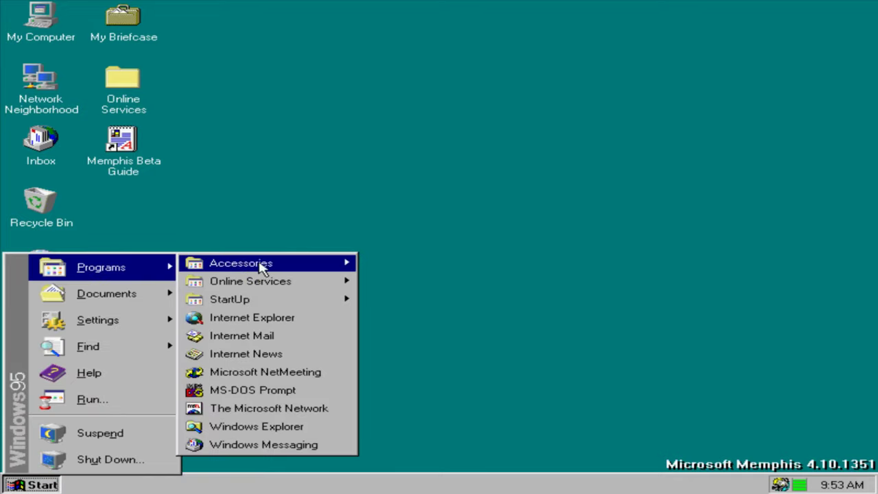
{"action": "mouse_move", "coordinate": [264, 266]}
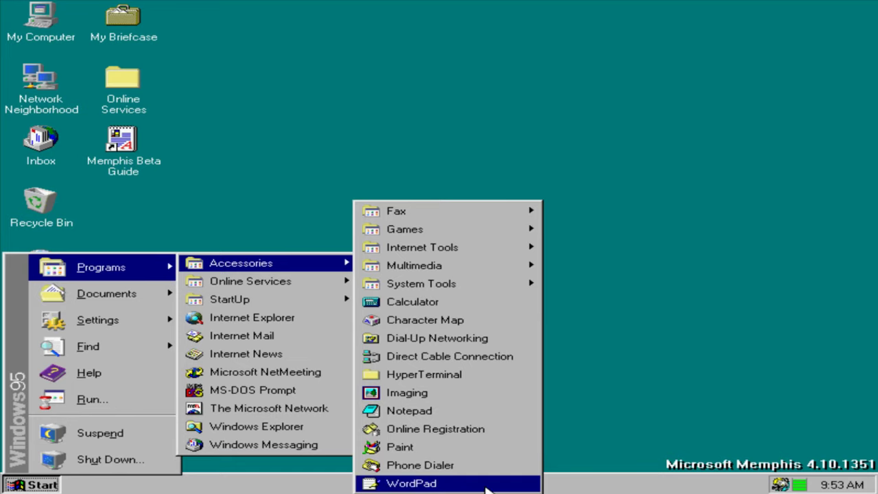
{"action": "left_click", "coordinate": [412, 483]}
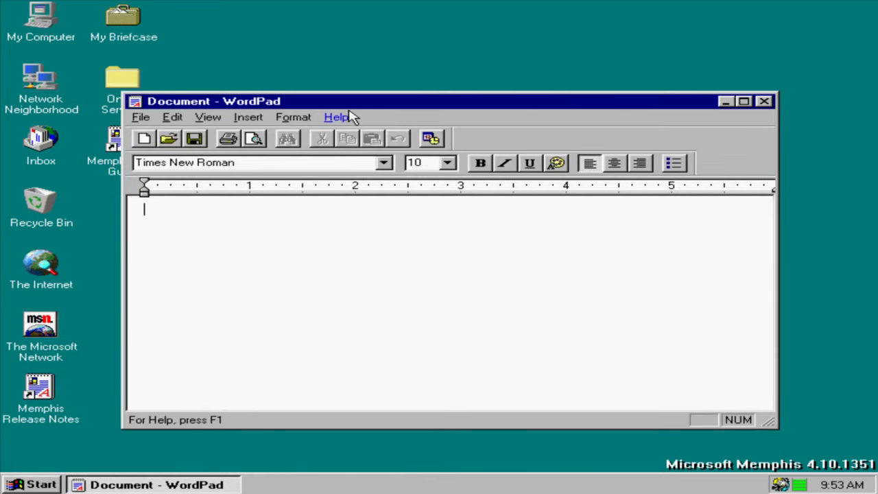
View the About information for WordPad and close the program.
{"action": "left_click", "coordinate": [349, 117]}
{"action": "left_click", "coordinate": [348, 154]}
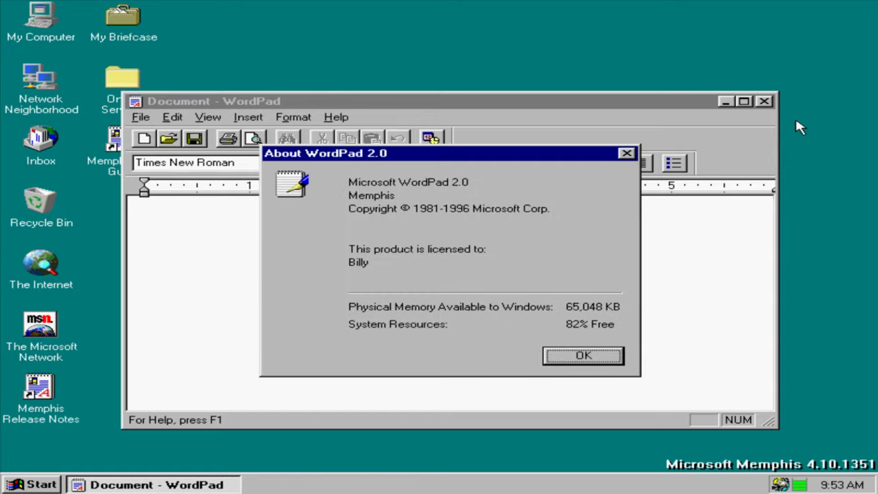
{"action": "key", "text": "Return"}
{"action": "left_click", "coordinate": [764, 101]}
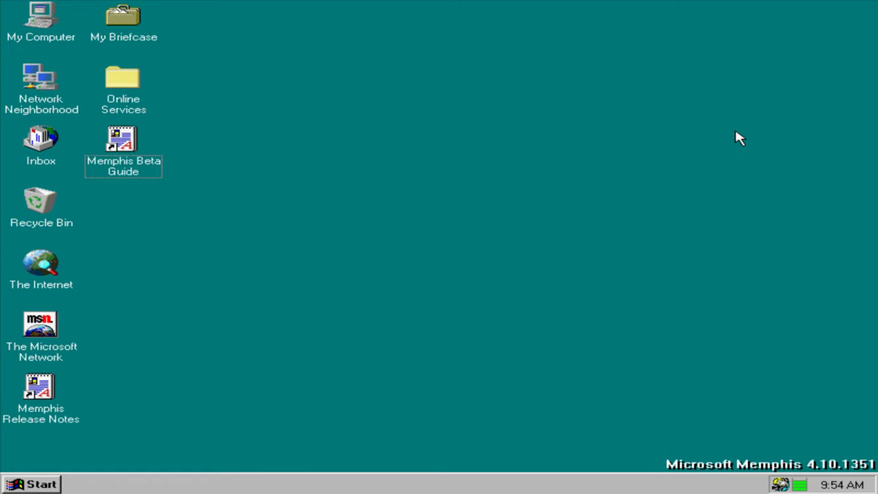
Launch the Internet Mail program.
{"action": "left_click", "coordinate": [41, 484]}
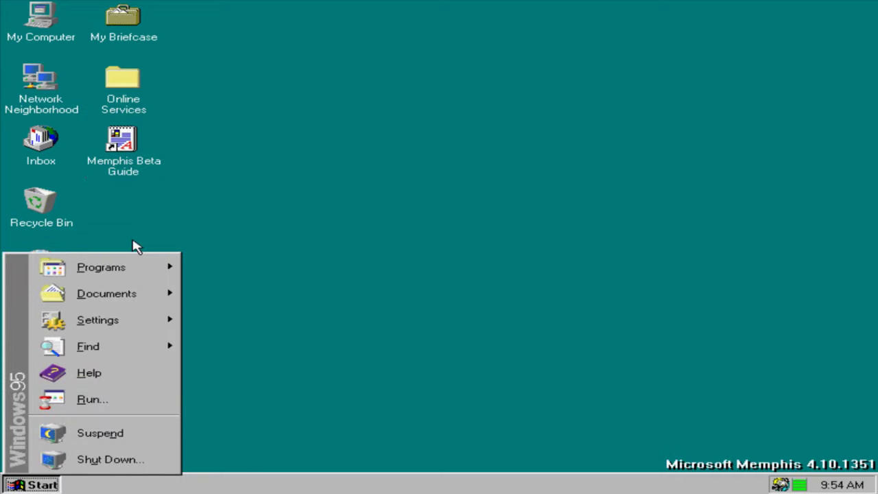
{"action": "mouse_move", "coordinate": [172, 268]}
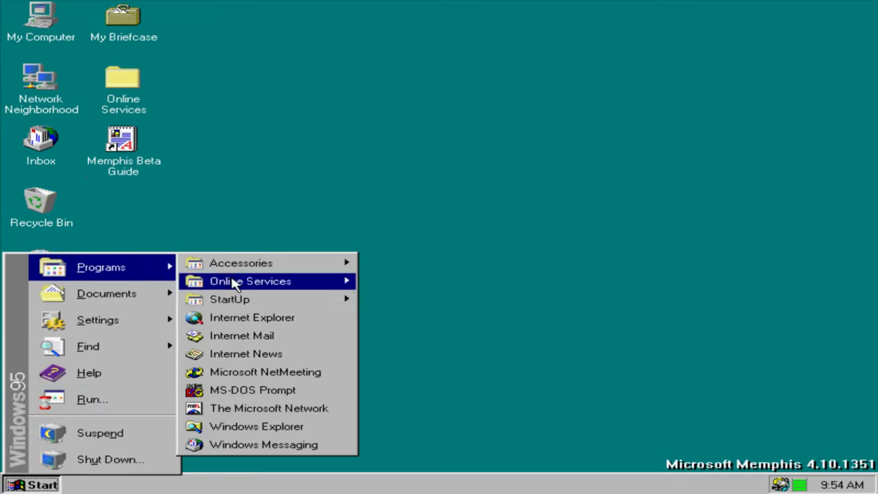
{"action": "mouse_move", "coordinate": [234, 283]}
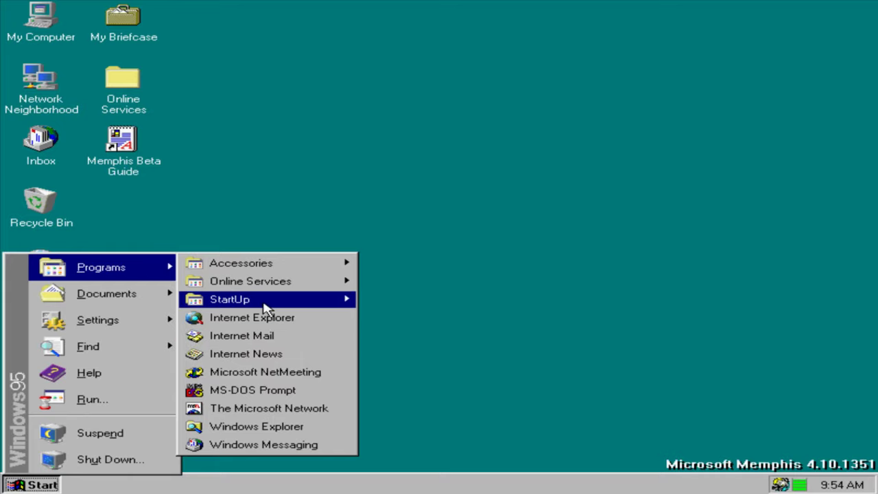
{"action": "left_click", "coordinate": [265, 343]}
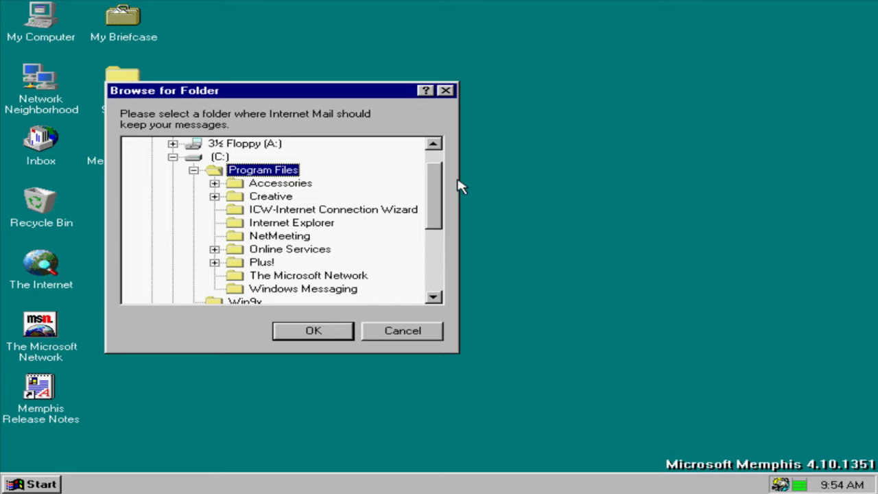
Choose the Temp folder inside Windows on drive C: as the place where Internet Mail keeps its messages.
{"action": "left_click_drag", "start_coordinate": [434, 198], "coordinate": [472, 206]}
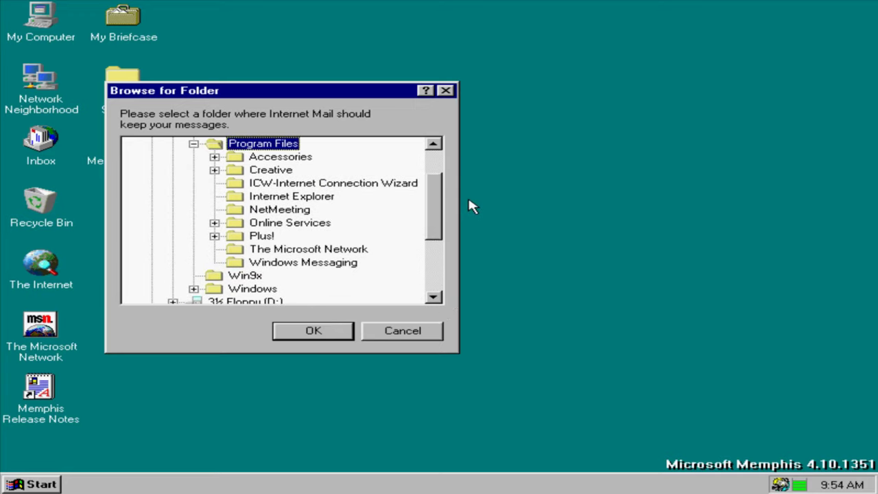
{"action": "left_click", "coordinate": [194, 145]}
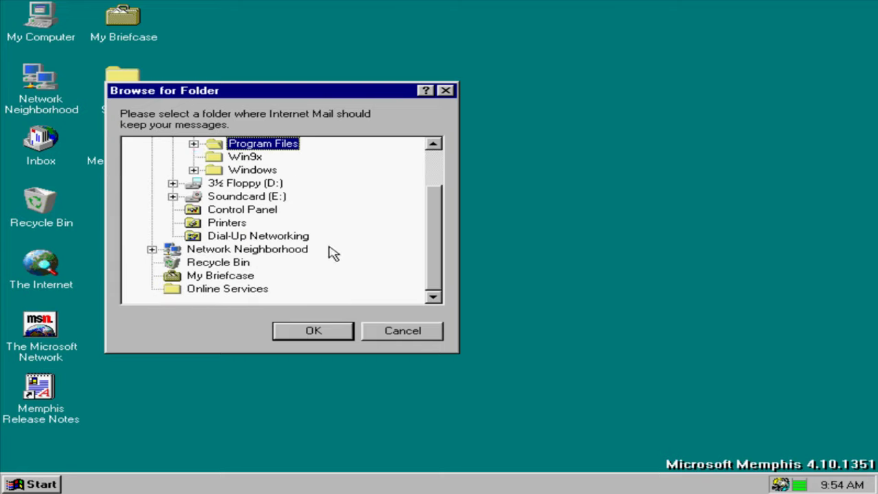
{"action": "left_click_drag", "start_coordinate": [433, 251], "coordinate": [433, 204]}
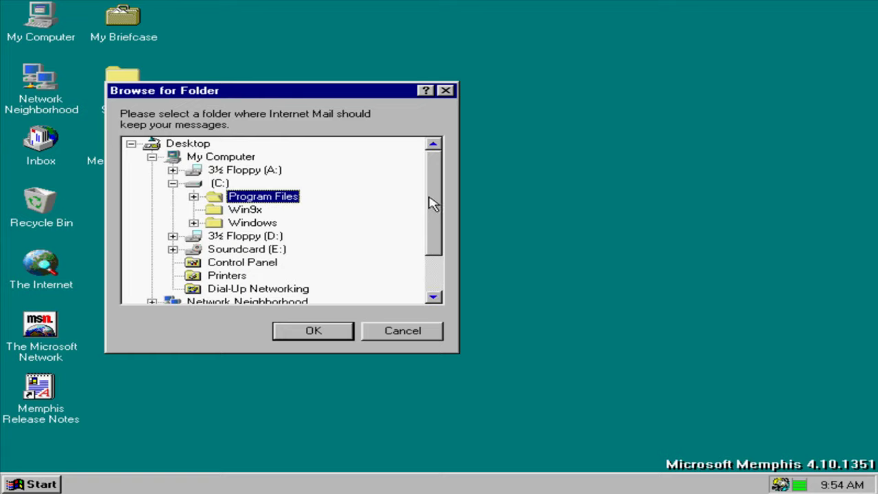
{"action": "left_click", "coordinate": [193, 223]}
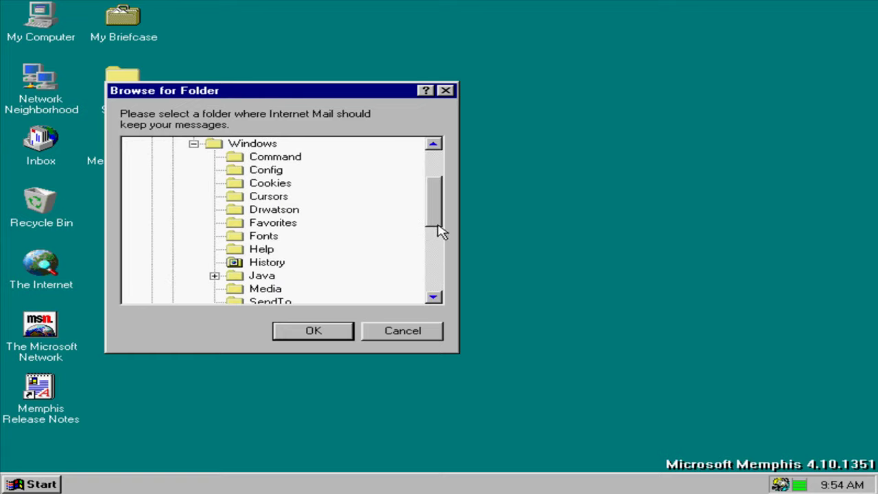
{"action": "left_click_drag", "start_coordinate": [439, 226], "coordinate": [433, 275]}
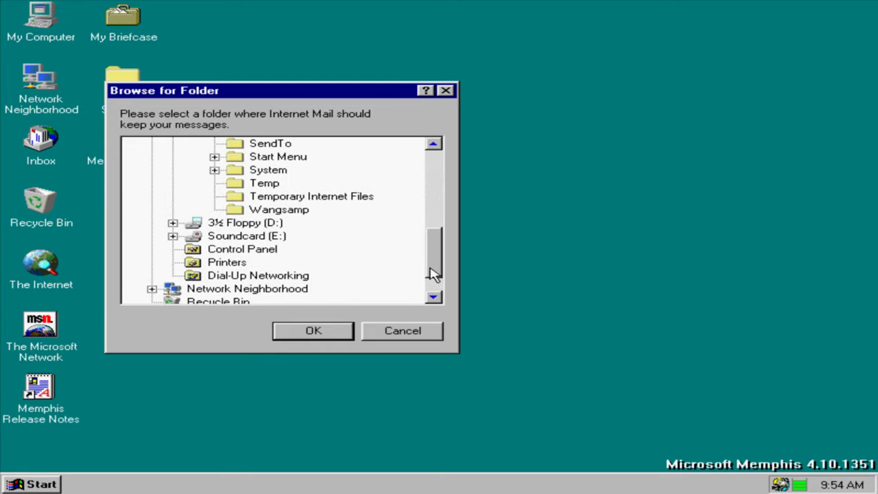
{"action": "left_click", "coordinate": [268, 182]}
{"action": "left_click", "coordinate": [312, 332]}
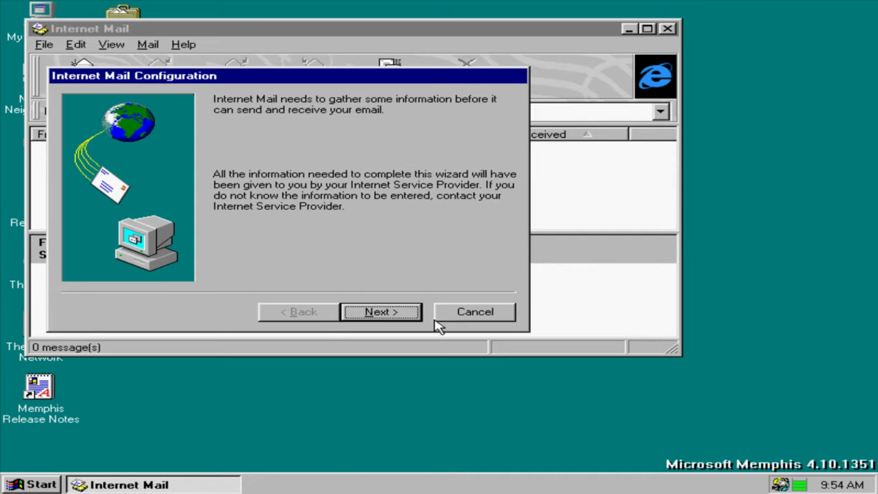
Advance the Internet Mail Configuration wizard to the name page and cancel it, confirming the cancellation.
{"action": "left_click", "coordinate": [414, 316]}
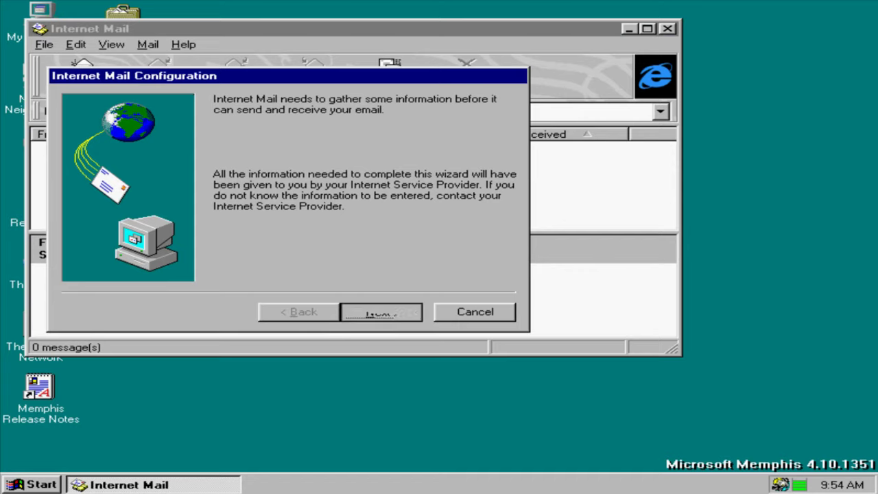
{"action": "left_click", "coordinate": [496, 317]}
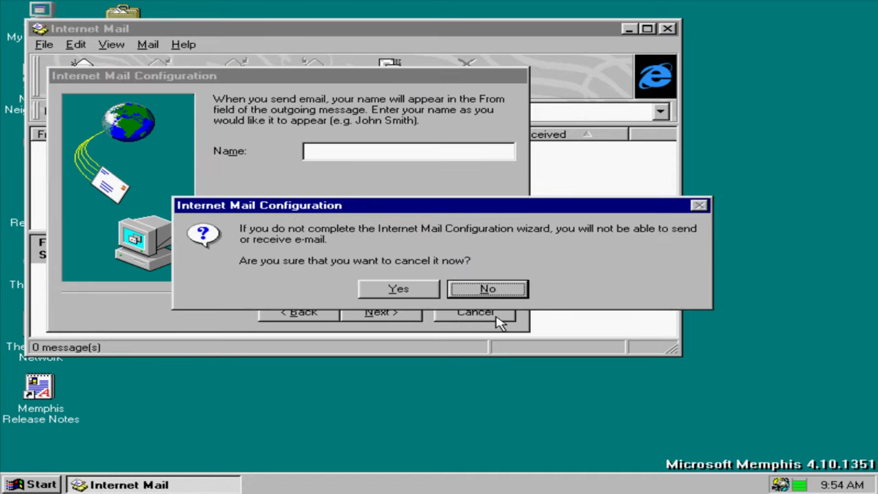
{"action": "left_click", "coordinate": [393, 292]}
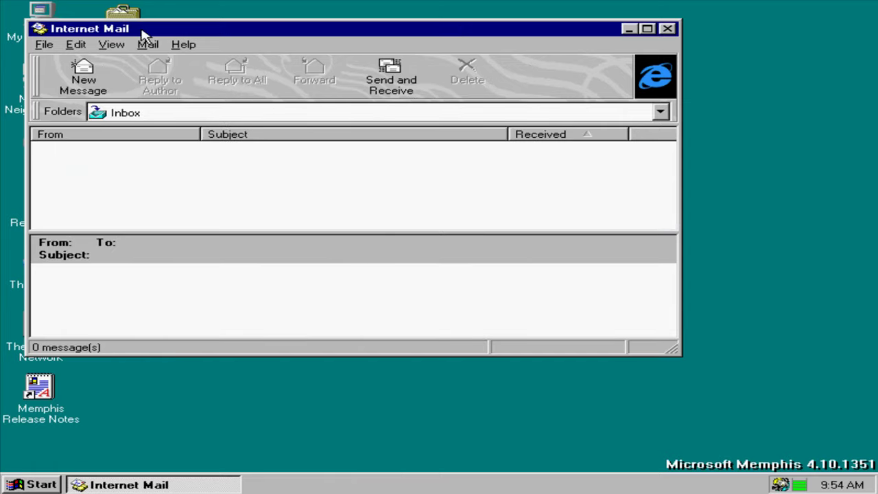
View the About information from Internet Mail and close the program.
{"action": "left_click", "coordinate": [183, 44]}
{"action": "left_click", "coordinate": [240, 137]}
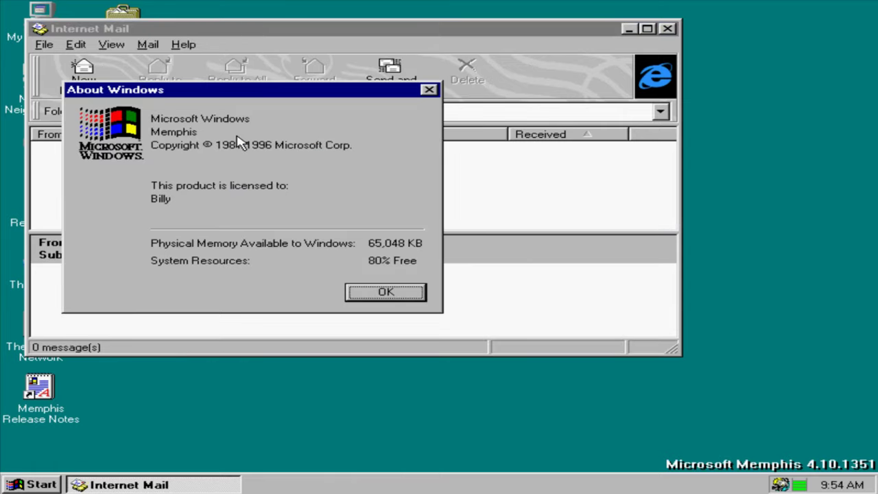
{"action": "left_click", "coordinate": [402, 295]}
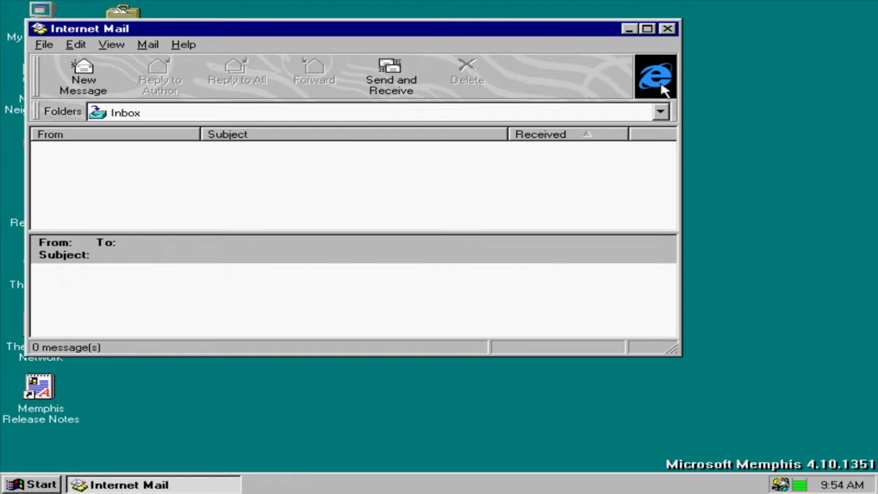
{"action": "left_click", "coordinate": [667, 29]}
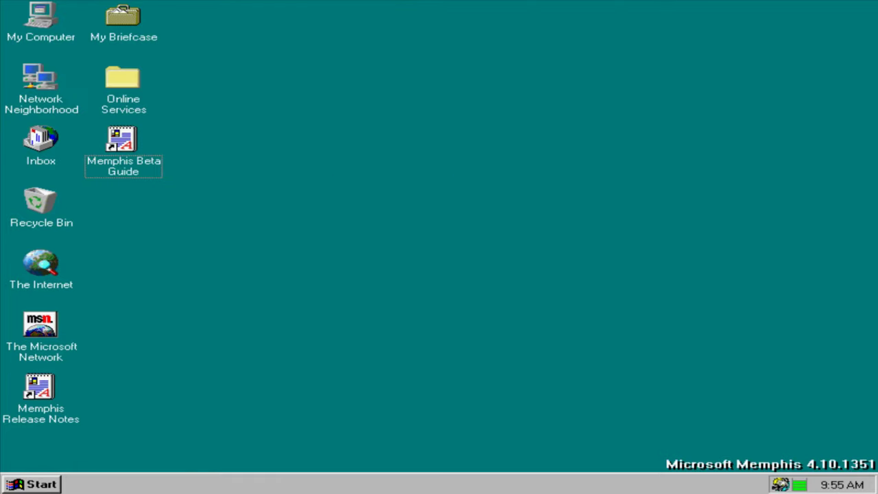
Look over the Online Services and StartUp program groups and launch Internet News.
{"action": "left_click", "coordinate": [31, 484]}
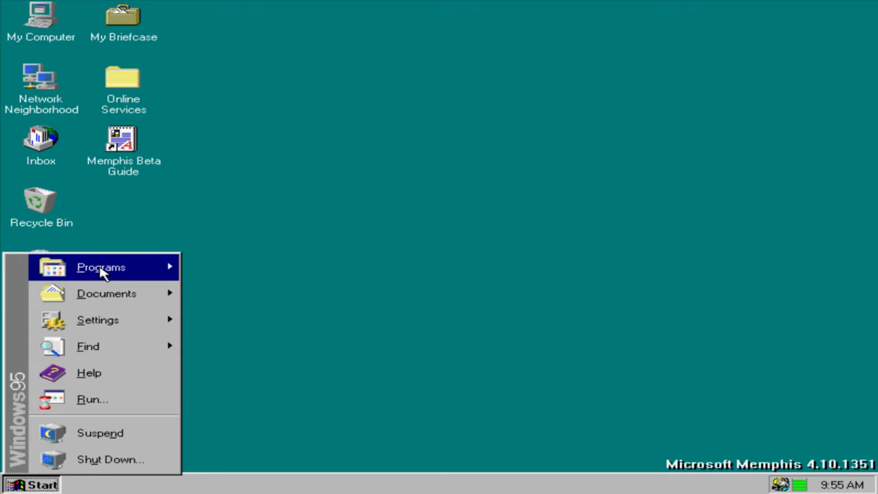
{"action": "mouse_move", "coordinate": [100, 272]}
{"action": "mouse_move", "coordinate": [288, 284]}
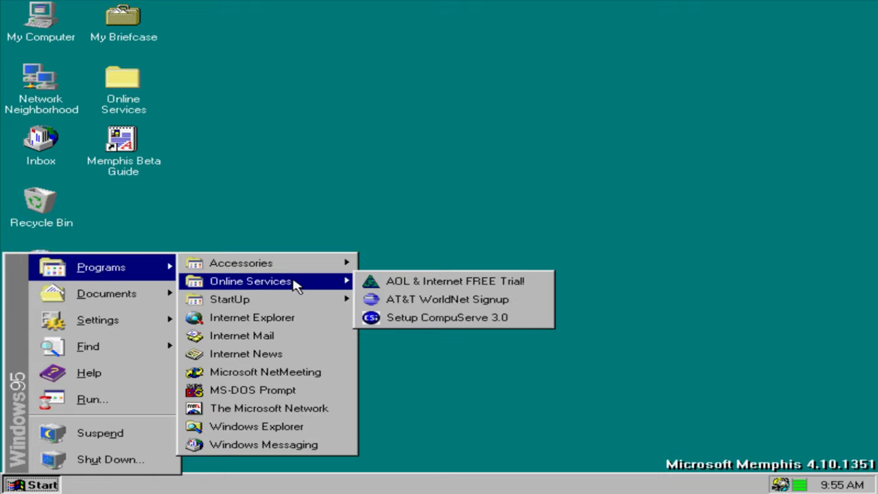
{"action": "mouse_move", "coordinate": [291, 302]}
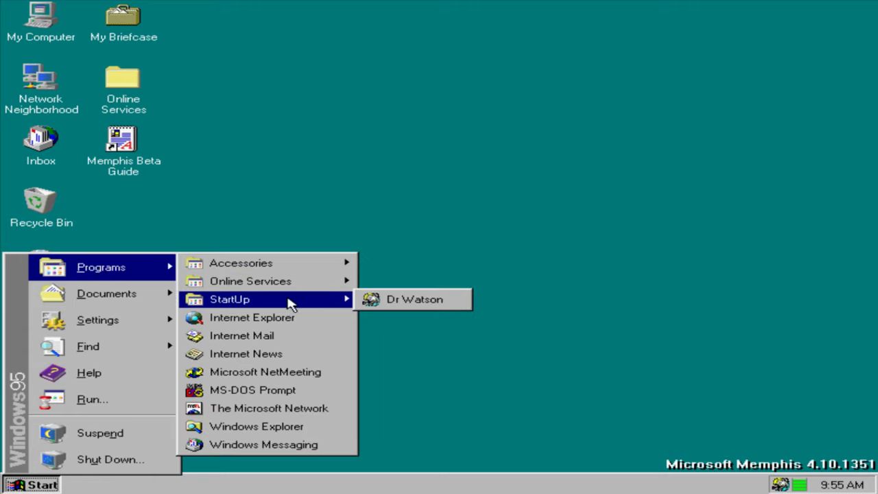
{"action": "left_click", "coordinate": [286, 354]}
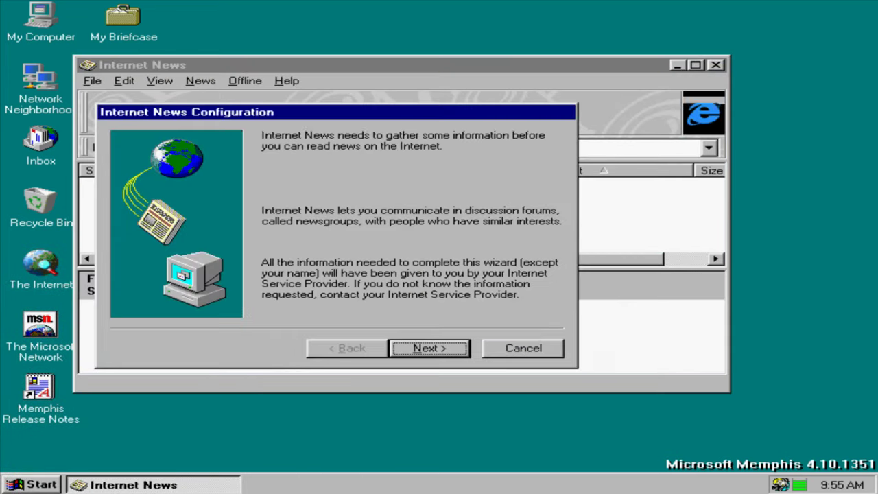
Advance the Internet News Configuration wizard to the name and e-mail page and cancel it, confirming the cancellation.
{"action": "left_click", "coordinate": [466, 355]}
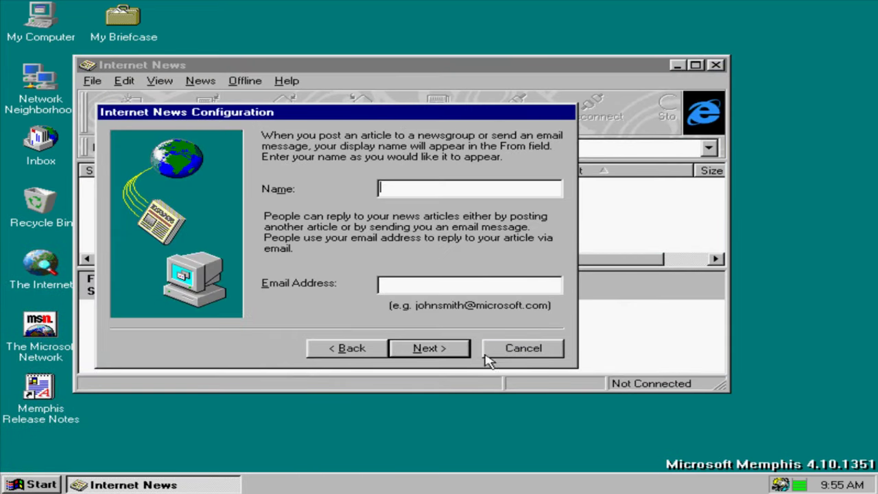
{"action": "left_click", "coordinate": [508, 349]}
{"action": "key", "text": "Left"}
{"action": "key", "text": "Return"}
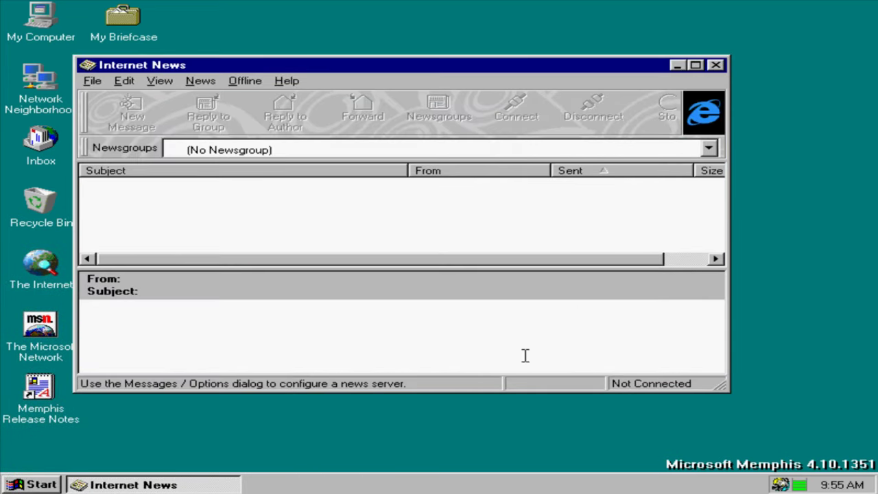
View the About Windows 95 information from Internet News and close the program.
{"action": "left_click", "coordinate": [294, 82]}
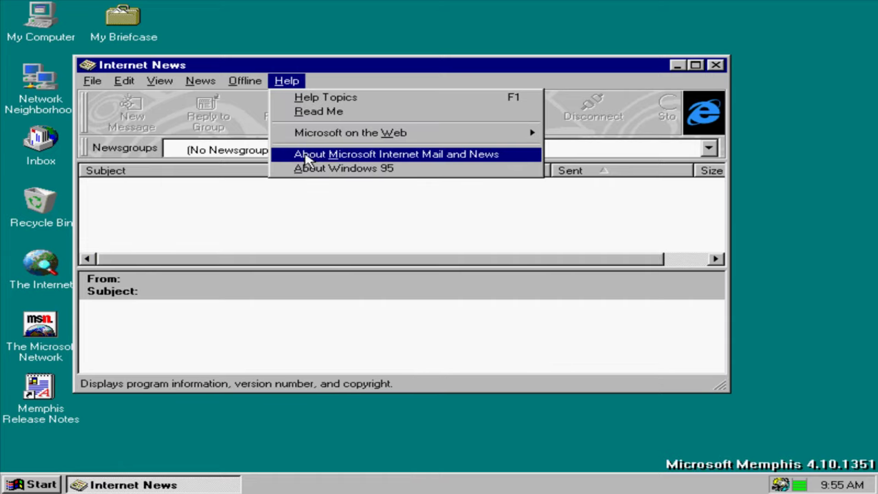
{"action": "left_click", "coordinate": [309, 173]}
{"action": "key", "text": "Return"}
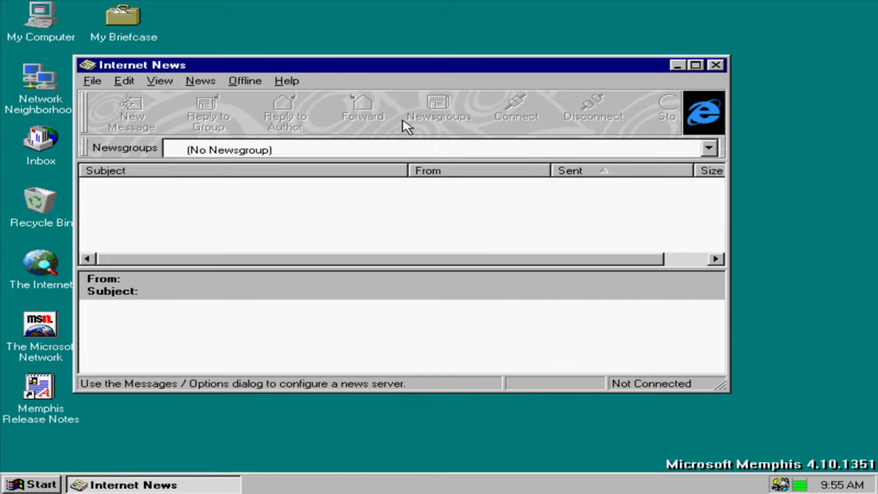
{"action": "left_click", "coordinate": [715, 64]}
Launch Microsoft NetMeeting, advance its User Location Service wizard to the personal information page and cancel the setup.
{"action": "key", "text": "ctrl+Escape"}
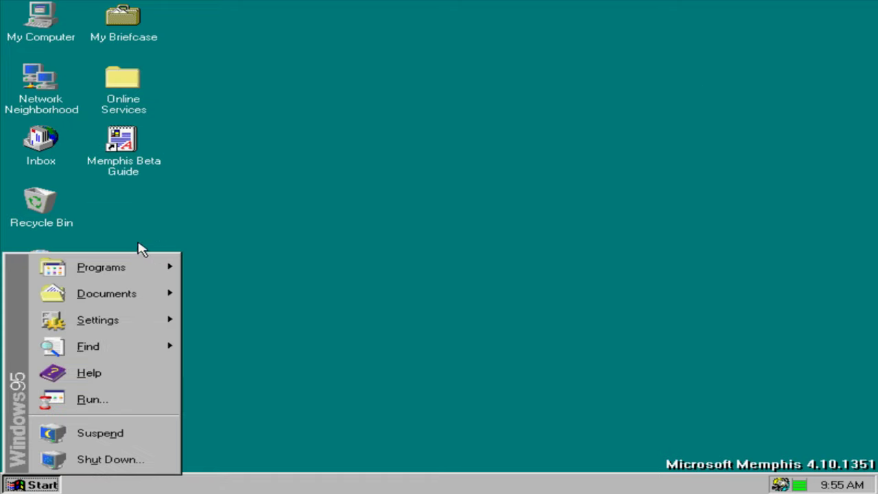
{"action": "mouse_move", "coordinate": [109, 268]}
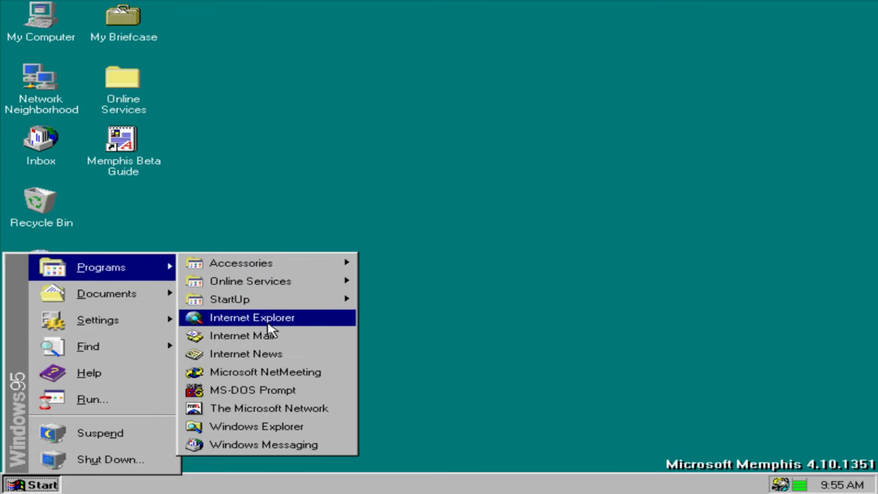
{"action": "left_click", "coordinate": [273, 373]}
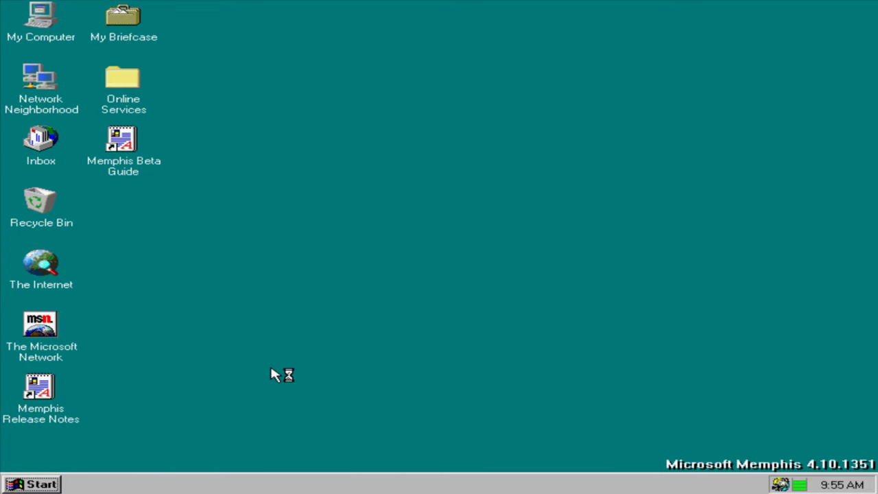
{"action": "left_click", "coordinate": [424, 329]}
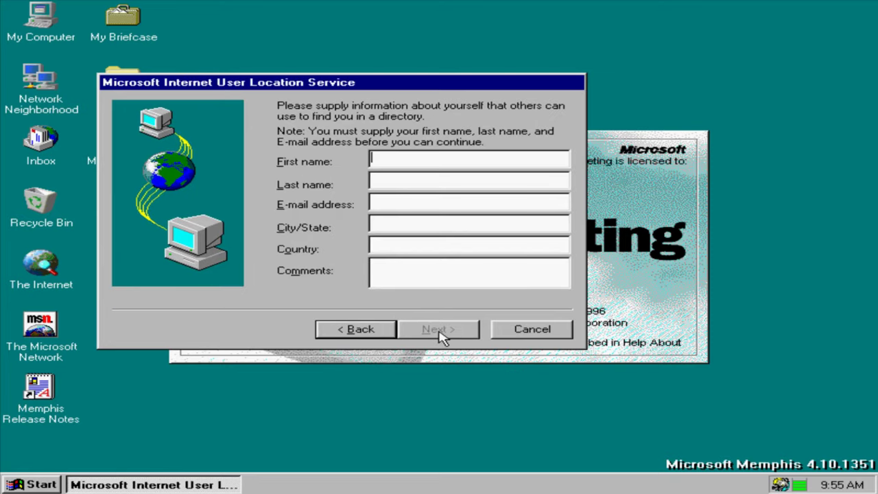
{"action": "left_click", "coordinate": [521, 332]}
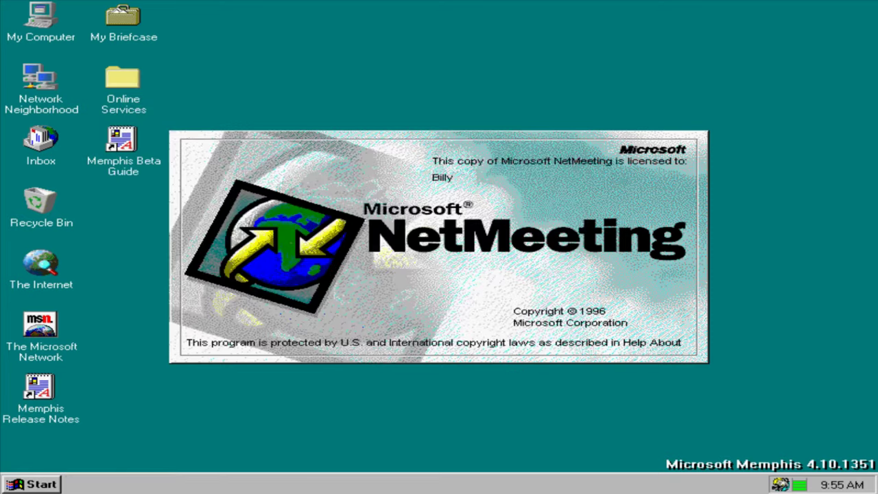
Launch The Microsoft Network sign-up program.
{"action": "key", "text": "ctrl+Escape"}
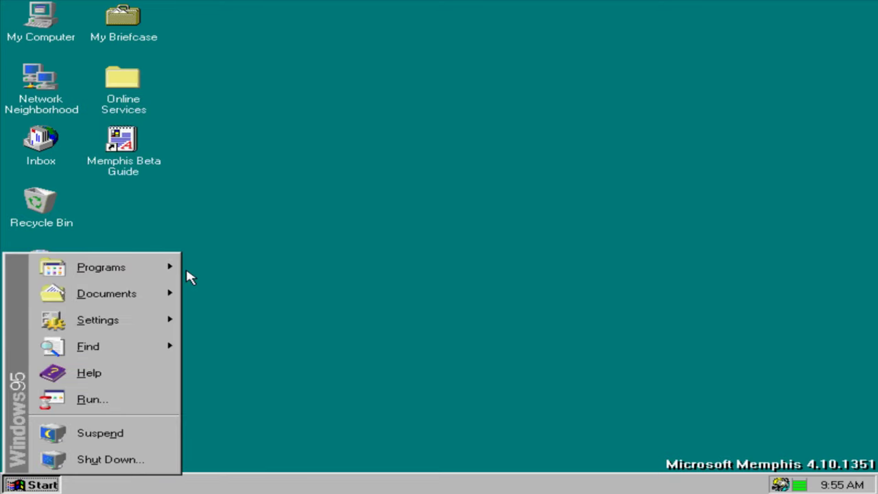
{"action": "mouse_move", "coordinate": [165, 268]}
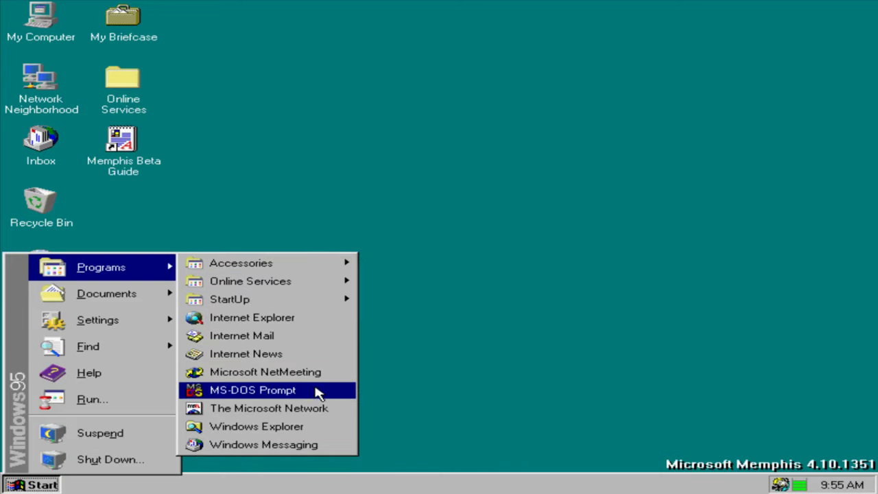
{"action": "left_click", "coordinate": [317, 409]}
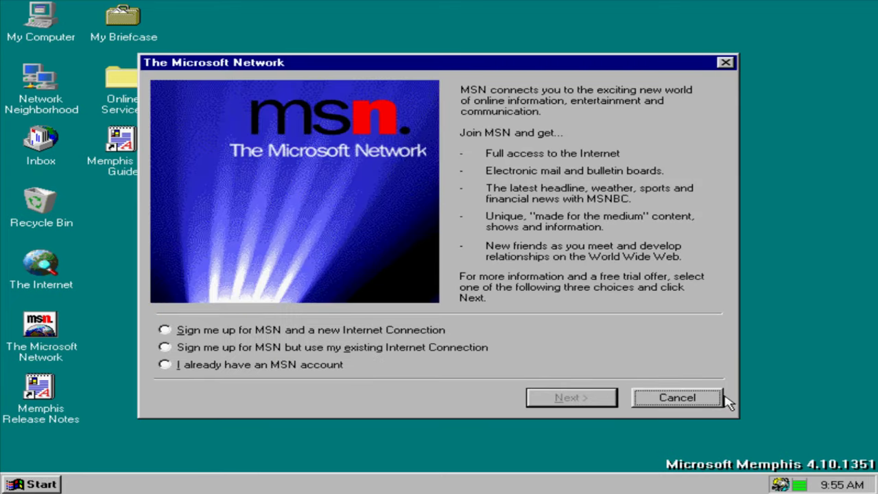
Advance the MSN sign-up with the options for already having an MSN account and using the existing Internet connection.
{"action": "left_click", "coordinate": [291, 369]}
{"action": "key", "text": "super"}
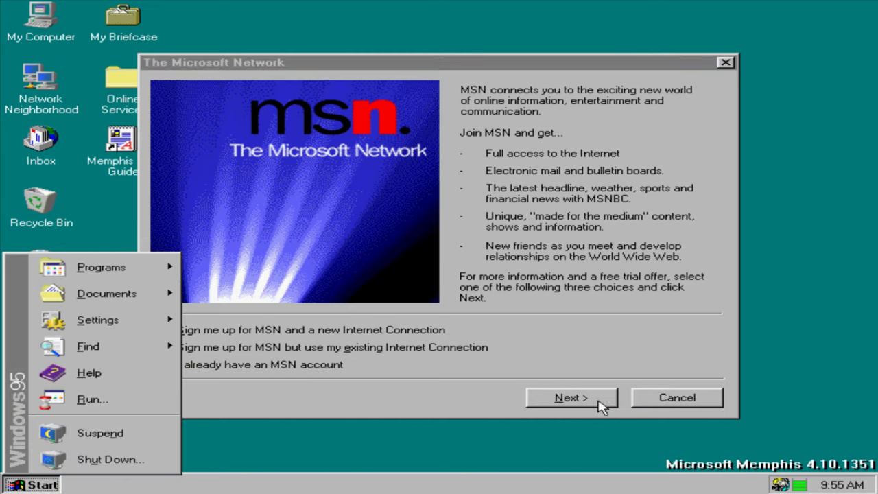
{"action": "left_click", "coordinate": [598, 401]}
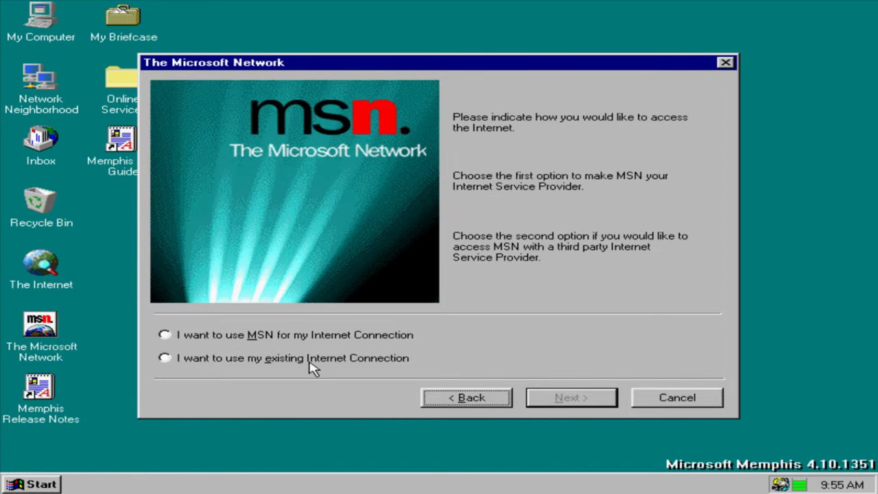
{"action": "left_click", "coordinate": [310, 359]}
{"action": "left_click", "coordinate": [536, 401]}
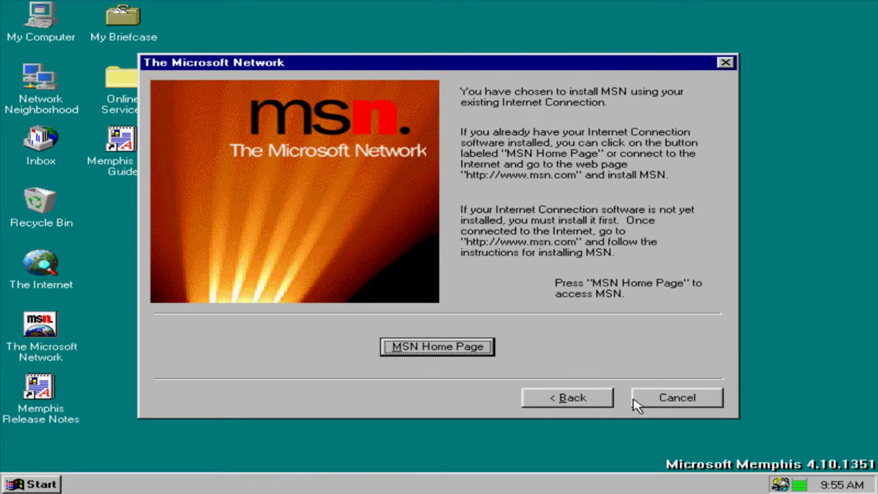
Open the MSN Home Page from the sign-up window and close the Internet Explorer window.
{"action": "key", "text": "ctrl+Escape"}
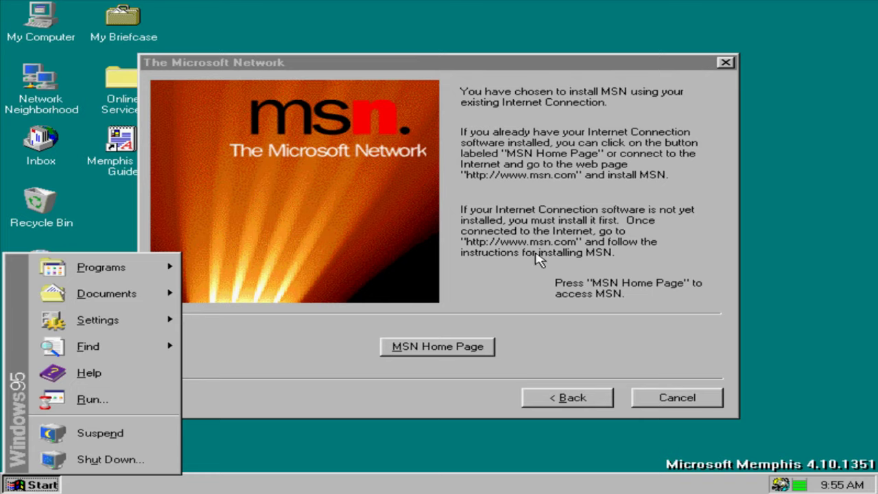
{"action": "left_click", "coordinate": [464, 351]}
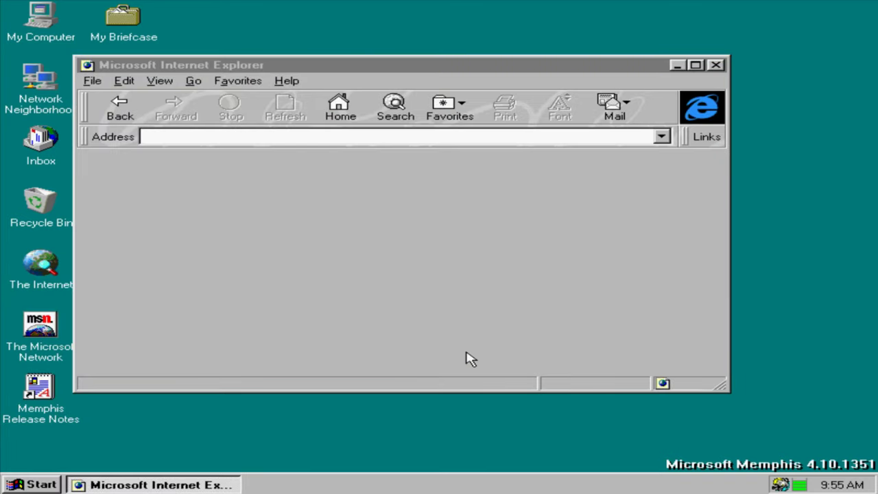
{"action": "left_click", "coordinate": [454, 285]}
{"action": "left_click", "coordinate": [716, 65]}
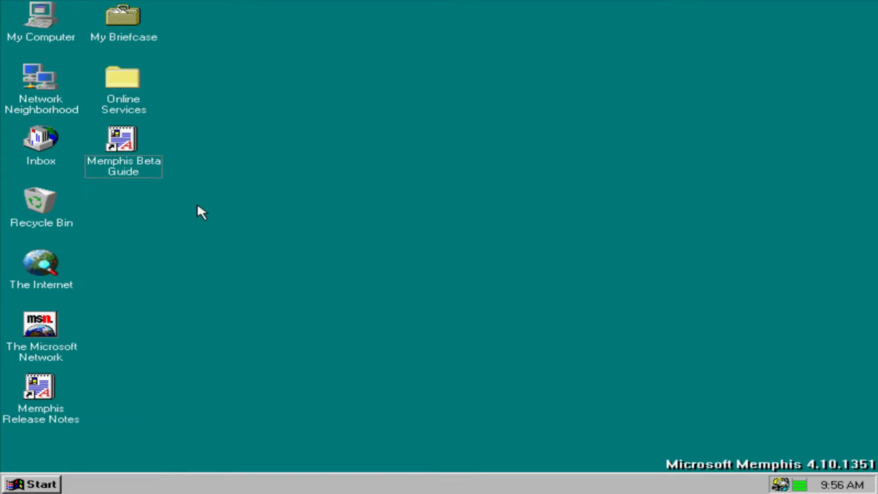
Open Windows Explorer to view the contents of drive C: and close it.
{"action": "key", "text": "ctrl+Escape"}
{"action": "mouse_move", "coordinate": [149, 285]}
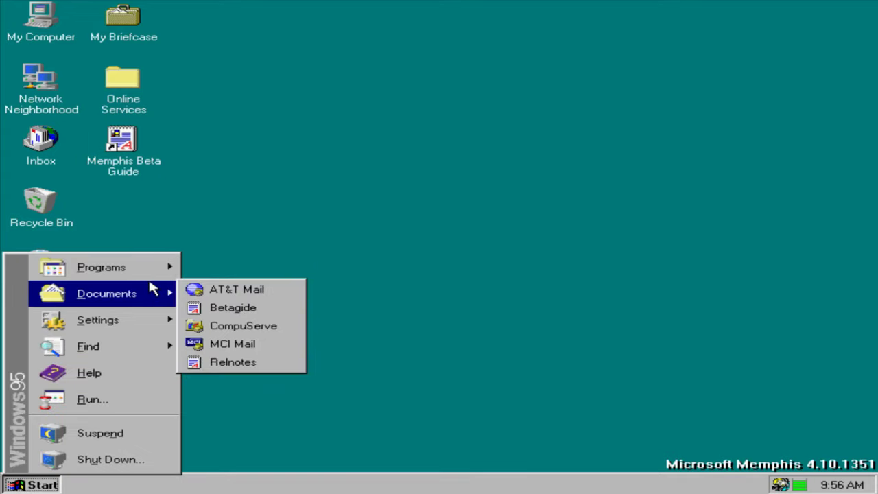
{"action": "mouse_move", "coordinate": [137, 268]}
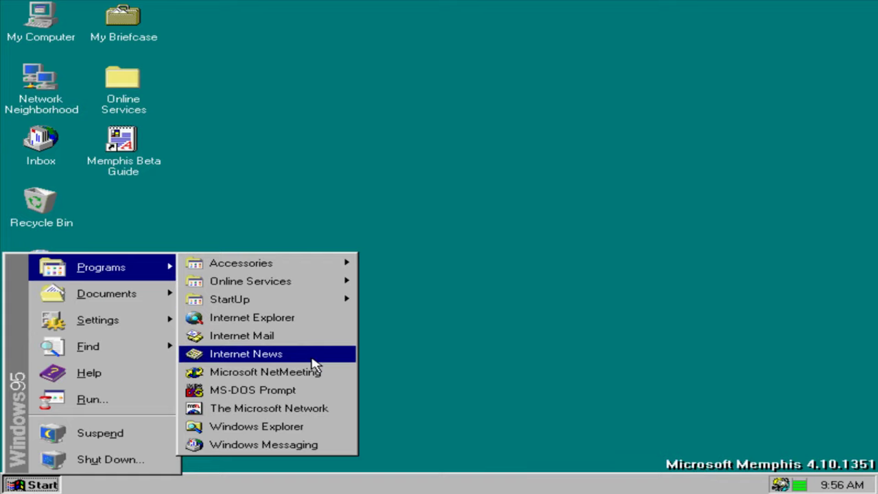
{"action": "left_click", "coordinate": [312, 431]}
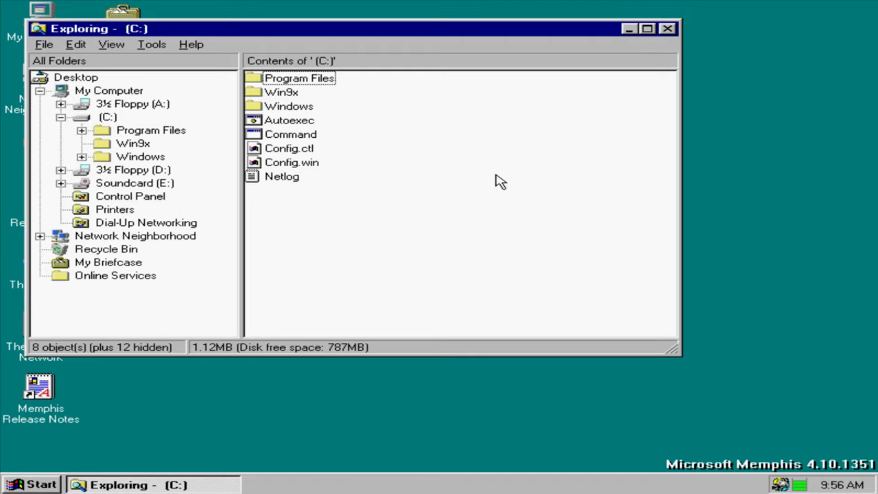
{"action": "left_click", "coordinate": [667, 28]}
Launch Windows Messaging, cancel the Inbox Setup Wizard and dismiss the messages that follow.
{"action": "key", "text": "ctrl+Escape"}
{"action": "mouse_move", "coordinate": [94, 261]}
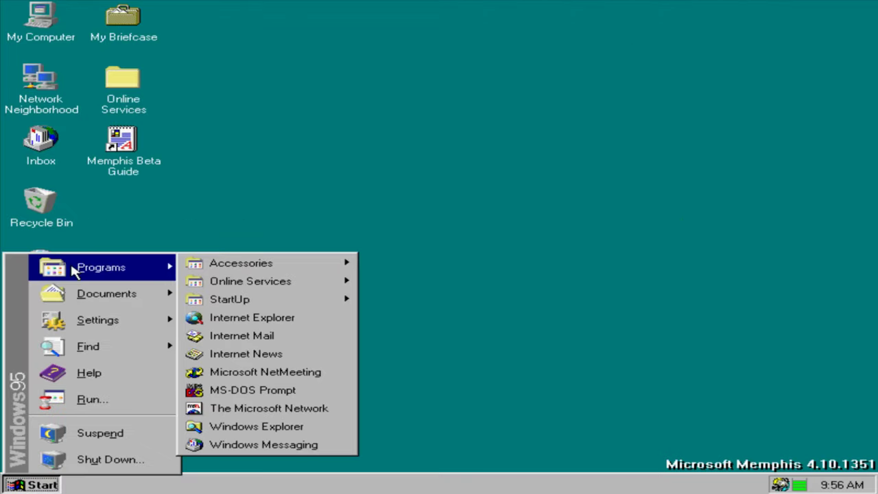
{"action": "left_click", "coordinate": [300, 457]}
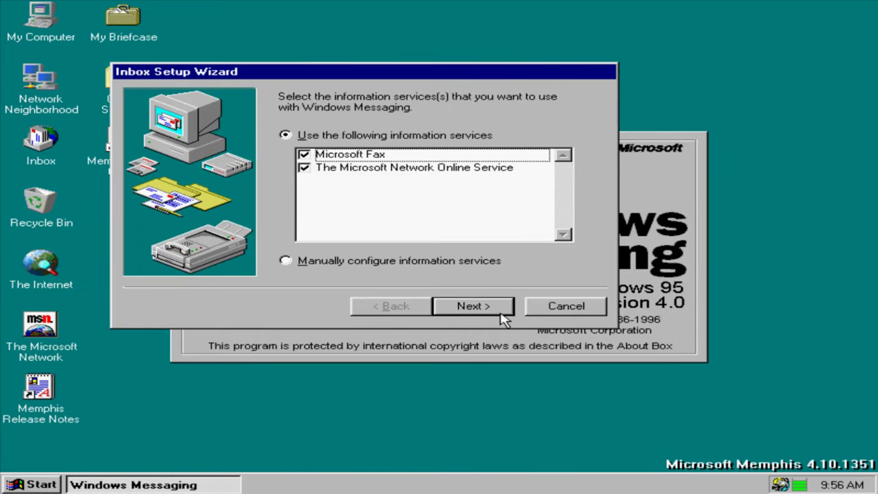
{"action": "left_click", "coordinate": [546, 316]}
{"action": "left_click", "coordinate": [424, 284]}
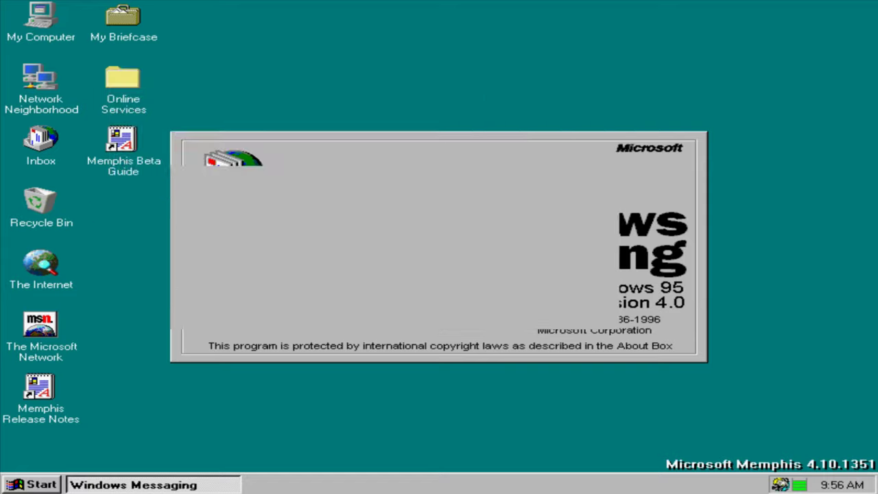
{"action": "left_click", "coordinate": [467, 281]}
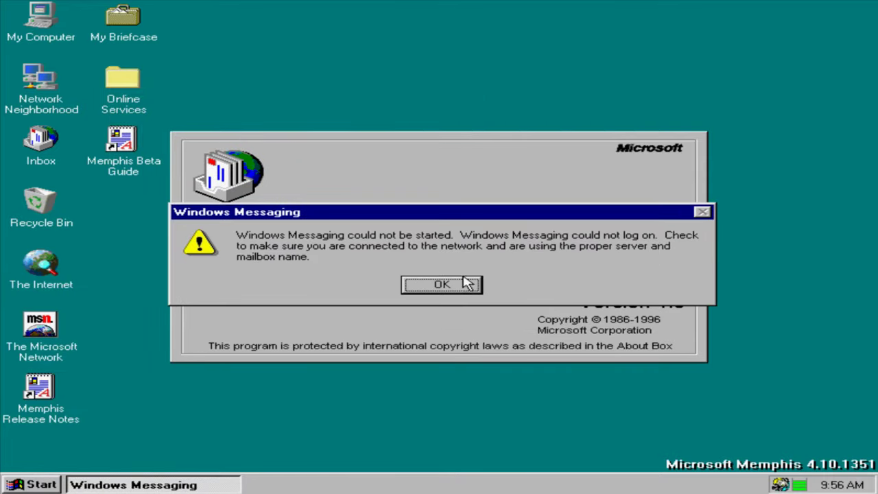
{"action": "left_click", "coordinate": [466, 282]}
Open the Control Panel.
{"action": "key", "text": "super"}
{"action": "mouse_move", "coordinate": [104, 273]}
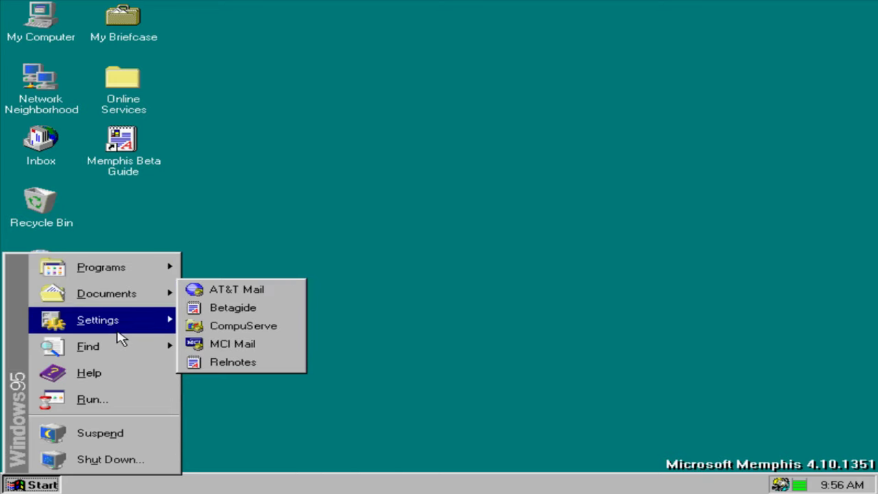
{"action": "mouse_move", "coordinate": [120, 328]}
{"action": "left_click", "coordinate": [227, 316]}
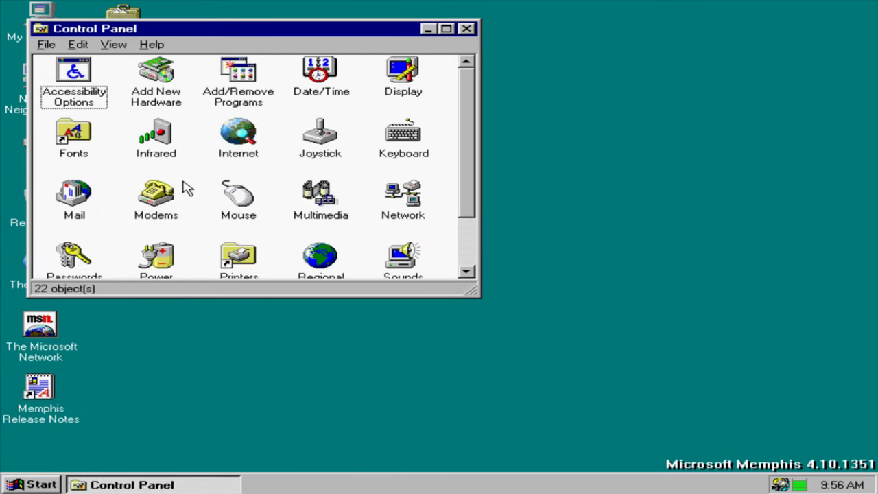
Examine the Sound, Display, Mouse and General pages of Accessibility Properties and close it without changes.
{"action": "double_click", "coordinate": [55, 97]}
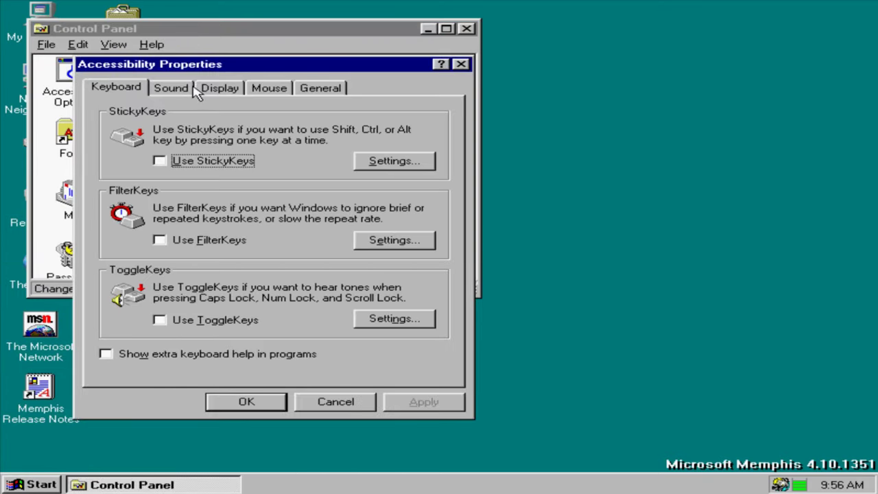
{"action": "left_click", "coordinate": [171, 88]}
{"action": "left_click", "coordinate": [220, 88]}
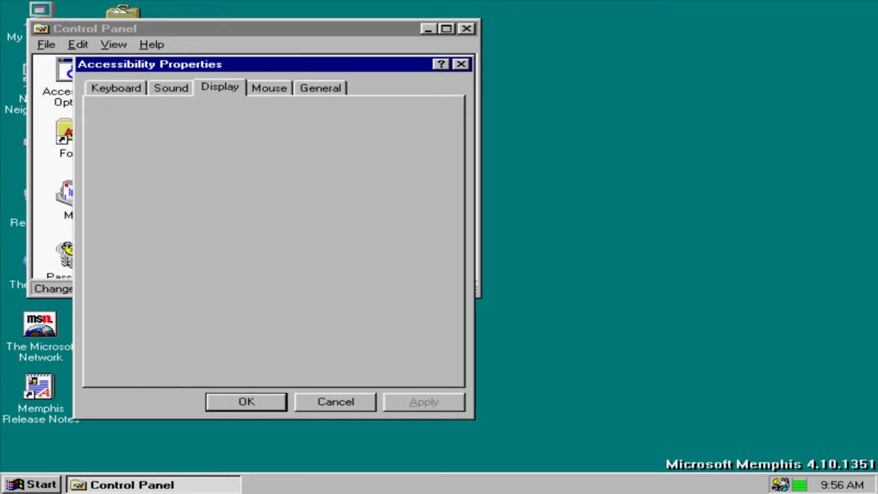
{"action": "left_click", "coordinate": [287, 91]}
{"action": "left_click", "coordinate": [320, 88]}
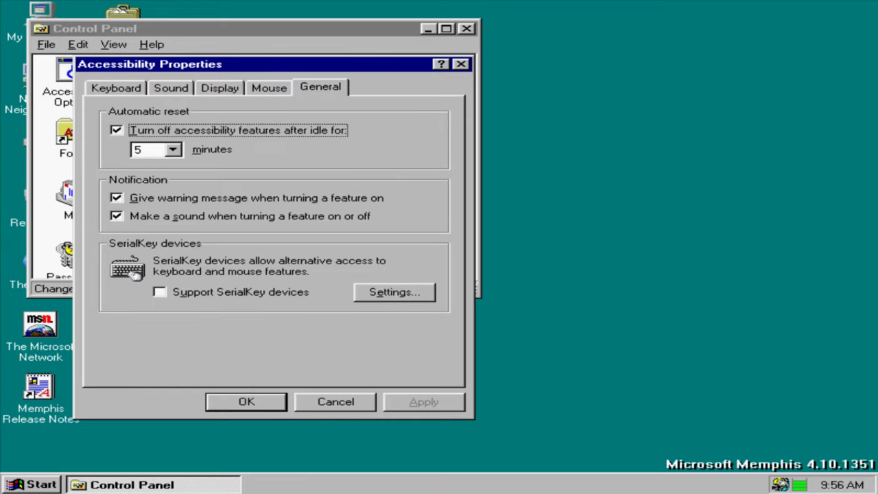
{"action": "left_click", "coordinate": [360, 409]}
Open the Add New Hardware Wizard, advance to its hardware detection page and cancel the wizard.
{"action": "double_click", "coordinate": [177, 81]}
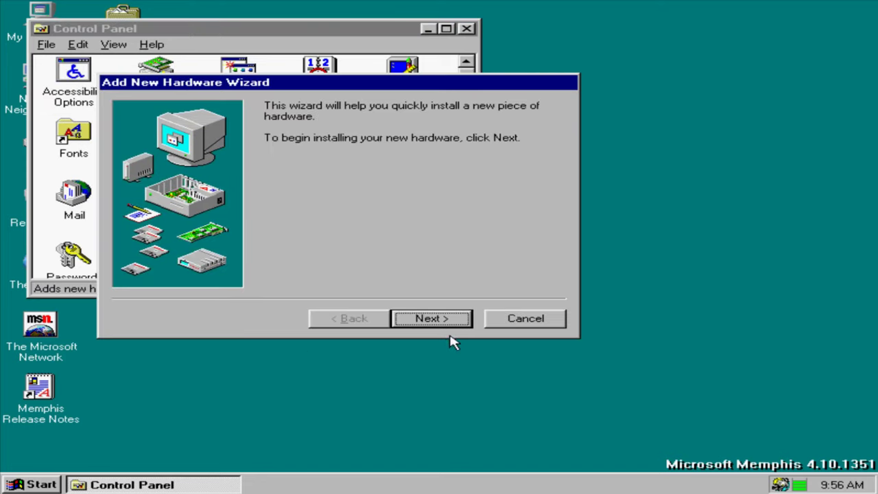
{"action": "left_click", "coordinate": [455, 321]}
{"action": "left_click", "coordinate": [456, 321]}
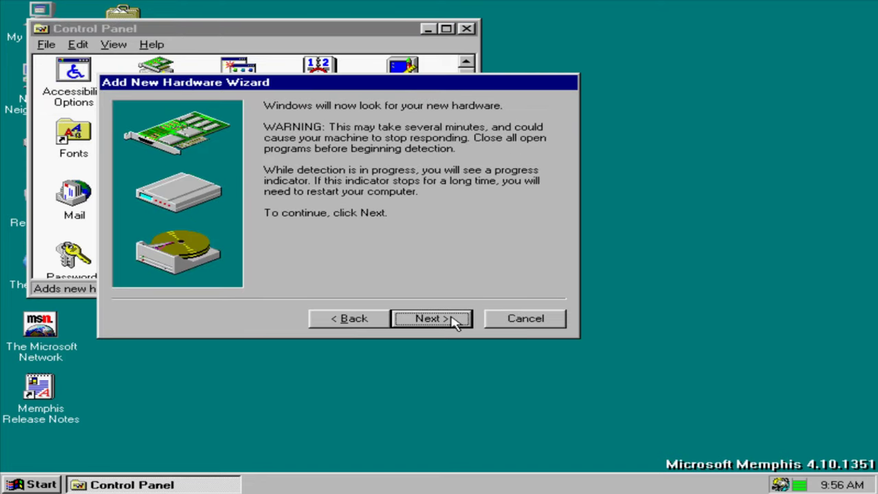
{"action": "left_click", "coordinate": [525, 319]}
Examine the Install/Uninstall, Windows Setup and Startup Disk pages of Add/Remove Programs Properties and close it without changes.
{"action": "double_click", "coordinate": [223, 92]}
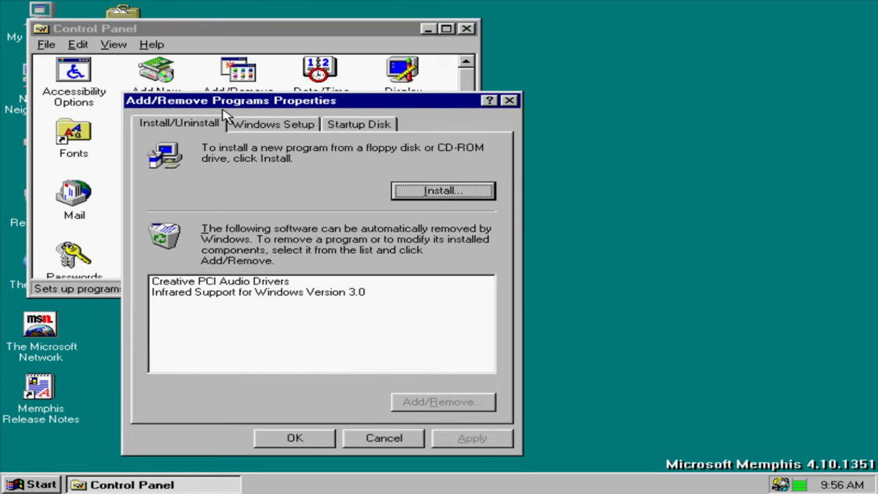
{"action": "left_click", "coordinate": [254, 124]}
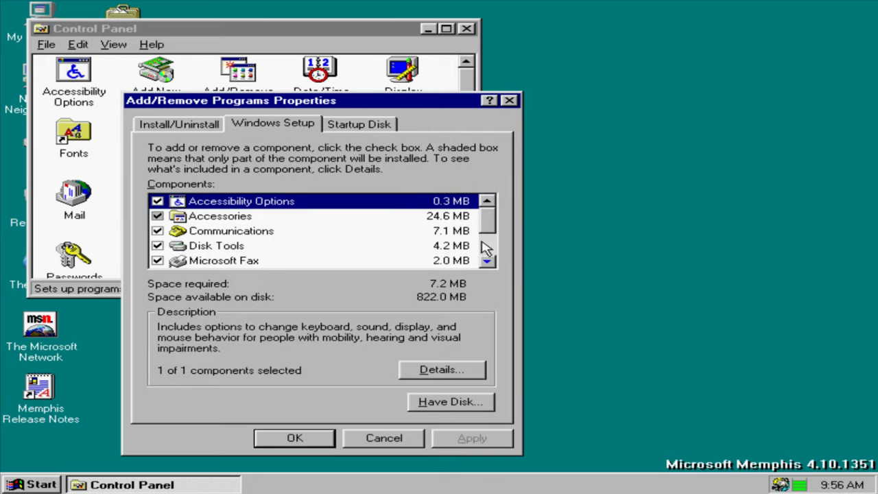
{"action": "left_click_drag", "start_coordinate": [487, 228], "coordinate": [491, 280]}
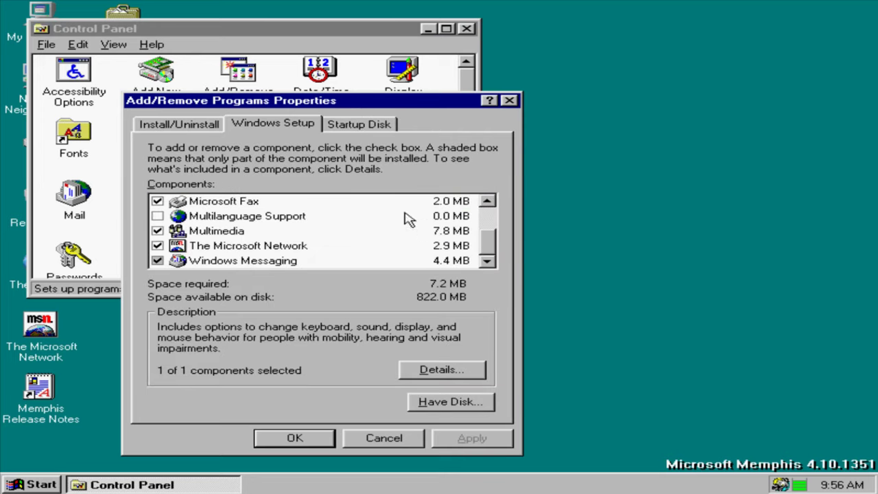
{"action": "left_click", "coordinate": [377, 126]}
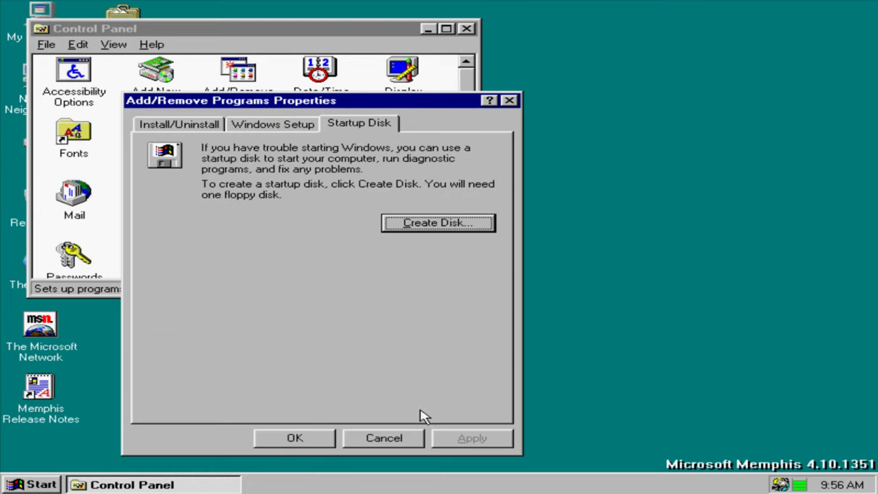
{"action": "left_click", "coordinate": [409, 440]}
View the Date & Time and Time Zone pages of Date/Time Properties and close it without changes.
{"action": "double_click", "coordinate": [312, 75]}
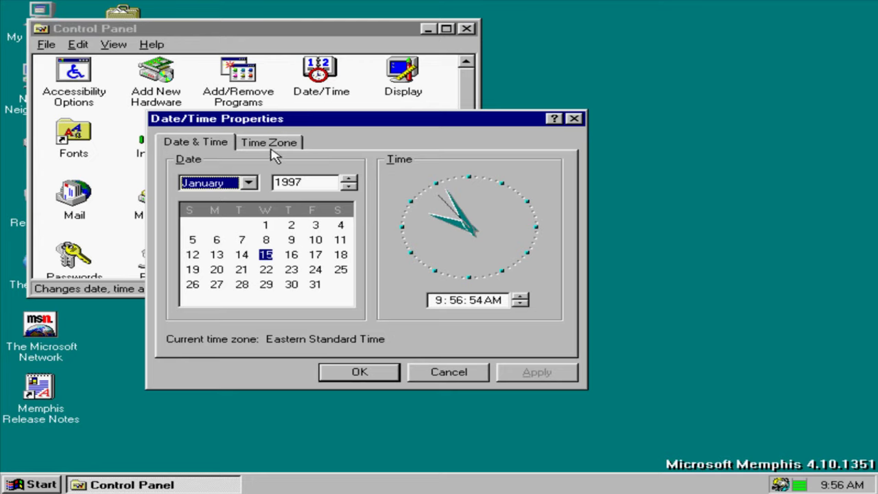
{"action": "left_click", "coordinate": [270, 144]}
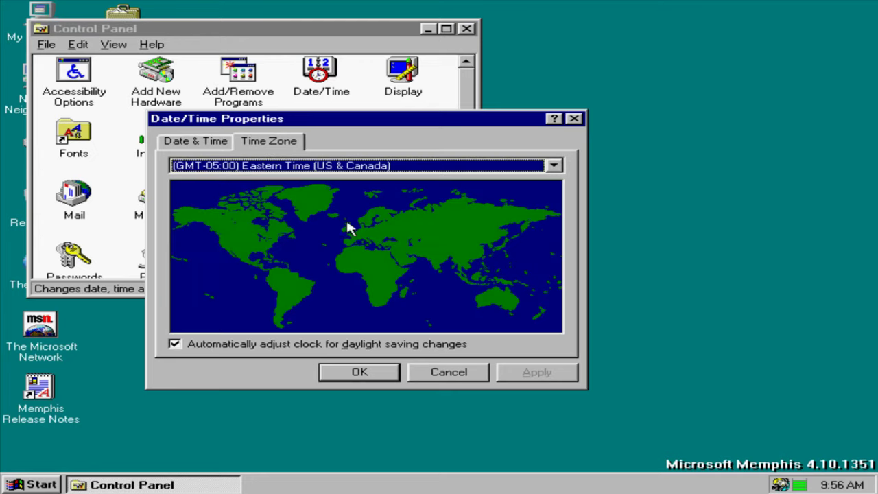
{"action": "left_click", "coordinate": [442, 371]}
Open Display Properties, preview the background patterns from Bricks onward and return the pattern selection to (None).
{"action": "double_click", "coordinate": [406, 92]}
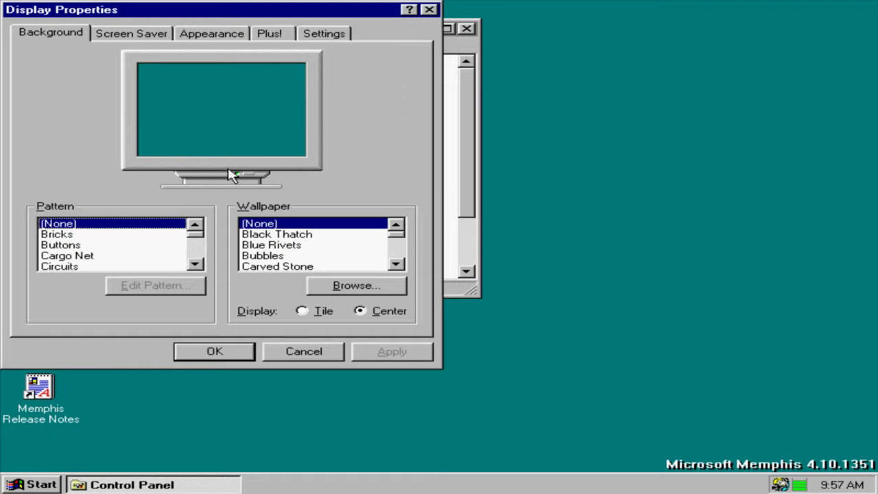
{"action": "left_click", "coordinate": [115, 235]}
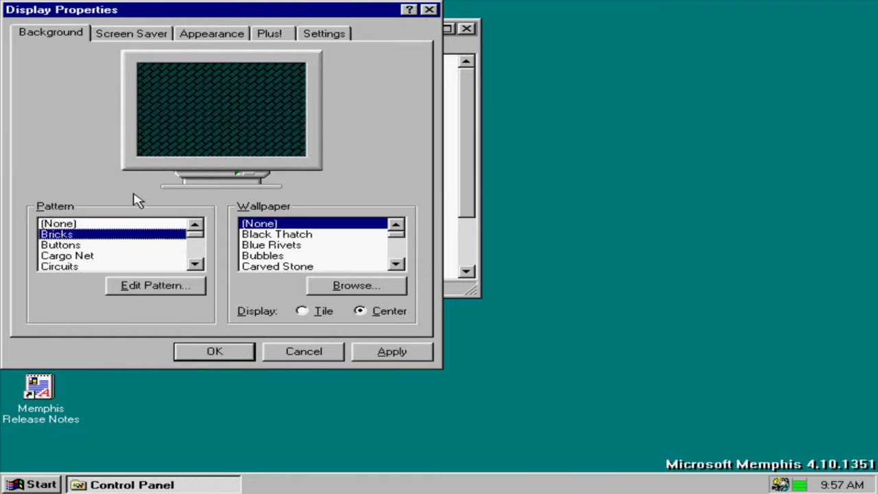
{"action": "key", "text": "Down"}
{"action": "key", "text": "Down"}
{"action": "key", "text": "Down"}
{"action": "key", "text": "Down"}
{"action": "key", "text": "Down"}
{"action": "key", "text": "Down"}
{"action": "key", "text": "Down"}
{"action": "key", "text": "Down"}
{"action": "key", "text": "Down"}
{"action": "key", "text": "Down"}
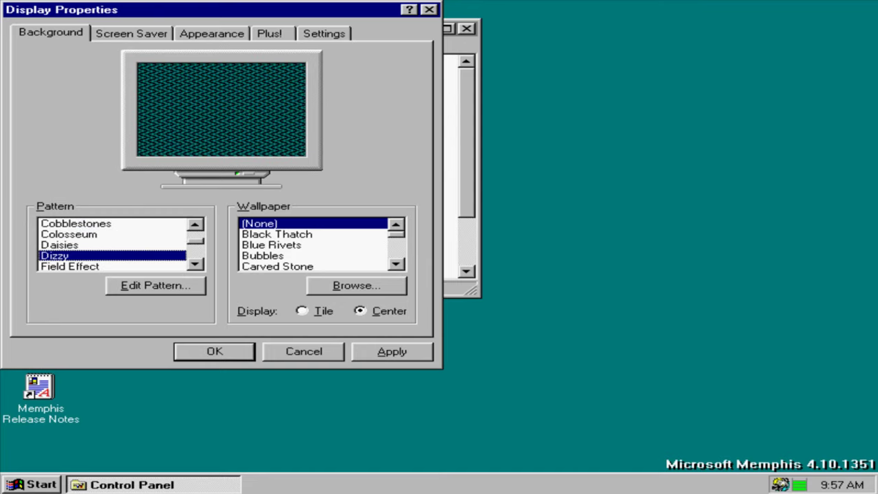
{"action": "key", "text": "Down"}
{"action": "key", "text": "Down"}
{"action": "key", "text": "Down"}
{"action": "key", "text": "Down"}
{"action": "key", "text": "Down"}
{"action": "key", "text": "Down"}
{"action": "key", "text": "Down"}
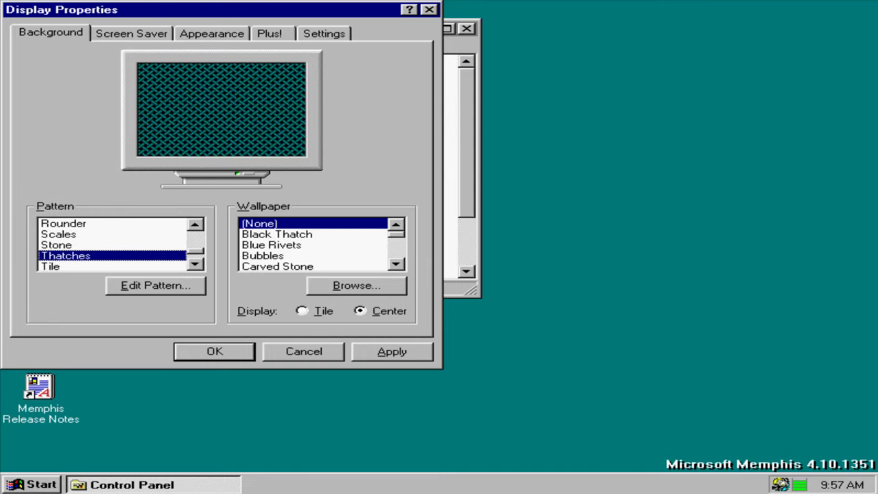
{"action": "key", "text": "Down"}
{"action": "key", "text": "Up"}
{"action": "key", "text": "Up"}
{"action": "key", "text": "Up"}
{"action": "key", "text": "Up"}
{"action": "key", "text": "Up"}
{"action": "key", "text": "Up"}
{"action": "key", "text": "Up"}
{"action": "key", "text": "Up"}
{"action": "key", "text": "Up"}
{"action": "key", "text": "Up"}
{"action": "key", "text": "Up"}
{"action": "key", "text": "Up"}
{"action": "key", "text": "Up"}
{"action": "key", "text": "Up"}
{"action": "key", "text": "Up"}
{"action": "key", "text": "Up"}
{"action": "key", "text": "Up"}
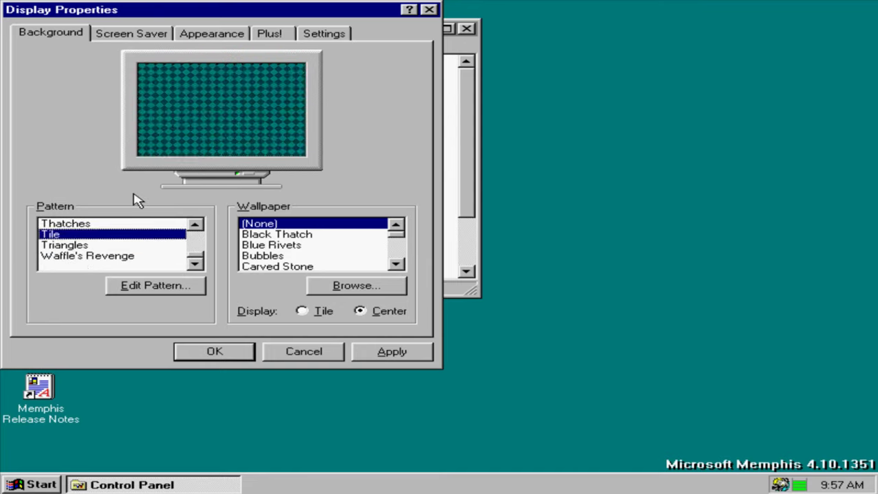
{"action": "key", "text": "Up"}
{"action": "key", "text": "Up"}
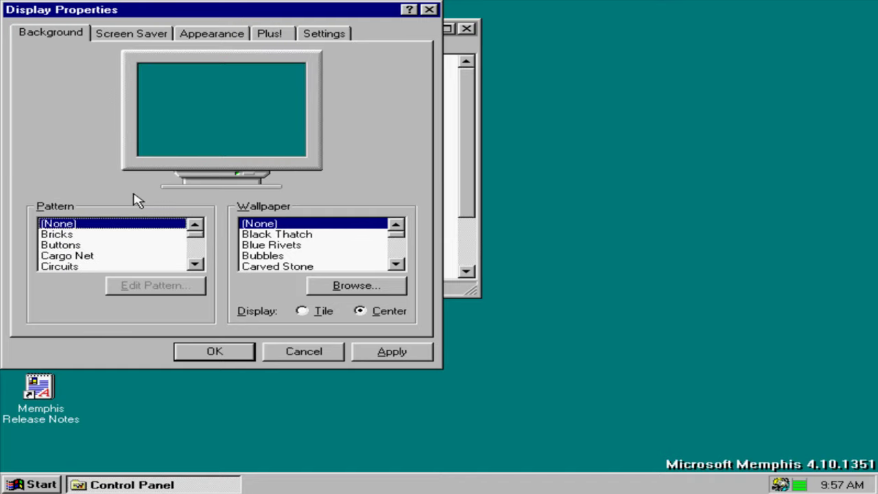
Preview the wallpapers centered on the desktop, going through the list from Black Thatch to Waves.
{"action": "left_click", "coordinate": [252, 235]}
{"action": "key", "text": "Down"}
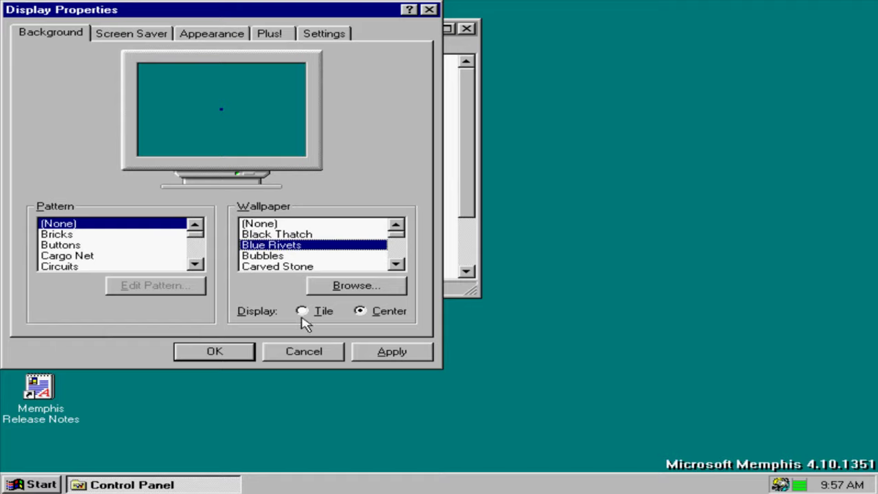
{"action": "key", "text": "Up"}
{"action": "key", "text": "Down"}
{"action": "key", "text": "Down"}
{"action": "key", "text": "Down"}
{"action": "key", "text": "Down"}
{"action": "key", "text": "Down"}
{"action": "key", "text": "Down"}
{"action": "key", "text": "Down"}
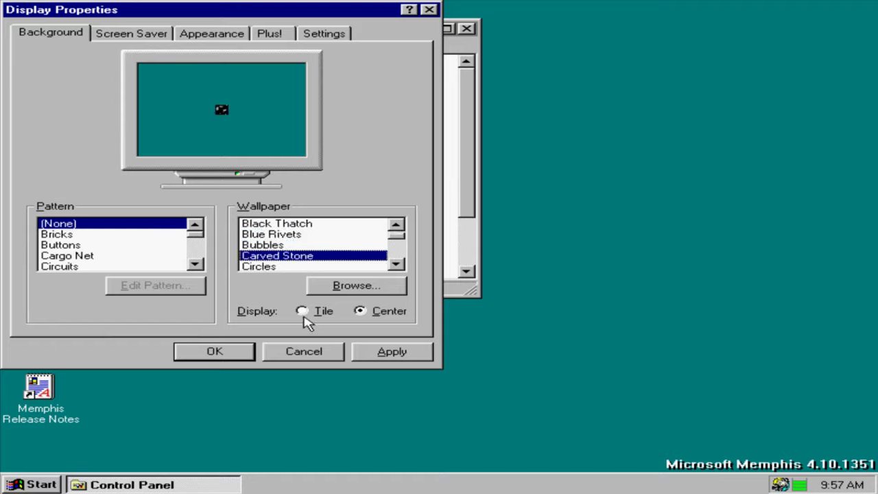
{"action": "key", "text": "Up"}
{"action": "key", "text": "Up"}
{"action": "key", "text": "Down"}
{"action": "key", "text": "Down"}
{"action": "key", "text": "Down"}
{"action": "key", "text": "Down"}
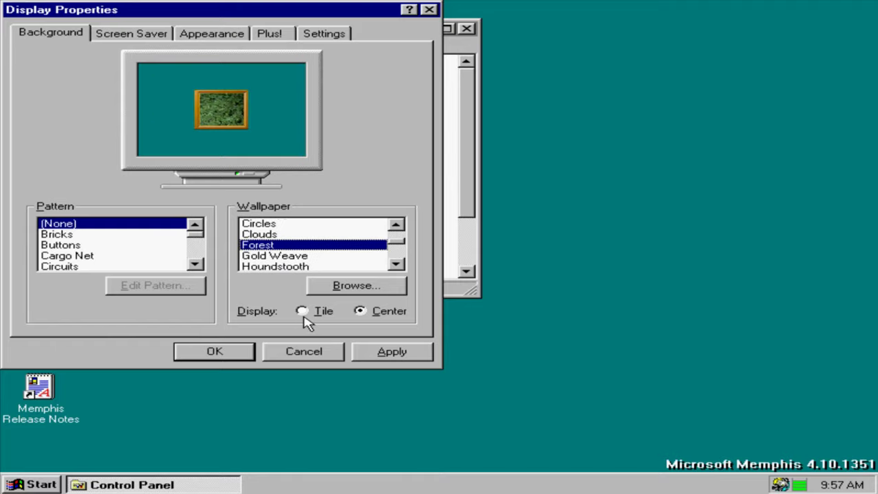
{"action": "key", "text": "Down"}
{"action": "key", "text": "Down"}
{"action": "key", "text": "Down"}
{"action": "key", "text": "Down"}
{"action": "key", "text": "Down"}
{"action": "key", "text": "Down"}
{"action": "key", "text": "Down"}
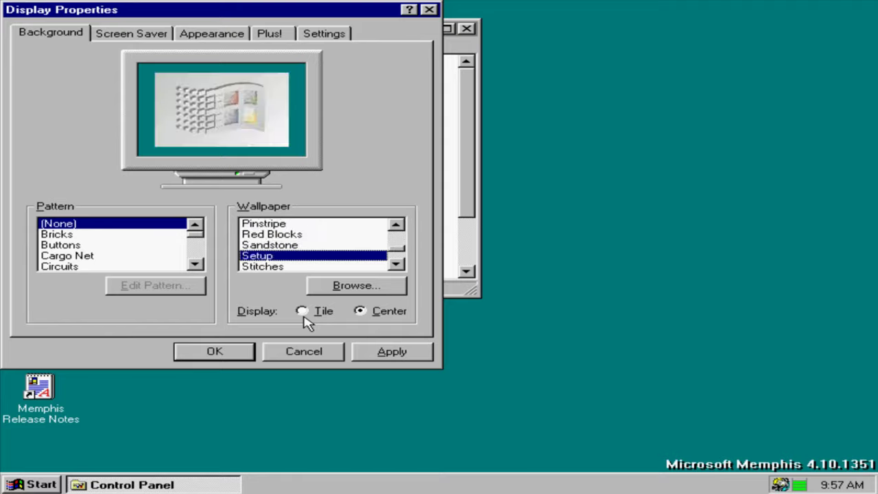
{"action": "key", "text": "Down"}
{"action": "key", "text": "Down"}
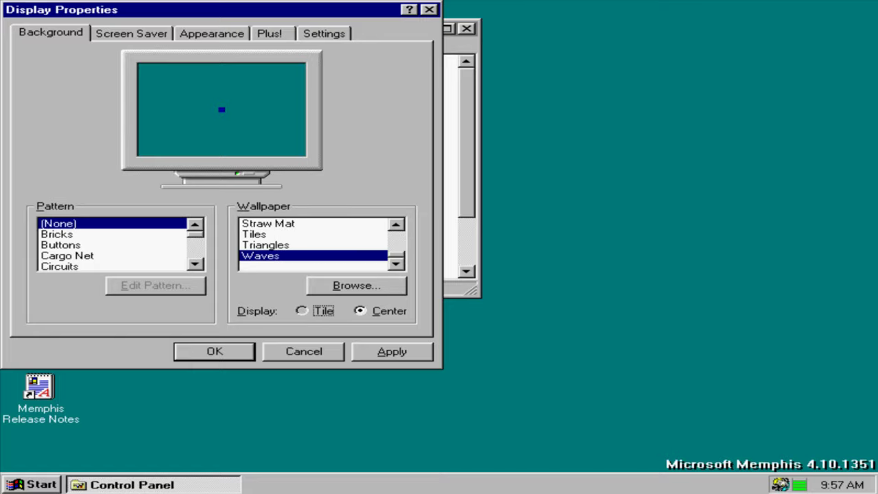
Compare the Tile and Center display modes for the Waves wallpaper and leave it set to Tile.
{"action": "left_click", "coordinate": [301, 313]}
{"action": "key", "text": "Right"}
{"action": "key", "text": "Left"}
{"action": "key", "text": "Right"}
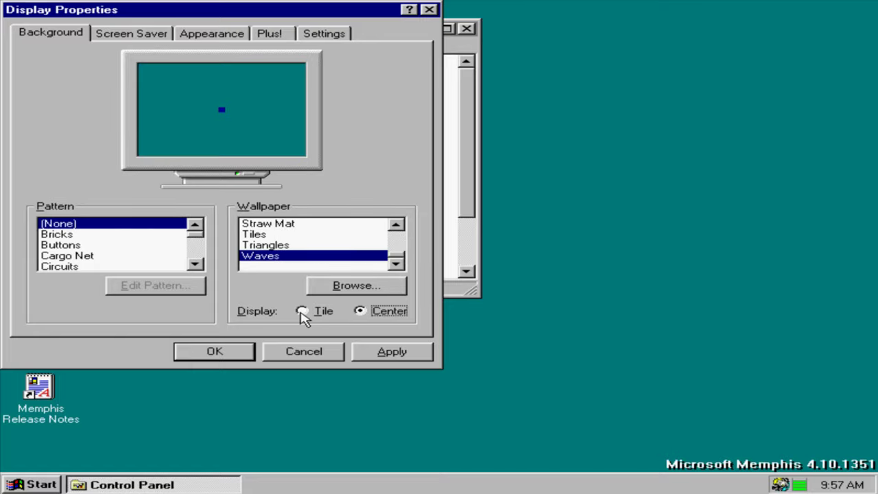
{"action": "key", "text": "Left"}
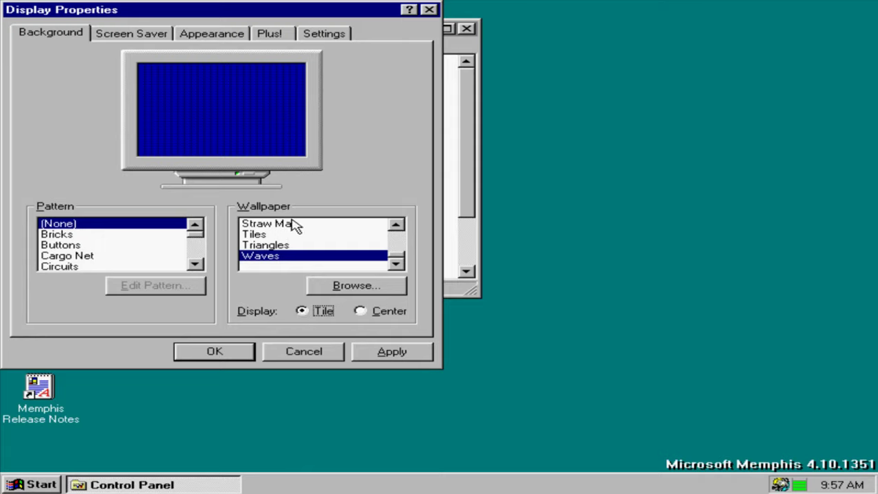
Preview the wallpapers in tiled mode, going back up the list from Triangles to its beginning.
{"action": "left_click", "coordinate": [297, 245]}
{"action": "key", "text": "Up"}
{"action": "key", "text": "Up"}
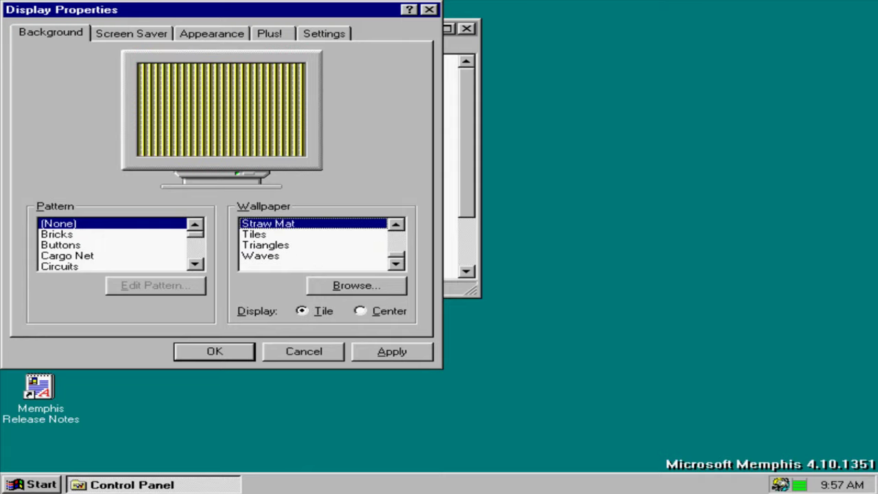
{"action": "key", "text": "Up"}
{"action": "key", "text": "Up"}
{"action": "key", "text": "Up"}
{"action": "key", "text": "Up"}
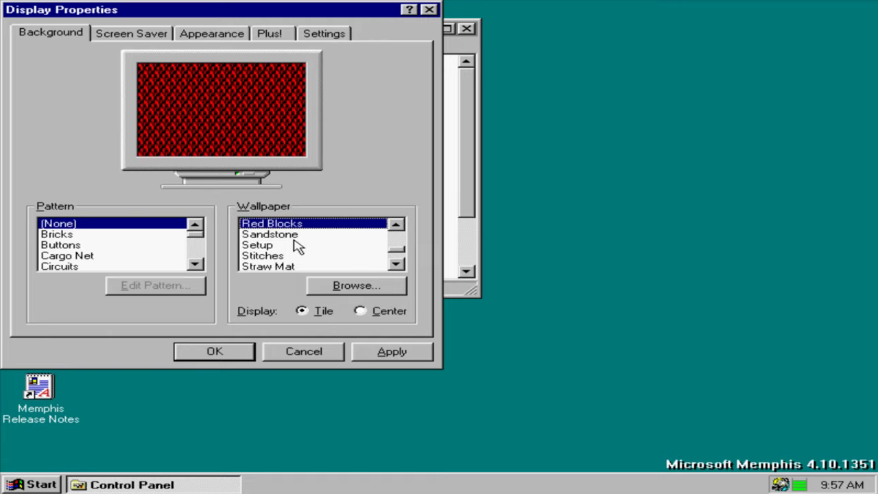
{"action": "key", "text": "Up"}
{"action": "key", "text": "Up"}
{"action": "key", "text": "Up"}
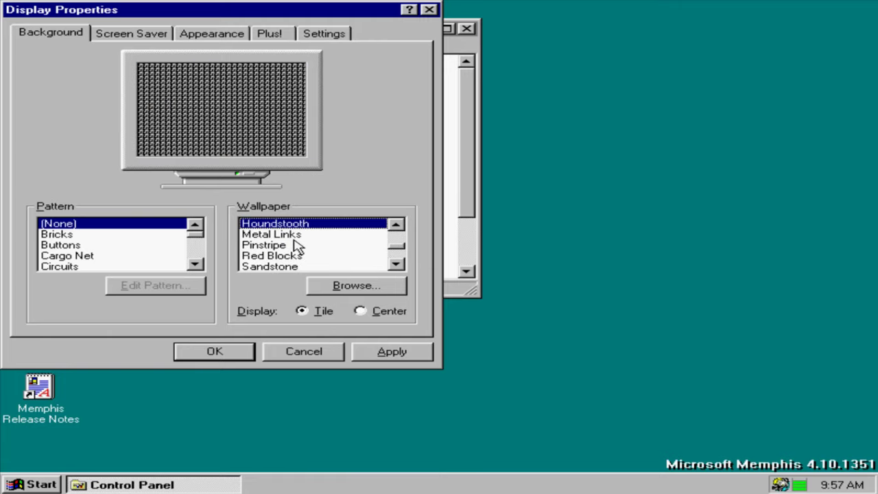
{"action": "key", "text": "Up"}
{"action": "key", "text": "Up"}
{"action": "key", "text": "Up"}
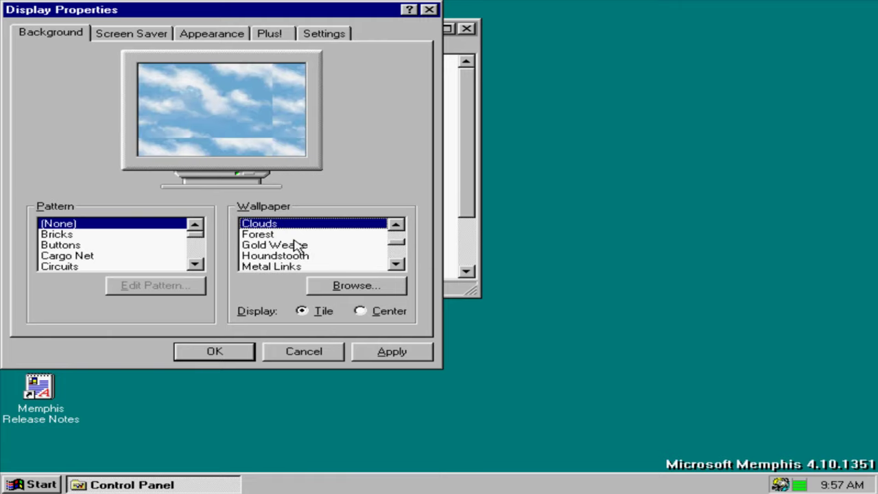
{"action": "key", "text": "Up"}
{"action": "key", "text": "Up"}
{"action": "key", "text": "Up"}
{"action": "key", "text": "Up"}
{"action": "key", "text": "Up"}
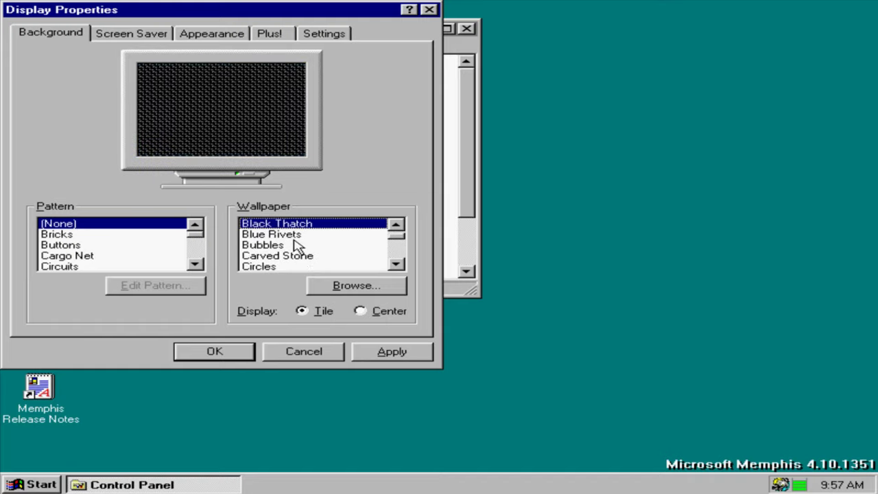
{"action": "key", "text": "Up"}
Choose the Clouds wallpaper in tiled mode and apply it to the desktop.
{"action": "key", "text": "Down"}
{"action": "key", "text": "Down"}
{"action": "key", "text": "Down"}
{"action": "key", "text": "Down"}
{"action": "key", "text": "Down"}
{"action": "key", "text": "Down"}
{"action": "key", "text": "Down"}
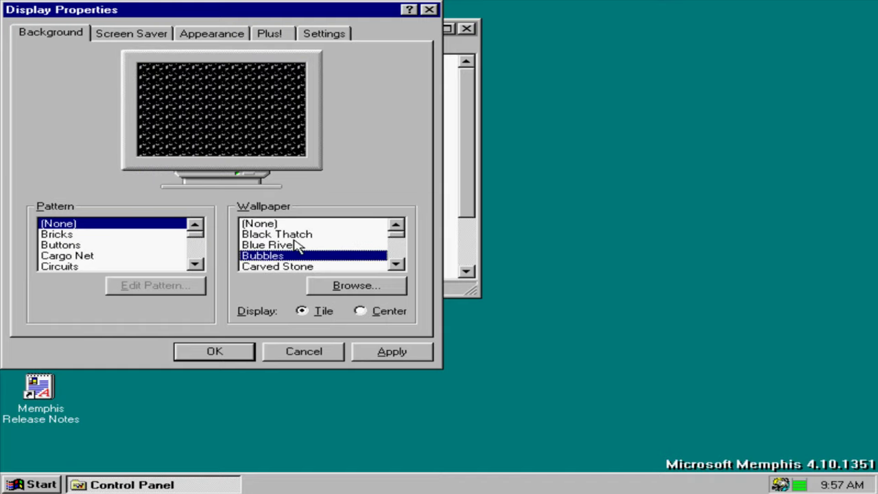
{"action": "key", "text": "Up"}
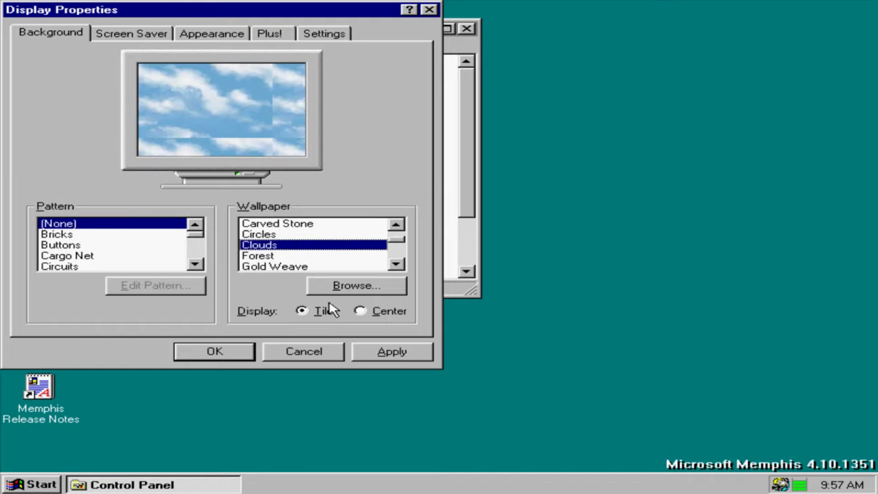
{"action": "left_click", "coordinate": [362, 353]}
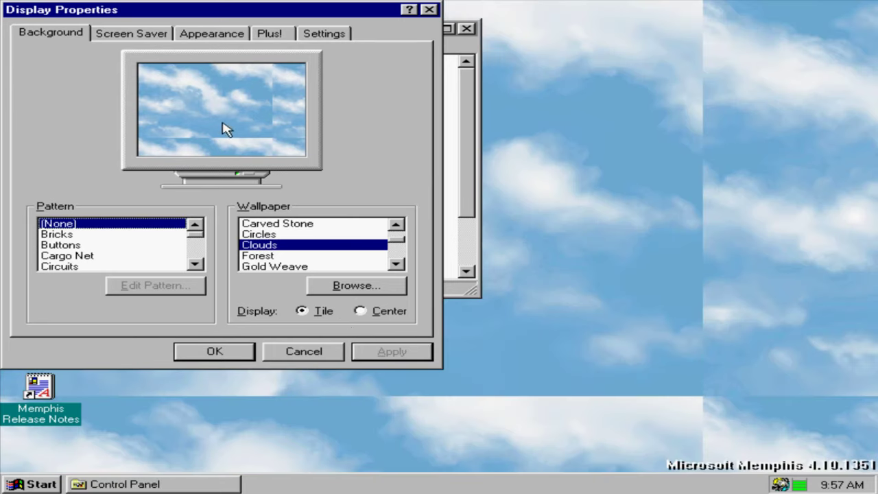
Preview the 3D Flower Box, 3D Flying Objects and 3D Maze screen savers in the display properties.
{"action": "left_click", "coordinate": [155, 36]}
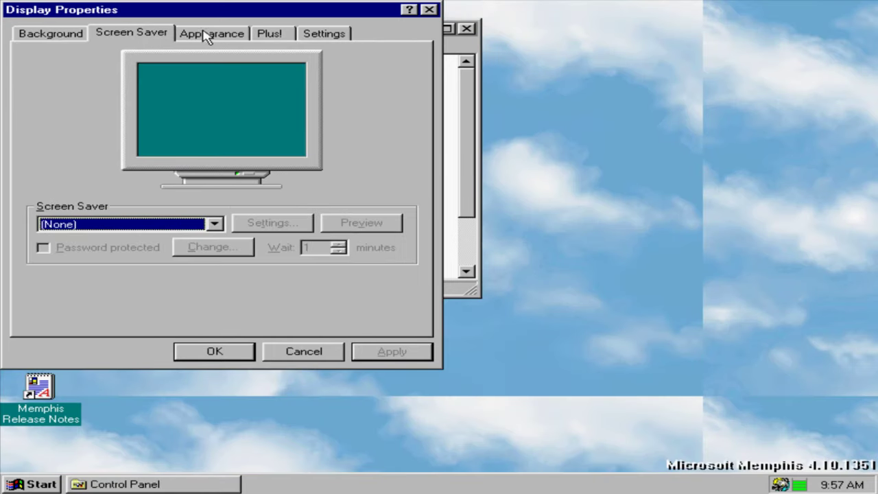
{"action": "key", "text": "Down"}
{"action": "key", "text": "Down"}
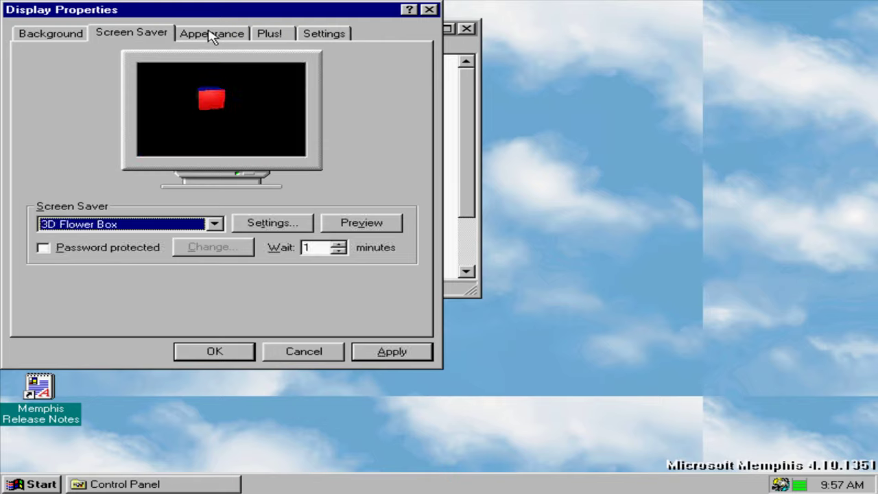
{"action": "key", "text": "Up"}
{"action": "key", "text": "Up"}
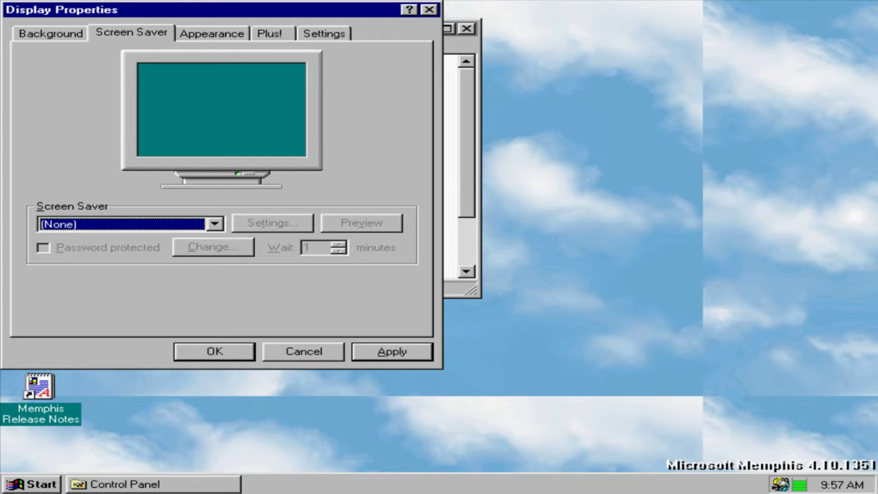
{"action": "key", "text": "Down"}
{"action": "key", "text": "Down"}
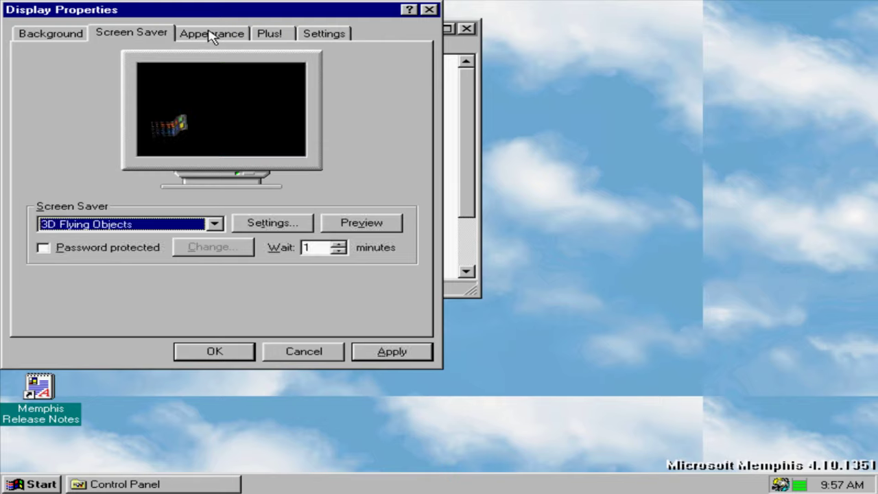
{"action": "key", "text": "Up"}
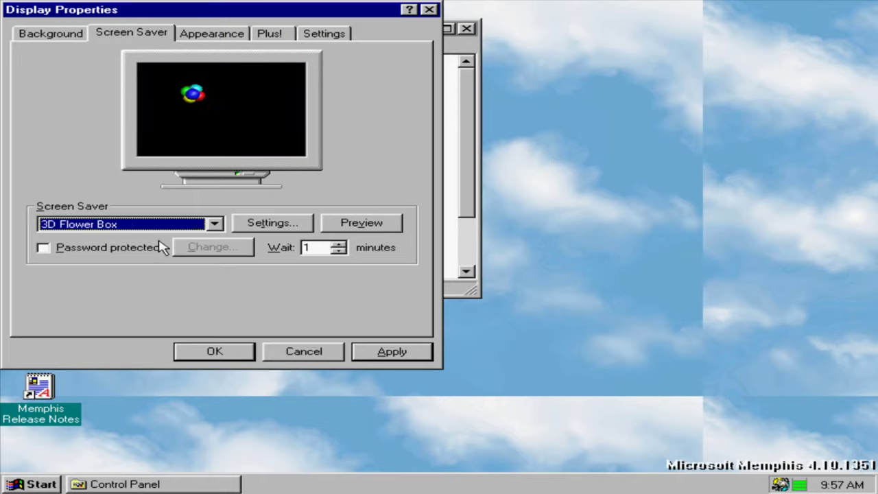
{"action": "key", "text": "Down"}
{"action": "key", "text": "Down"}
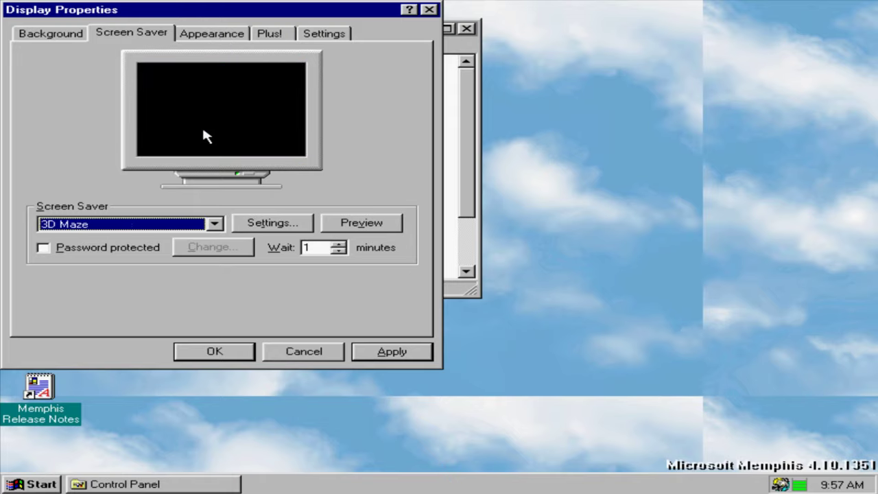
{"action": "key", "text": "Down"}
{"action": "key", "text": "Up"}
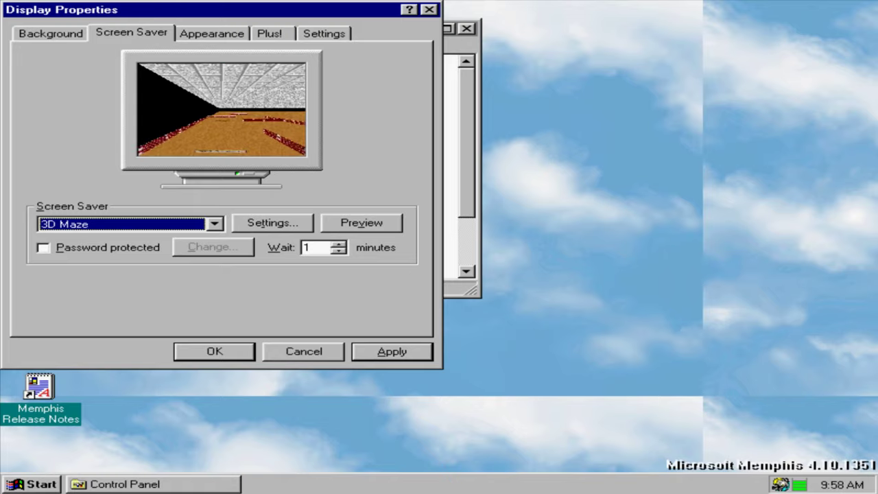
Preview the further screen savers in the list, from 3D Text and Blank Screen through to Scrolling Marquee.
{"action": "key", "text": "Down"}
{"action": "key", "text": "Down"}
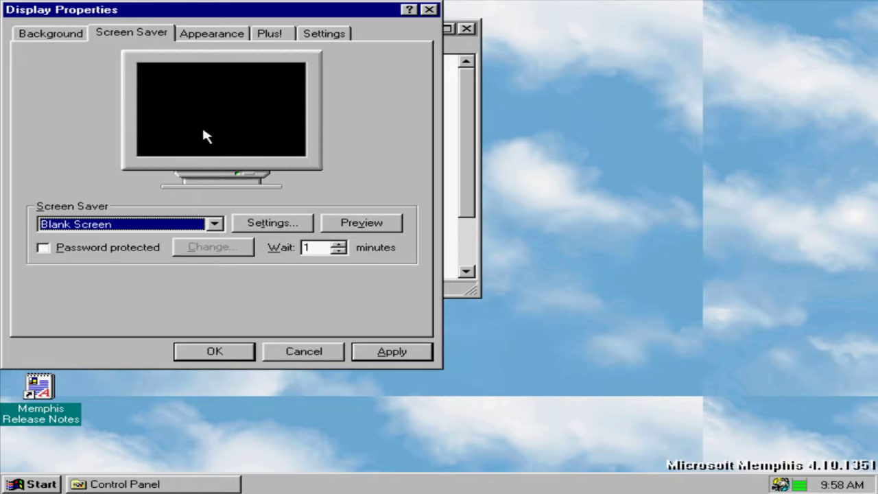
{"action": "key", "text": "Up"}
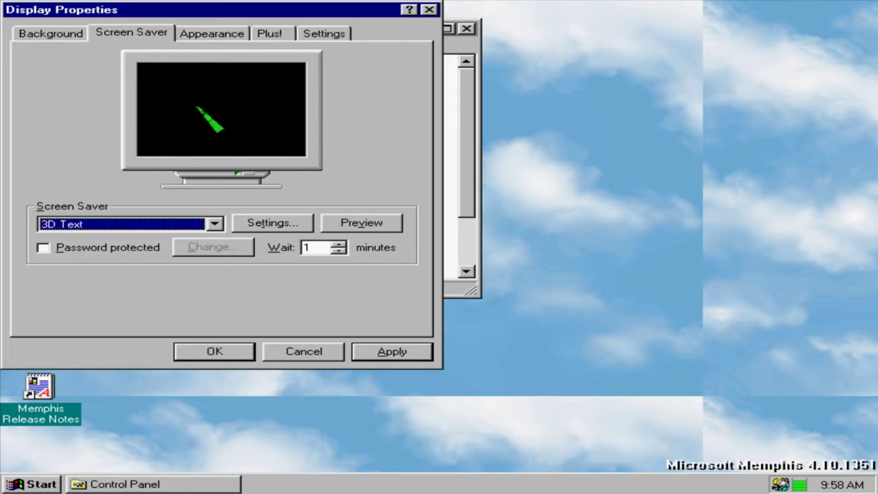
{"action": "key", "text": "Down"}
{"action": "key", "text": "Down"}
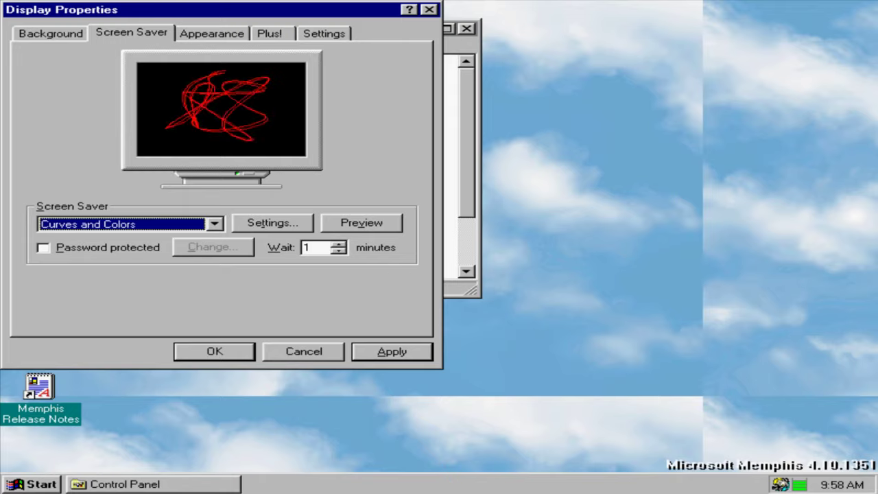
{"action": "key", "text": "Down"}
{"action": "key", "text": "Down"}
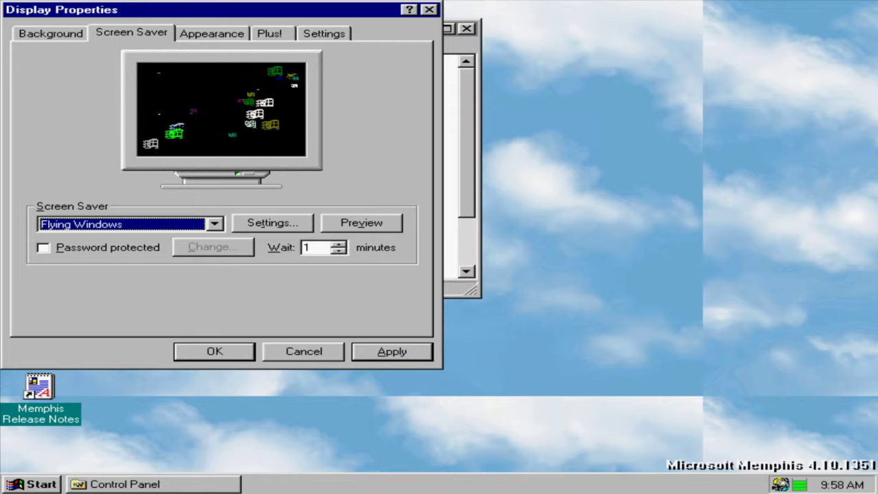
{"action": "key", "text": "Down"}
{"action": "key", "text": "Down"}
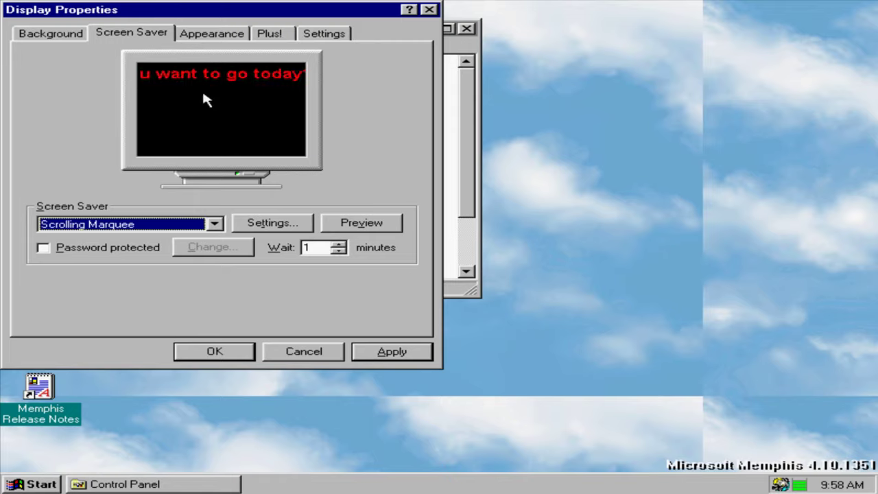
Preview the appearance color schemes going down the list from Rainy Day to Windows Standard (large).
{"action": "left_click", "coordinate": [221, 36]}
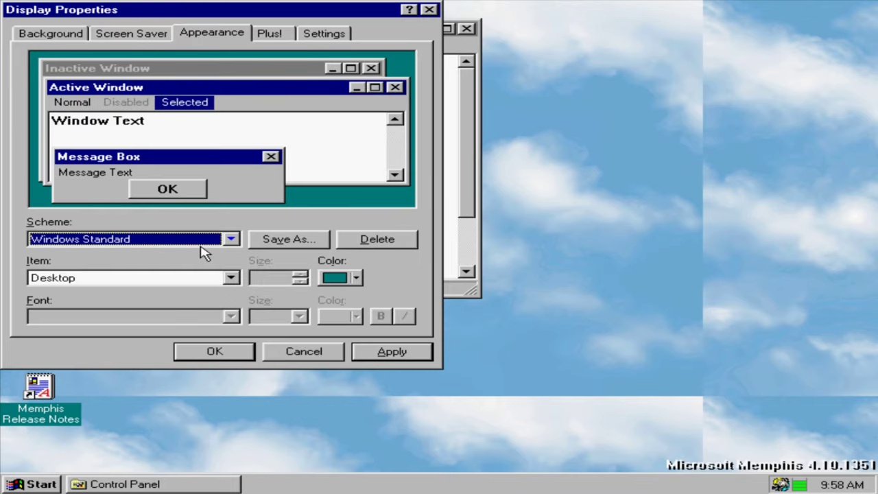
{"action": "left_click", "coordinate": [200, 242]}
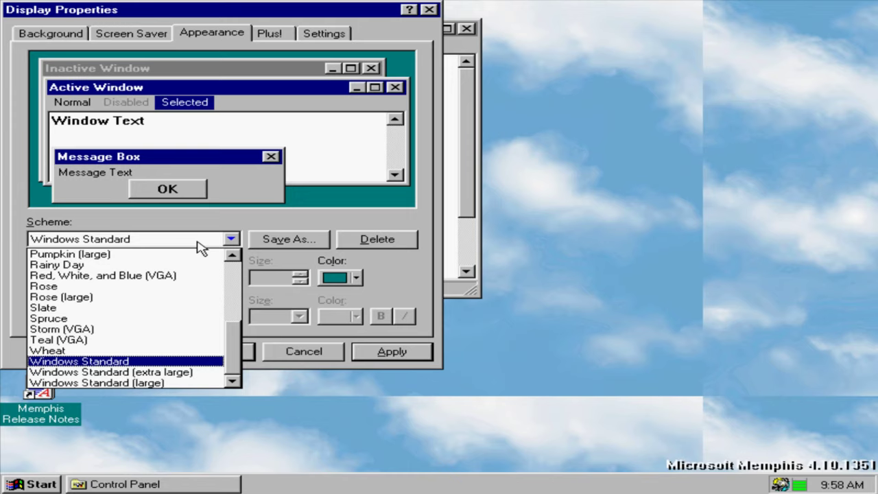
{"action": "left_click", "coordinate": [224, 236]}
{"action": "key", "text": "r"}
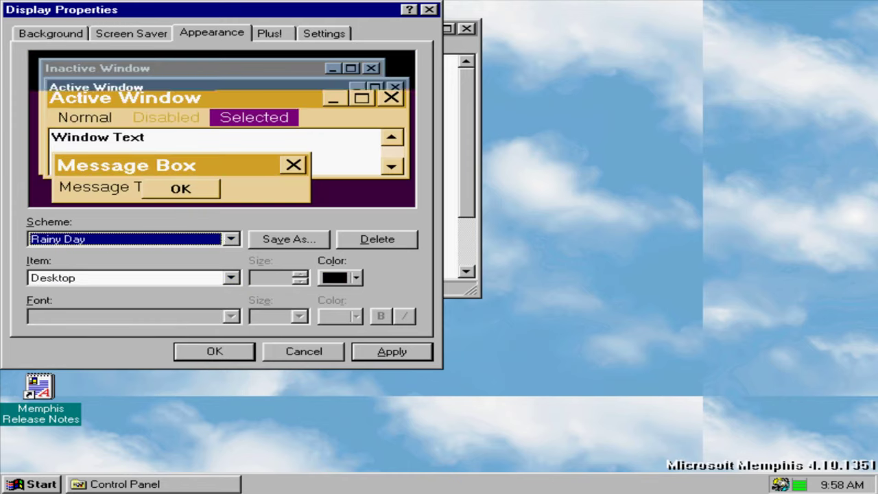
{"action": "key", "text": "Down"}
{"action": "key", "text": "Down"}
{"action": "key", "text": "Down"}
{"action": "key", "text": "Down"}
{"action": "key", "text": "Down"}
{"action": "key", "text": "Down"}
{"action": "key", "text": "Down"}
{"action": "key", "text": "Down"}
{"action": "key", "text": "Down"}
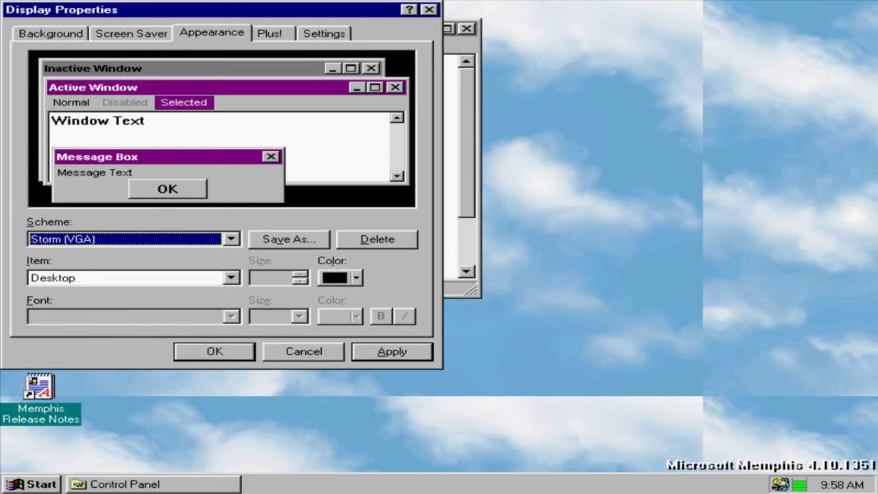
{"action": "key", "text": "Down"}
{"action": "key", "text": "Down"}
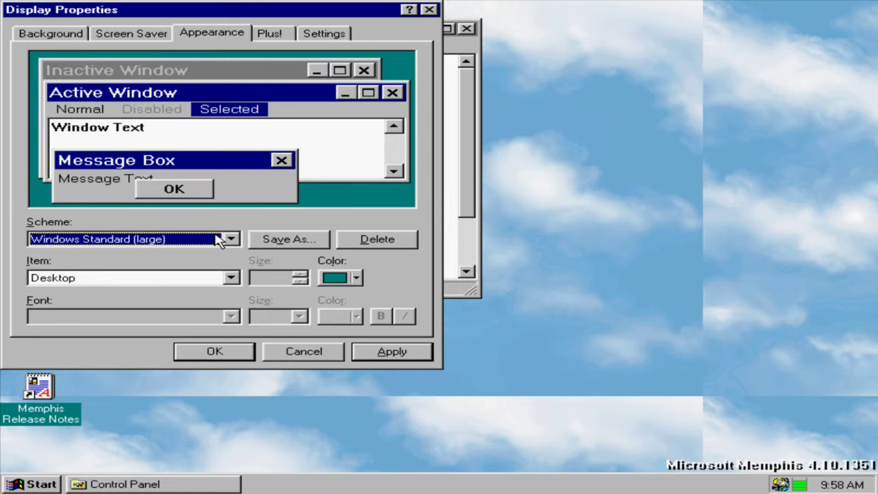
Preview the appearance color schemes going back up the list from Windows Standard (large) to Brick.
{"action": "key", "text": "Up"}
{"action": "key", "text": "Up"}
{"action": "key", "text": "Up"}
{"action": "key", "text": "Up"}
{"action": "key", "text": "Up"}
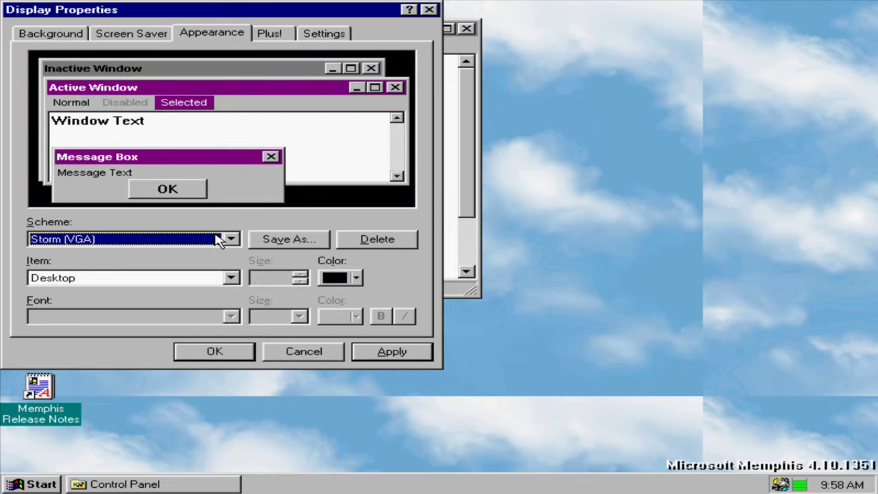
{"action": "key", "text": "Up"}
{"action": "key", "text": "Up"}
{"action": "key", "text": "Up"}
{"action": "key", "text": "Up"}
{"action": "key", "text": "Up"}
{"action": "key", "text": "Up"}
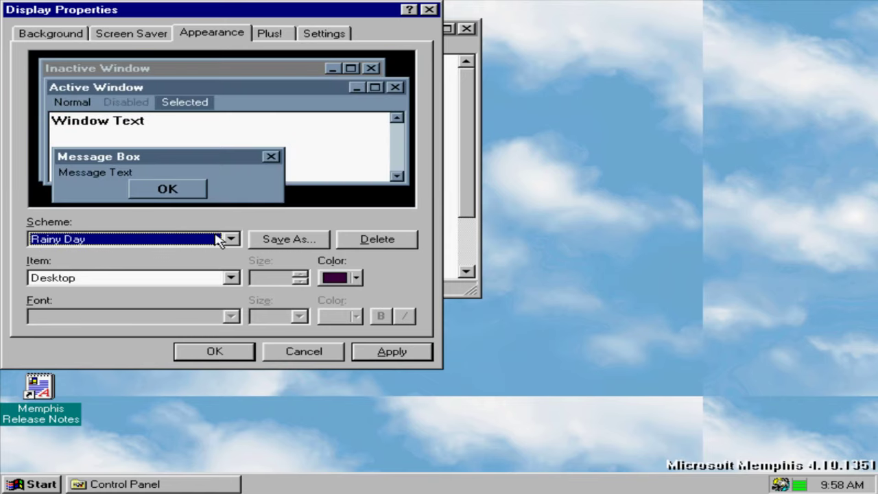
{"action": "key", "text": "Up"}
{"action": "key", "text": "Up"}
{"action": "key", "text": "Up"}
{"action": "key", "text": "Up"}
{"action": "key", "text": "Up"}
{"action": "key", "text": "Up"}
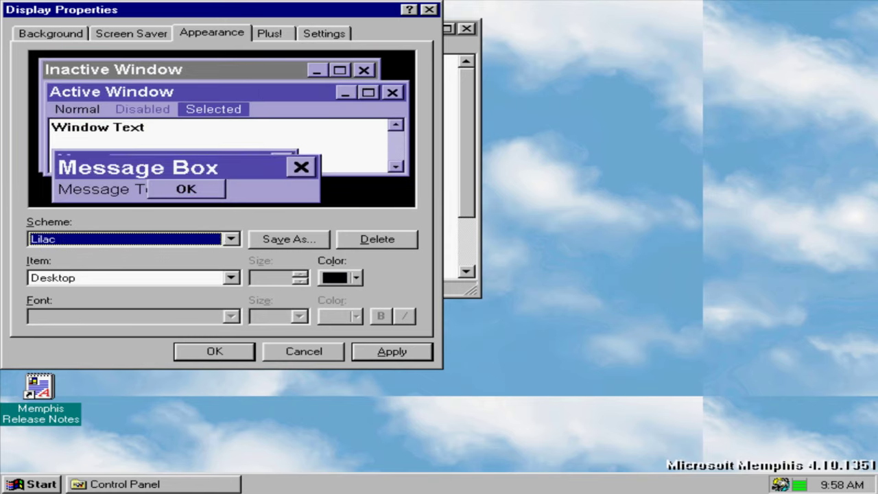
{"action": "key", "text": "Up"}
{"action": "key", "text": "Up"}
{"action": "key", "text": "Up"}
{"action": "key", "text": "Up"}
{"action": "key", "text": "Up"}
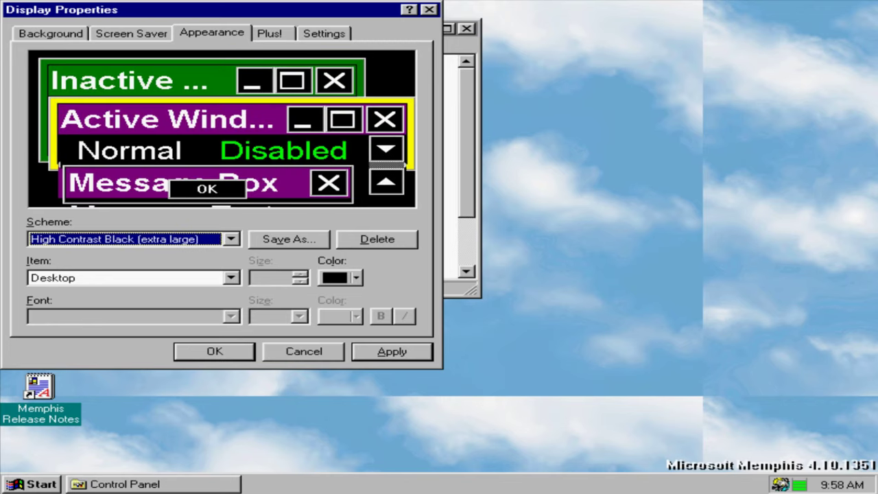
{"action": "key", "text": "Up"}
{"action": "key", "text": "Up"}
{"action": "key", "text": "Up"}
{"action": "key", "text": "Up"}
{"action": "key", "text": "Up"}
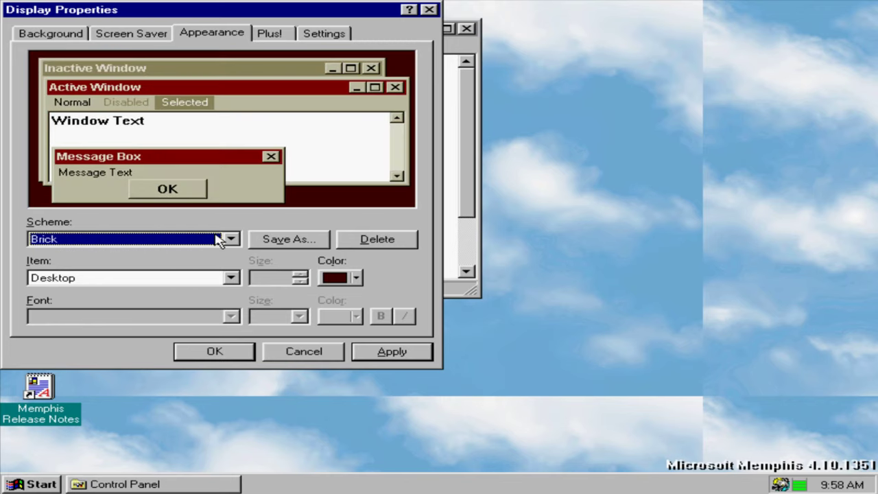
View the Plus! and Settings pages of the display properties and close them without saving the changes.
{"action": "left_click", "coordinate": [289, 34]}
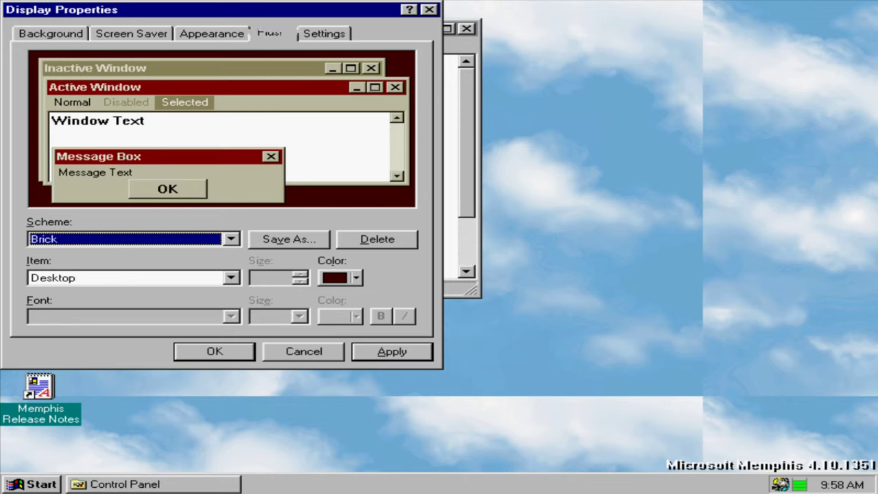
{"action": "left_click", "coordinate": [311, 34]}
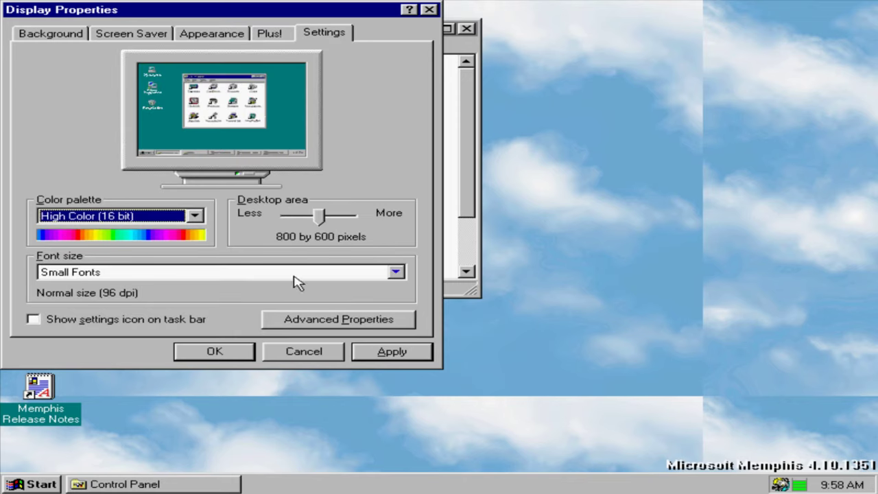
{"action": "left_click", "coordinate": [284, 353]}
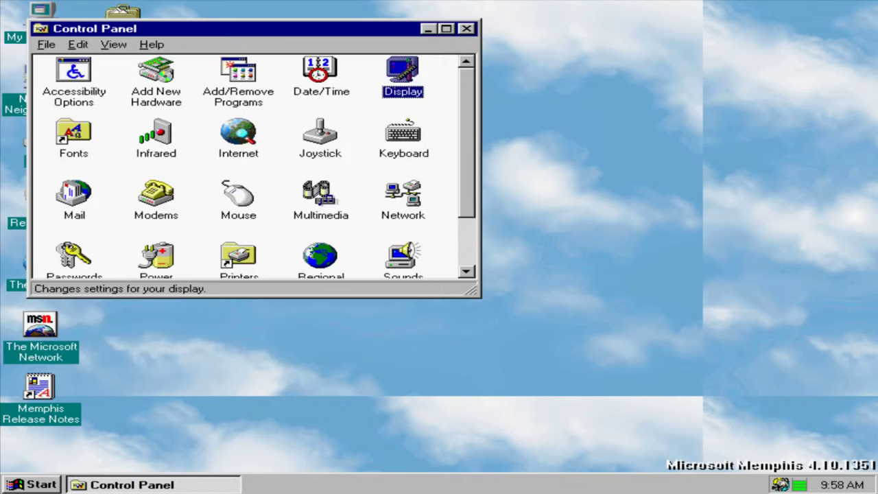
Open the Fonts folder and close it again, and try to open the Infrared item.
{"action": "double_click", "coordinate": [76, 133]}
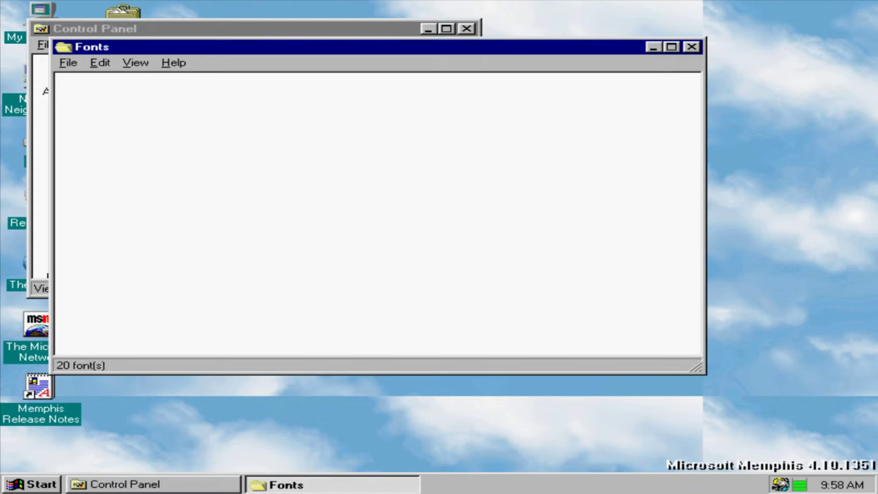
{"action": "left_click", "coordinate": [691, 48]}
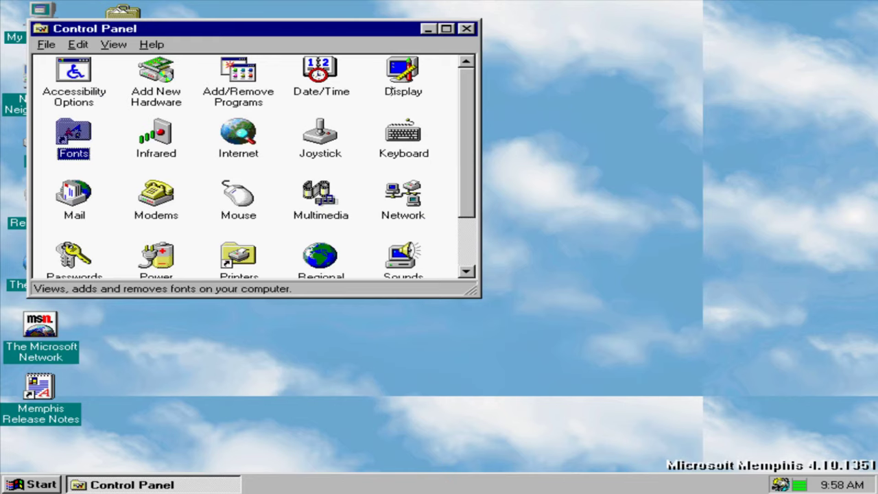
{"action": "left_click", "coordinate": [147, 152]}
{"action": "double_click", "coordinate": [147, 152]}
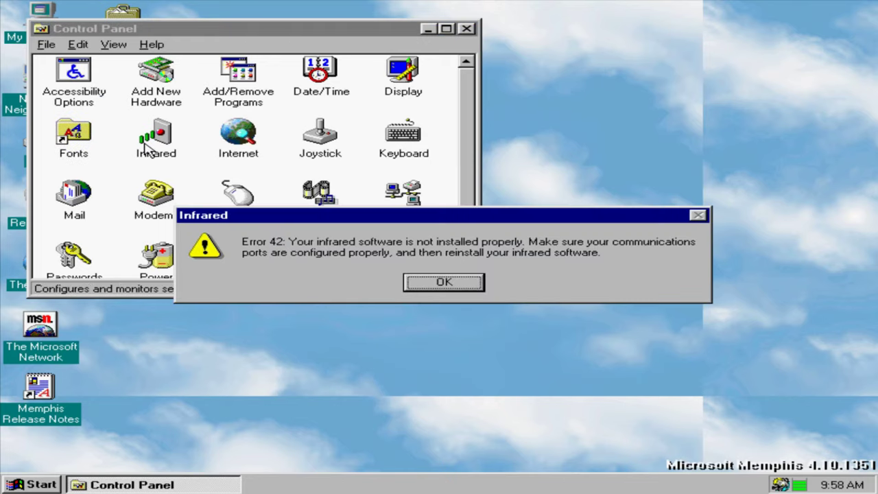
{"action": "left_click", "coordinate": [421, 284]}
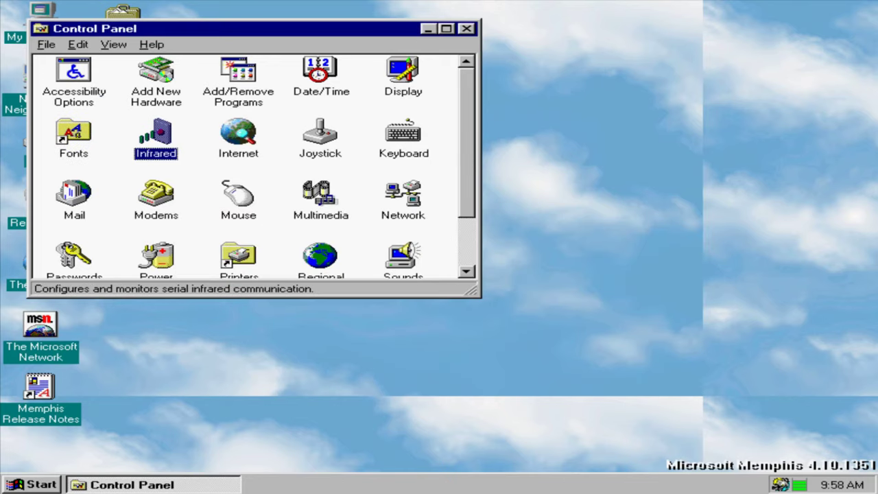
View the Internet properties pages from General through Advanced and close them without changes.
{"action": "double_click", "coordinate": [237, 134]}
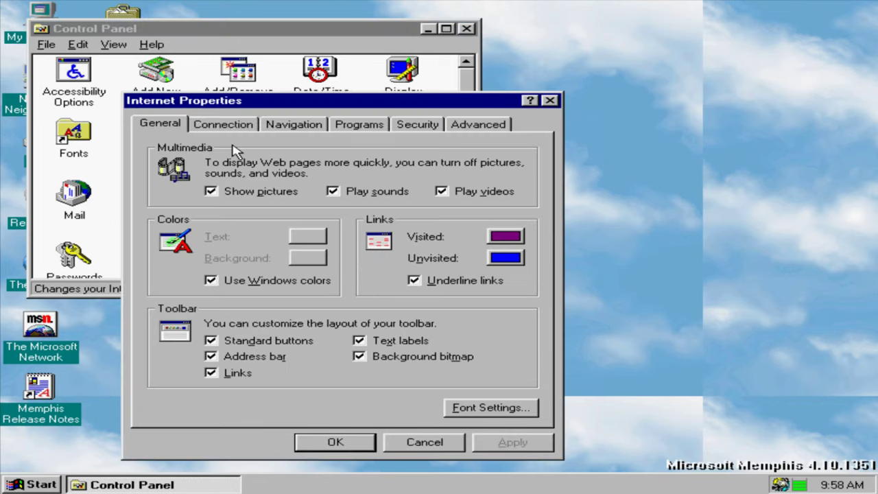
{"action": "left_click", "coordinate": [237, 129]}
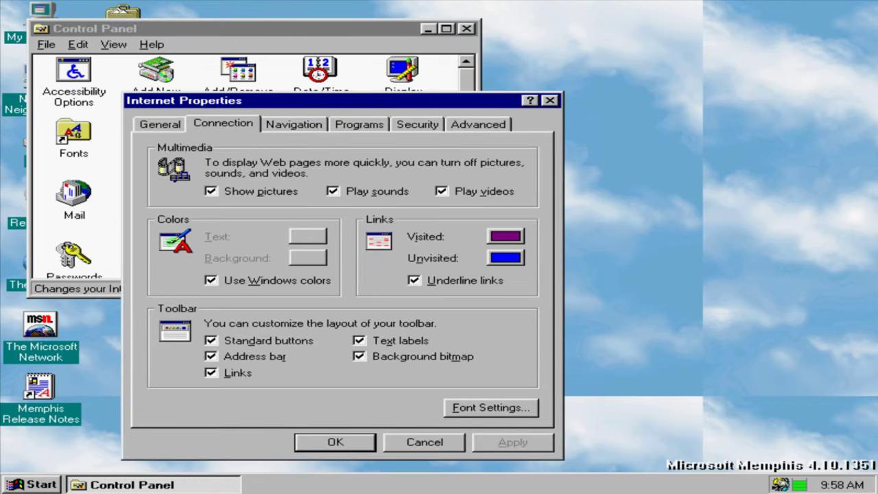
{"action": "left_click", "coordinate": [289, 130]}
{"action": "left_click", "coordinate": [358, 125]}
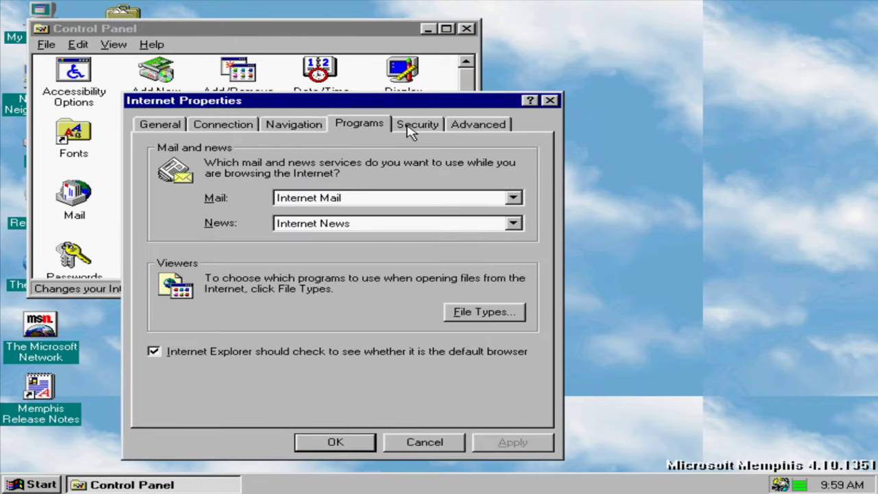
{"action": "left_click", "coordinate": [415, 127]}
{"action": "left_click", "coordinate": [478, 129]}
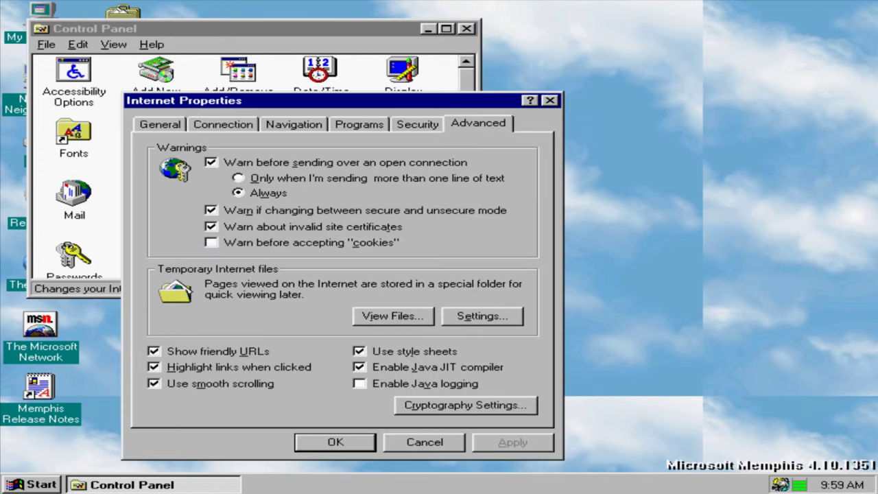
{"action": "left_click", "coordinate": [550, 100]}
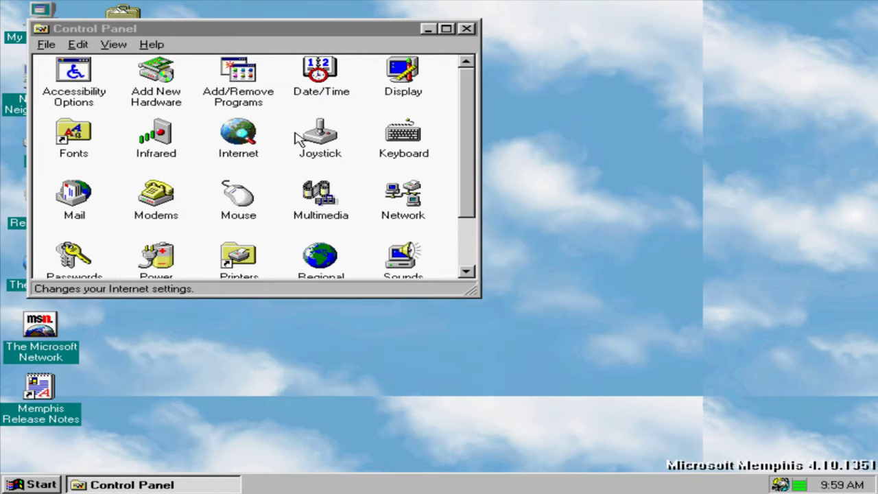
{"action": "left_click", "coordinate": [238, 138]}
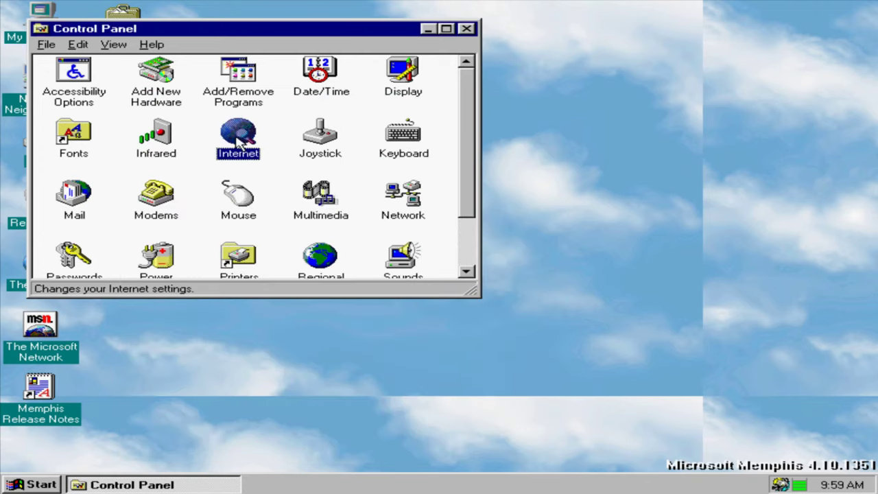
View the Joystick properties and the Keyboard properties pages through General, closing both without changes.
{"action": "double_click", "coordinate": [310, 141]}
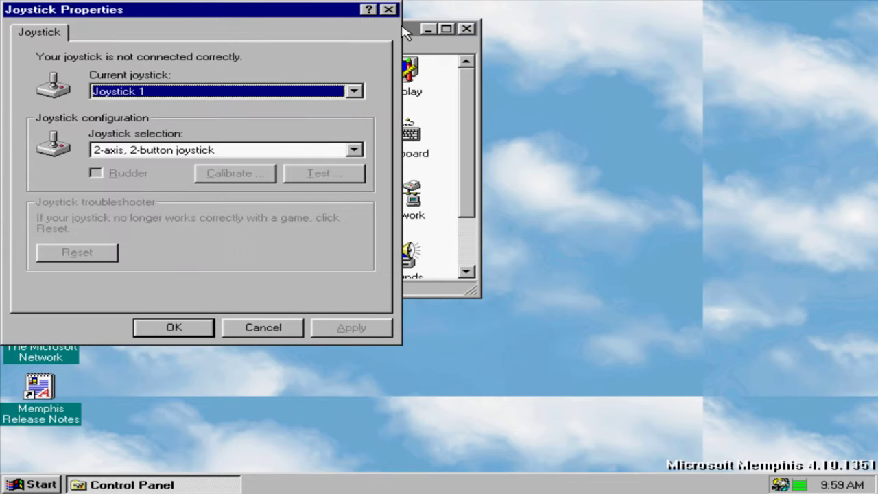
{"action": "left_click", "coordinate": [388, 10]}
{"action": "double_click", "coordinate": [400, 157]}
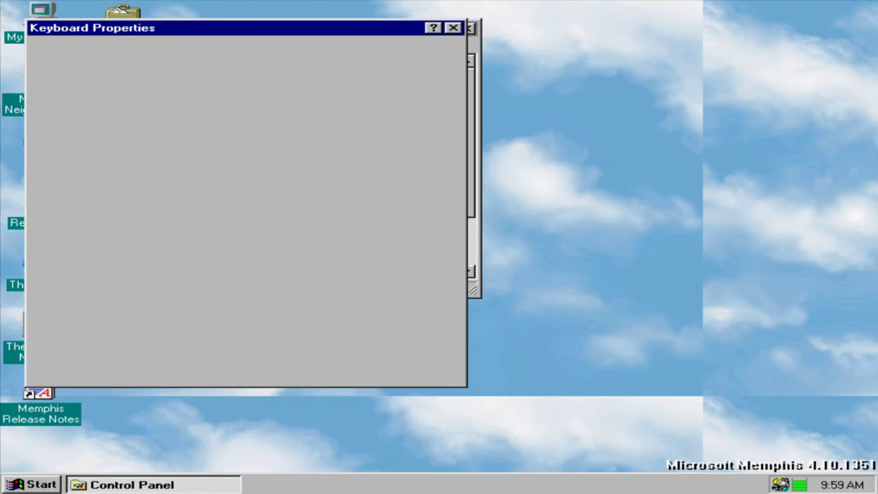
{"action": "left_click", "coordinate": [87, 52]}
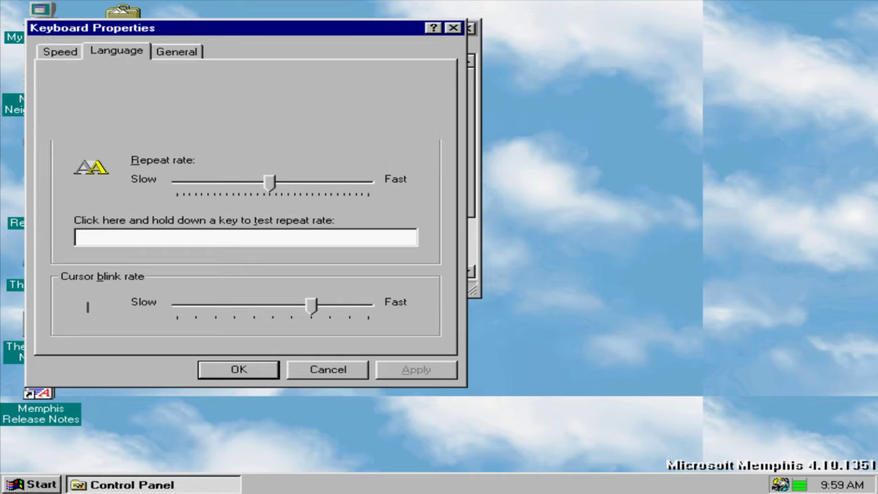
{"action": "left_click", "coordinate": [187, 56]}
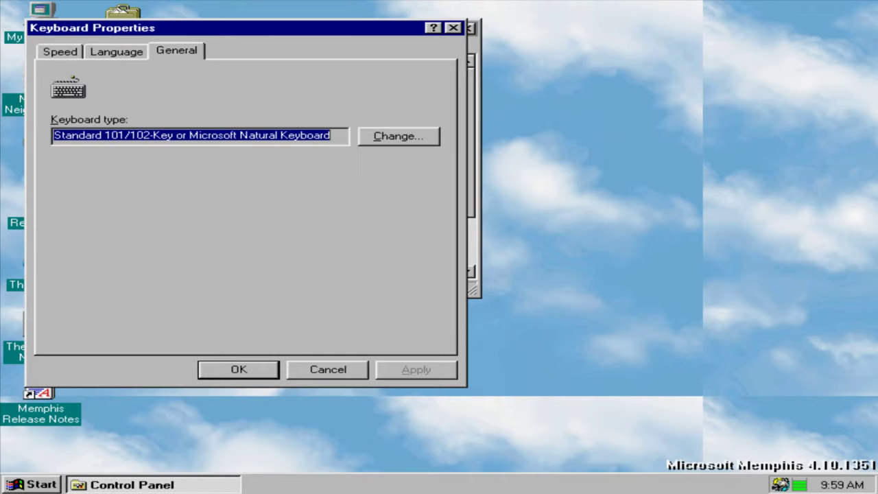
{"action": "left_click", "coordinate": [320, 374]}
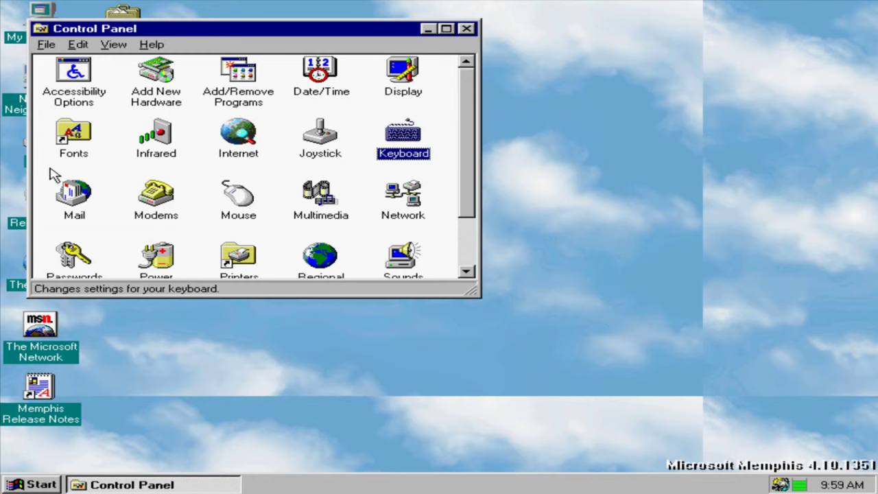
View the Mail profiles and the General and Diagnostics pages of the Modems properties, closing both without changes.
{"action": "double_click", "coordinate": [81, 215]}
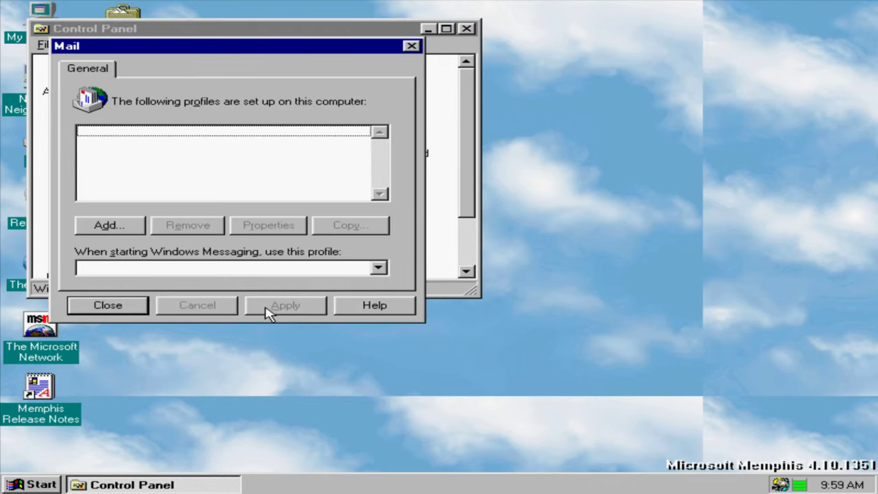
{"action": "left_click", "coordinate": [128, 306]}
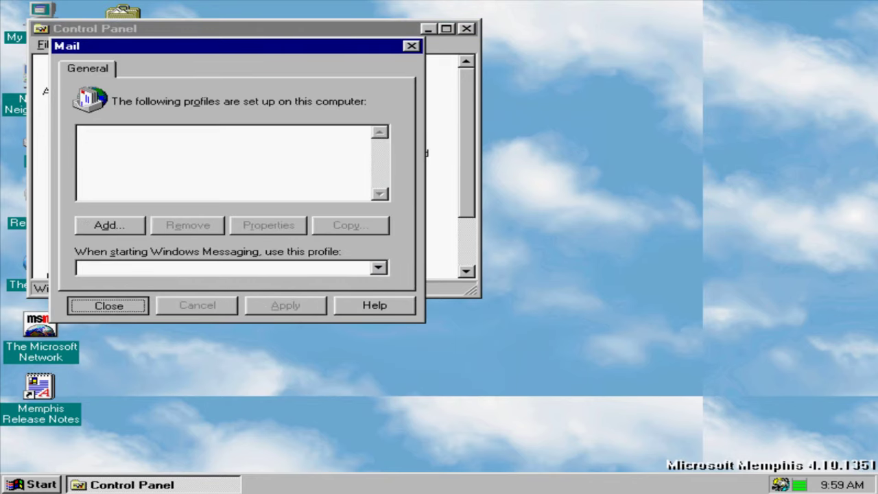
{"action": "double_click", "coordinate": [175, 217]}
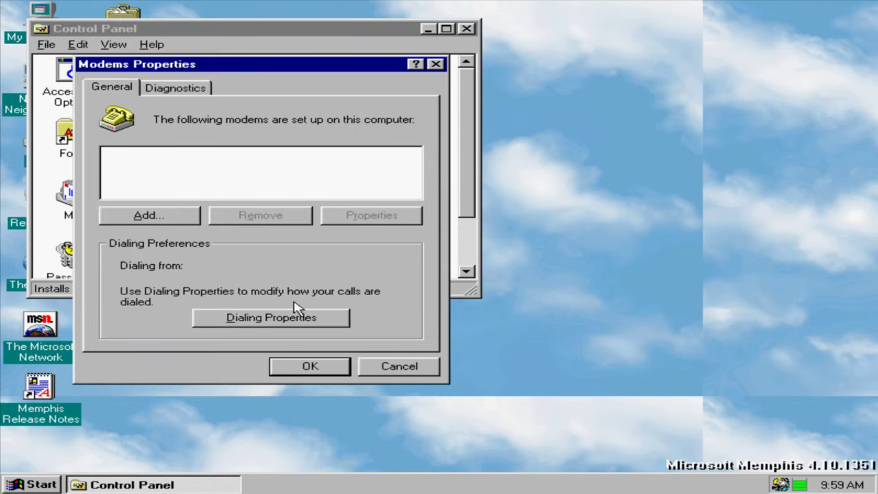
{"action": "left_click", "coordinate": [180, 87]}
{"action": "left_click", "coordinate": [399, 366]}
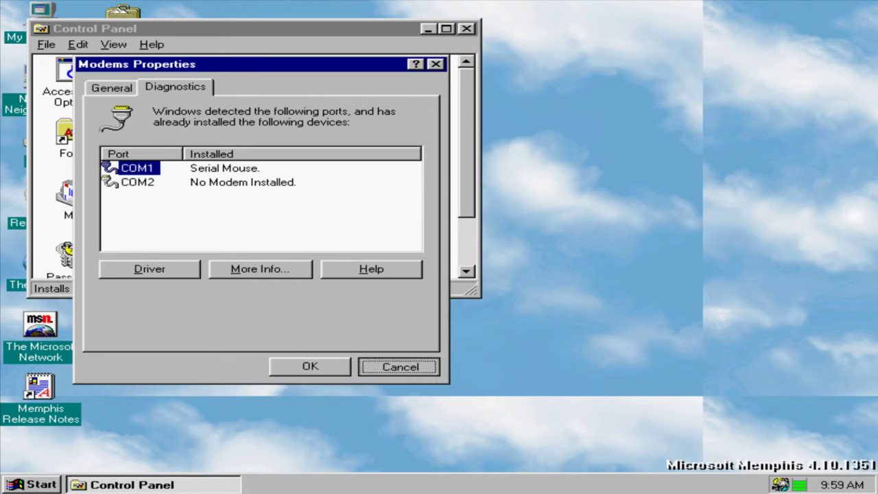
Open the Mouse properties and view the Buttons, Pointers, Motion and General pages.
{"action": "double_click", "coordinate": [247, 213]}
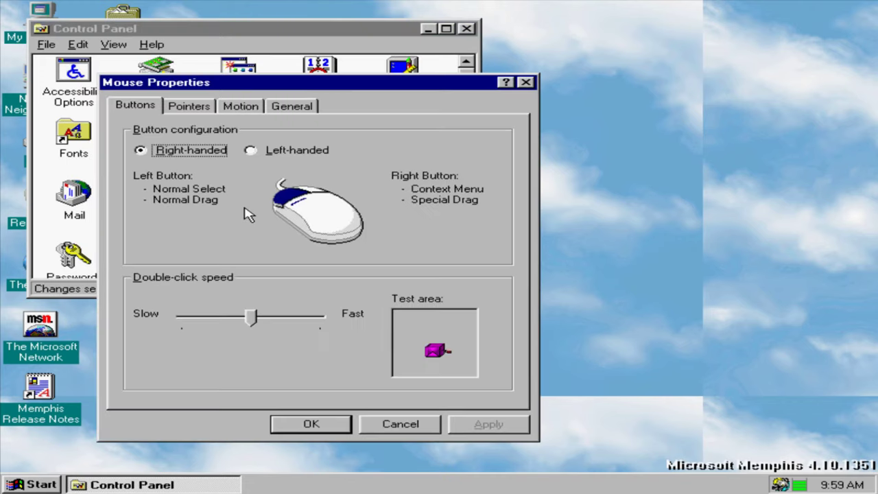
{"action": "left_click", "coordinate": [197, 105]}
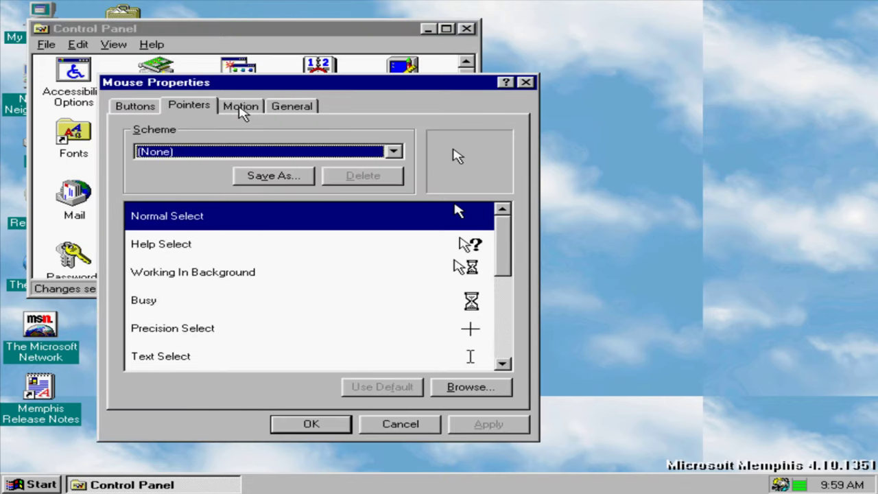
{"action": "left_click", "coordinate": [244, 110]}
{"action": "left_click", "coordinate": [291, 106]}
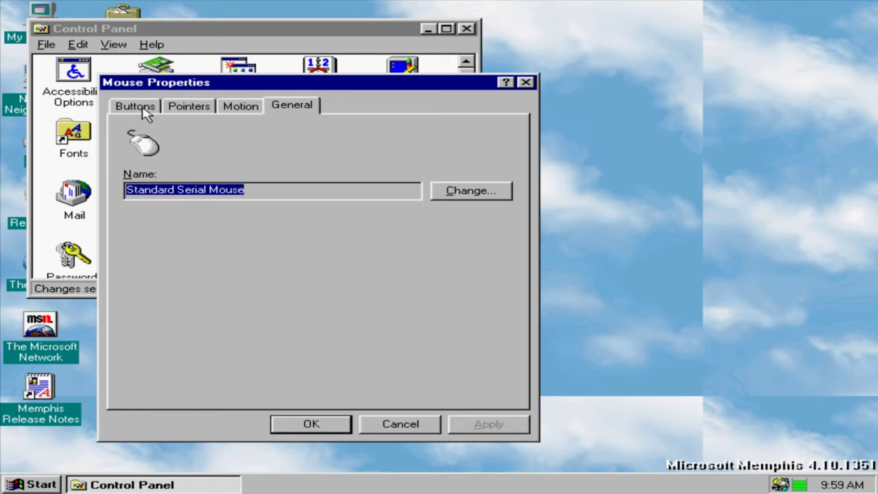
{"action": "left_click", "coordinate": [142, 110]}
Preview the mouse pointer schemes, including Windows Standard (extra large), return to (None) and close the mouse properties without saving.
{"action": "left_click", "coordinate": [192, 108]}
{"action": "key", "text": "Down"}
{"action": "key", "text": "Down"}
{"action": "key", "text": "Down"}
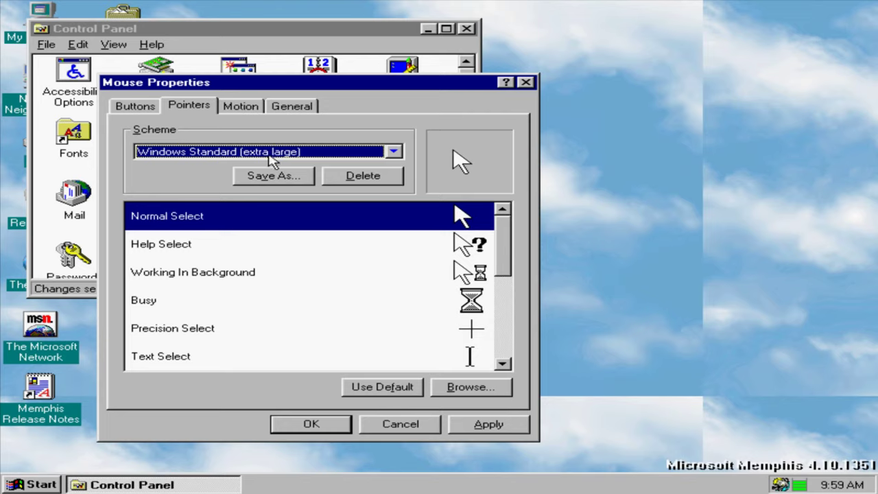
{"action": "key", "text": "Down"}
{"action": "key", "text": "Up"}
{"action": "key", "text": "Up"}
{"action": "key", "text": "Up"}
{"action": "key", "text": "Up"}
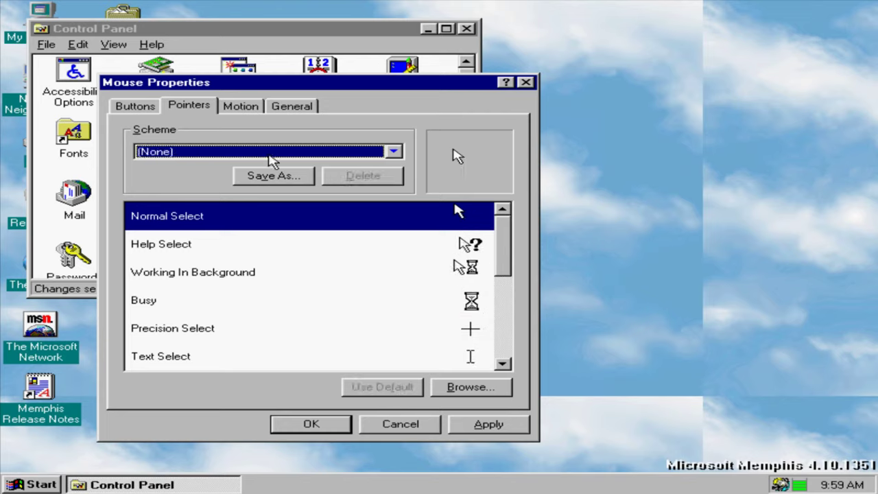
{"action": "left_click", "coordinate": [374, 419]}
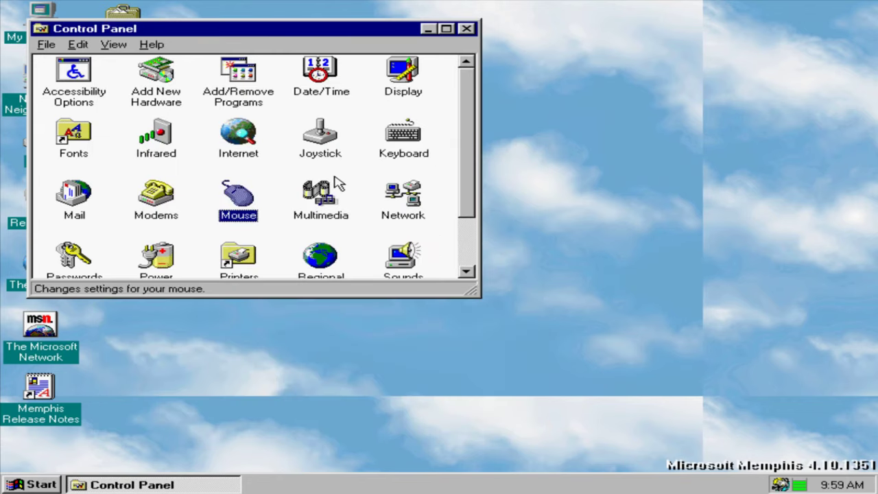
View the Multimedia properties pages from Audio through Advanced and close them without changes.
{"action": "double_click", "coordinate": [317, 216]}
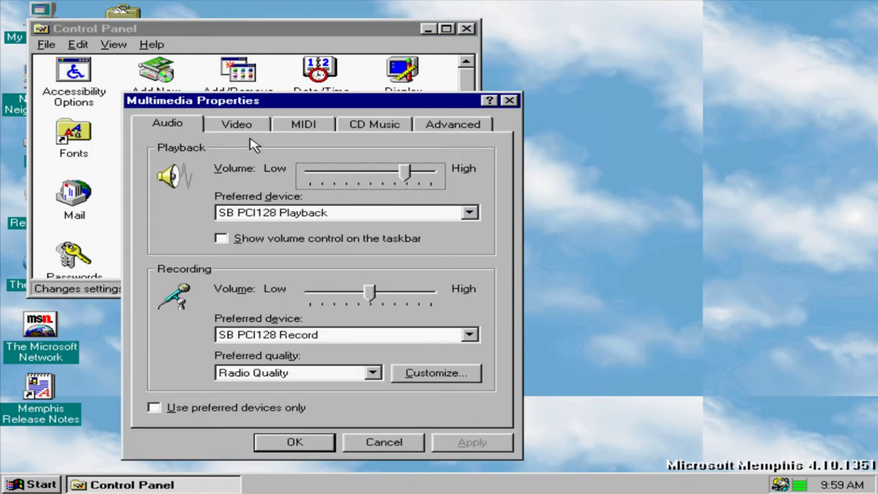
{"action": "left_click", "coordinate": [241, 127]}
{"action": "left_click", "coordinate": [304, 125]}
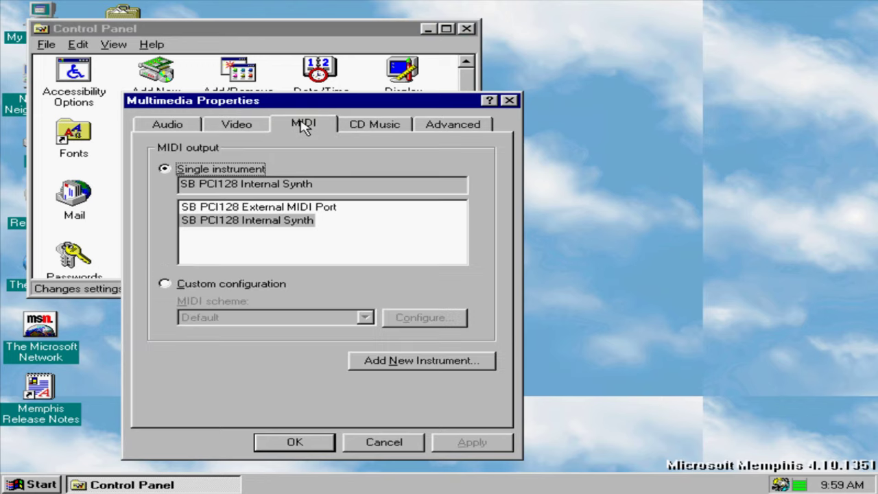
{"action": "left_click", "coordinate": [351, 129]}
{"action": "left_click", "coordinate": [453, 124]}
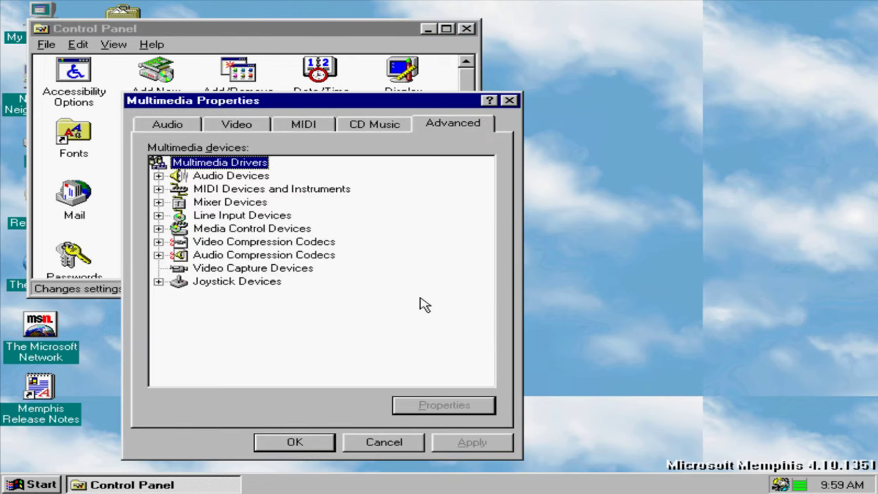
{"action": "left_click", "coordinate": [374, 442]}
View the Configuration, Identification and Access Control pages of the Network settings and close them without changes.
{"action": "left_click", "coordinate": [411, 203]}
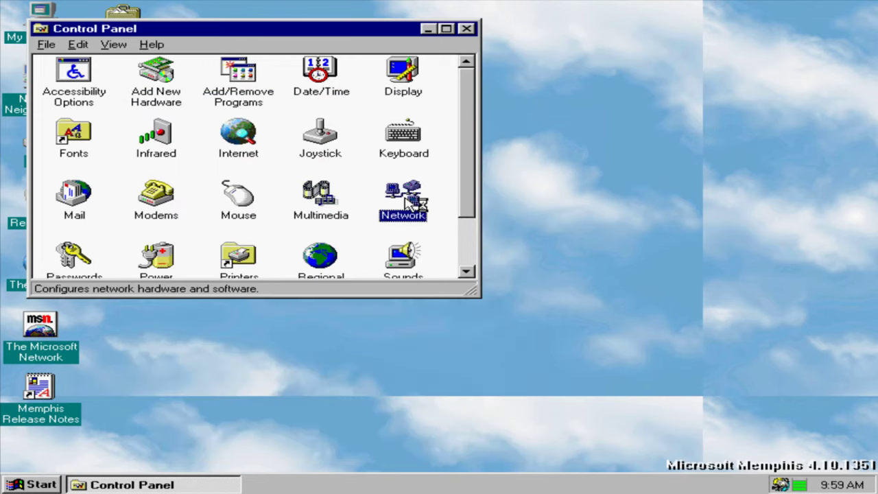
{"action": "double_click", "coordinate": [412, 203]}
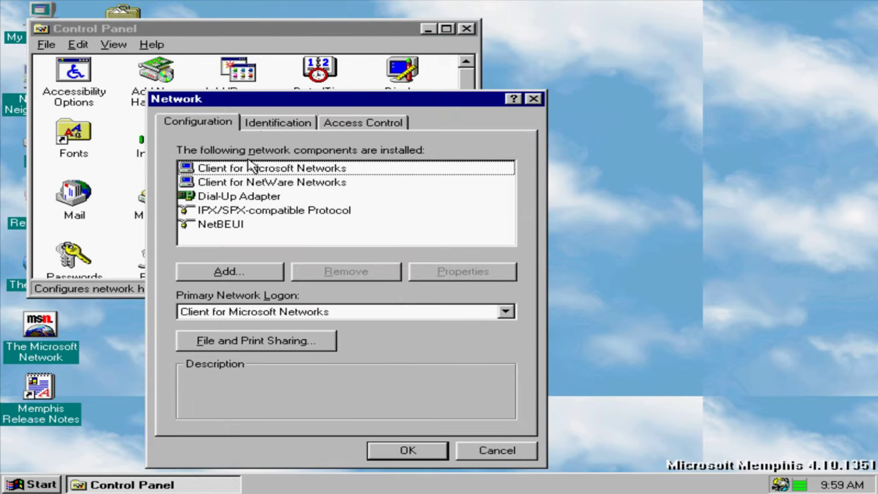
{"action": "left_click", "coordinate": [267, 123]}
{"action": "left_click", "coordinate": [350, 124]}
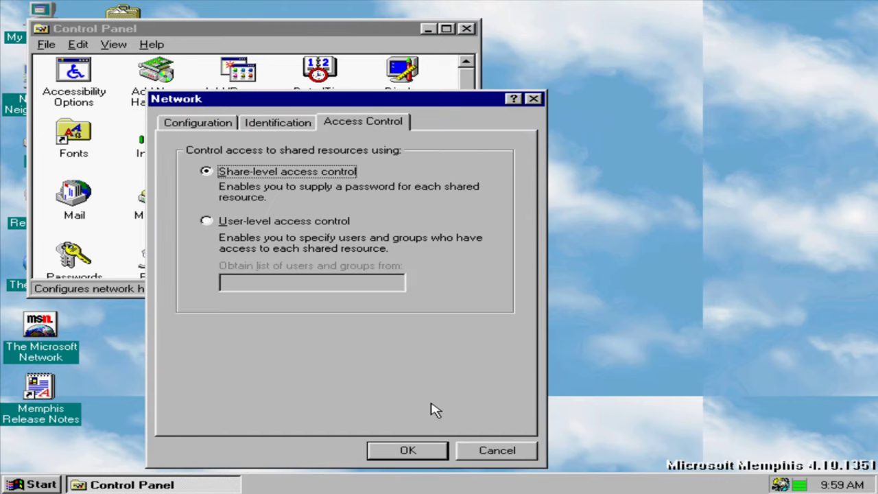
{"action": "left_click", "coordinate": [459, 448]}
View the Change Passwords and User Profiles pages of the Passwords properties and close them without changes.
{"action": "left_click", "coordinate": [74, 257]}
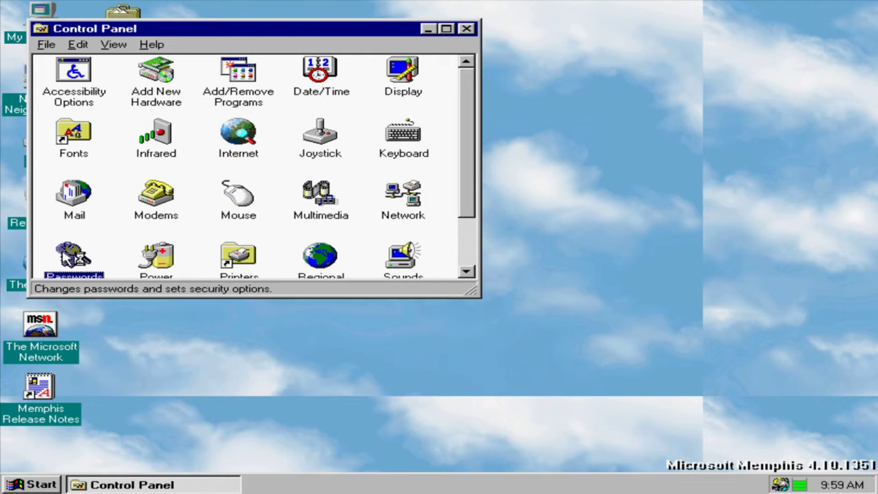
{"action": "double_click", "coordinate": [68, 255]}
{"action": "left_click", "coordinate": [144, 33]}
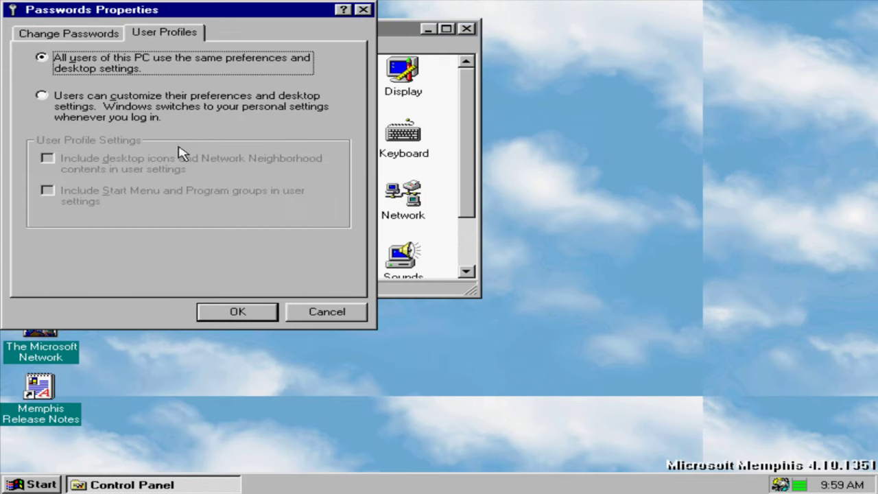
{"action": "left_click", "coordinate": [326, 312]}
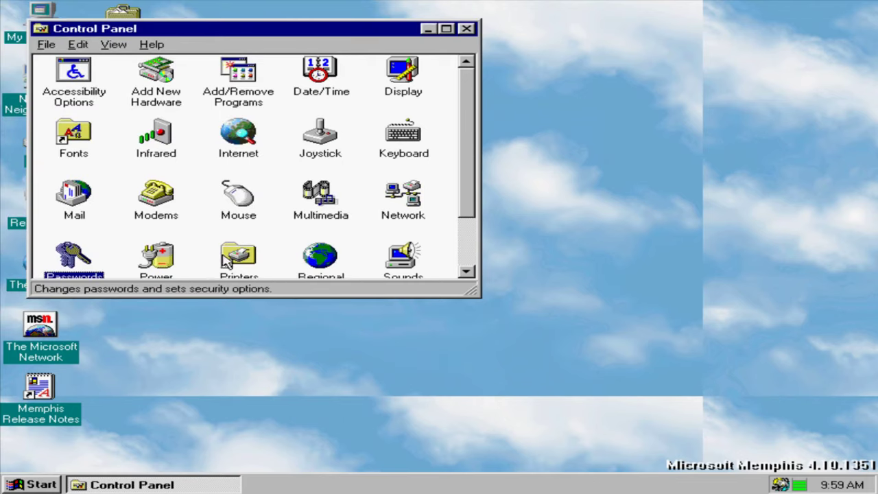
View the Power and Disk Drives pages of the power properties, then open the Printers folder and close it again.
{"action": "double_click", "coordinate": [165, 260]}
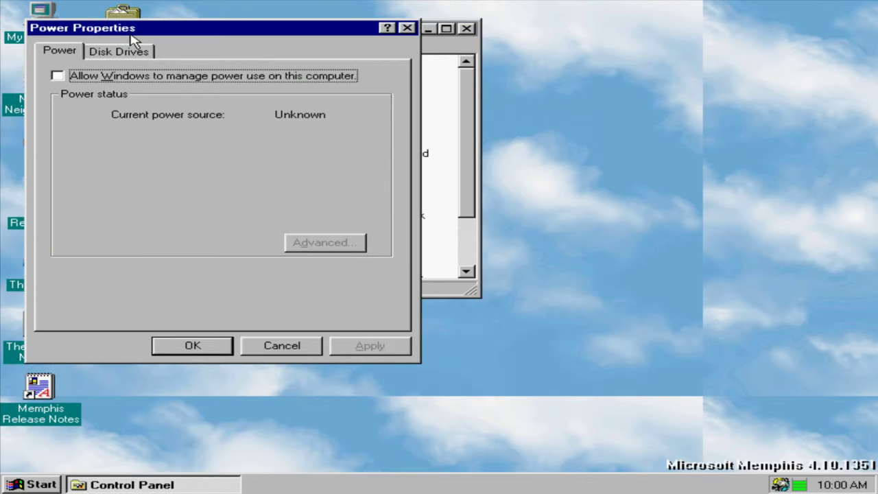
{"action": "left_click", "coordinate": [134, 52]}
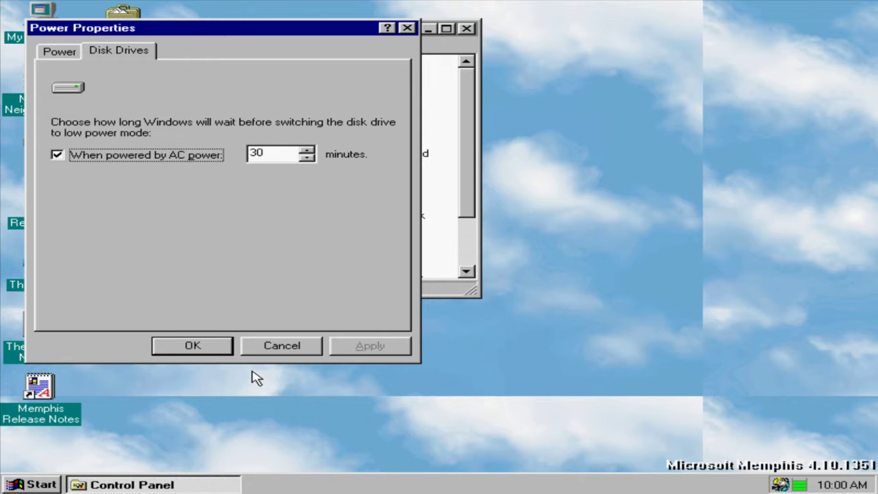
{"action": "left_click", "coordinate": [271, 347]}
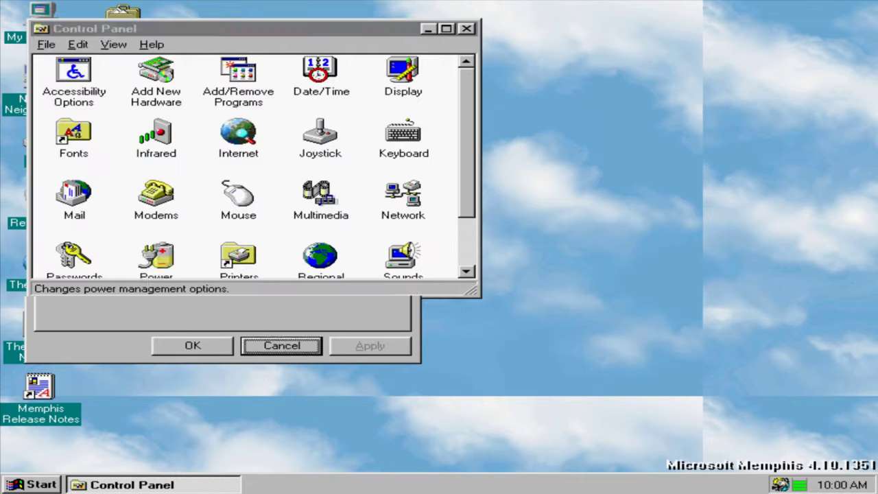
{"action": "double_click", "coordinate": [239, 264]}
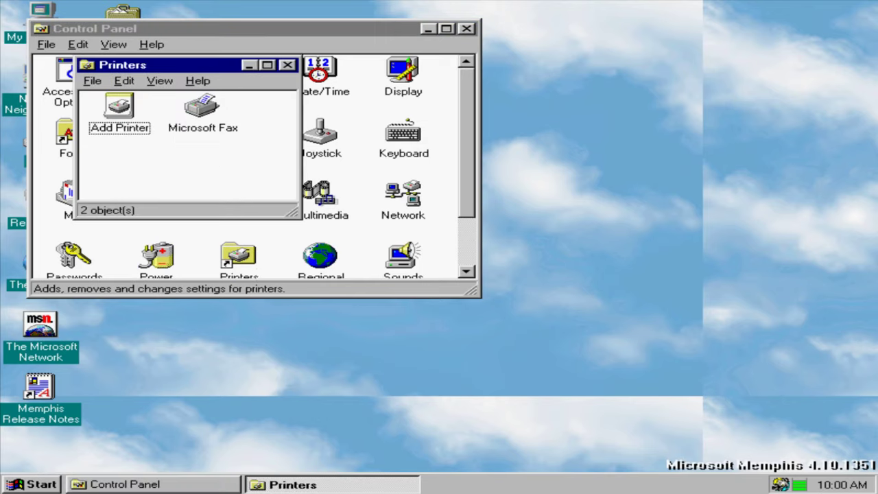
{"action": "left_click", "coordinate": [288, 64]}
View the Regional Settings, Number, Currency, Time and Date pages, checking the currency symbol choices, and close them without changes.
{"action": "double_click", "coordinate": [321, 260]}
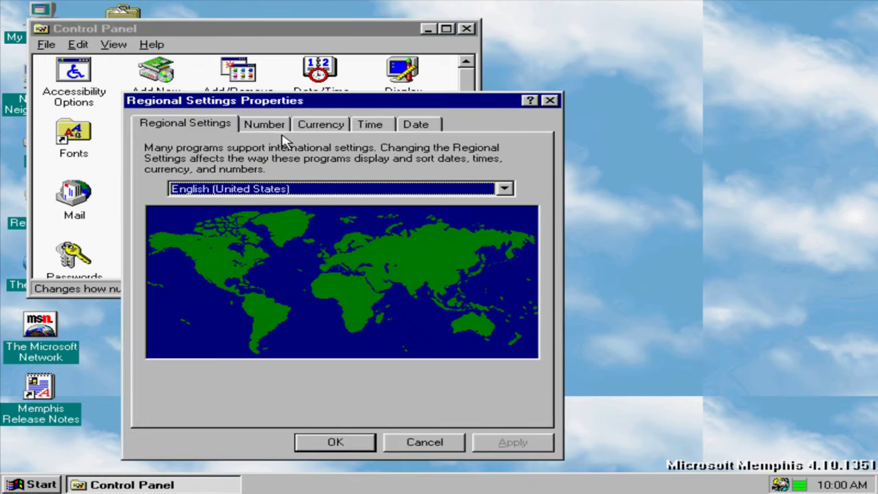
{"action": "left_click", "coordinate": [276, 127]}
{"action": "left_click", "coordinate": [336, 126]}
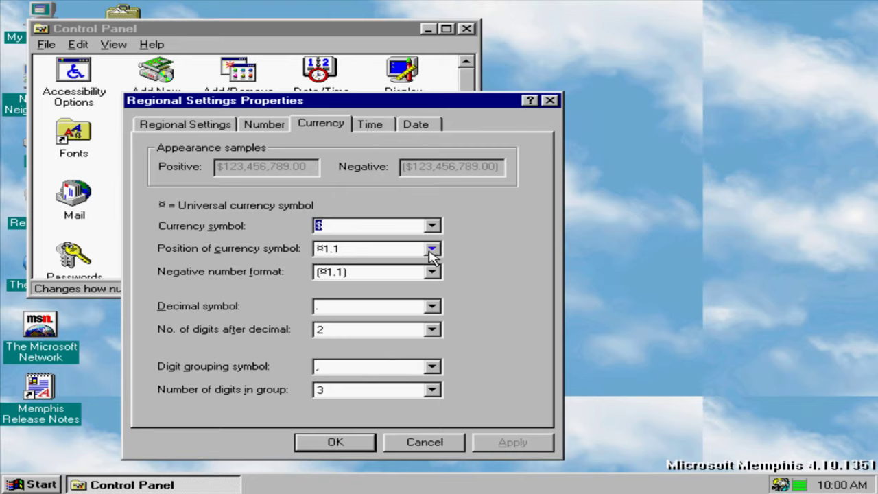
{"action": "left_click", "coordinate": [431, 226]}
{"action": "left_click", "coordinate": [431, 226]}
{"action": "left_click", "coordinate": [365, 131]}
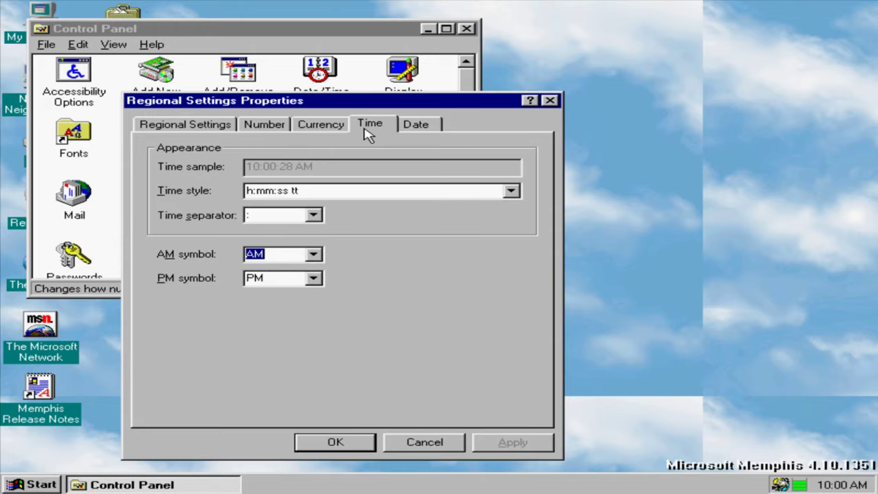
{"action": "left_click", "coordinate": [417, 125]}
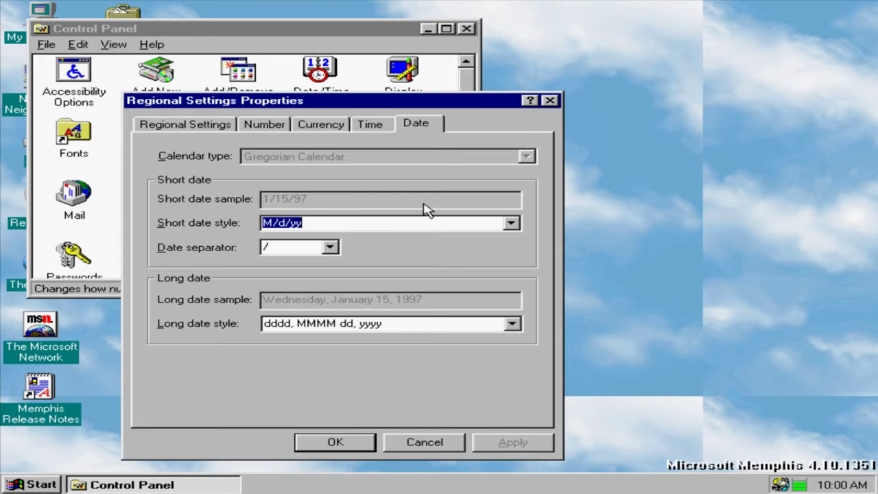
{"action": "left_click", "coordinate": [425, 440]}
Open the Sounds properties and go through the Windows events one by one, checking the sound assigned to each.
{"action": "double_click", "coordinate": [412, 257]}
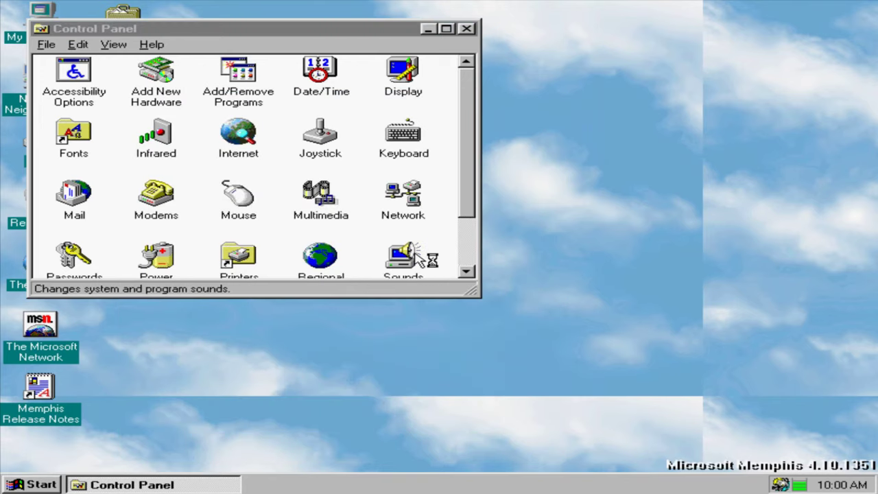
{"action": "left_click", "coordinate": [245, 197]}
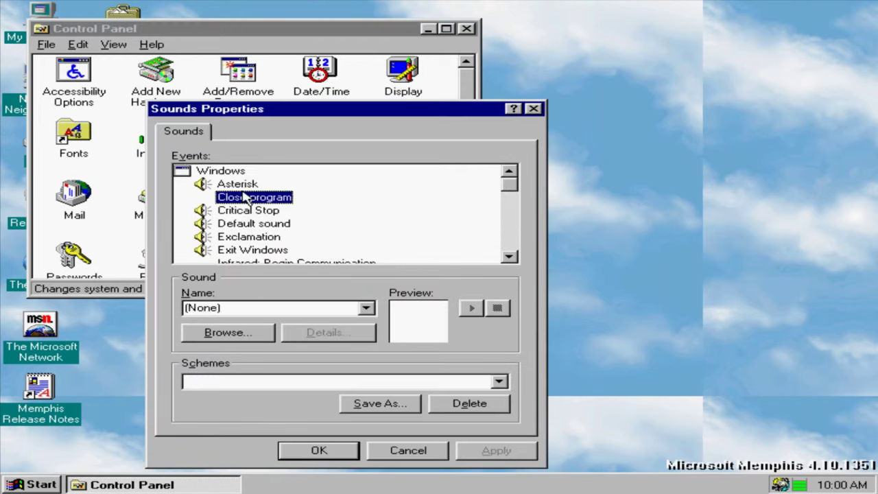
{"action": "left_click", "coordinate": [242, 188]}
{"action": "key", "text": "Down"}
{"action": "key", "text": "Down"}
{"action": "key", "text": "Down"}
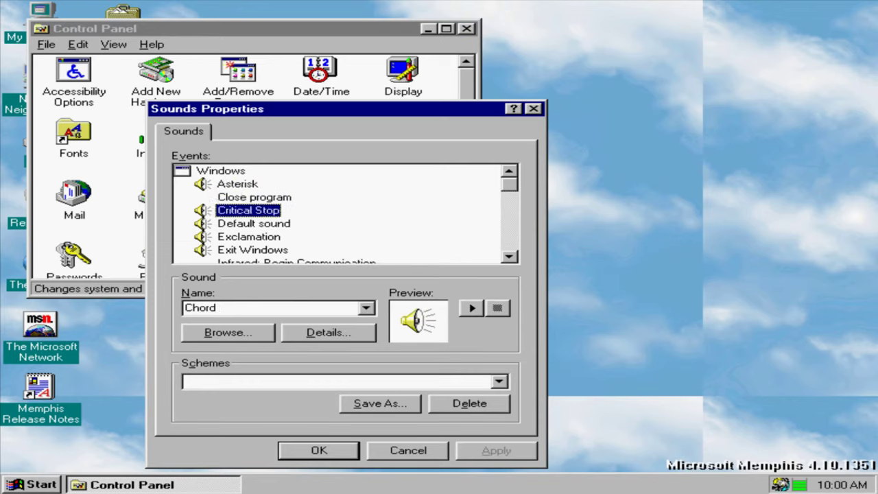
{"action": "key", "text": "Down"}
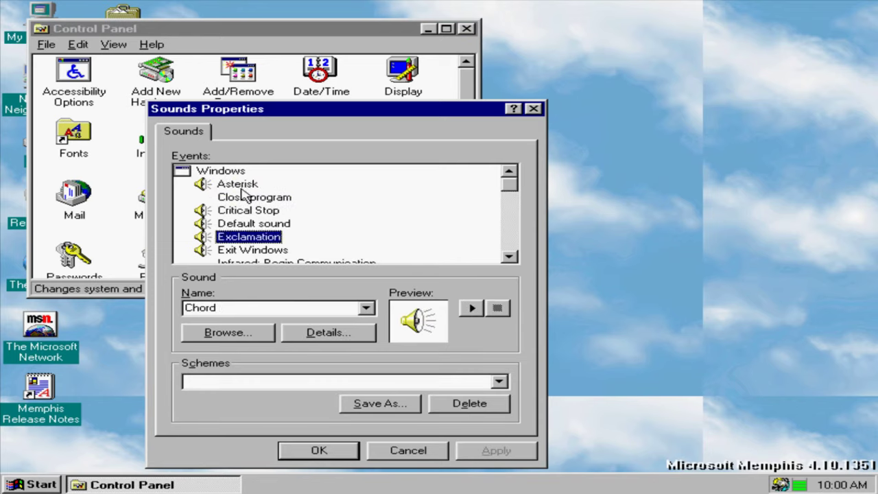
{"action": "key", "text": "Down"}
{"action": "key", "text": "Down"}
{"action": "key", "text": "Down"}
{"action": "key", "text": "Up"}
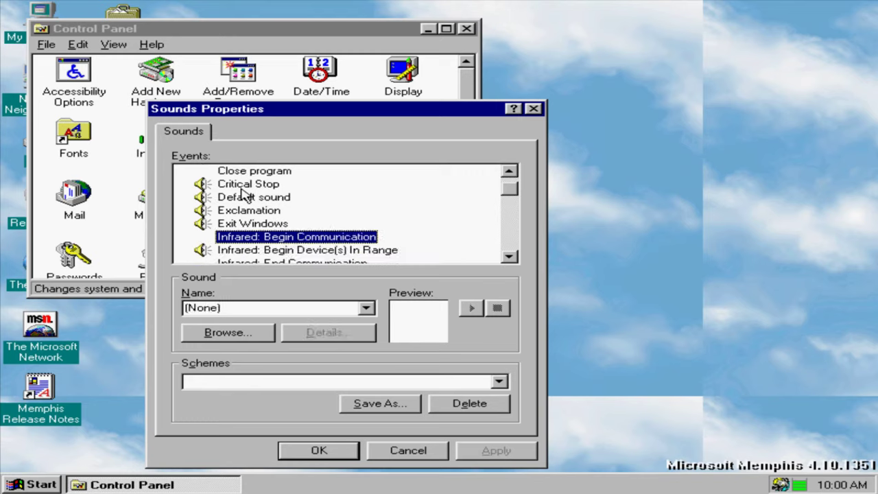
{"action": "key", "text": "Down"}
{"action": "key", "text": "Down"}
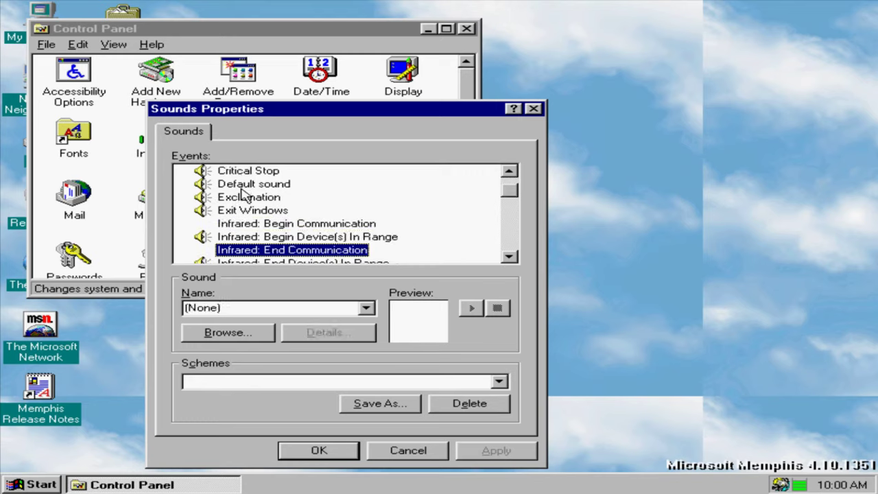
{"action": "key", "text": "Down"}
{"action": "key", "text": "Down"}
{"action": "key", "text": "Down"}
{"action": "key", "text": "Down"}
{"action": "key", "text": "Down"}
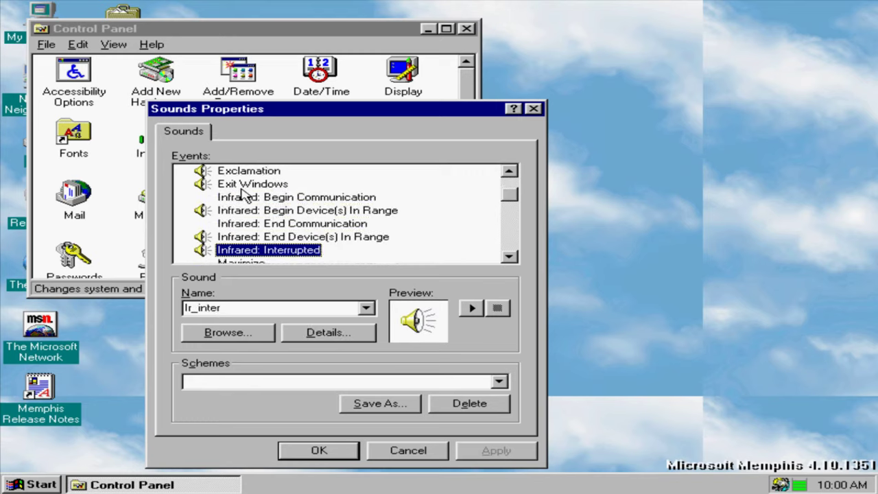
{"action": "key", "text": "Down"}
{"action": "key", "text": "Down"}
{"action": "key", "text": "Down"}
{"action": "key", "text": "Down"}
{"action": "key", "text": "Down"}
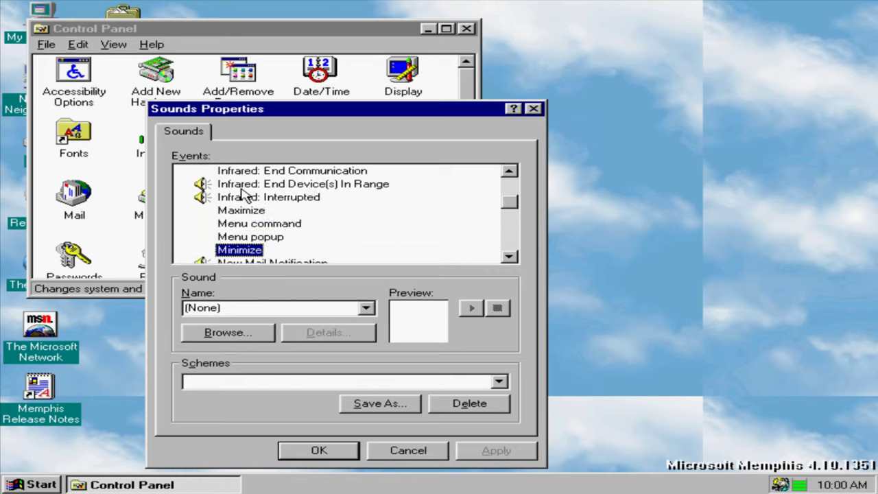
{"action": "key", "text": "Up"}
{"action": "key", "text": "Up"}
{"action": "key", "text": "Down"}
{"action": "key", "text": "Down"}
{"action": "key", "text": "Down"}
{"action": "key", "text": "Down"}
{"action": "key", "text": "Down"}
{"action": "key", "text": "Down"}
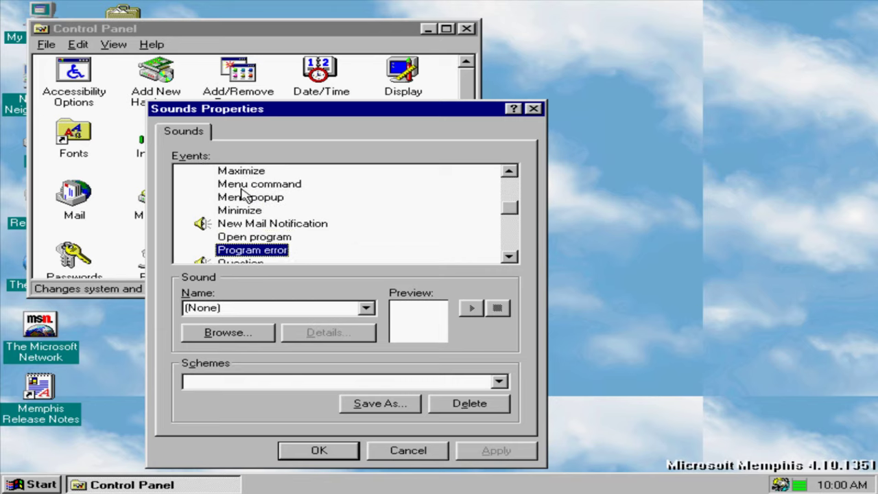
{"action": "key", "text": "Down"}
{"action": "key", "text": "Down"}
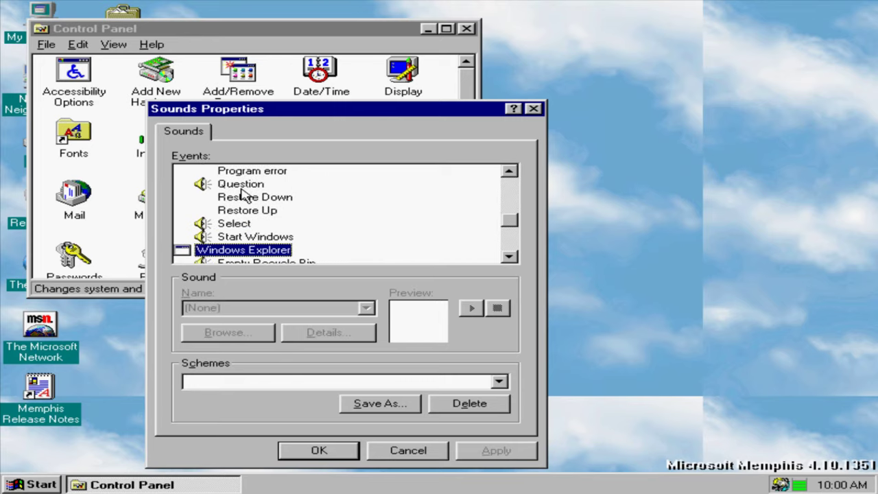
Preview the sounds assigned to the Select and Empty Recycle Bin events.
{"action": "key", "text": "Up"}
{"action": "key", "text": "Up"}
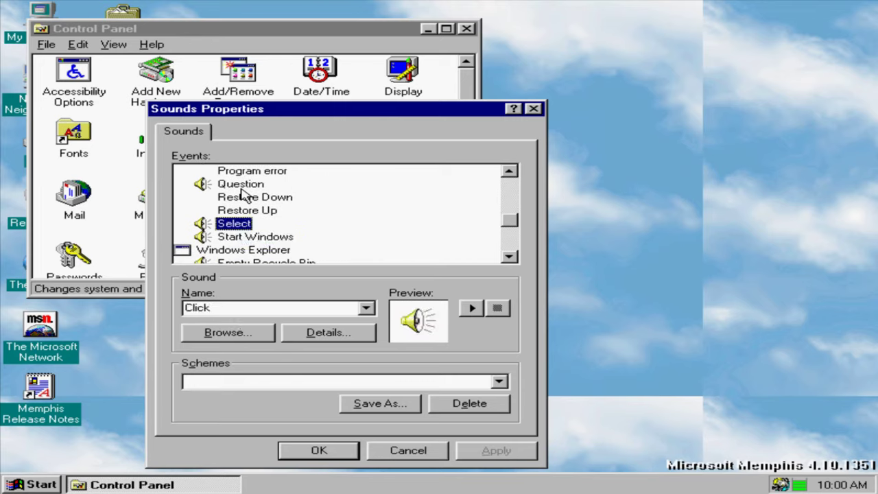
{"action": "left_click", "coordinate": [472, 308]}
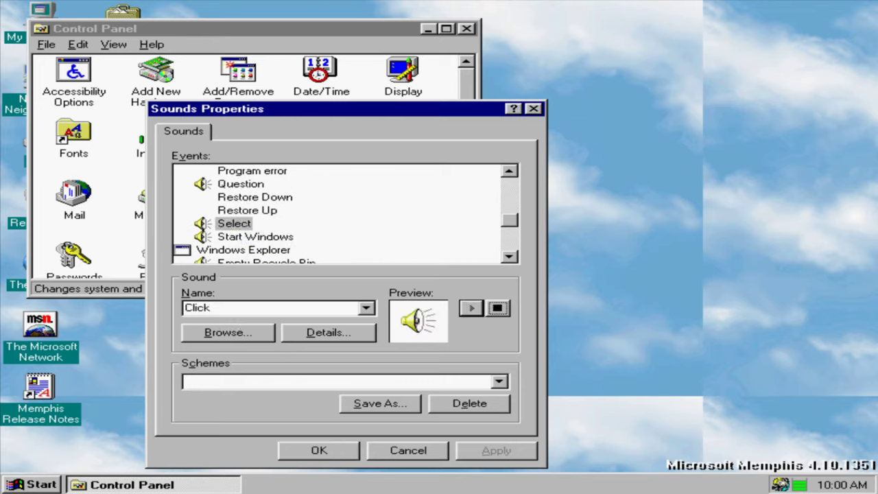
{"action": "left_click", "coordinate": [229, 265]}
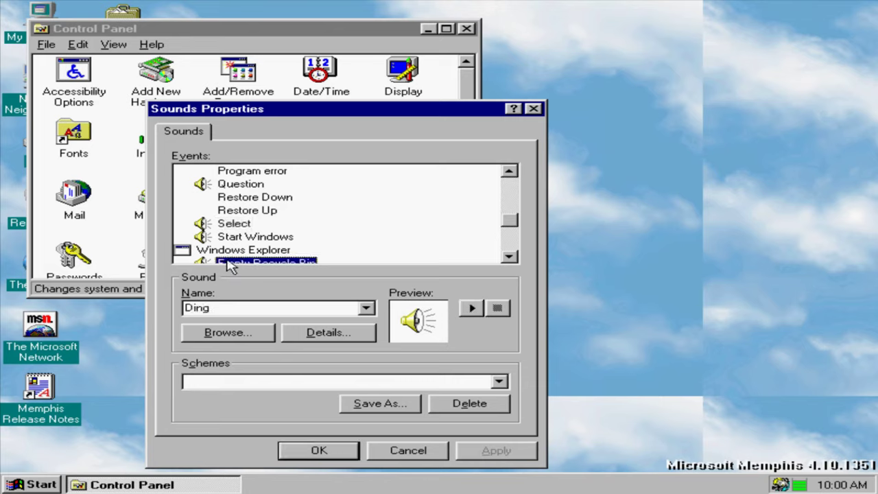
{"action": "key", "text": "Down"}
{"action": "key", "text": "Up"}
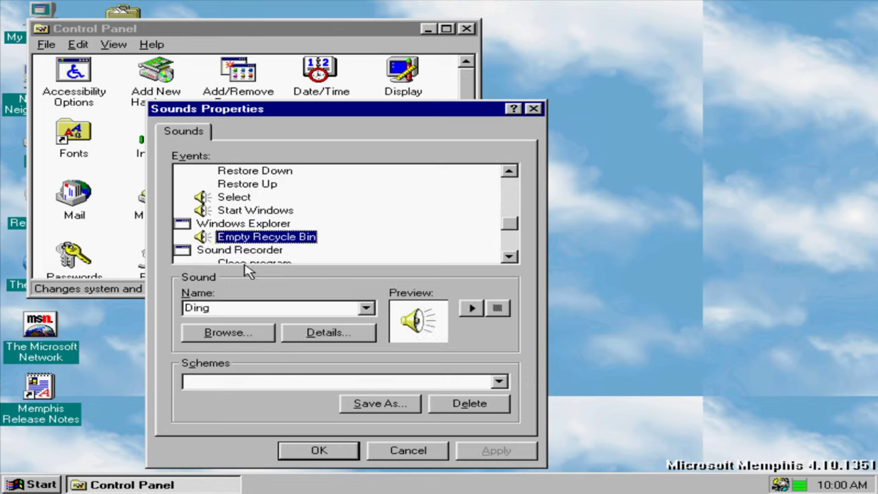
{"action": "left_click", "coordinate": [497, 308]}
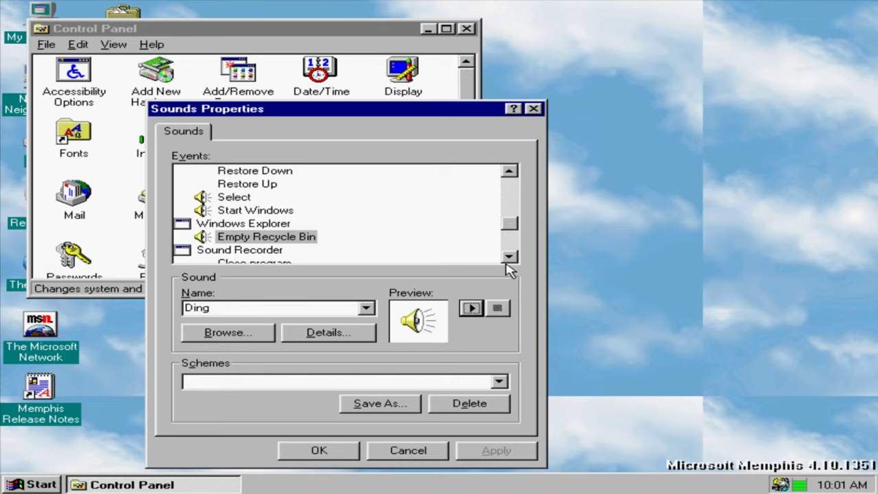
Play the Microsoft NetMeeting sounds for Person Joins, Person Leaves, Receive Call and Receive Request to Join.
{"action": "scroll", "coordinate": [509, 256], "scroll_direction": "down", "scroll_amount": 11}
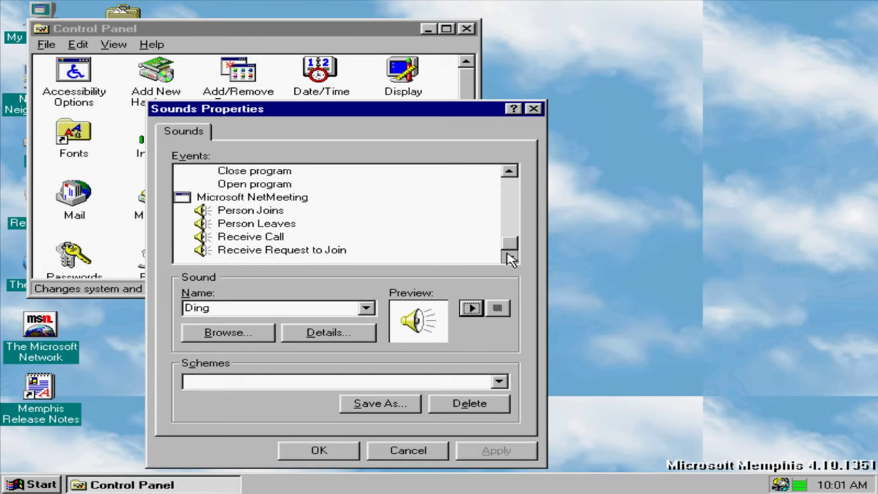
{"action": "left_click", "coordinate": [246, 213]}
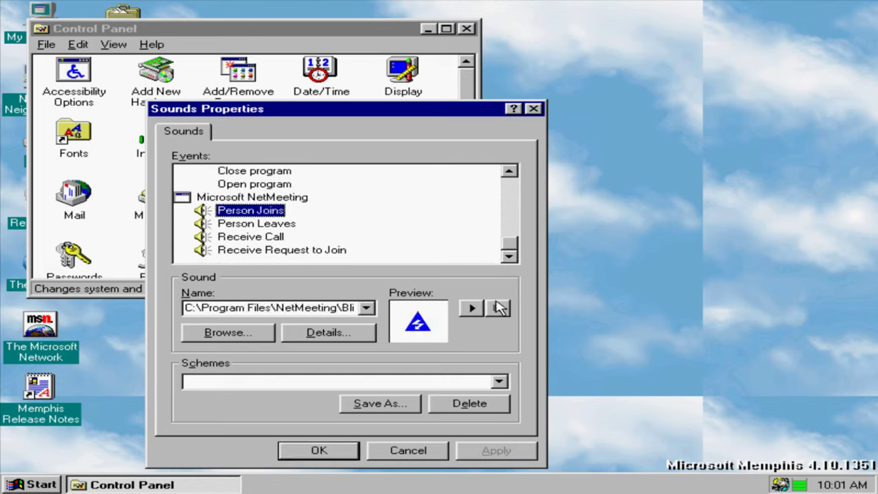
{"action": "left_click", "coordinate": [472, 309]}
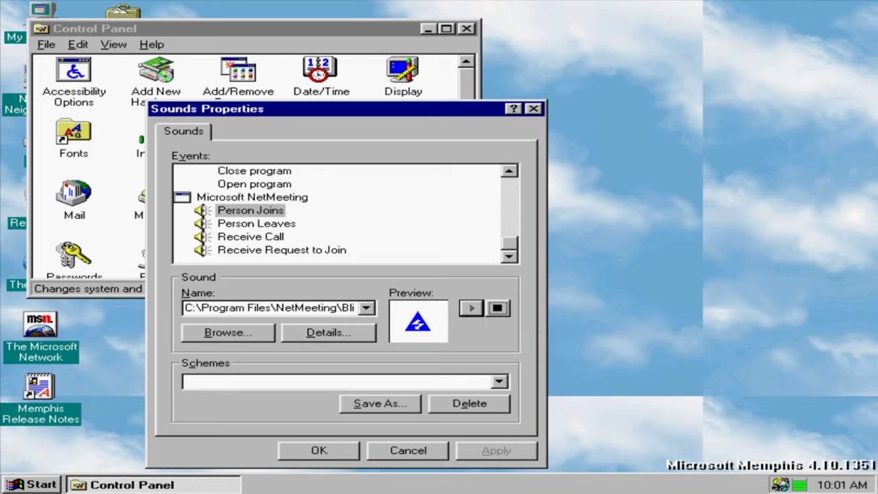
{"action": "left_click", "coordinate": [269, 226]}
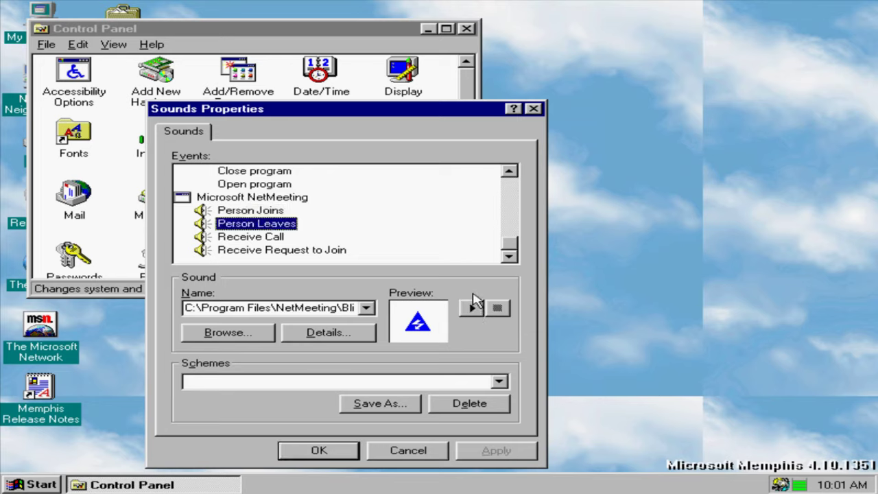
{"action": "left_click", "coordinate": [474, 308]}
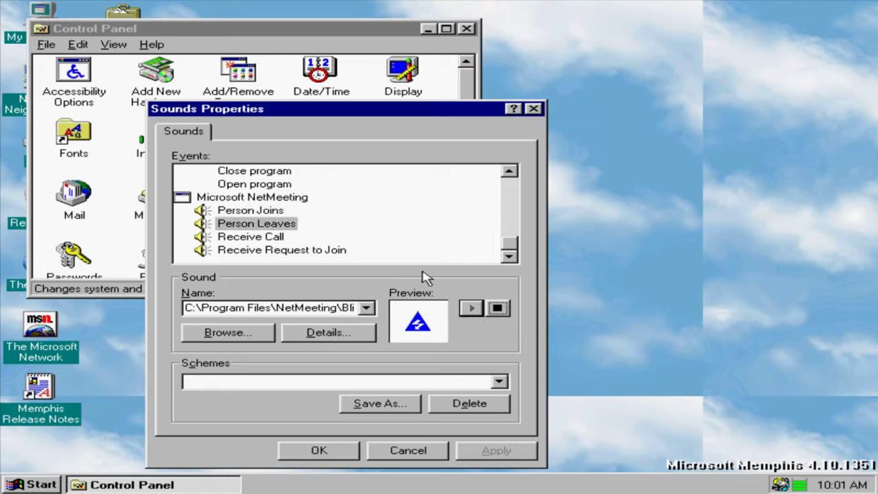
{"action": "left_click", "coordinate": [283, 235]}
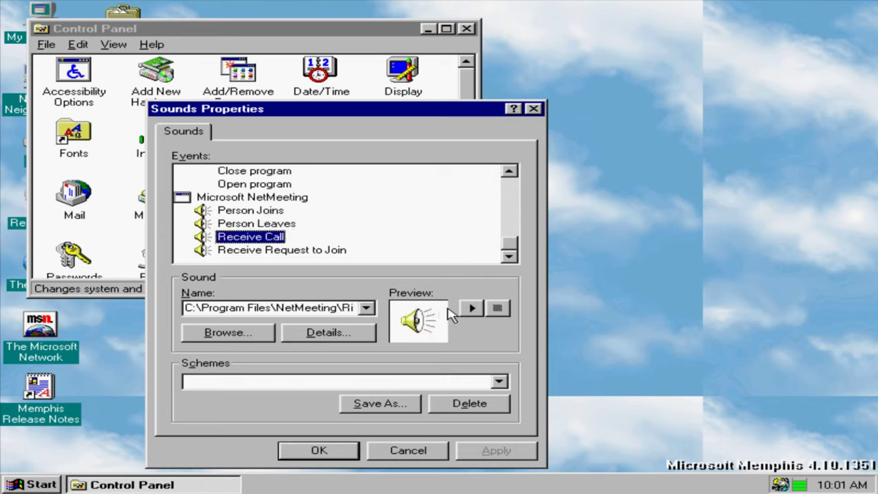
{"action": "left_click", "coordinate": [472, 307]}
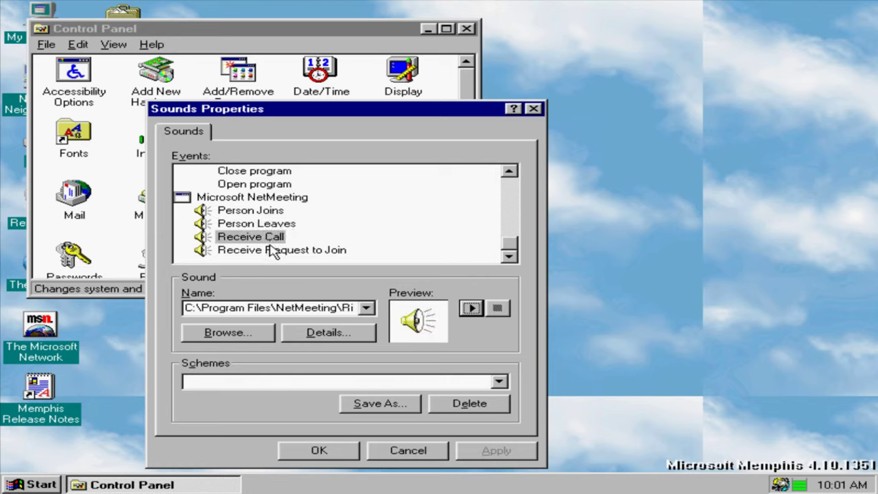
{"action": "left_click", "coordinate": [273, 251]}
{"action": "left_click", "coordinate": [471, 308]}
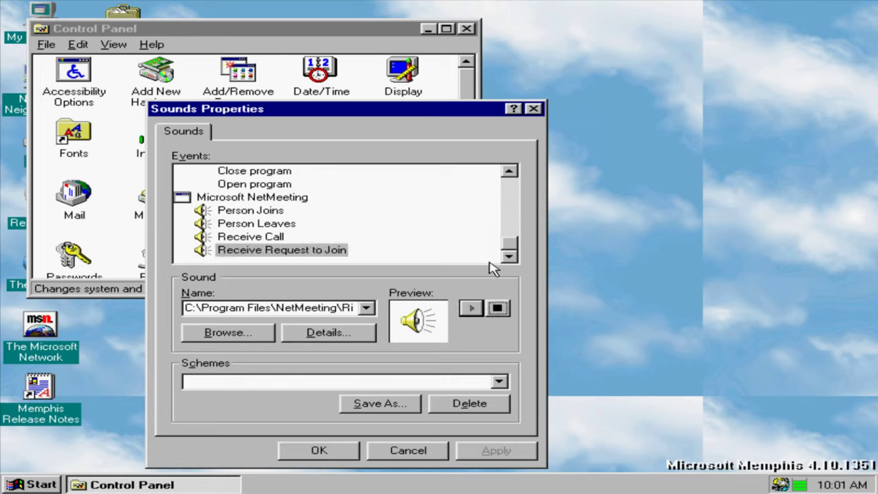
Return to the first Windows events and play the sound assigned to Exclamation.
{"action": "left_click_drag", "start_coordinate": [509, 244], "coordinate": [515, 124]}
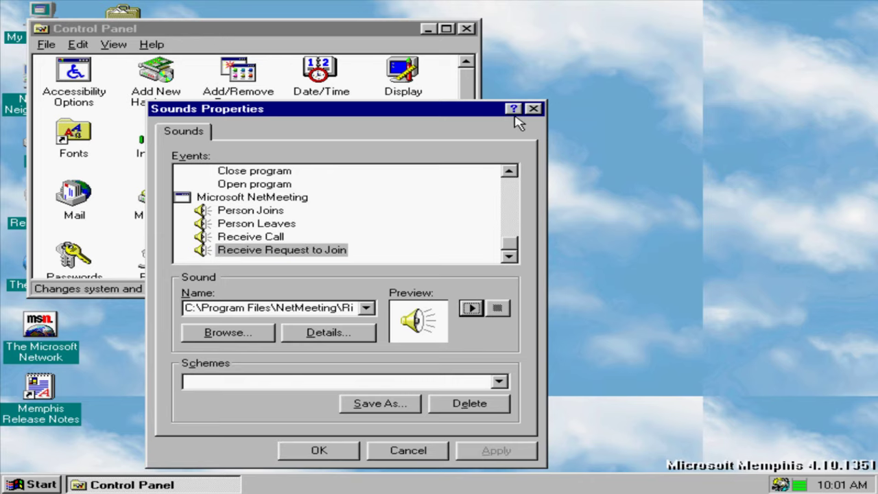
{"action": "left_click_drag", "start_coordinate": [511, 251], "coordinate": [513, 184]}
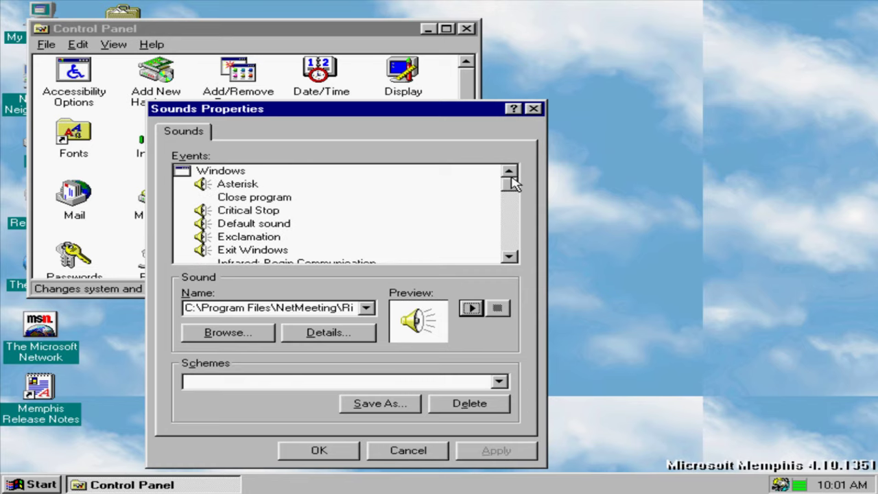
{"action": "left_click", "coordinate": [251, 225]}
{"action": "left_click", "coordinate": [254, 237]}
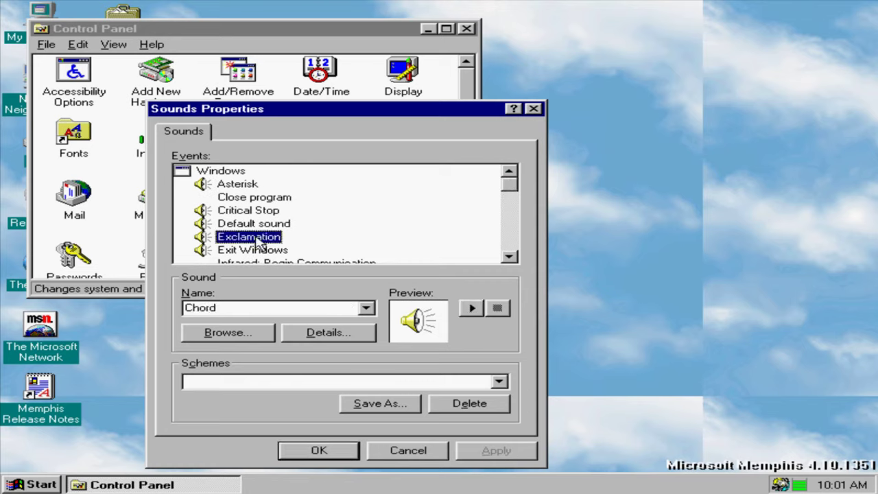
{"action": "left_click", "coordinate": [472, 308]}
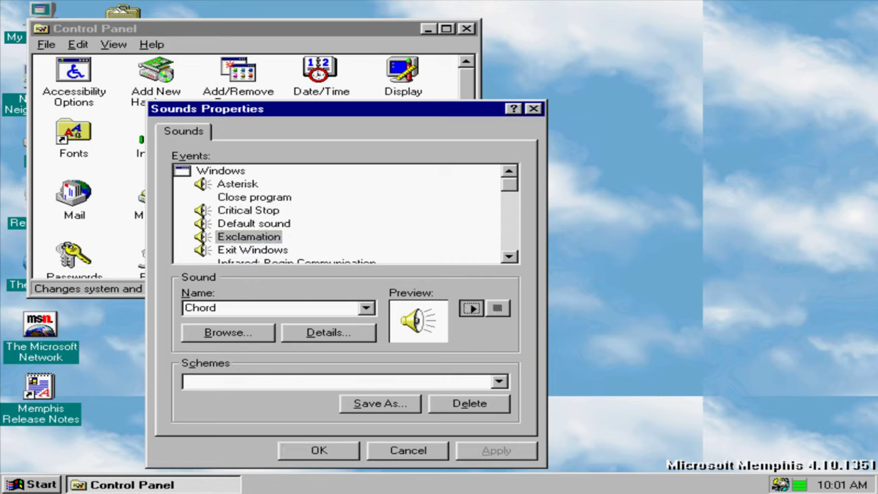
Play the sounds for Infrared: Begin Device(s) In Range and Infrared: End Device(s) In Range.
{"action": "left_click", "coordinate": [266, 237]}
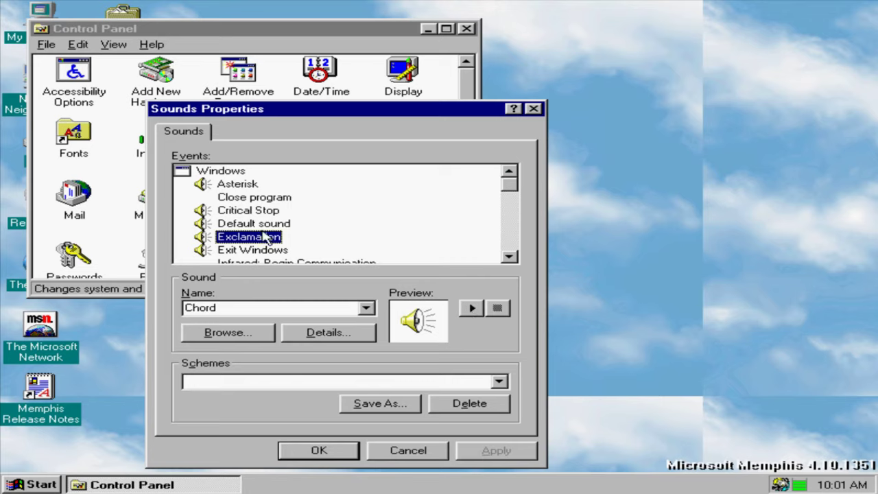
{"action": "key", "text": "Down"}
{"action": "key", "text": "Down"}
{"action": "key", "text": "Down"}
{"action": "key", "text": "Down"}
{"action": "key", "text": "Down"}
{"action": "key", "text": "Up"}
{"action": "key", "text": "Up"}
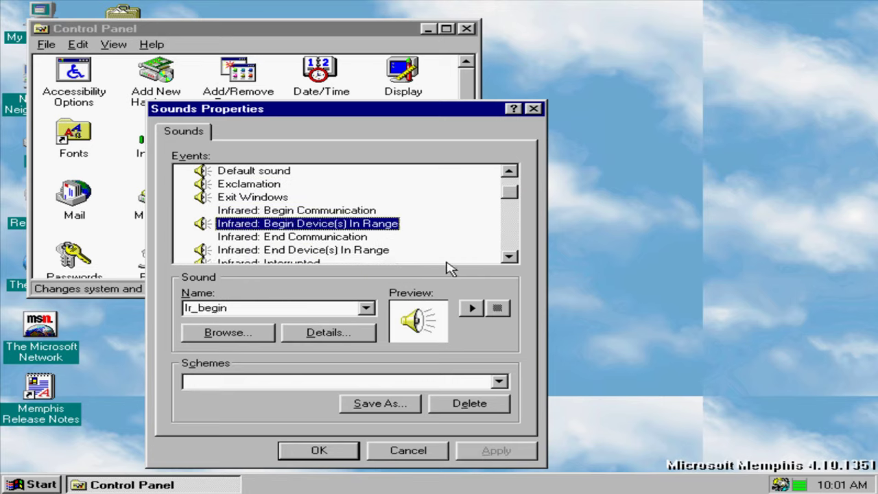
{"action": "left_click", "coordinate": [472, 308]}
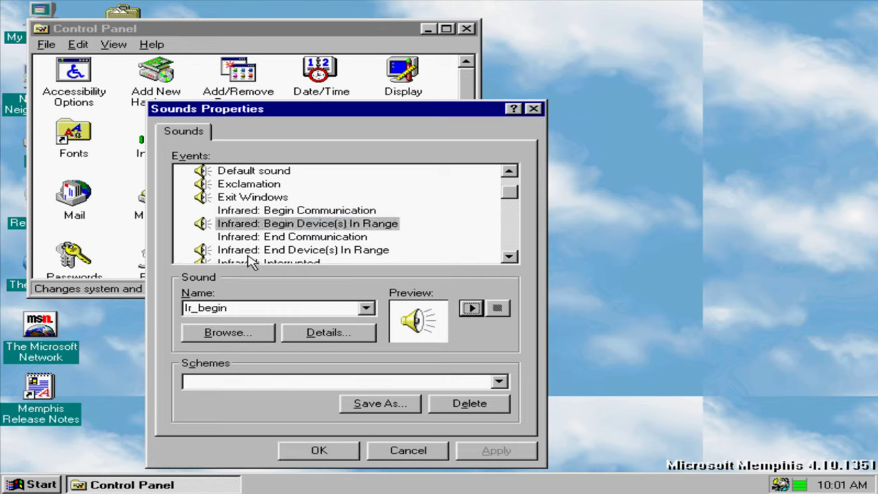
{"action": "left_click", "coordinate": [250, 251]}
{"action": "left_click", "coordinate": [472, 308]}
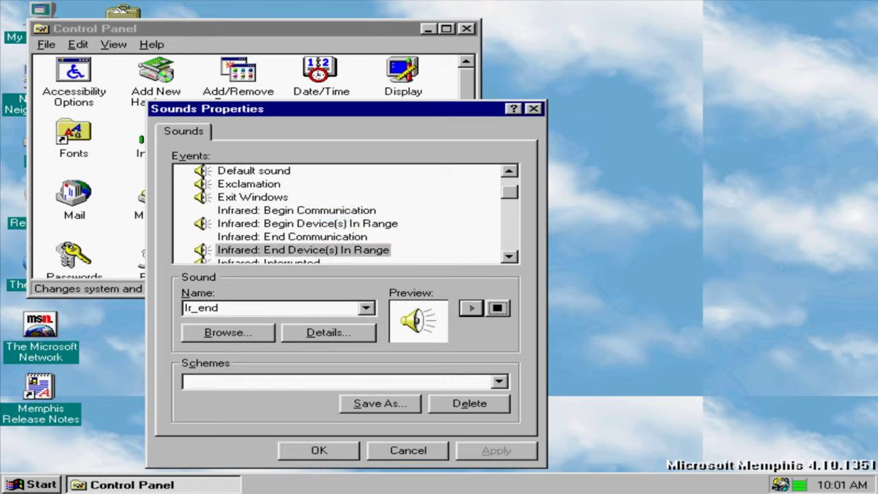
Play the sound assigned to the Infrared: Interrupted event.
{"action": "left_click", "coordinate": [509, 257]}
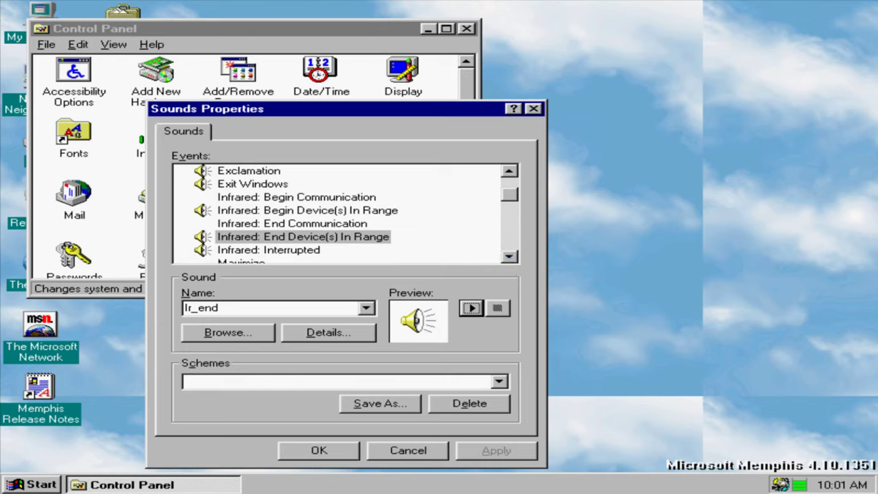
{"action": "left_click", "coordinate": [315, 251]}
{"action": "left_click", "coordinate": [472, 308]}
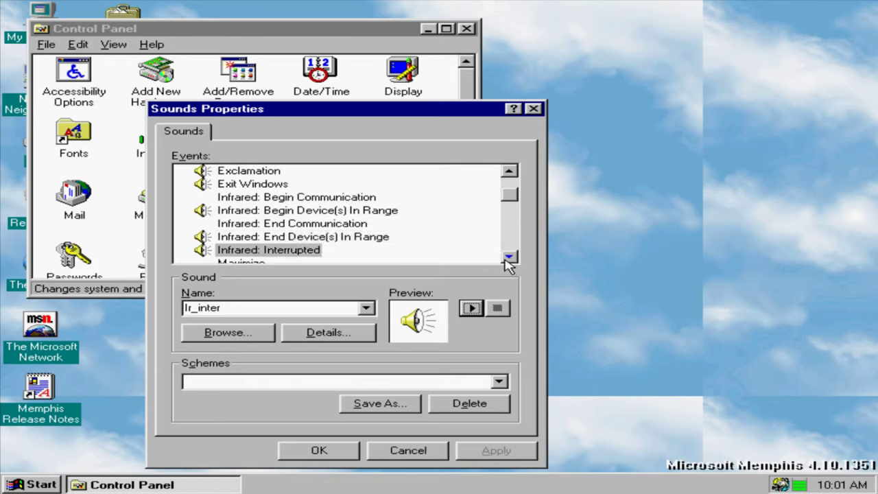
Play the sound assigned to the New Mail Notification event and close the sound properties.
{"action": "left_click_drag", "start_coordinate": [507, 258], "coordinate": [507, 259]}
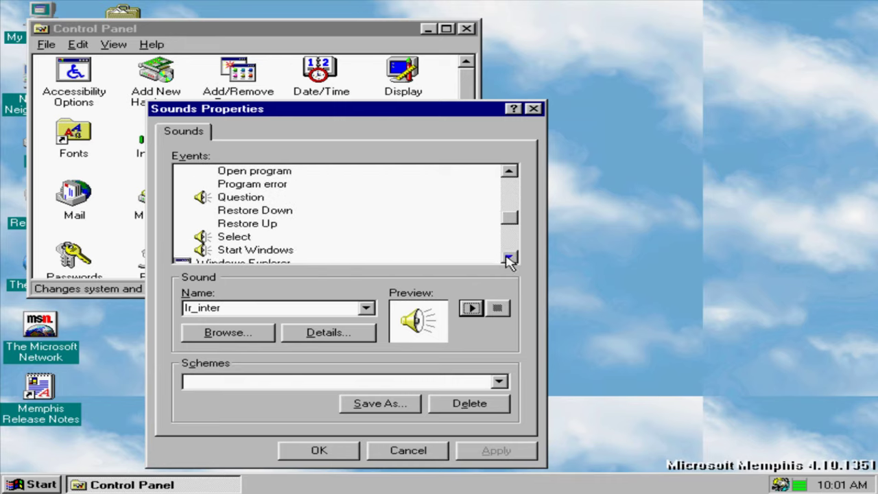
{"action": "left_click", "coordinate": [507, 171]}
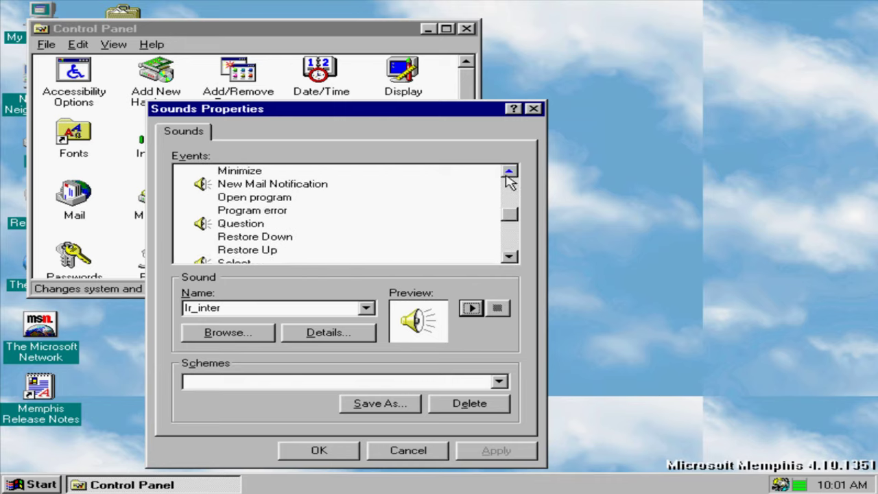
{"action": "left_click", "coordinate": [312, 185]}
{"action": "left_click", "coordinate": [261, 225]}
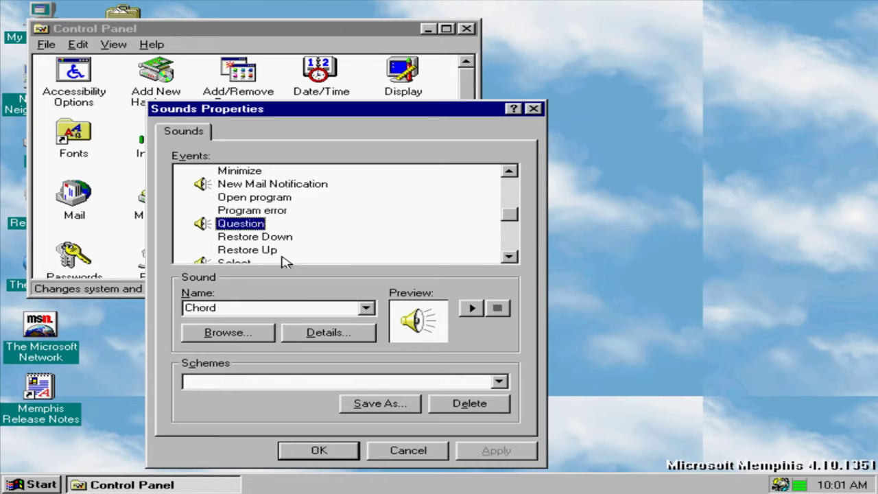
{"action": "left_click", "coordinate": [257, 186]}
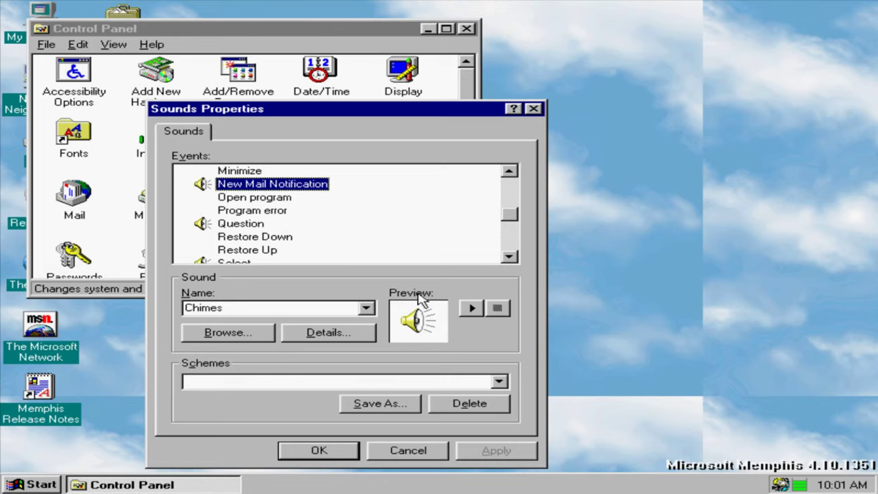
{"action": "left_click", "coordinate": [472, 308]}
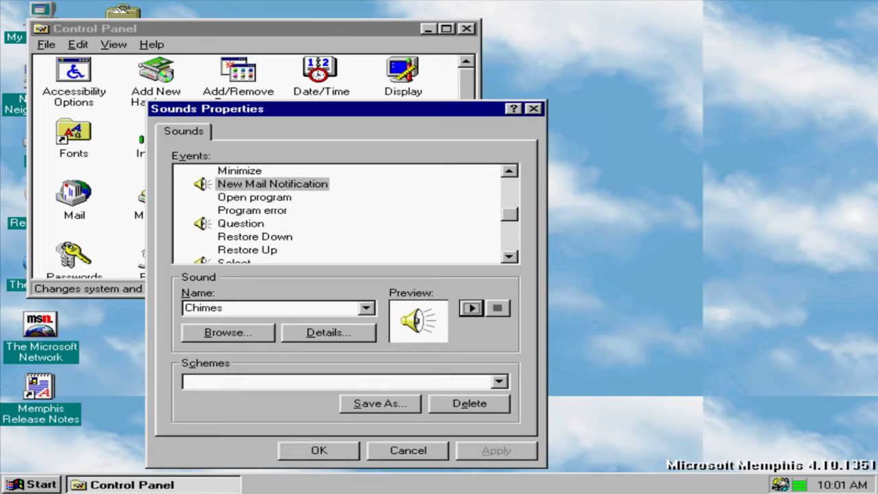
{"action": "left_click", "coordinate": [309, 455]}
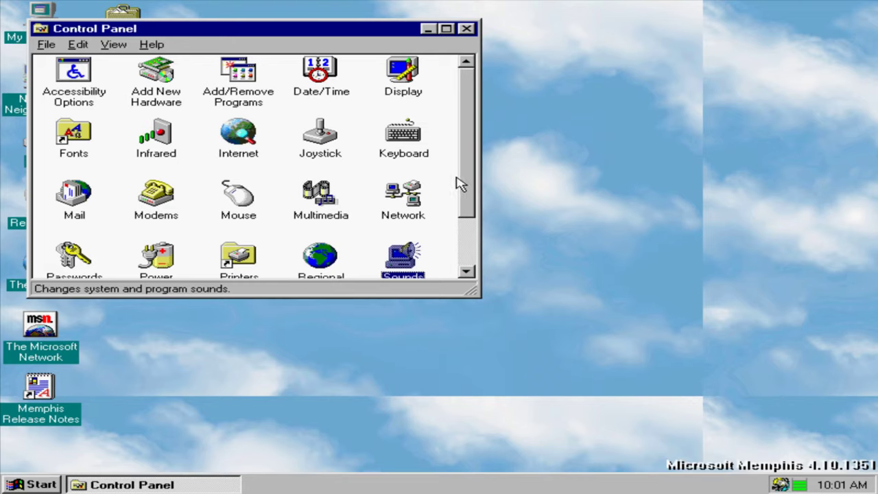
Open the System item in Control Panel to view its general information and close it.
{"action": "left_click_drag", "start_coordinate": [467, 190], "coordinate": [467, 265]}
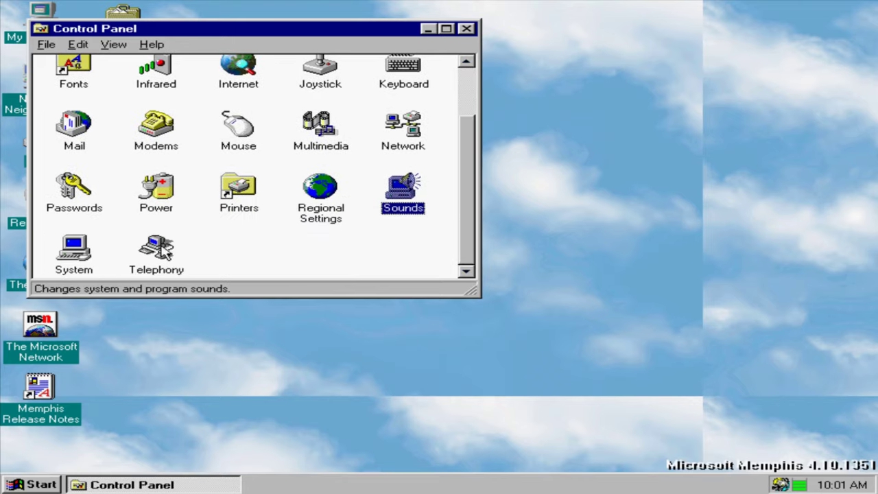
{"action": "double_click", "coordinate": [74, 248]}
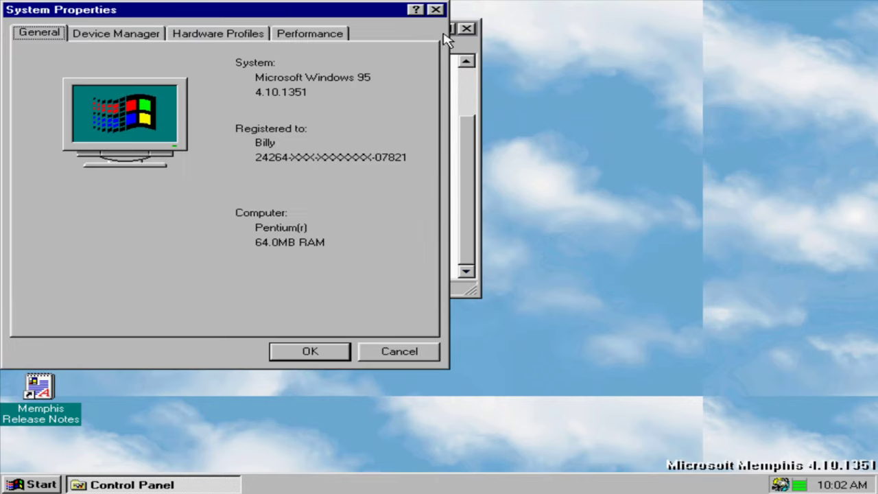
{"action": "left_click", "coordinate": [435, 9]}
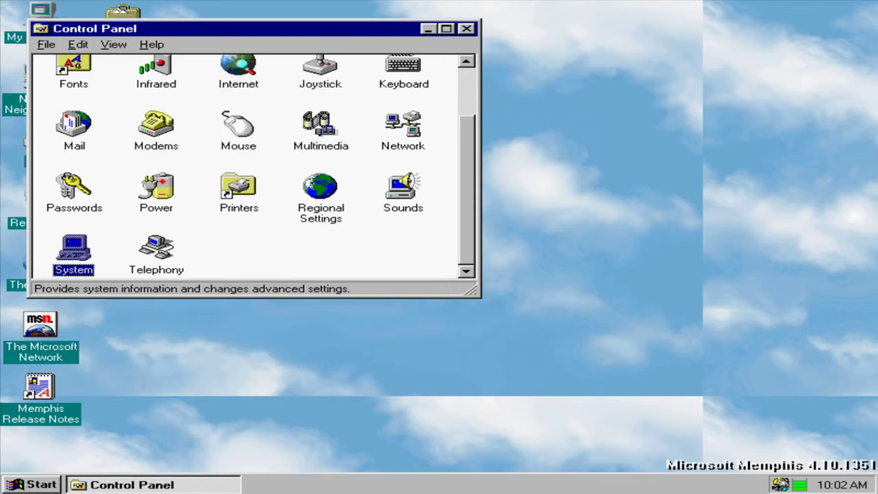
Open Telephony and provide the location information with area code 1111 and outside line number 11.
{"action": "double_click", "coordinate": [156, 264]}
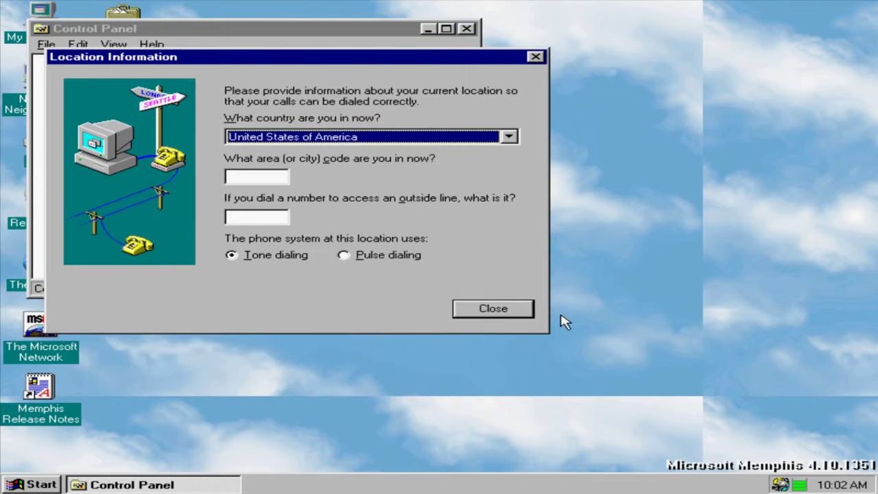
{"action": "left_click", "coordinate": [506, 315]}
{"action": "left_click", "coordinate": [430, 274]}
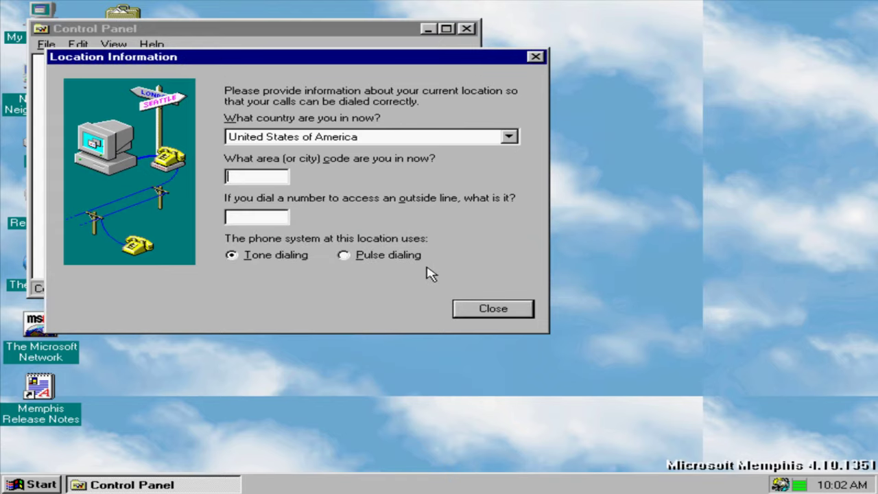
{"action": "left_click", "coordinate": [535, 57]}
{"action": "left_click", "coordinate": [233, 216]}
{"action": "type", "text": "11111111"}
{"action": "left_click", "coordinate": [501, 310]}
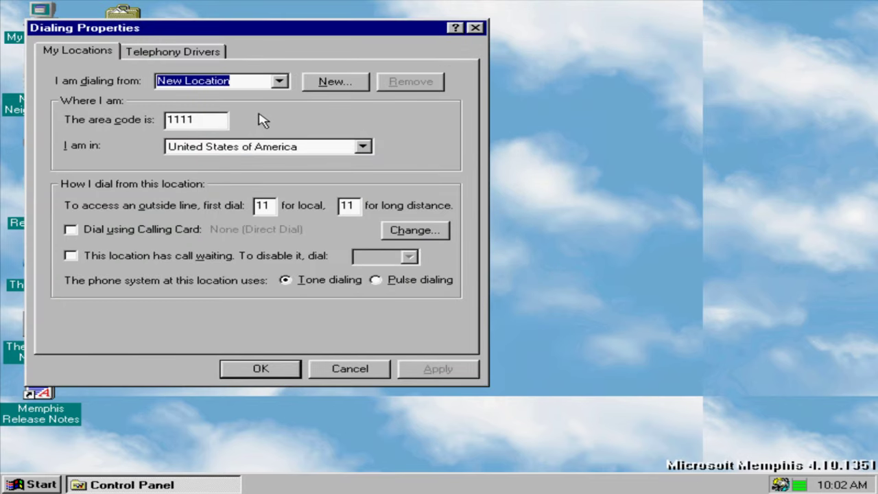
View the installed telephony drivers, accept the dialing properties and close Control Panel.
{"action": "left_click", "coordinate": [190, 55]}
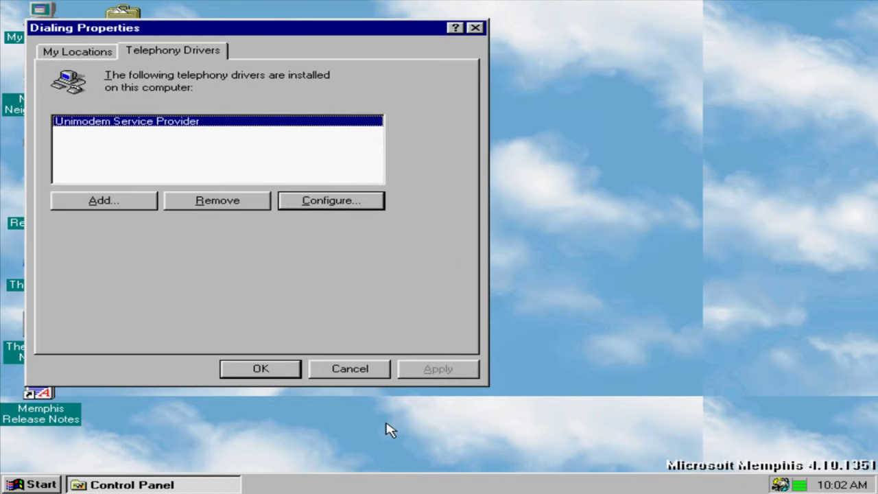
{"action": "left_click", "coordinate": [260, 369]}
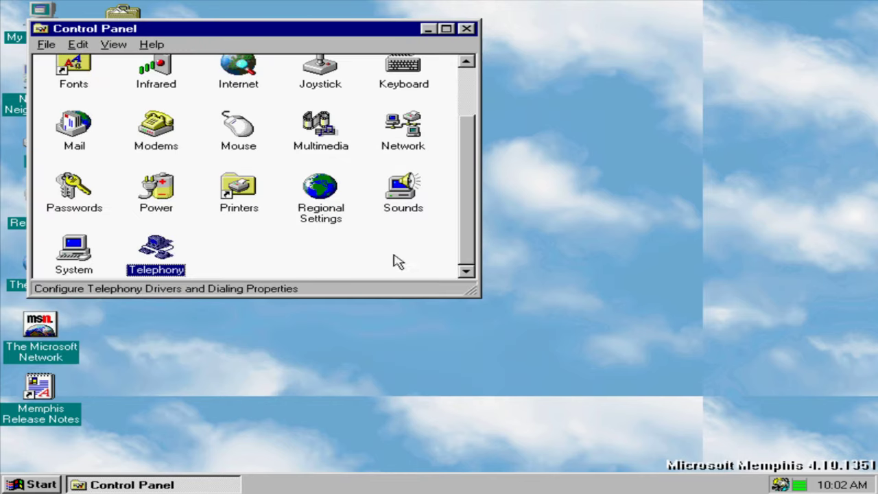
{"action": "left_click", "coordinate": [466, 29]}
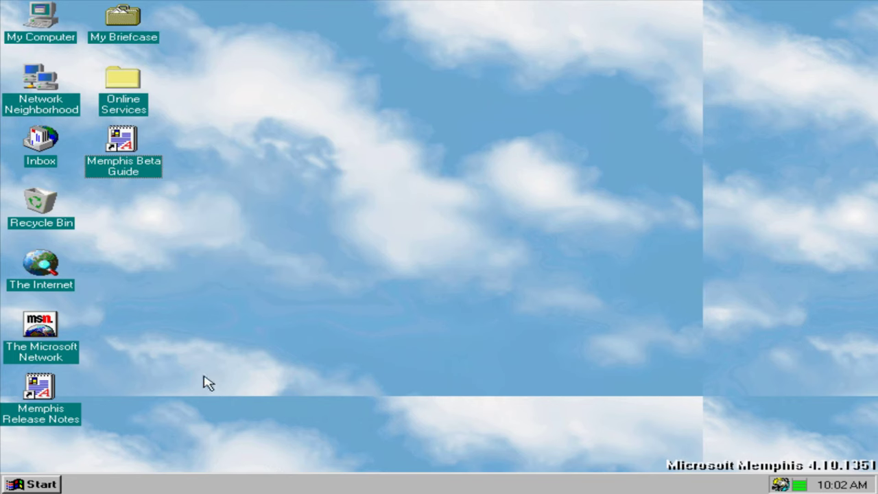
Shut down the computer and confirm the shutdown.
{"action": "left_click", "coordinate": [52, 485]}
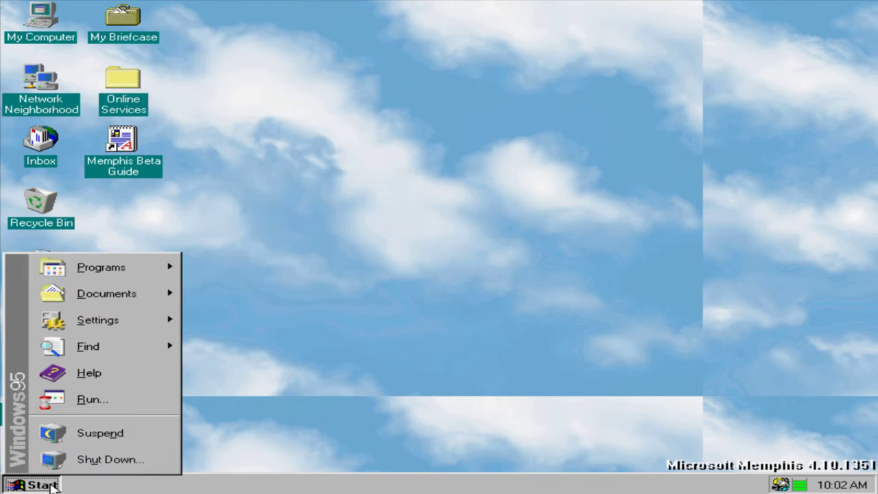
{"action": "left_click", "coordinate": [72, 460]}
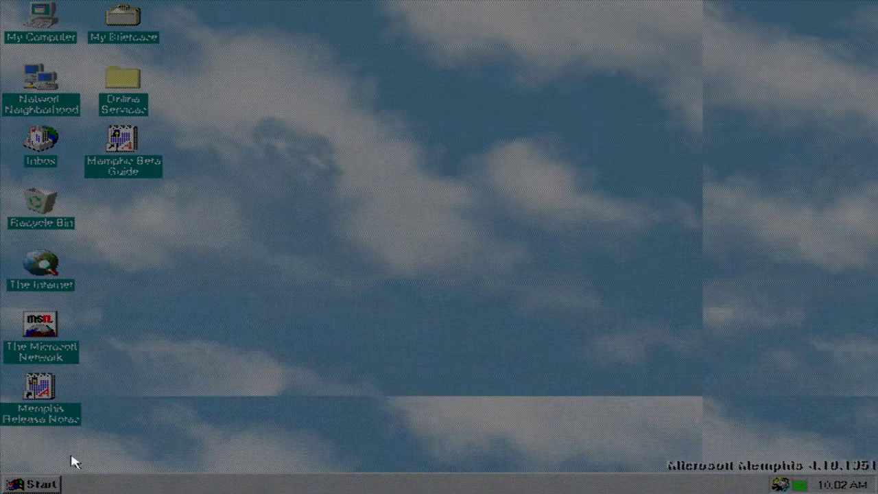
{"action": "left_click", "coordinate": [406, 318]}
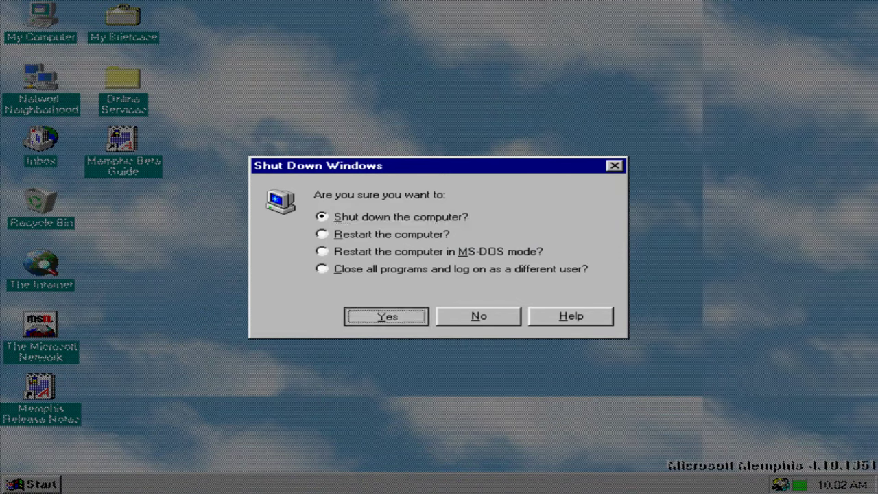